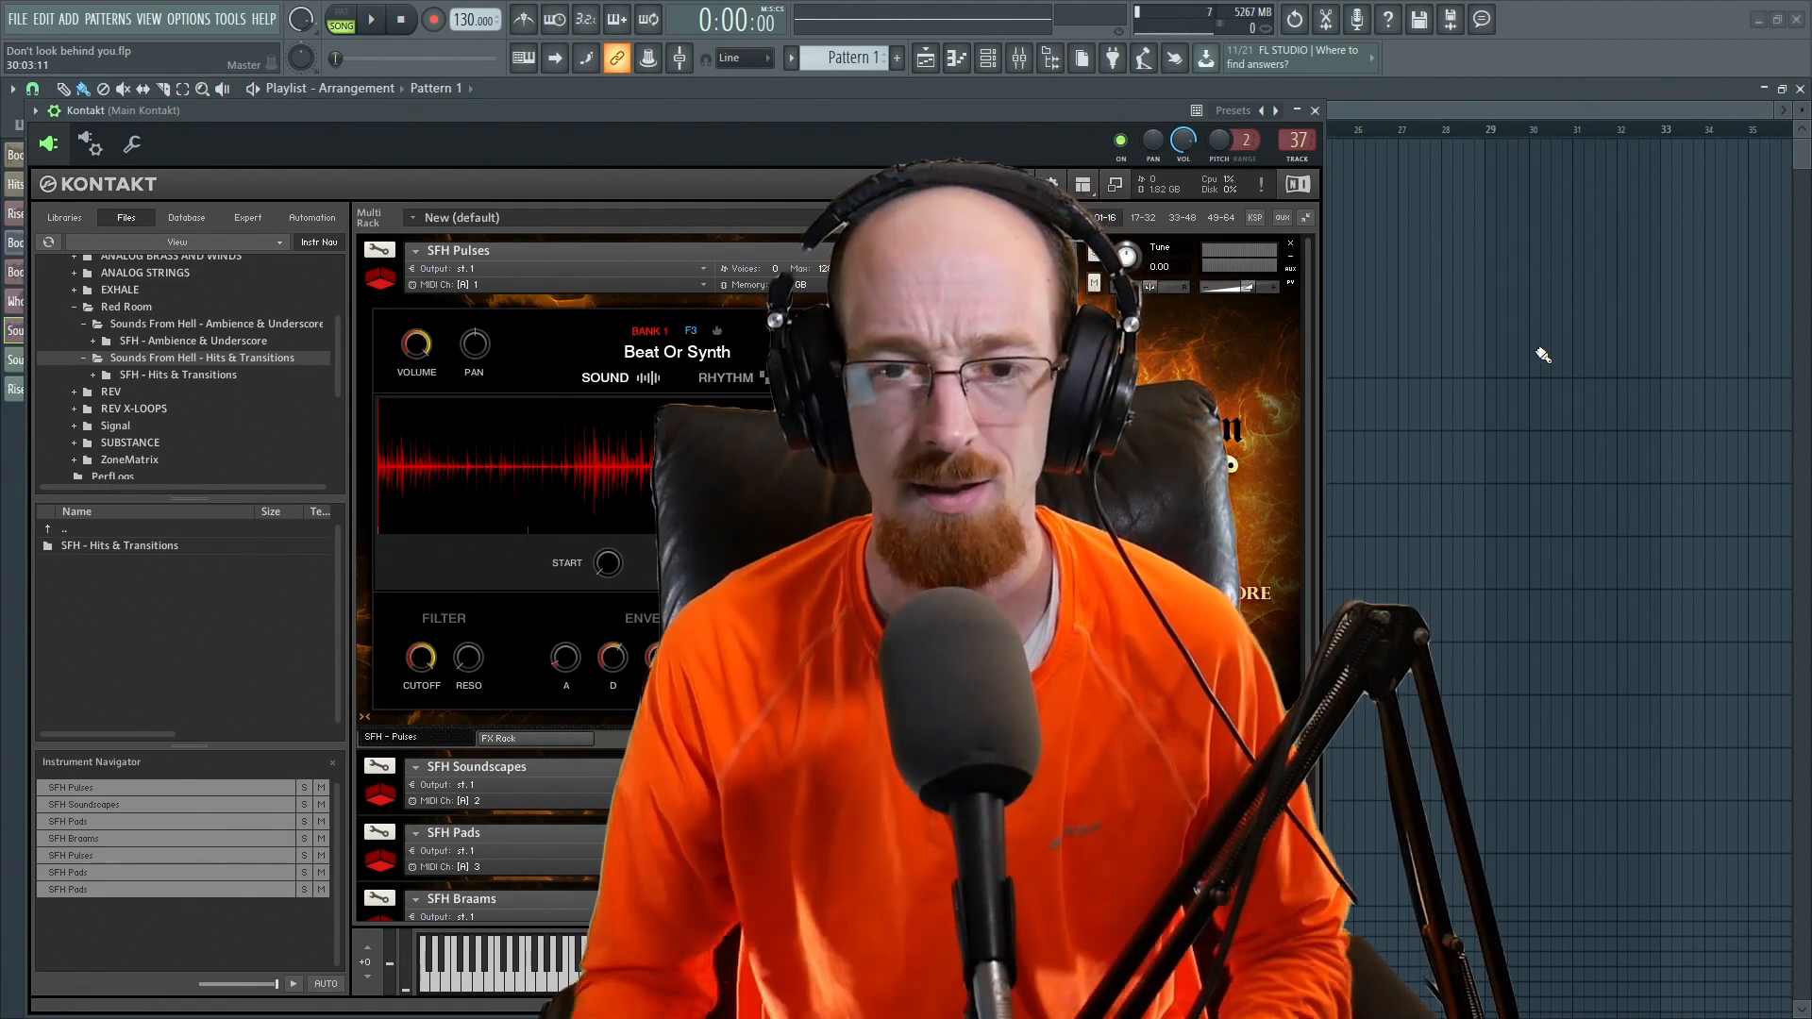
# Close the Kontakt instrument window to show the whole playlist arrangement.
pyautogui.click(1382, 93)
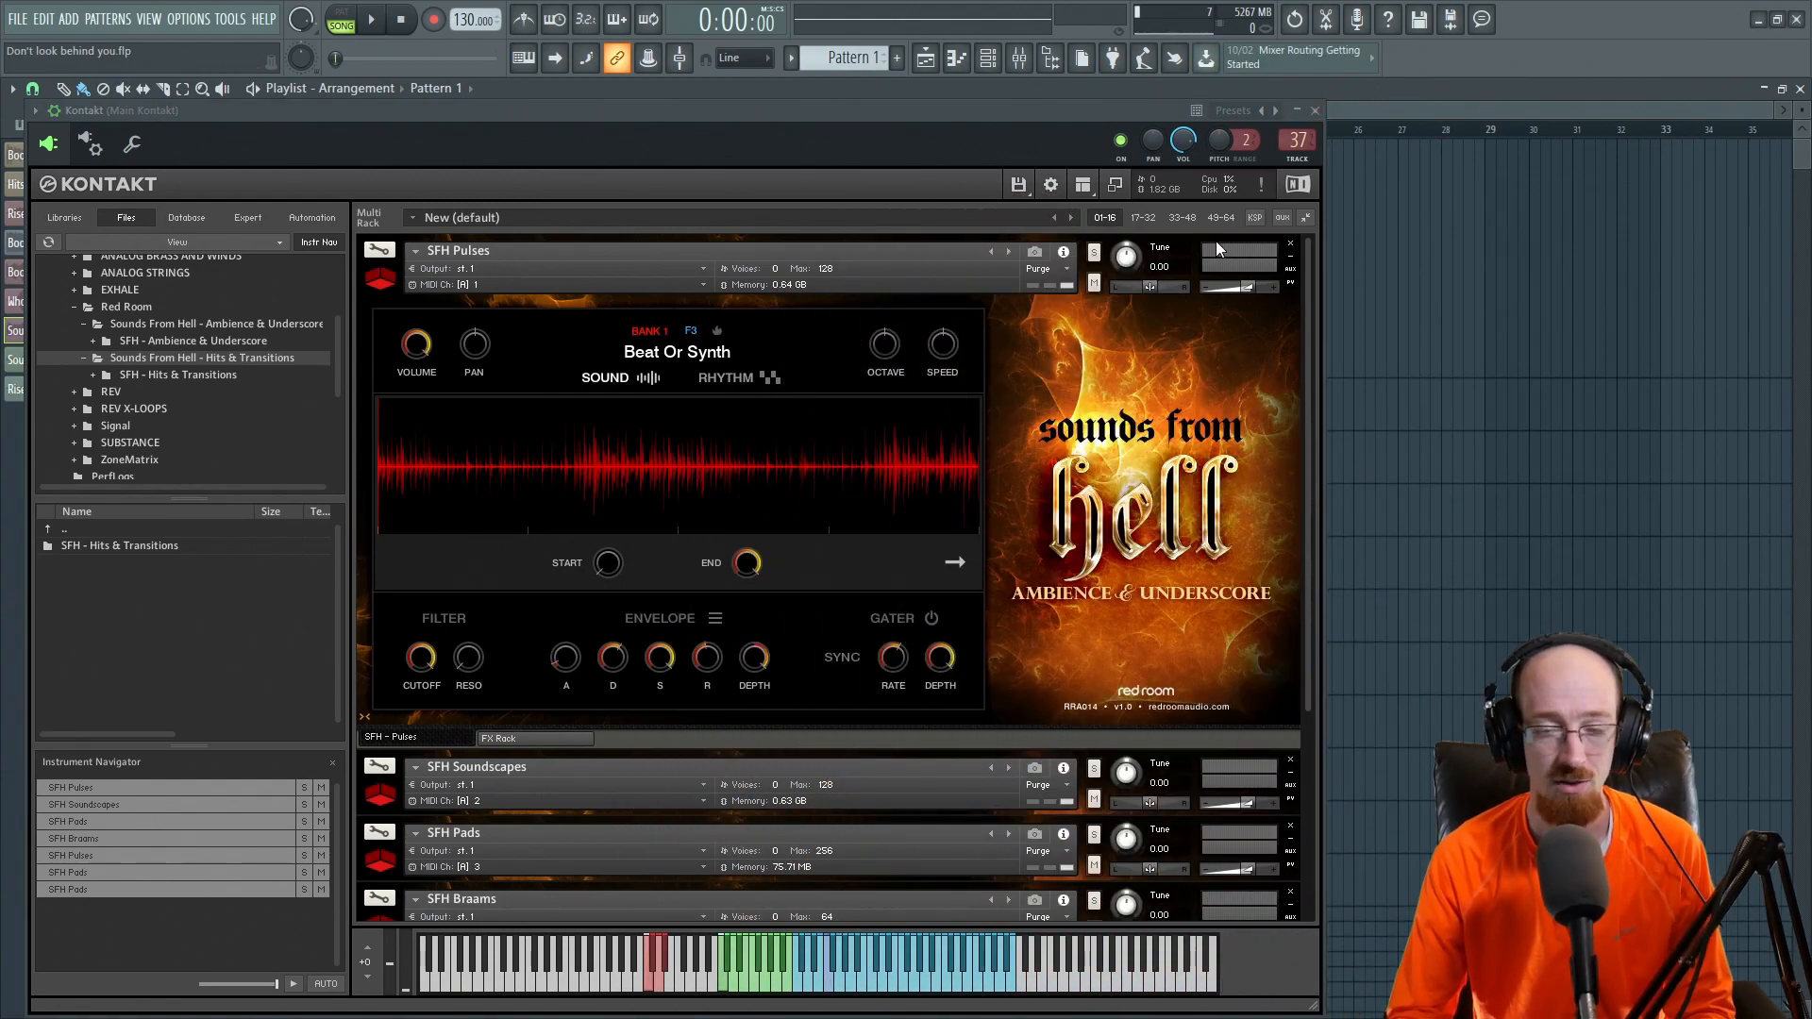
pyautogui.click(1315, 110)
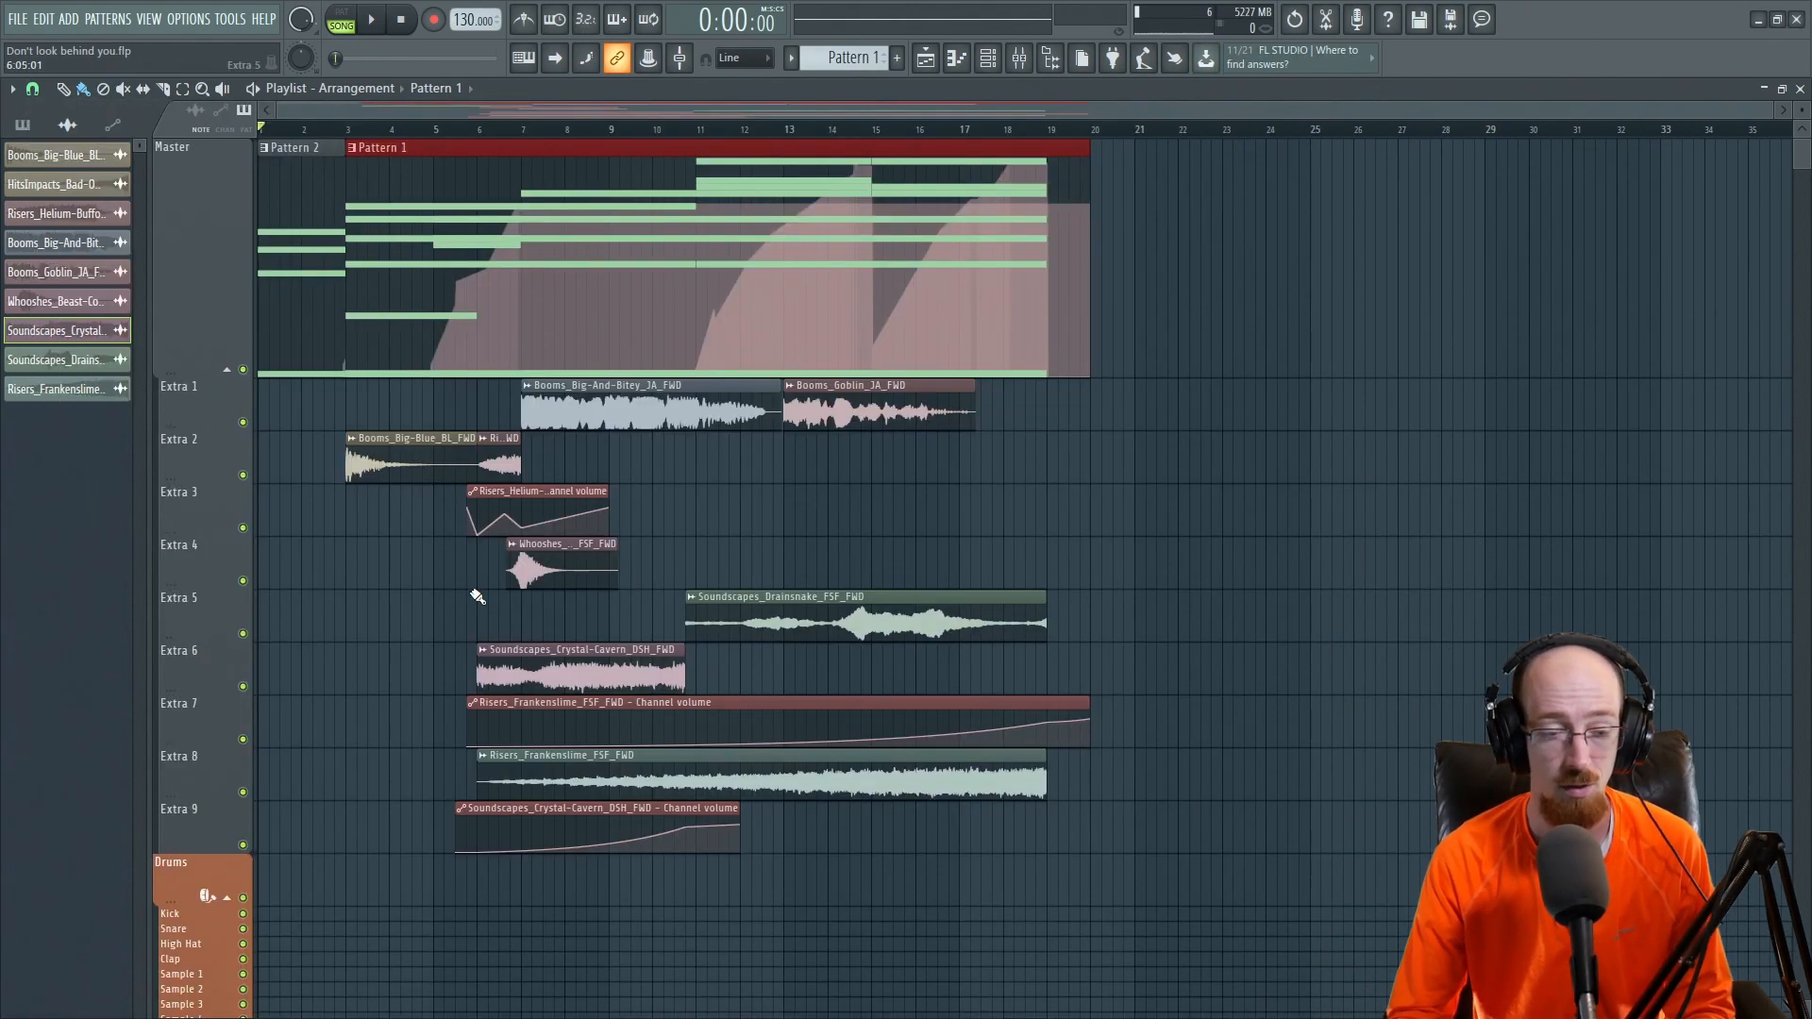
pyautogui.moveTo(566, 611); pyautogui.dragTo(521, 506)
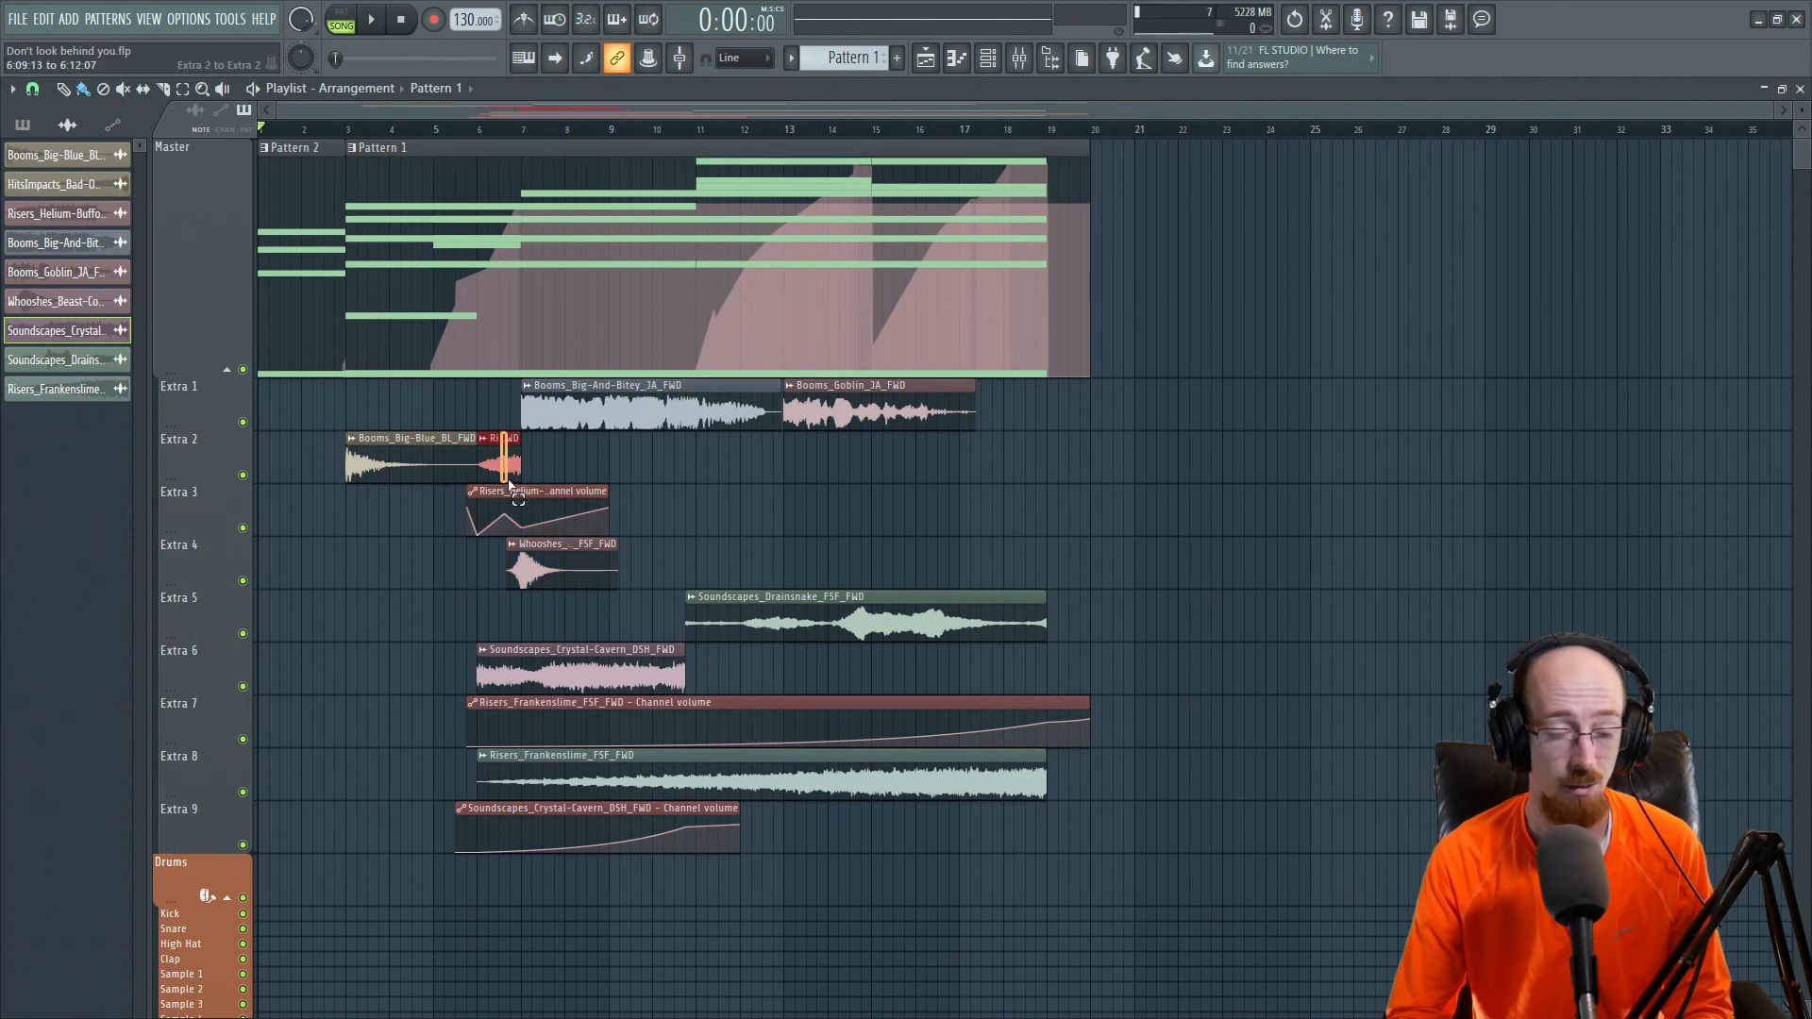
pyautogui.keyDown('ctrl'); pyautogui.click(765, 489); pyautogui.keyUp('ctrl')
pyautogui.moveTo(568, 703); pyautogui.dragTo(885, 742)
pyautogui.moveTo(651, 823); pyautogui.dragTo(830, 832)
pyautogui.keyDown('ctrl'); pyautogui.click(1178, 585); pyautogui.keyUp('ctrl')
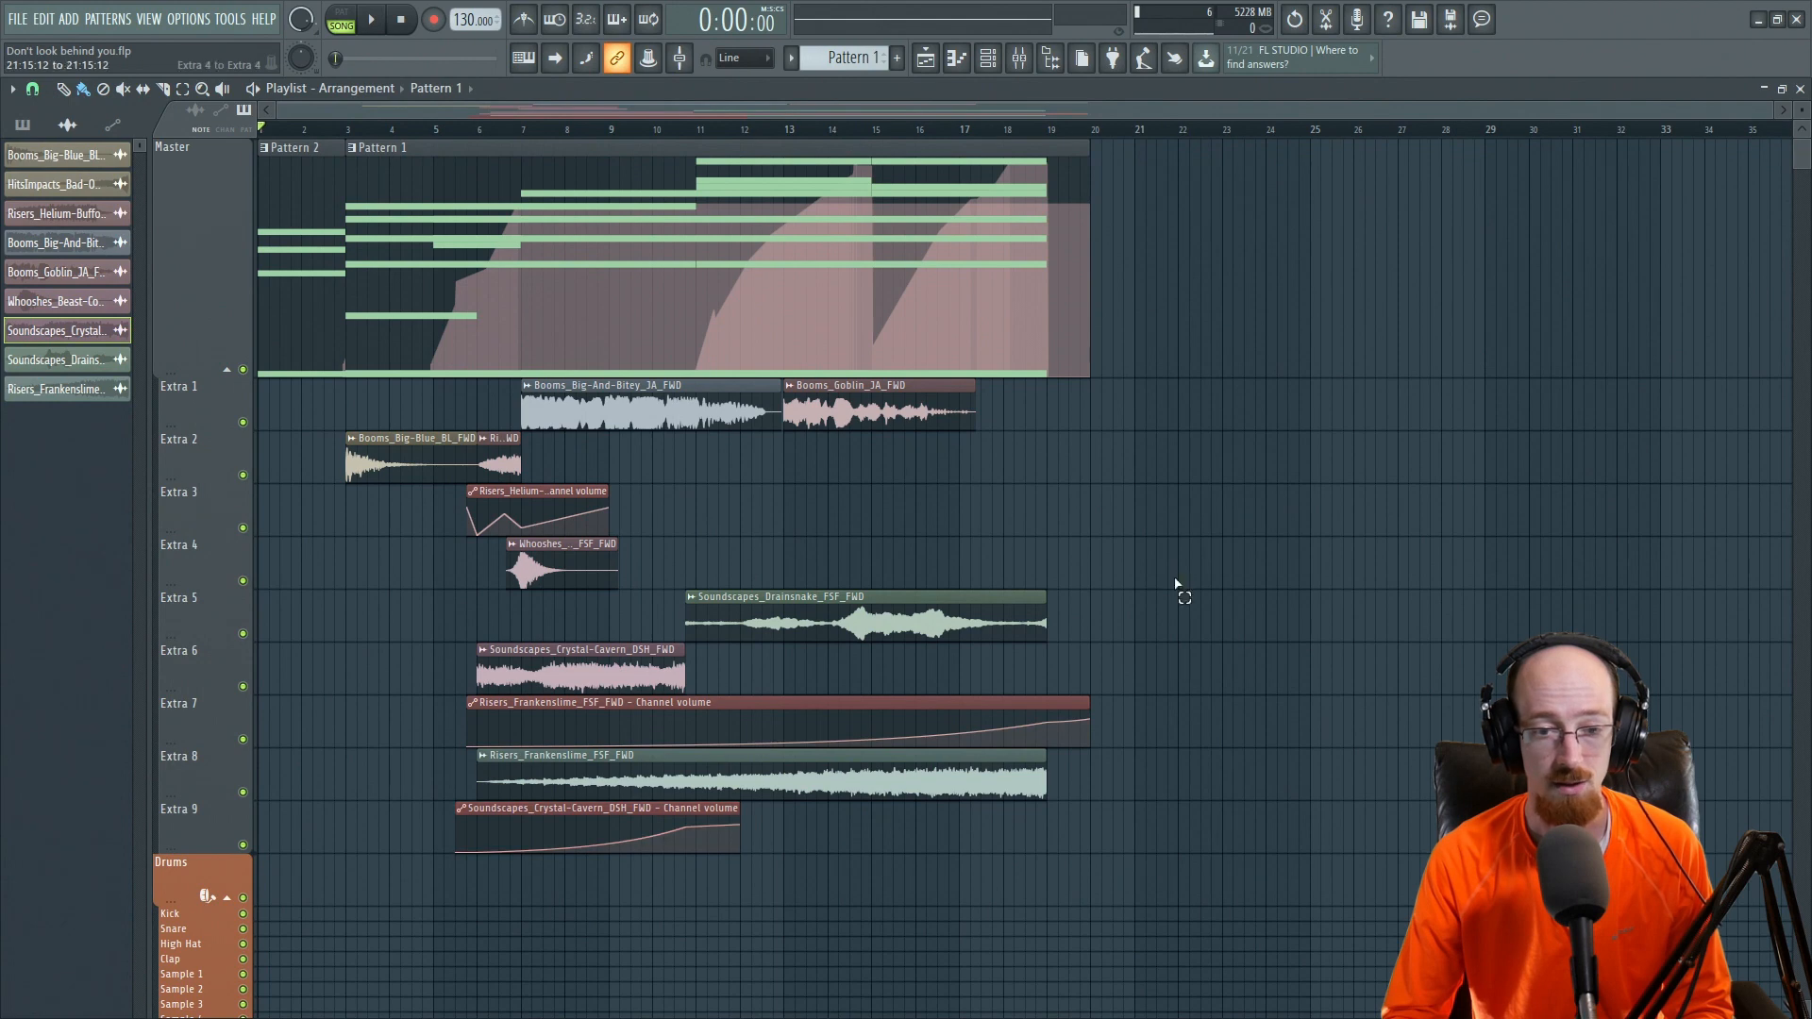
# Play the playlist arrangement from the beginning to its end and stop playback.
pyautogui.moveTo(788, 138); pyautogui.dragTo(259, 132)
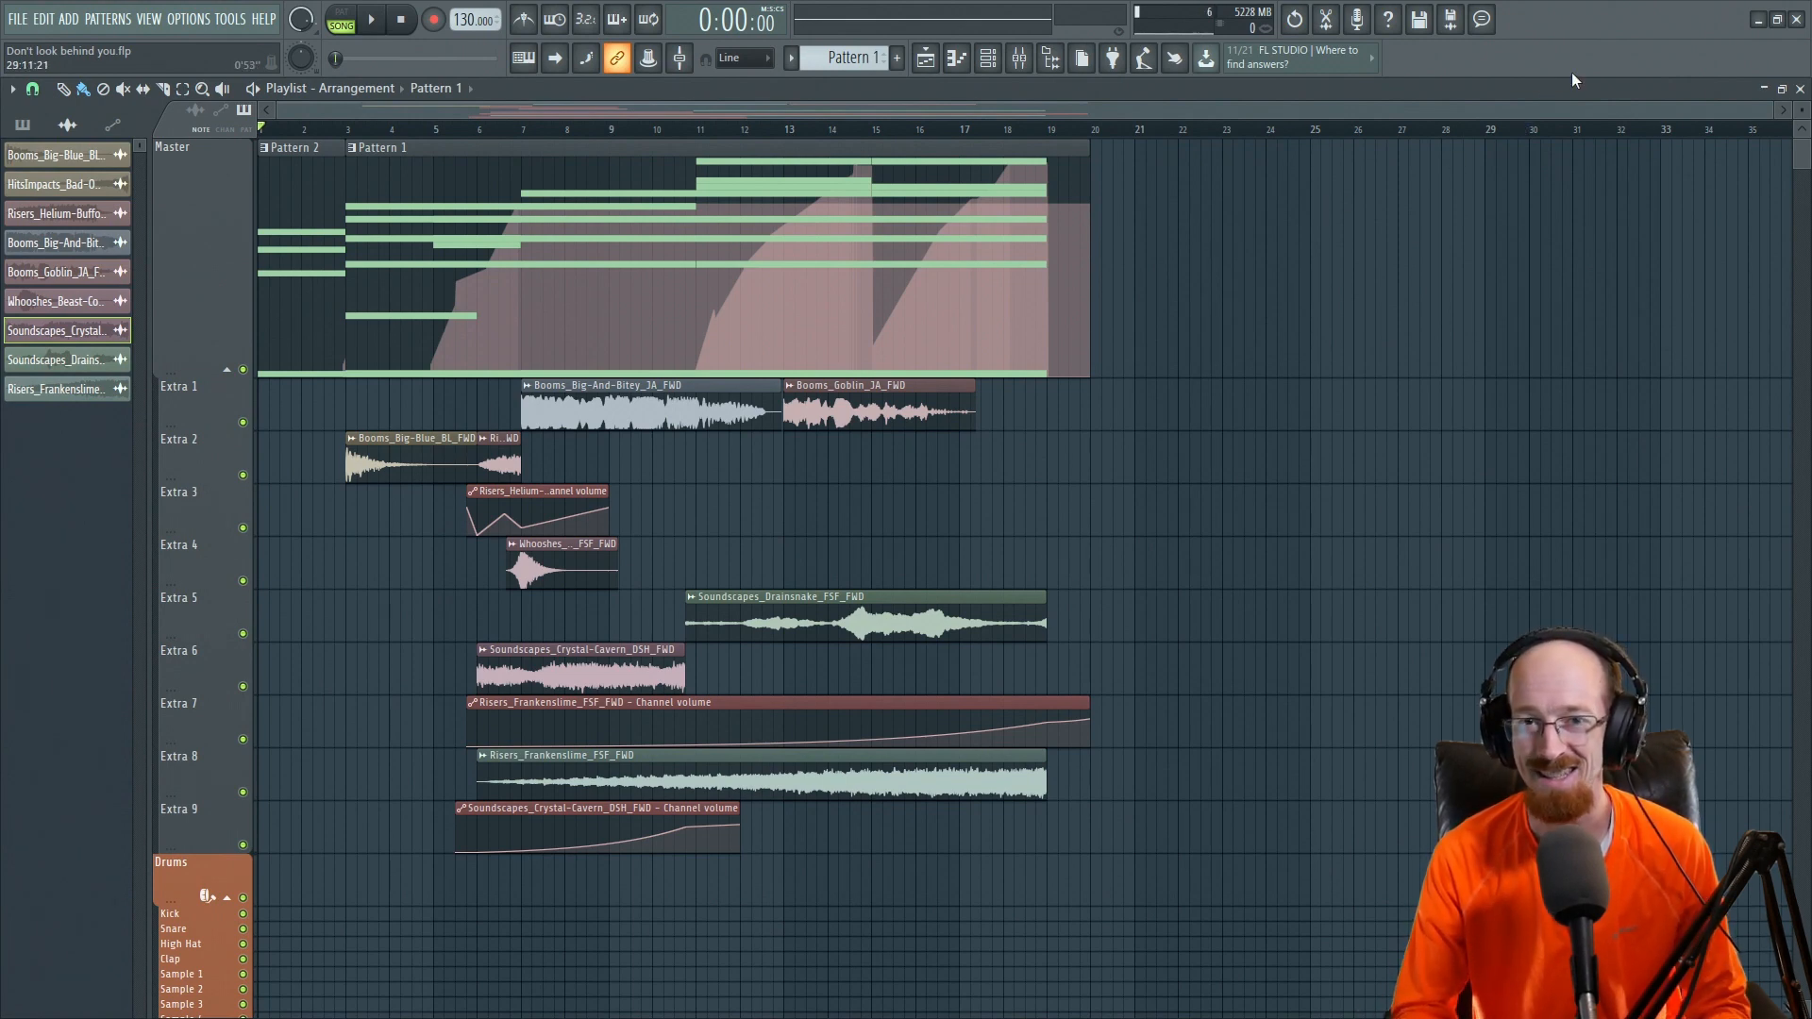
pyautogui.press('space')
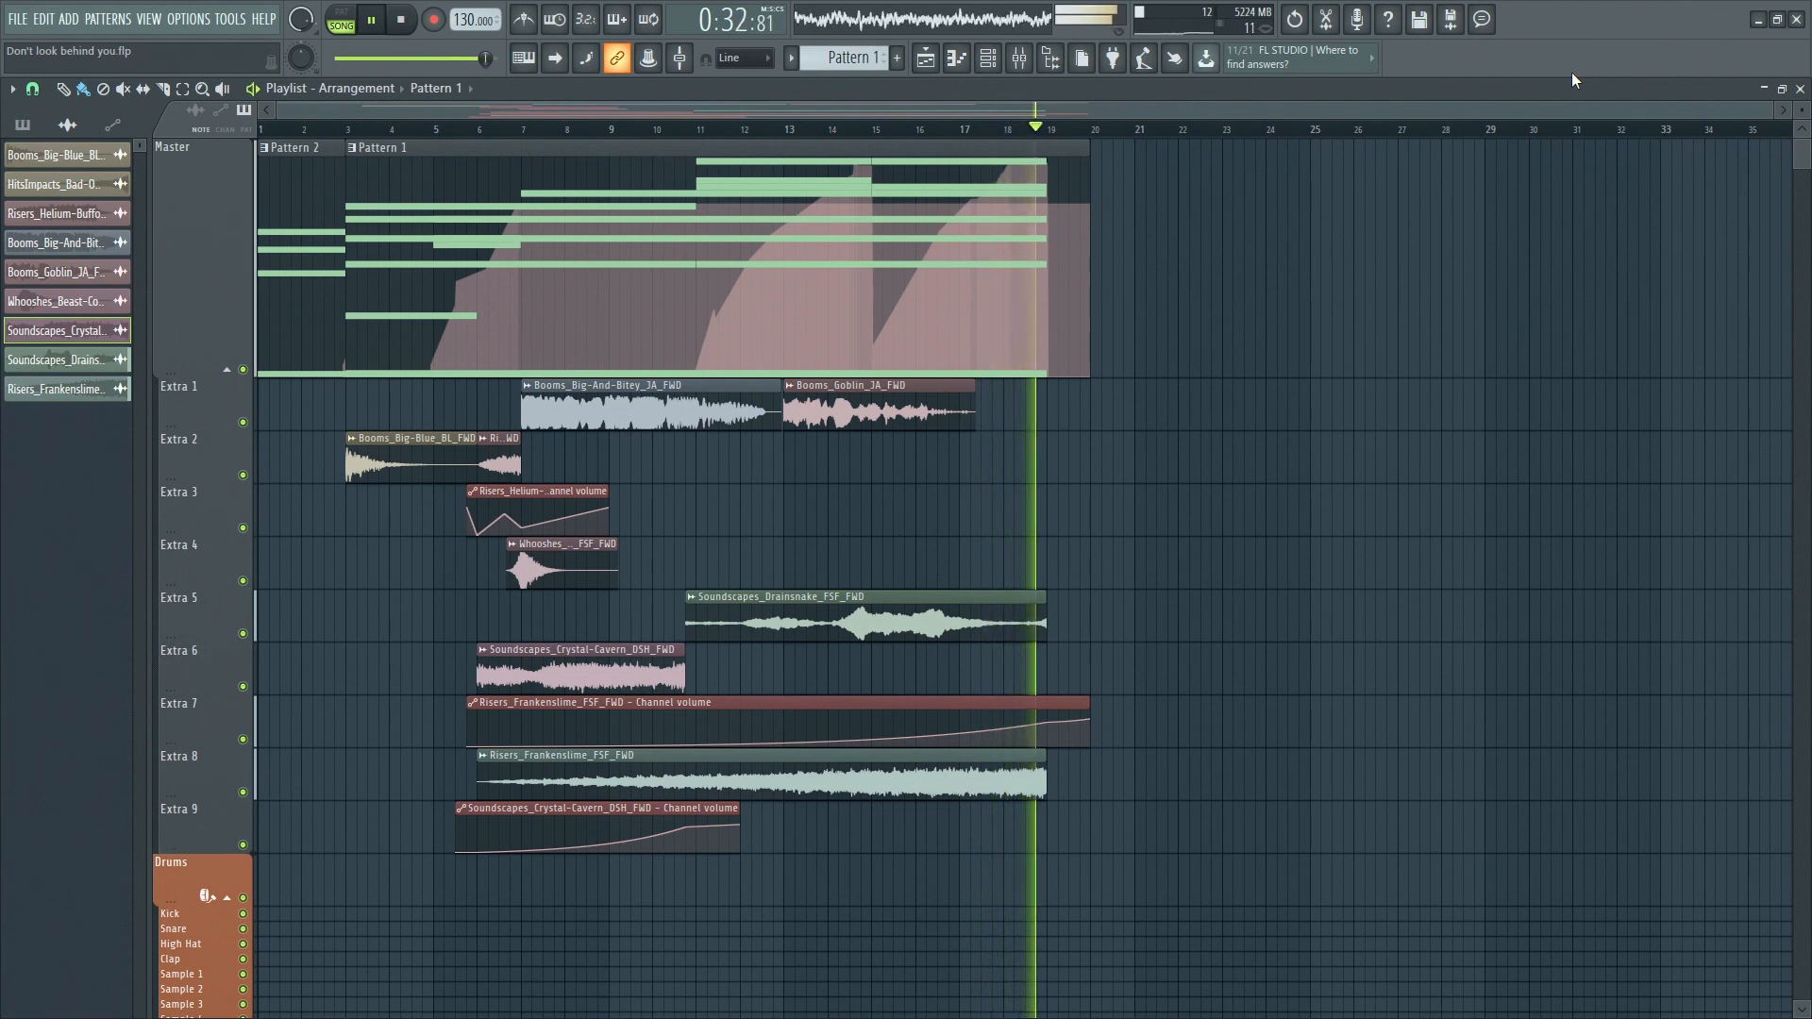
pyautogui.press('space')
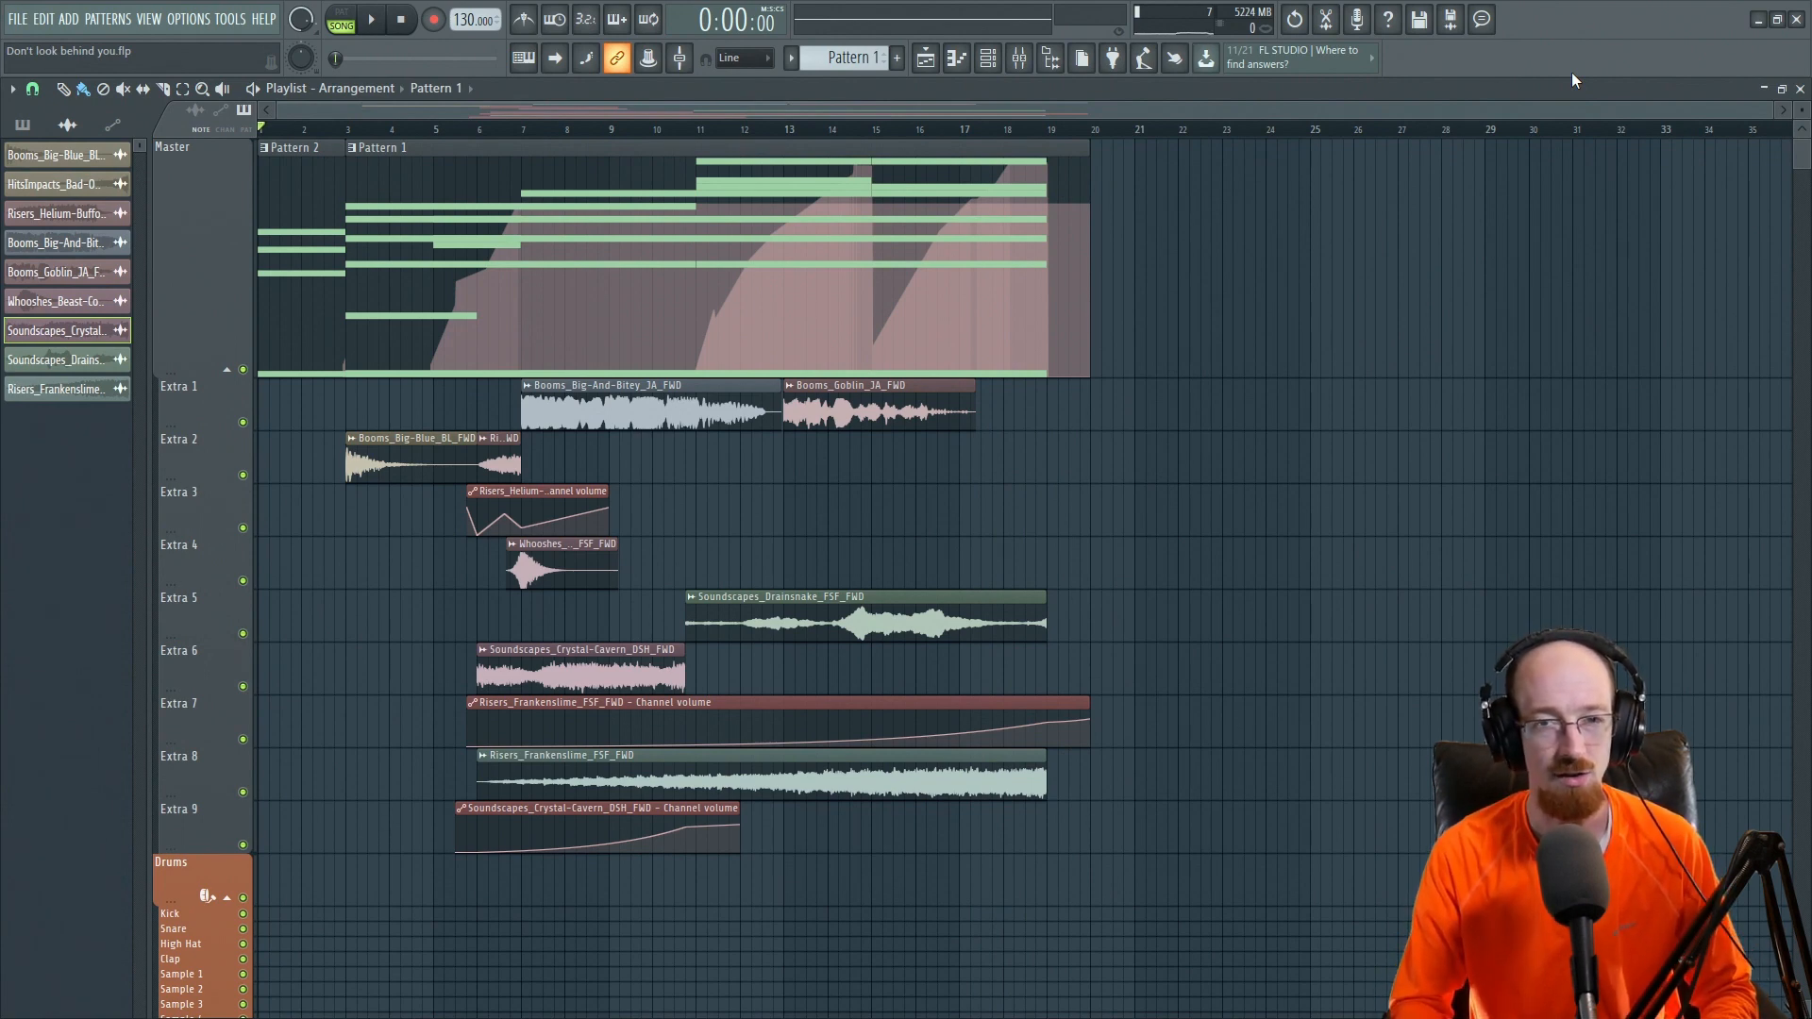
# Show the channel rack and open the interface of the Kontakt channel on mixer track 37.
pyautogui.click(988, 60)
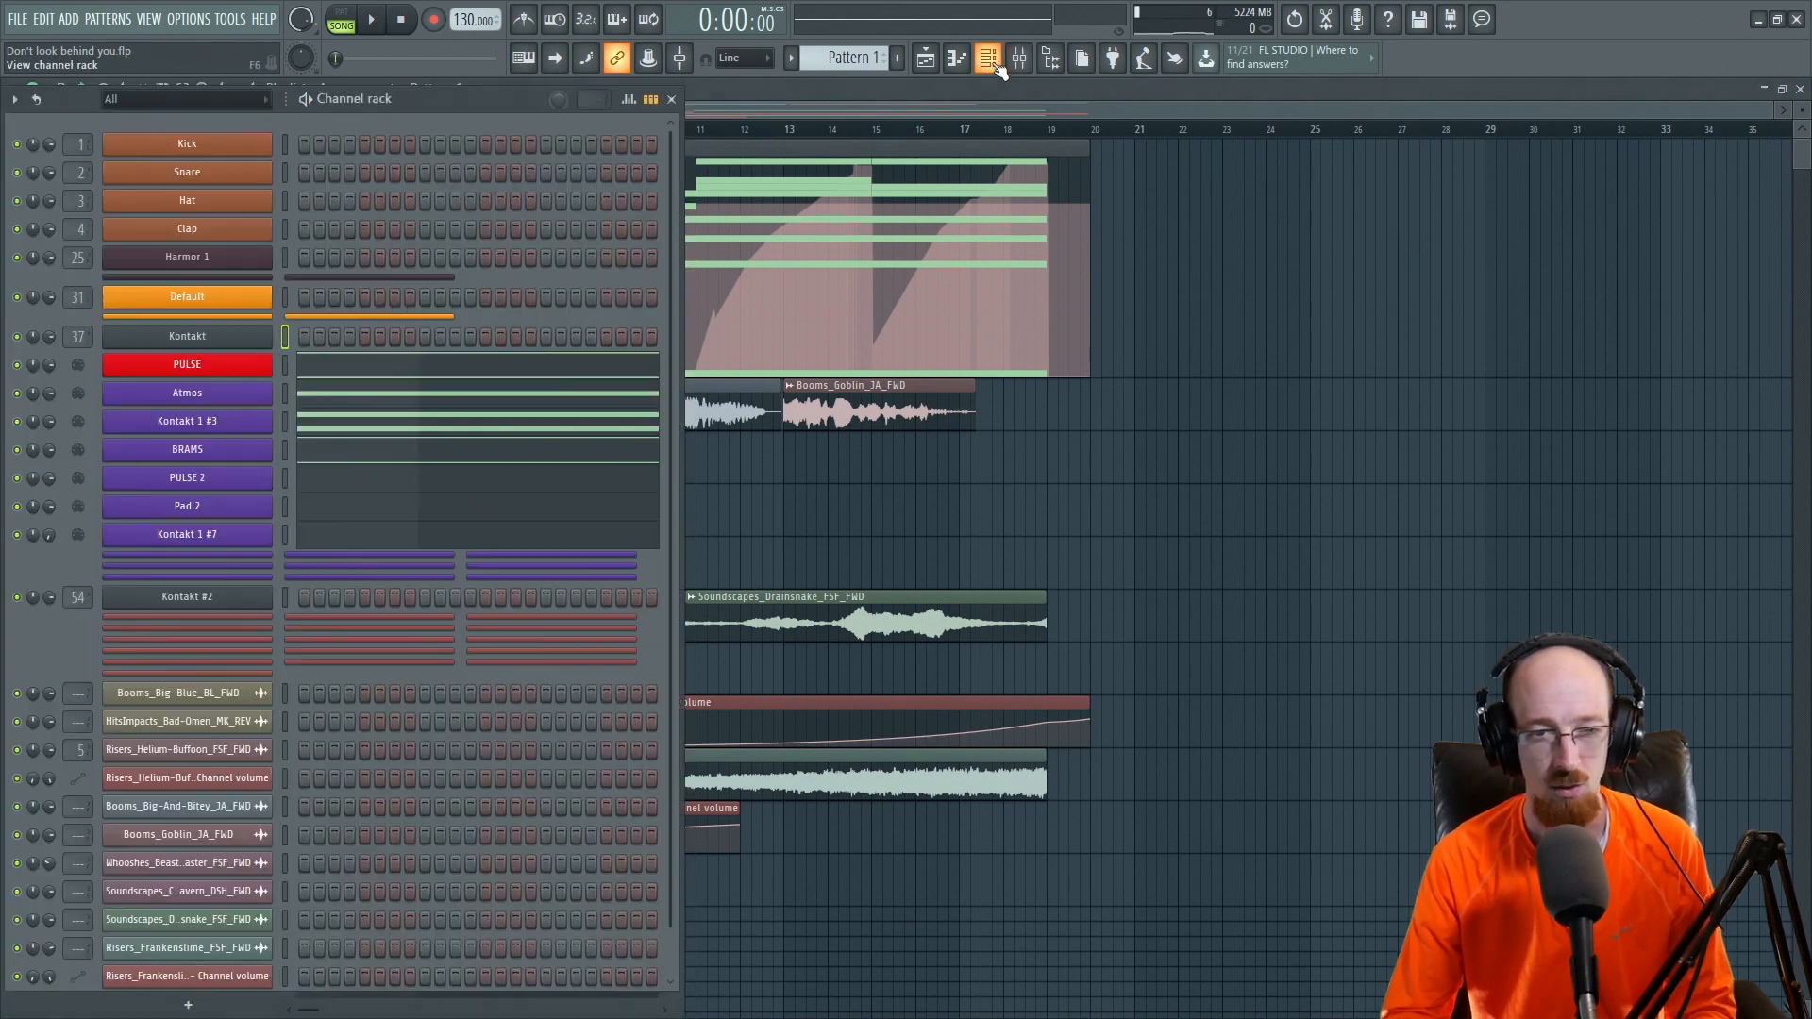
pyautogui.click(222, 338)
pyautogui.moveTo(840, 115); pyautogui.dragTo(885, 83)
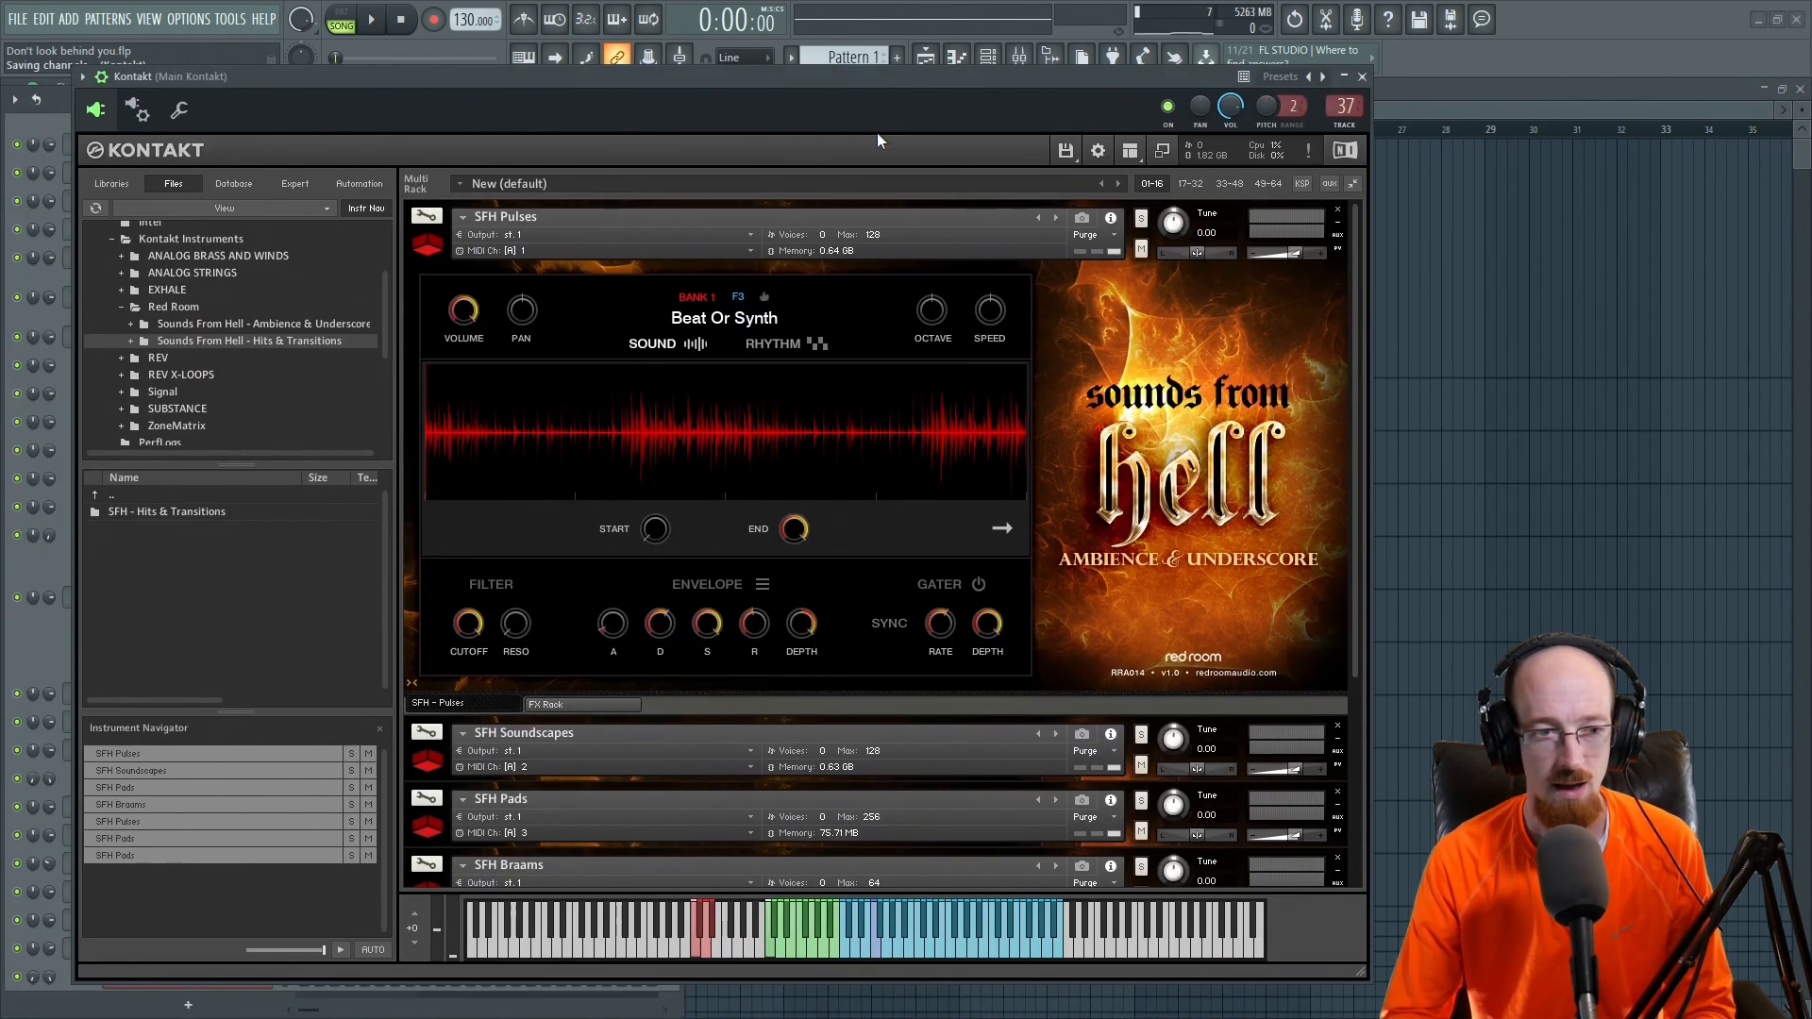
# Collapse the first SFH Pulses instrument and show the contents of the Sounds From Hell - Ambience & Underscore folder.
pyautogui.click(422, 246)
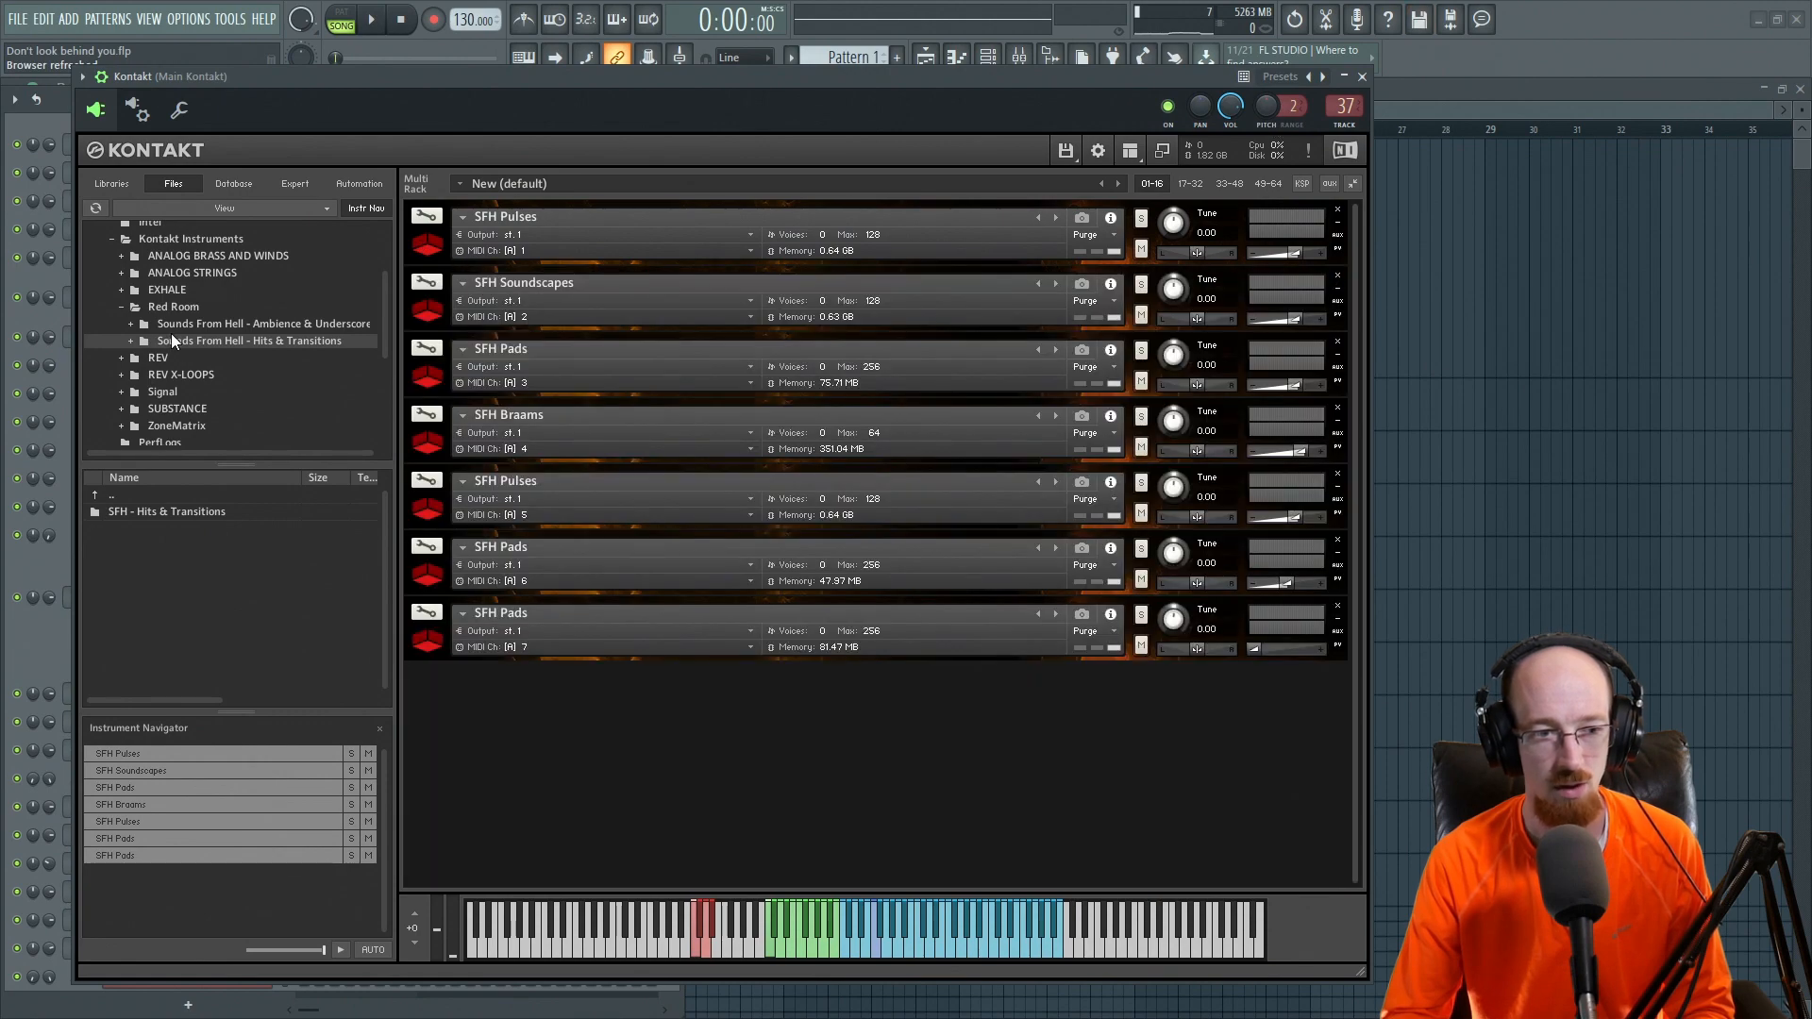
pyautogui.click(307, 324)
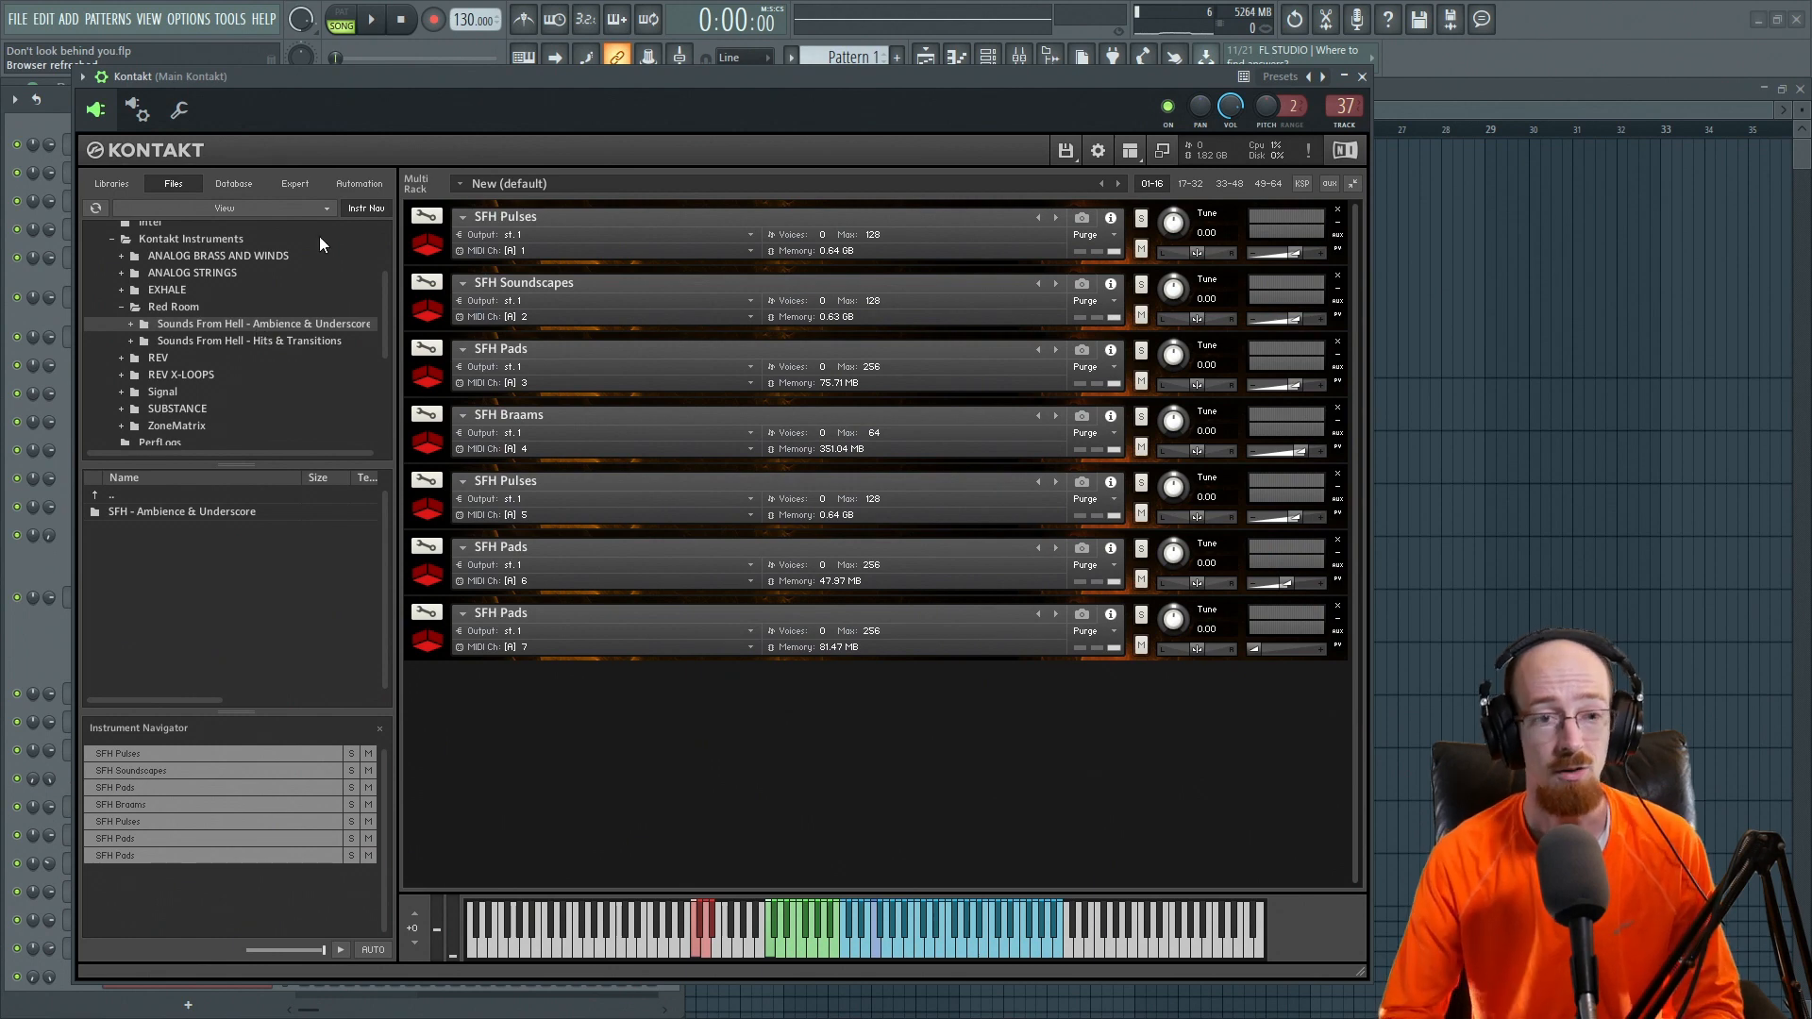
# Expand the first SFH Pulses instrument and audition bank 1 sounds, including Clickpop, Beat Or Synth and Calculate.
pyautogui.click(429, 246)
pyautogui.click(446, 257)
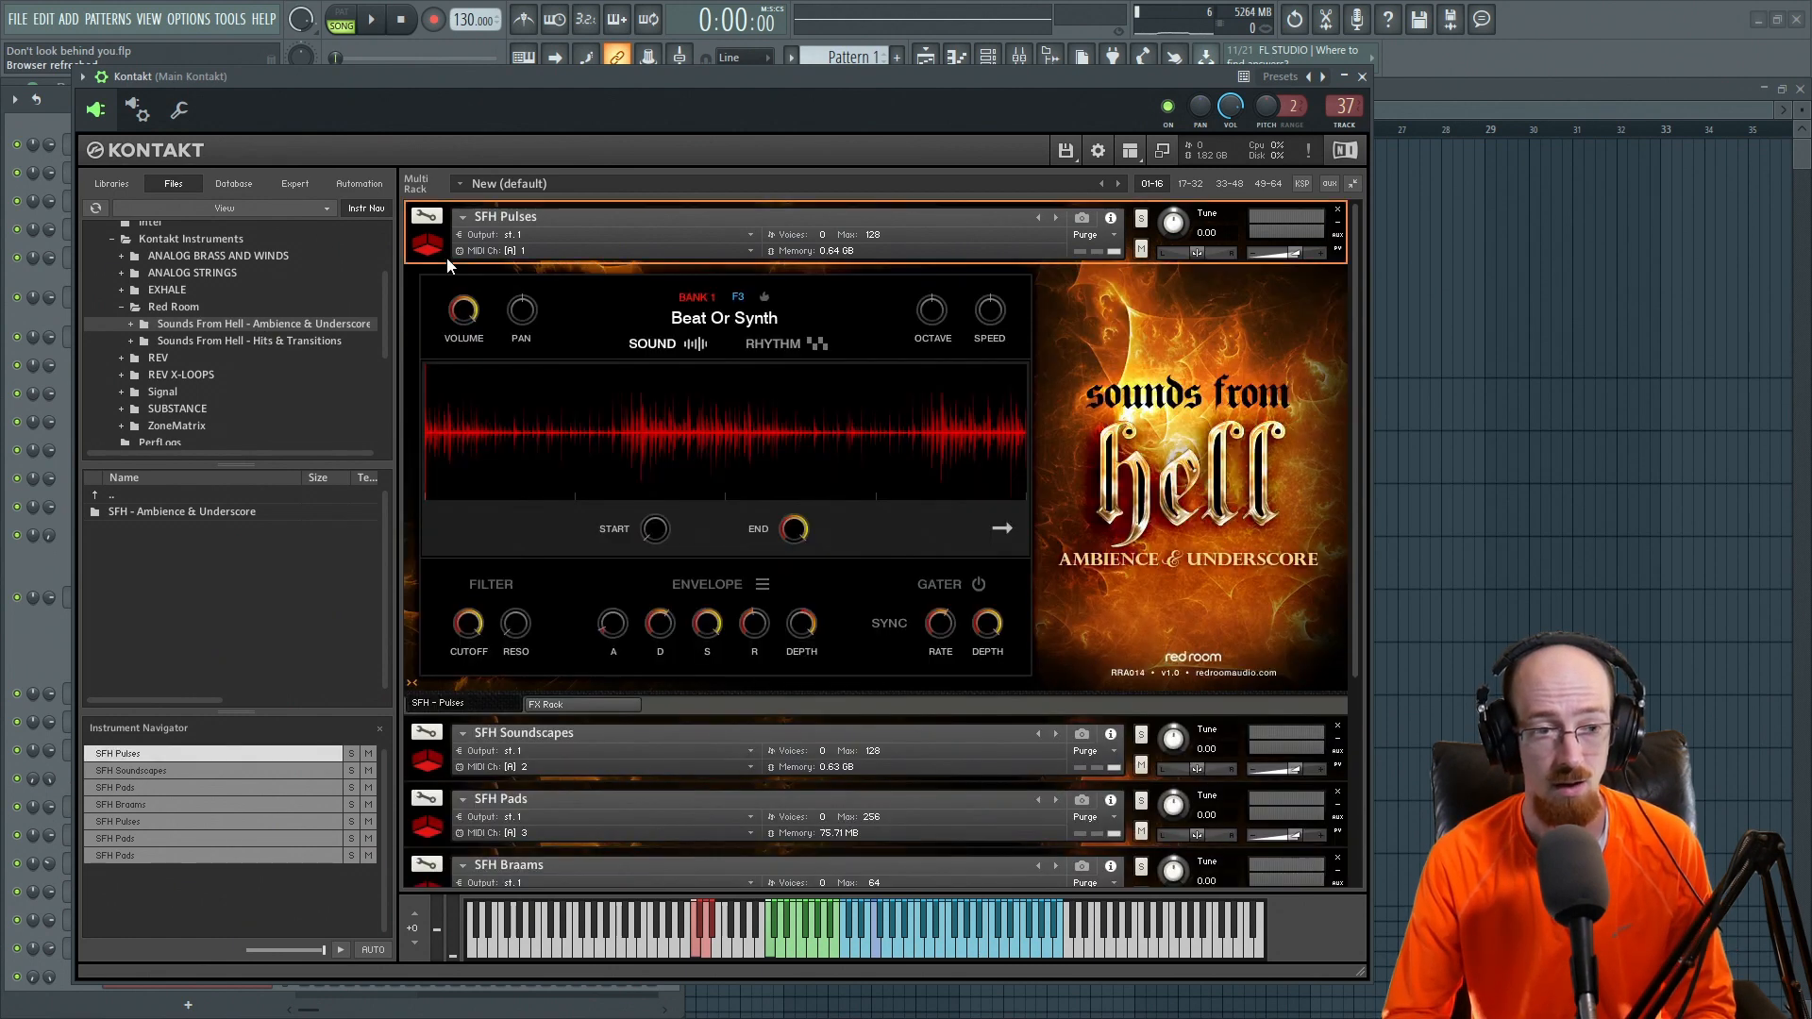
pyautogui.click(936, 944)
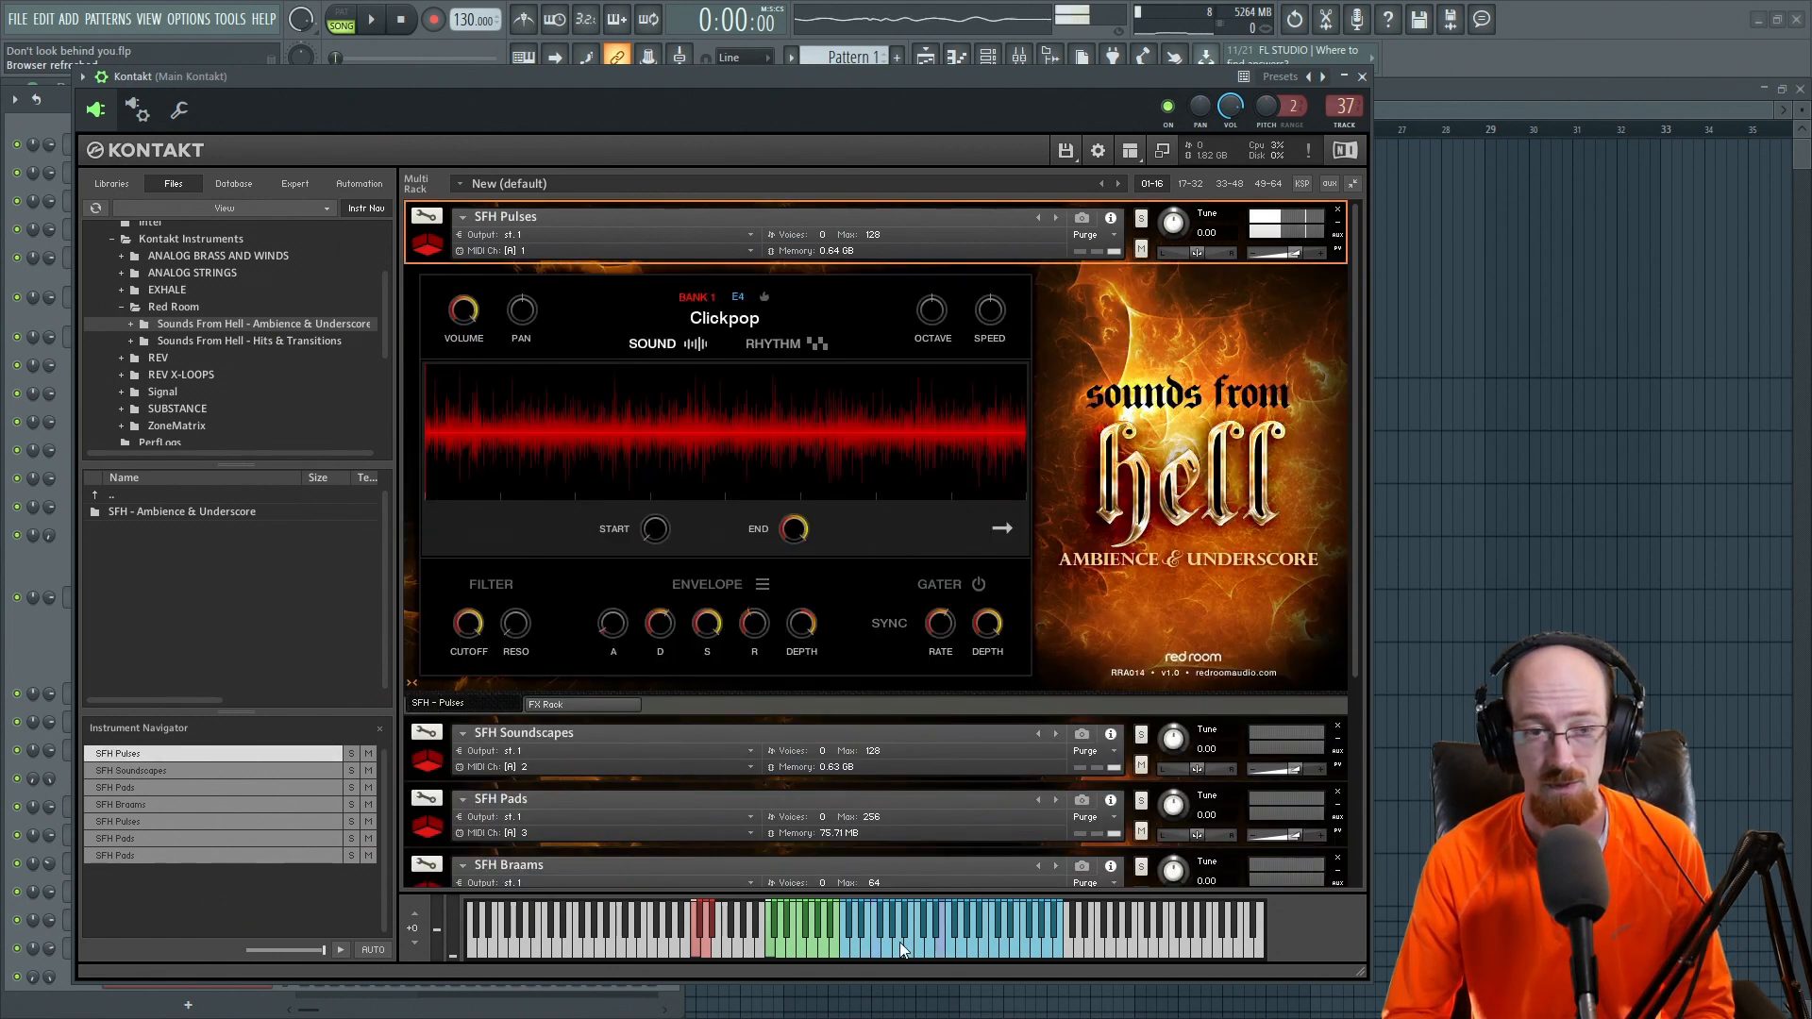
pyautogui.click(898, 942)
pyautogui.click(875, 942)
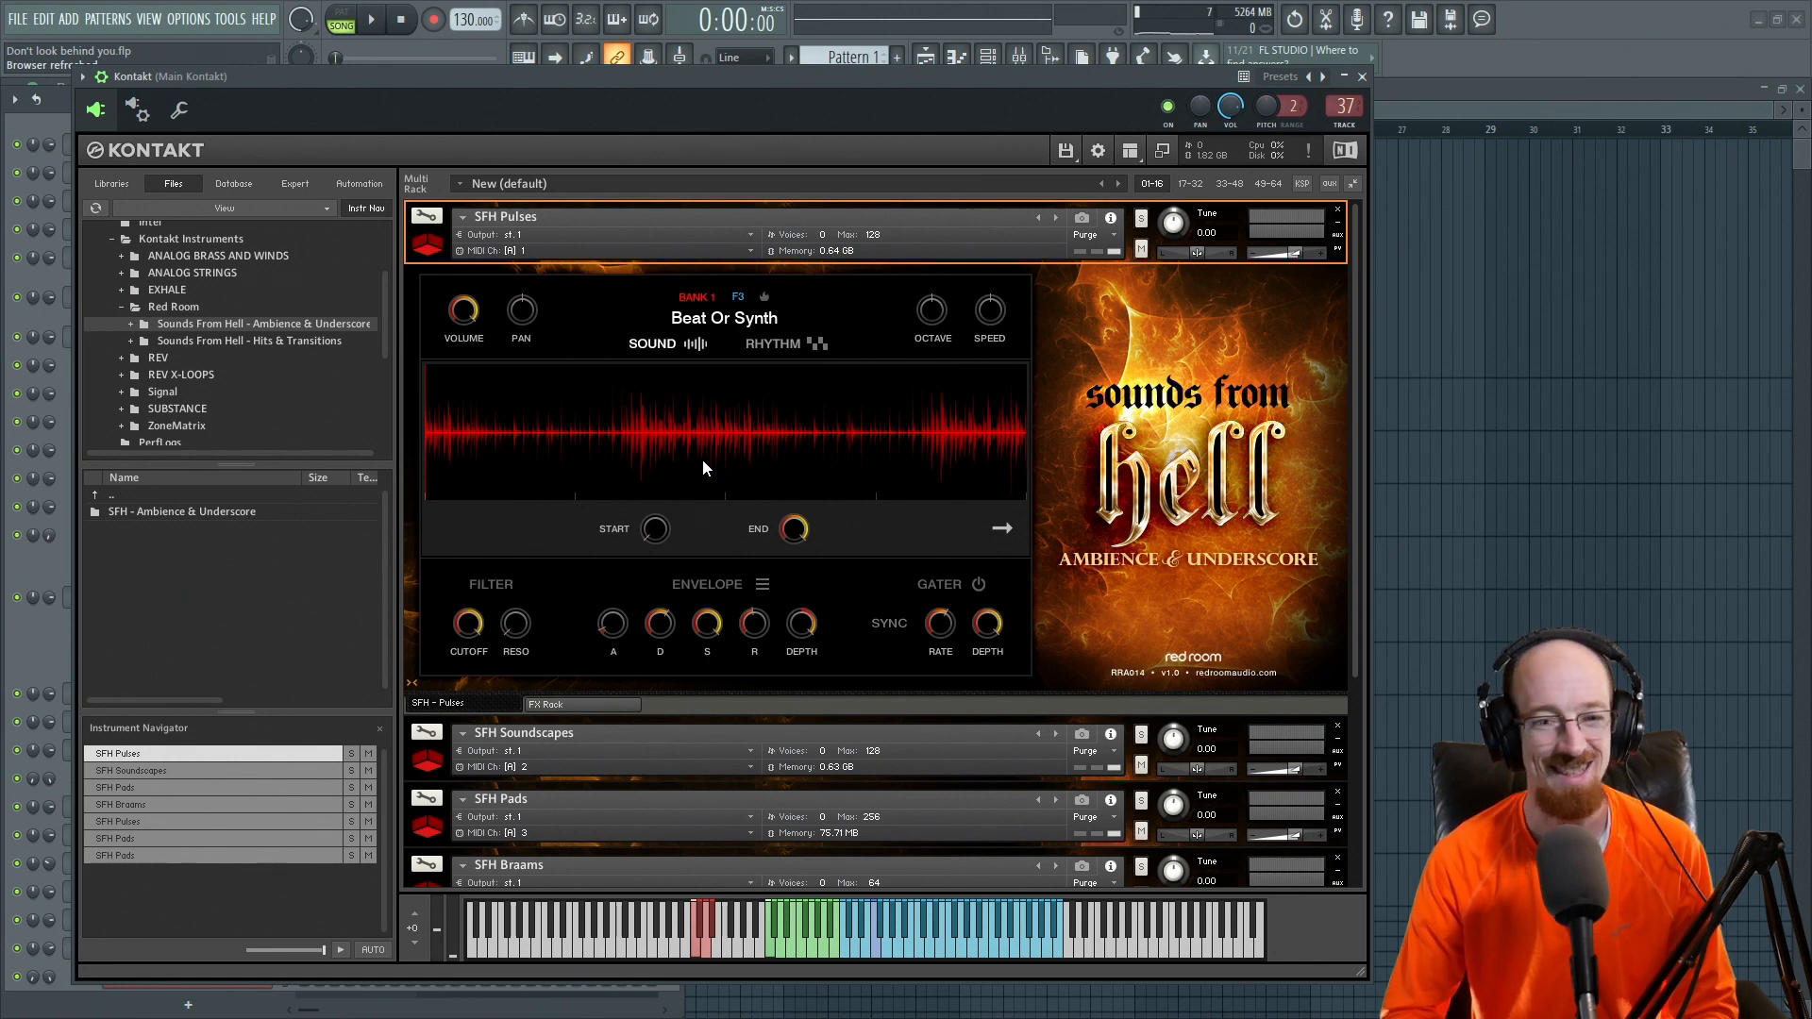
pyautogui.click(954, 949)
pyautogui.click(919, 952)
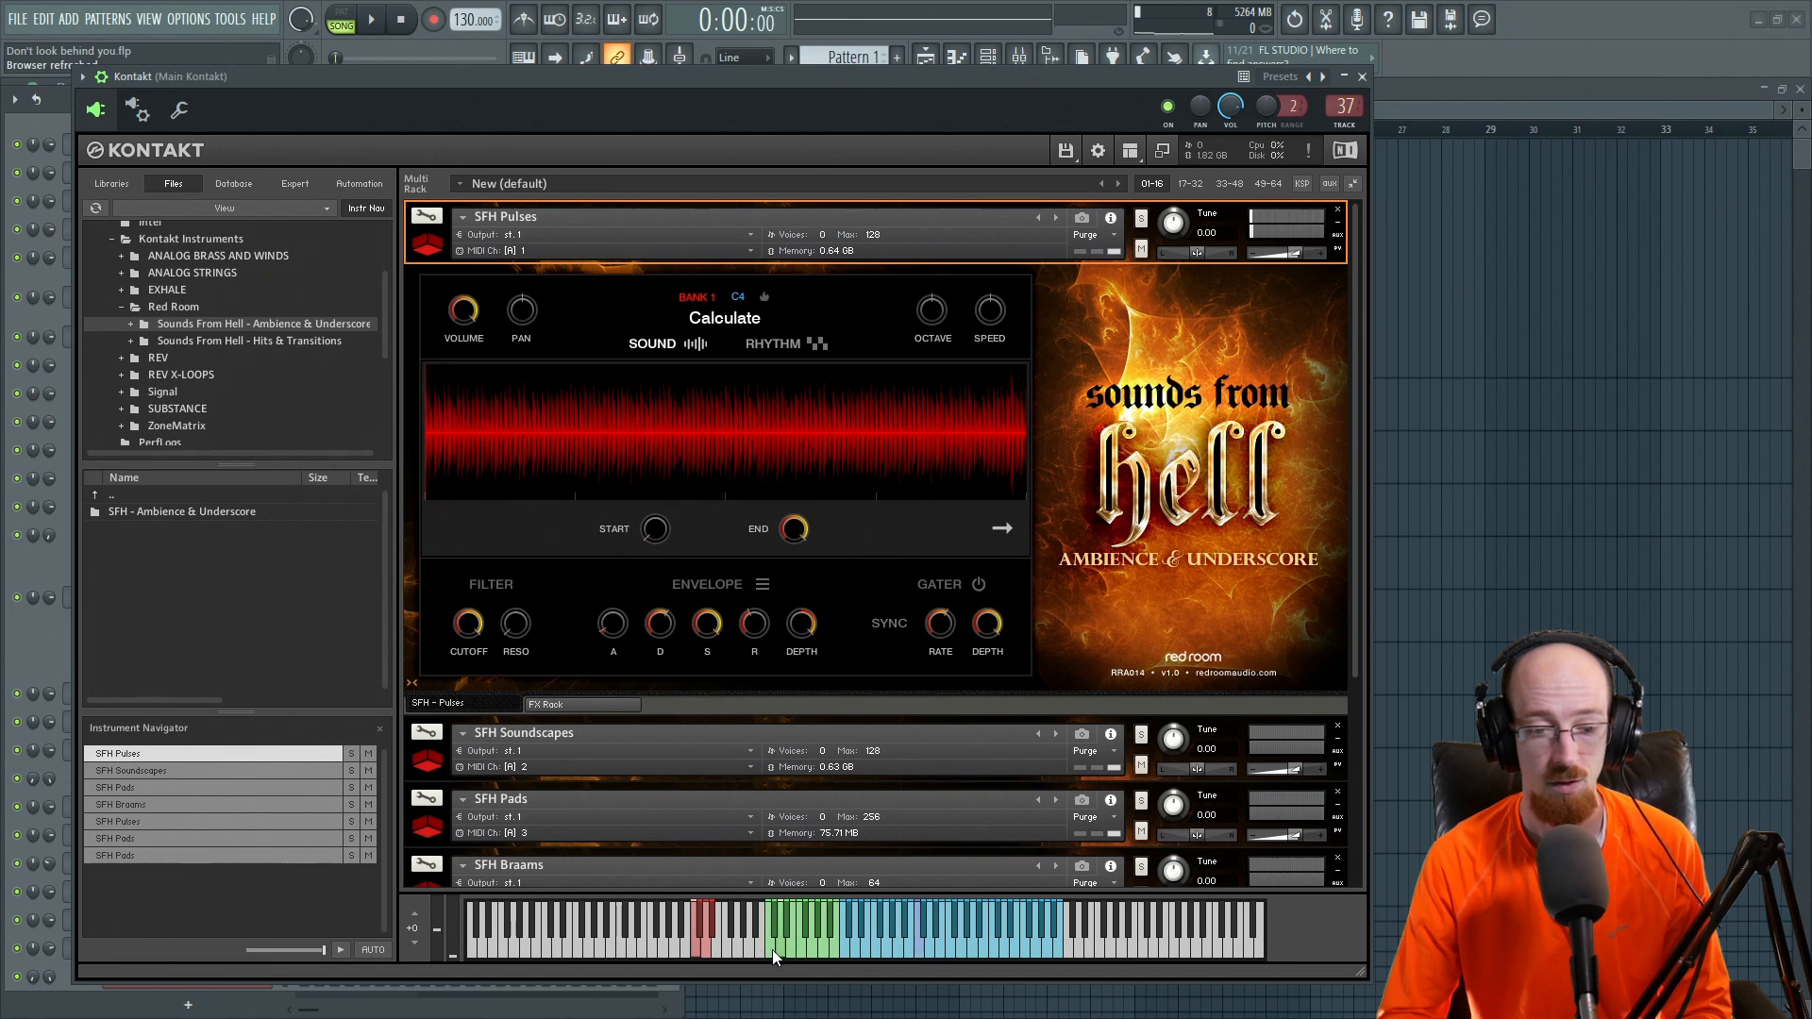
pyautogui.click(920, 954)
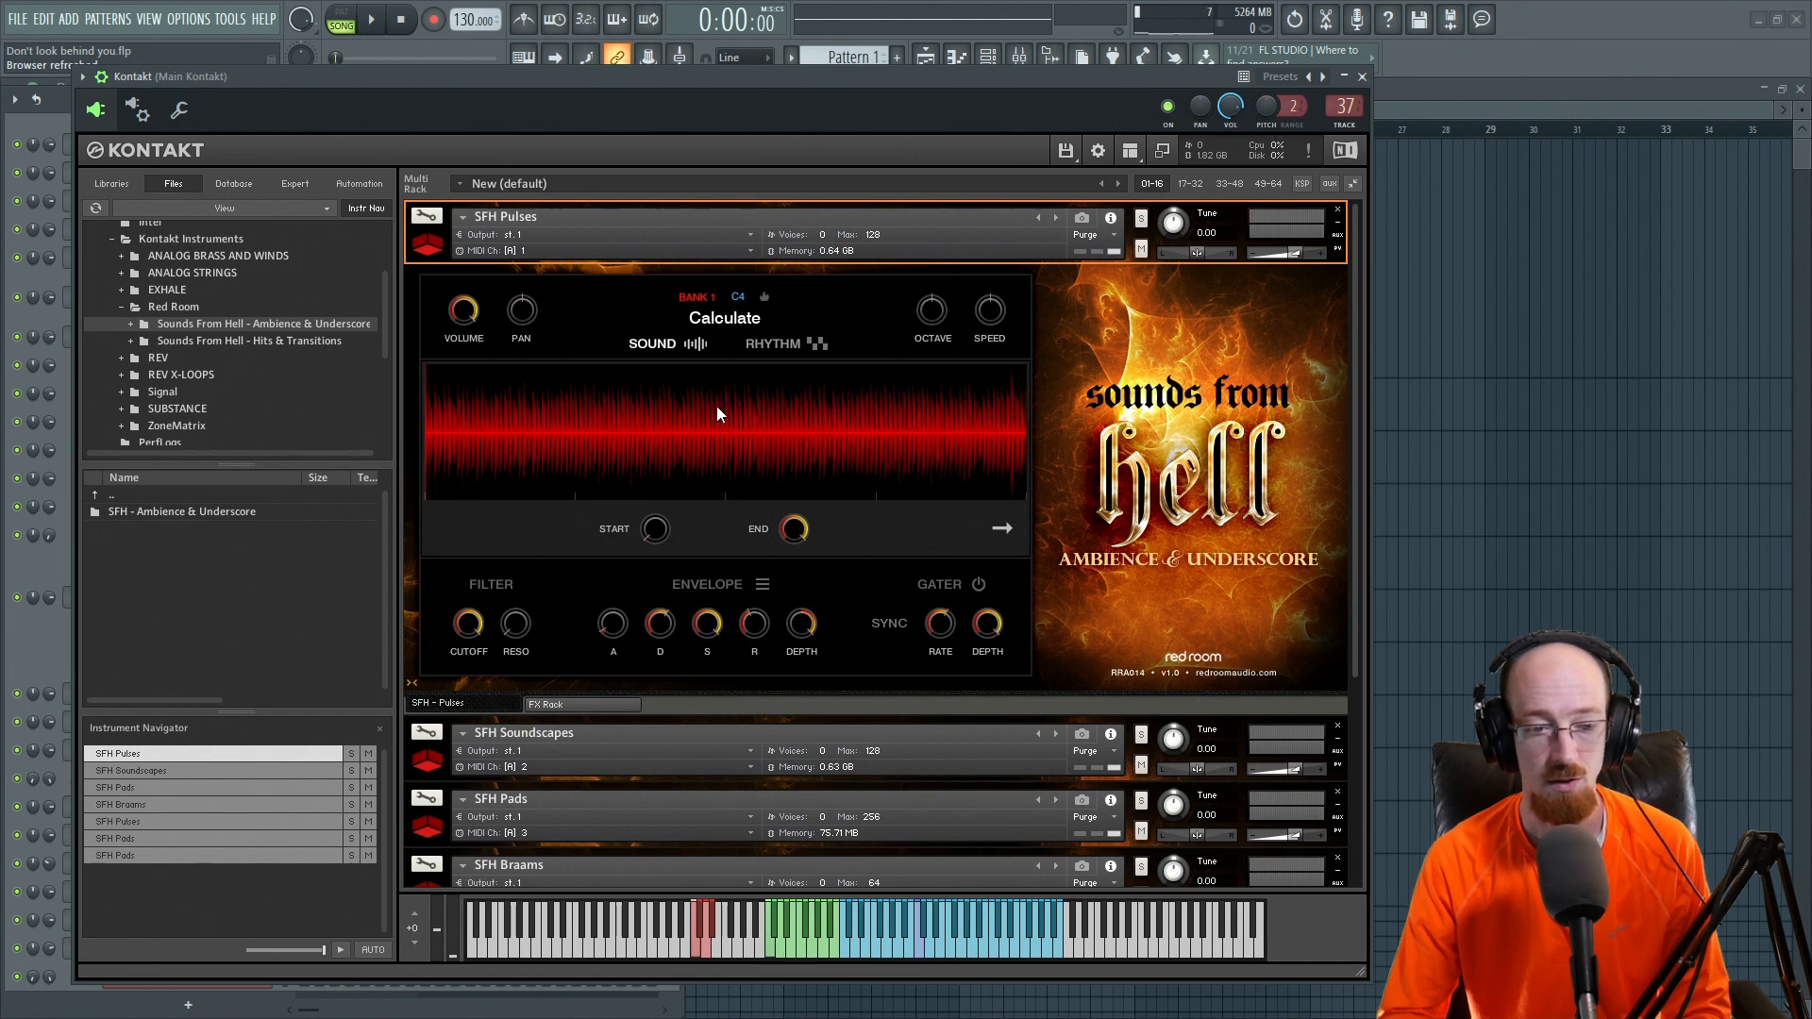
# Switch the first SFH Pulses instrument to bank 4 and audition the Terminator and Thing Stranger 1 sounds.
pyautogui.click(714, 936)
pyautogui.click(713, 923)
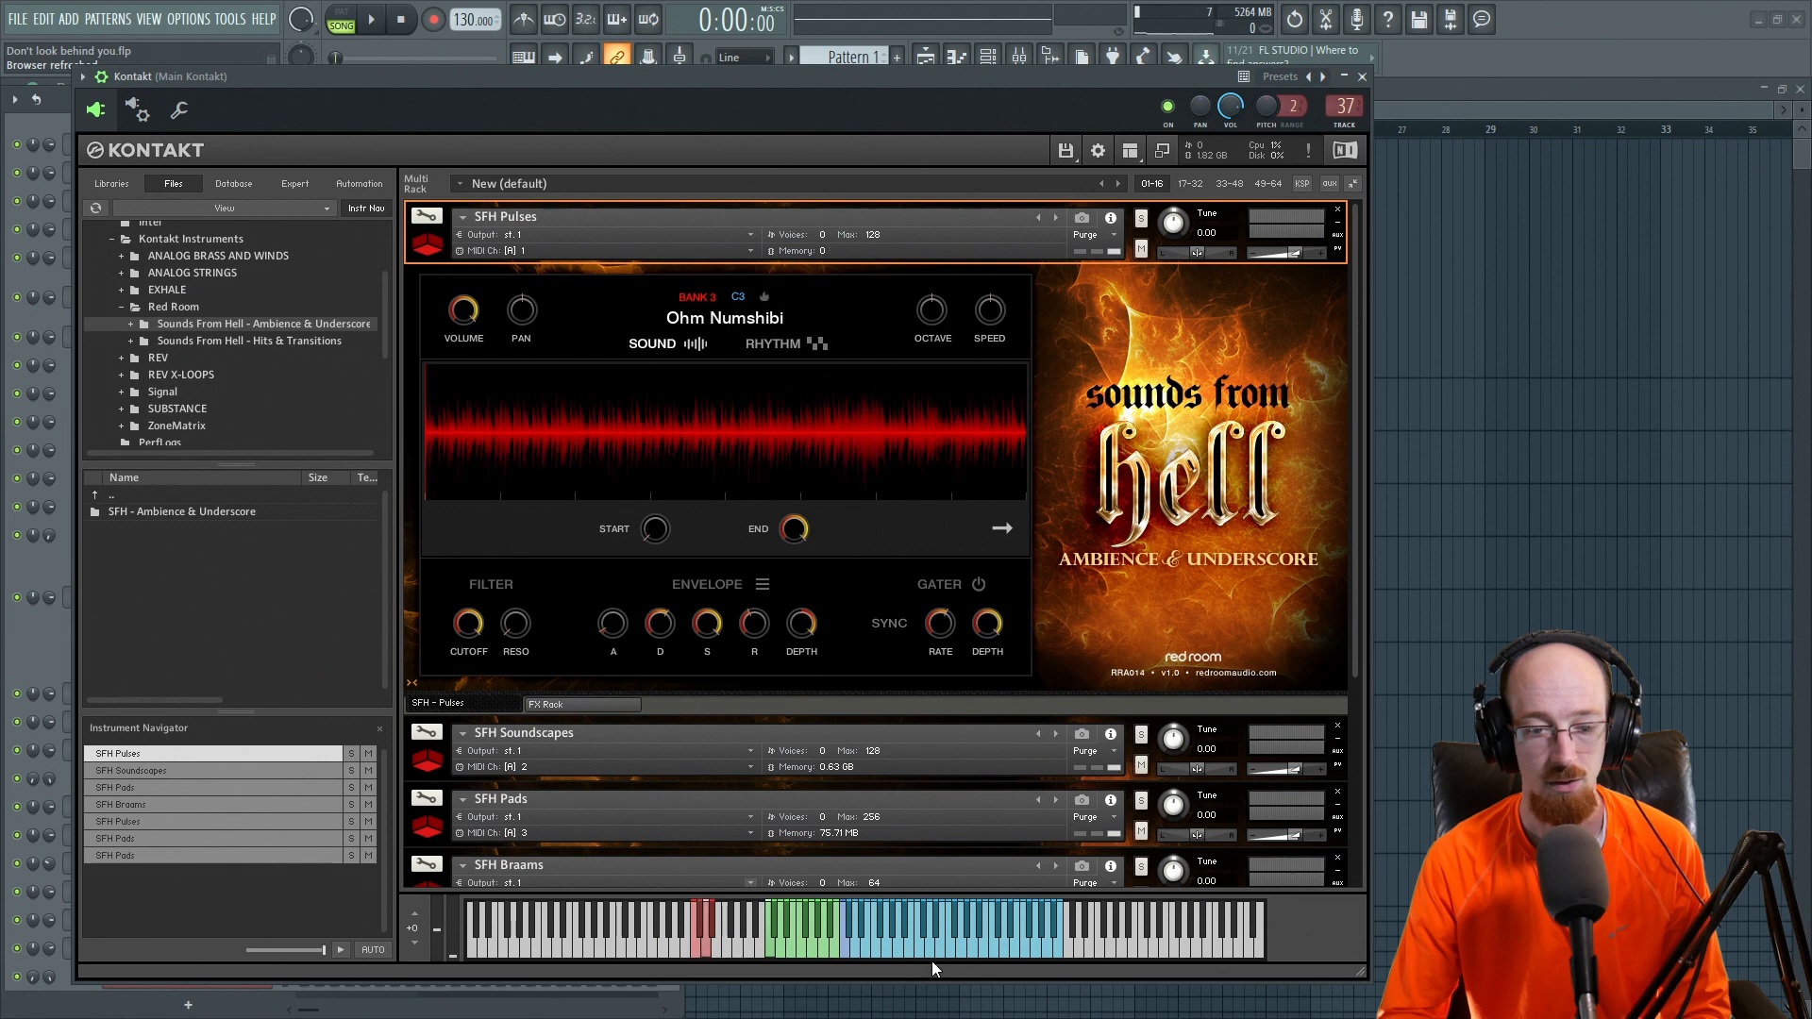
pyautogui.click(844, 950)
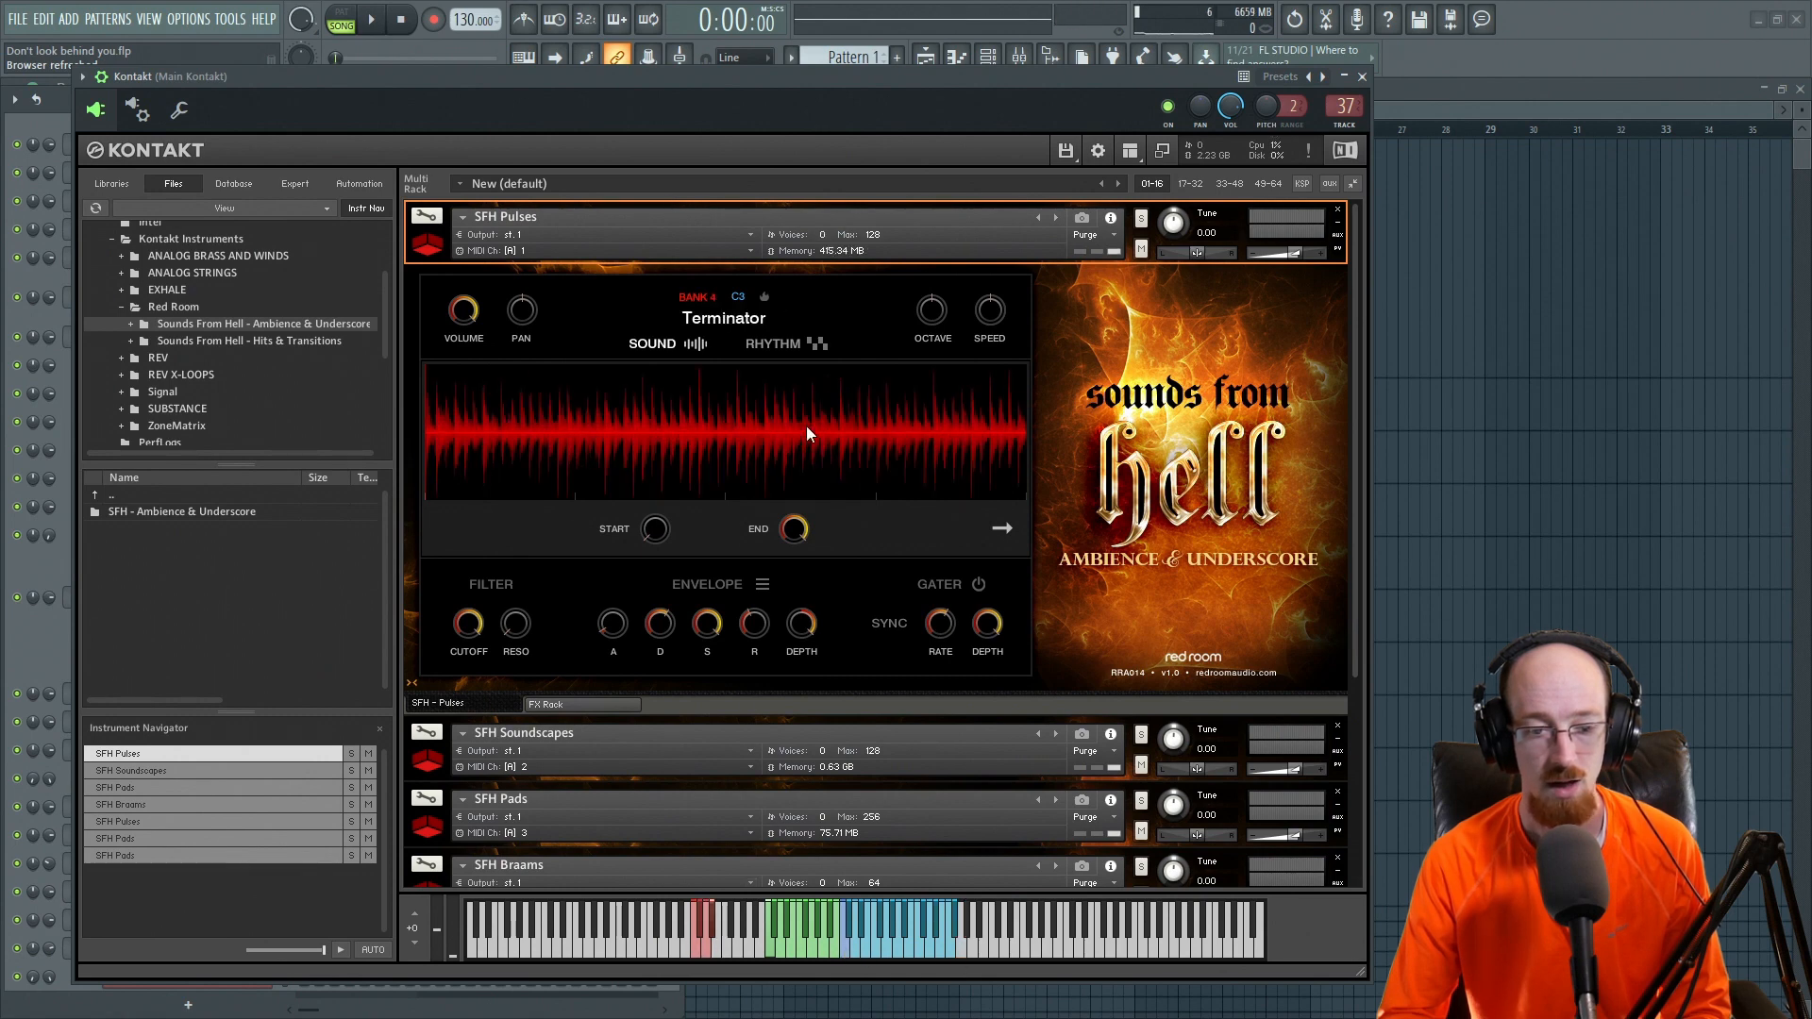
pyautogui.click(851, 948)
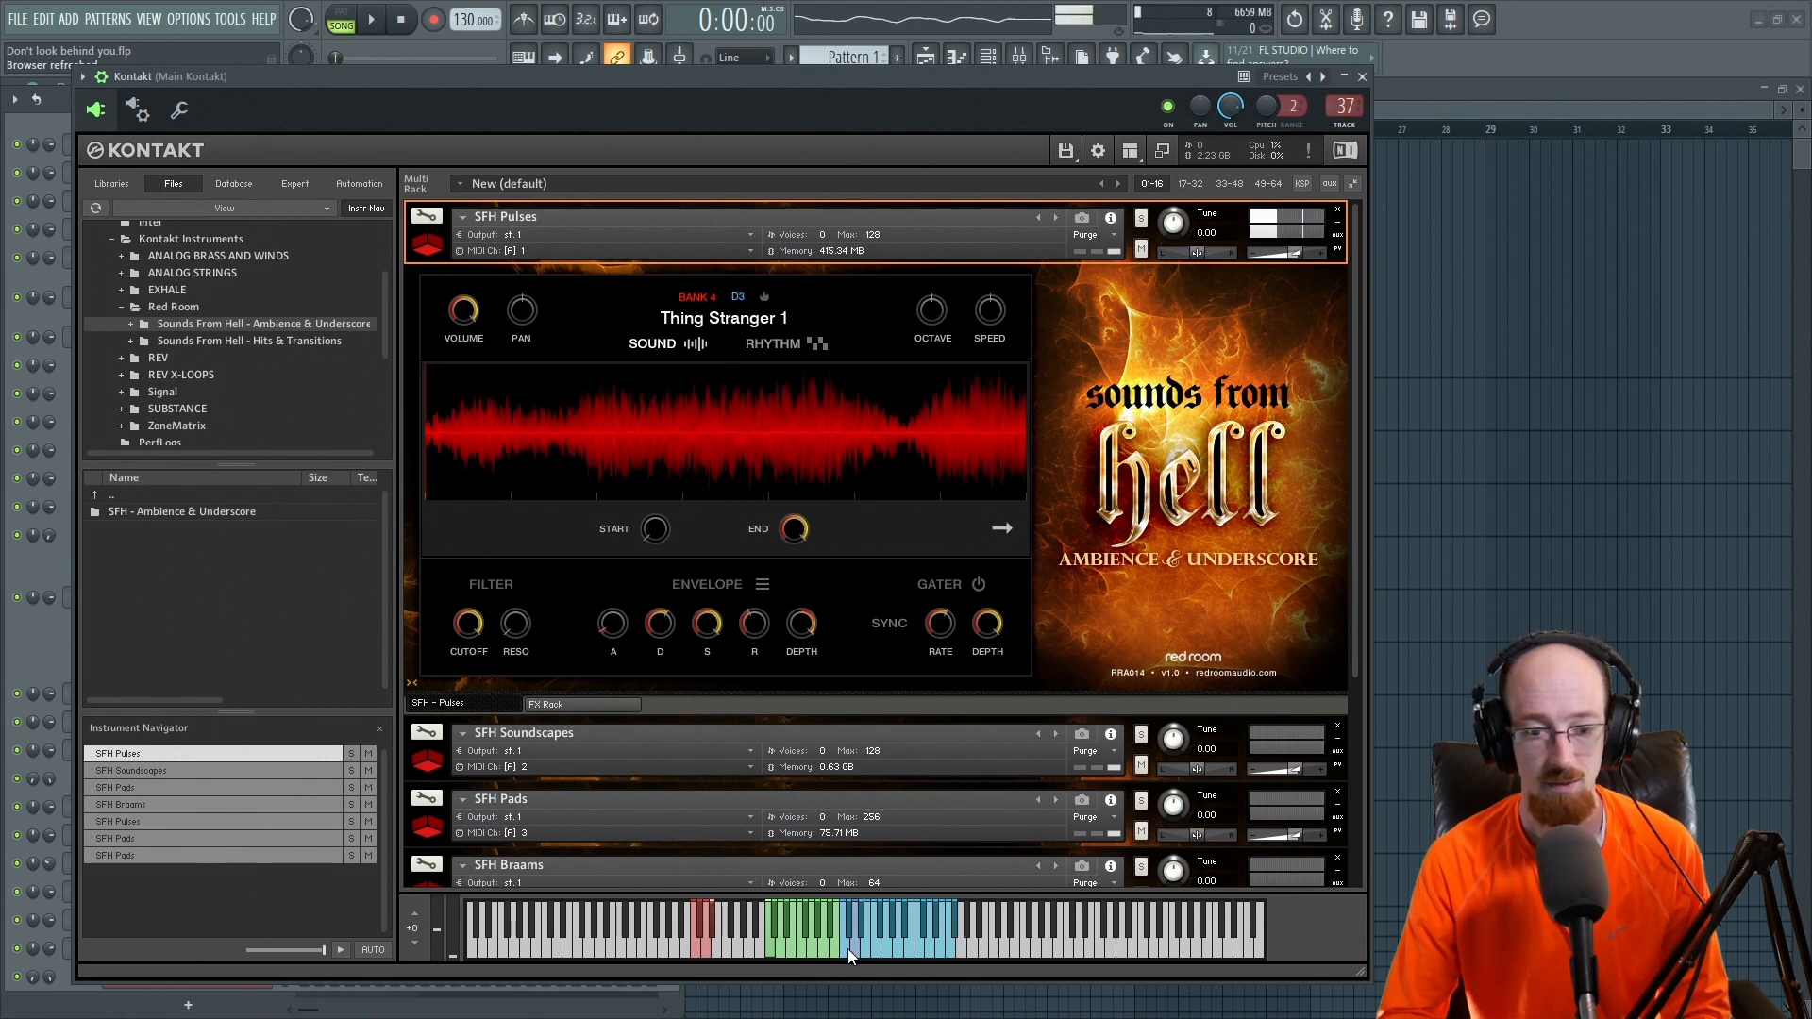
pyautogui.click(848, 948)
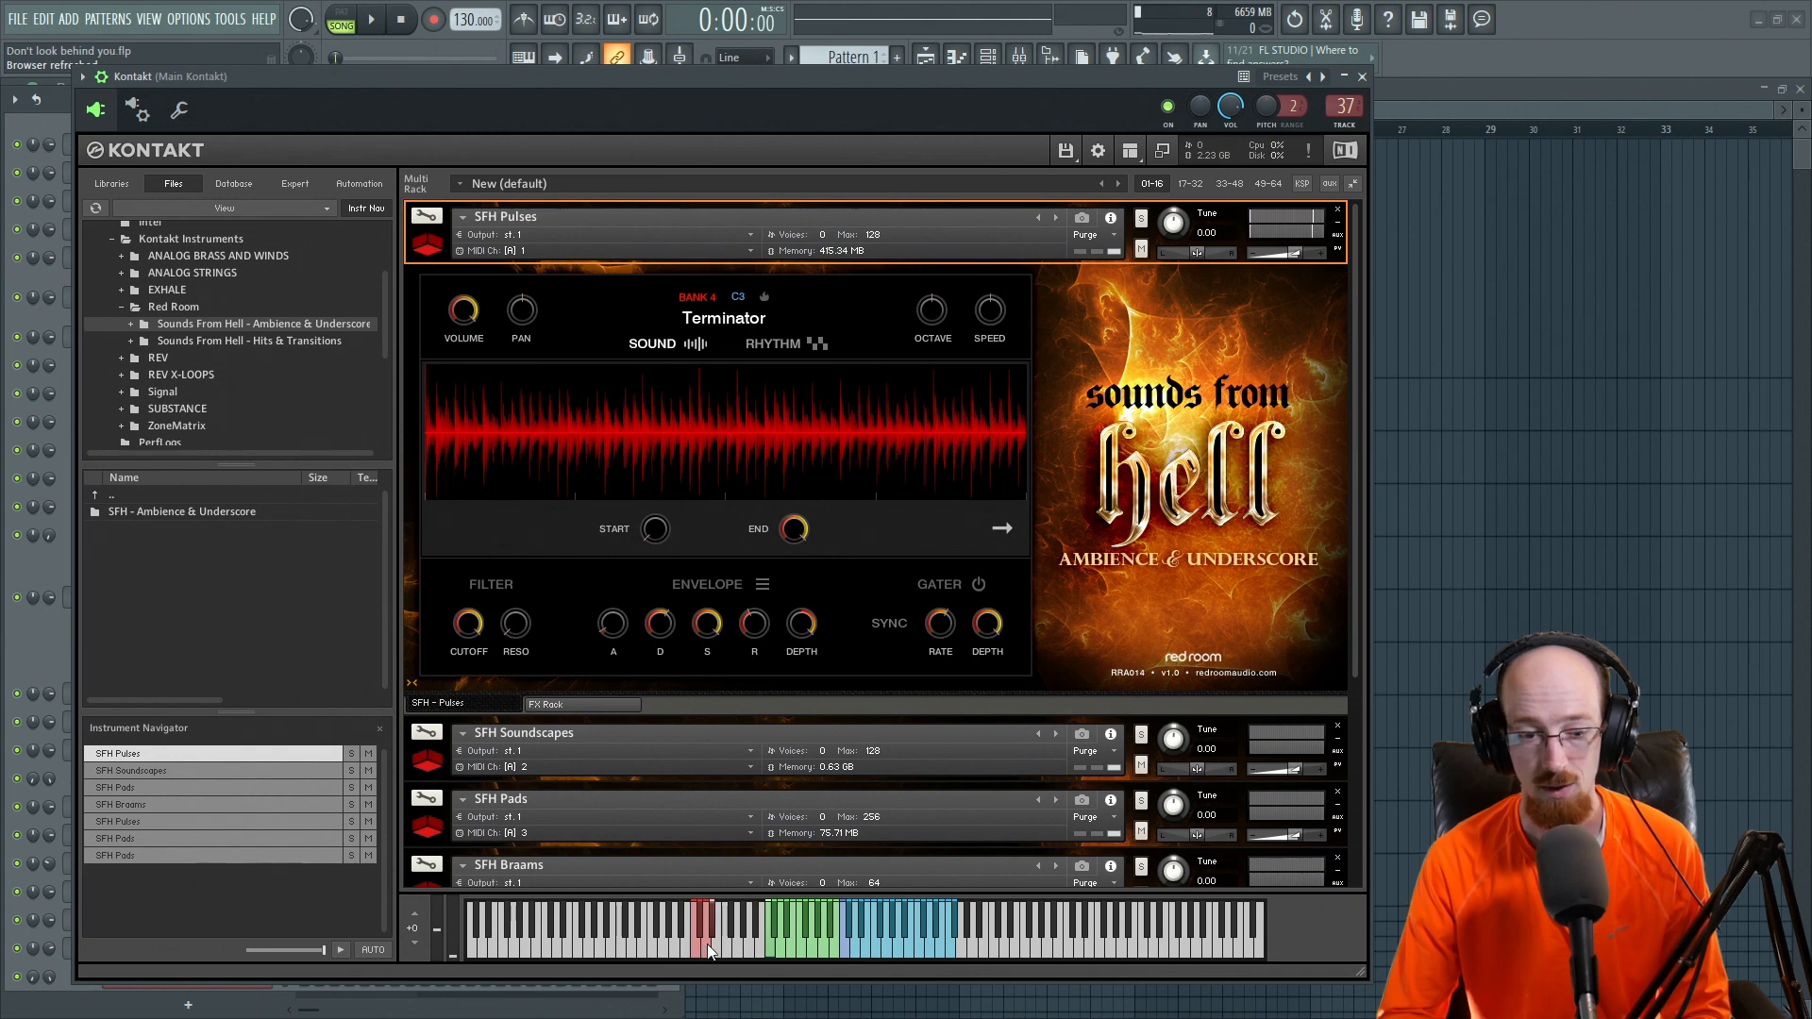
# Audition Ohm Numshibi in bank 3 of SFH Pulses, and return to bank 1 to audition 808 Terror.
pyautogui.click(703, 947)
pyautogui.click(845, 957)
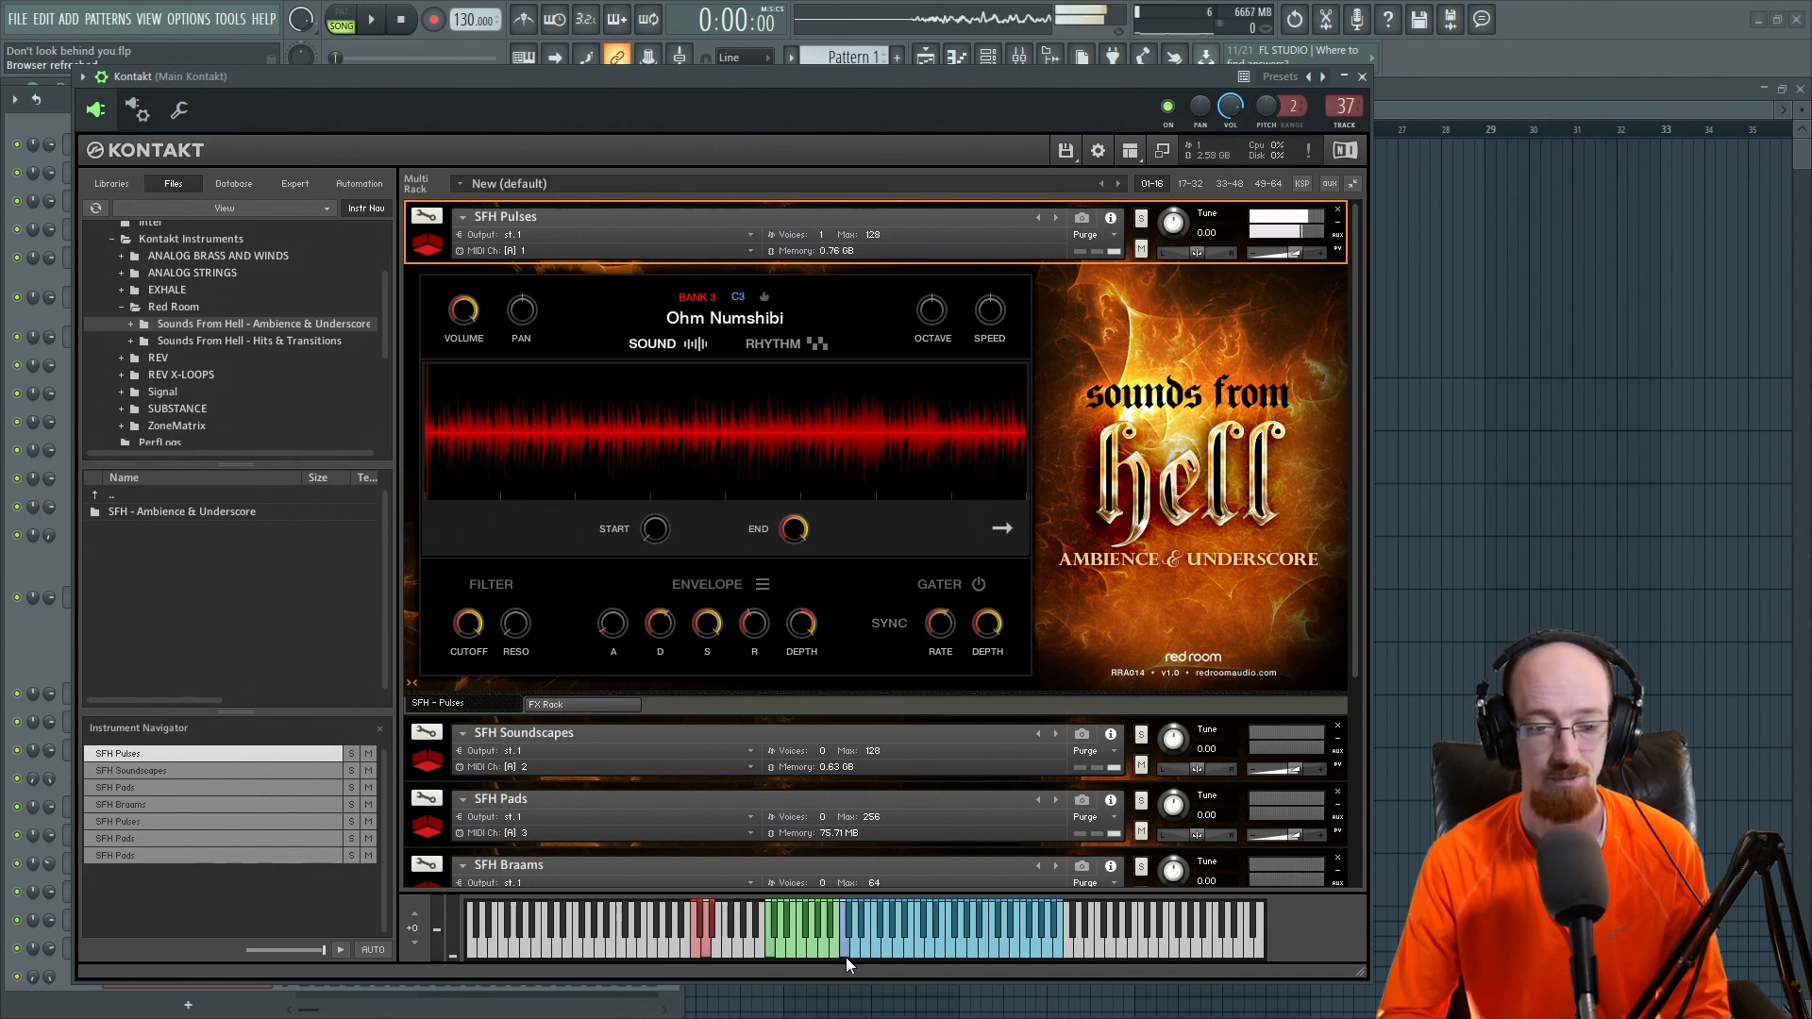
pyautogui.click(697, 953)
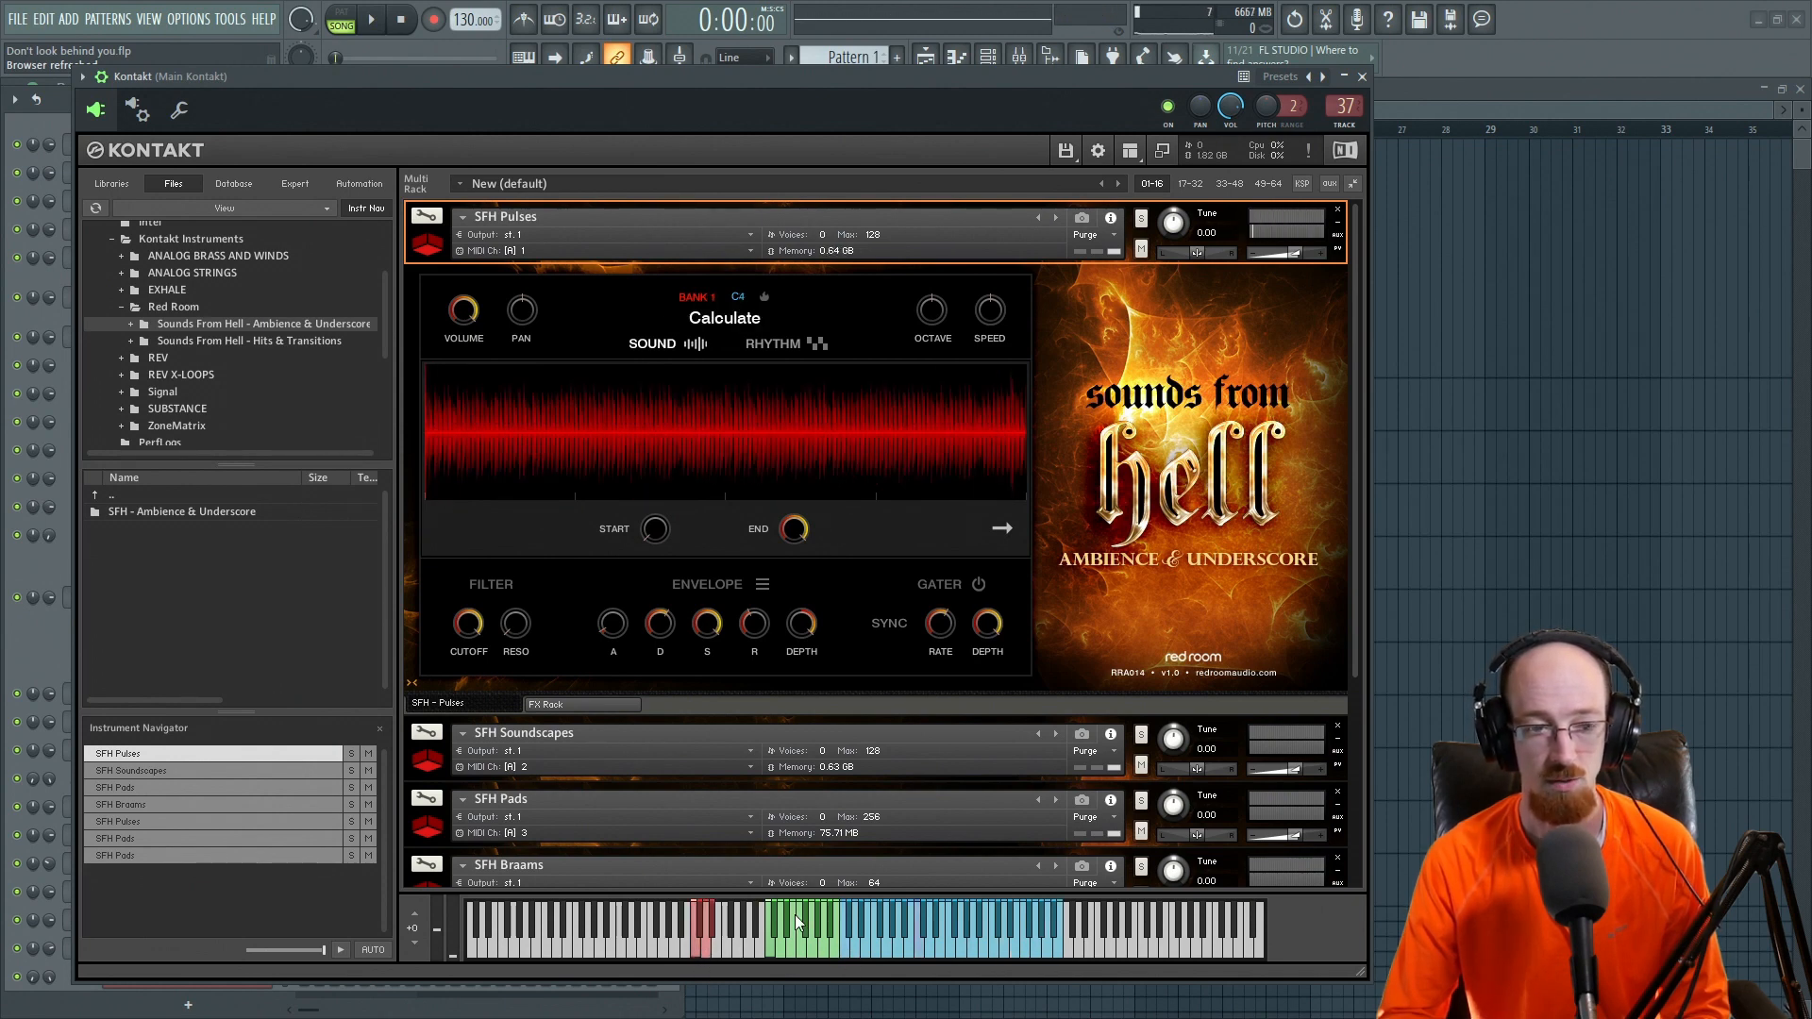
pyautogui.click(846, 953)
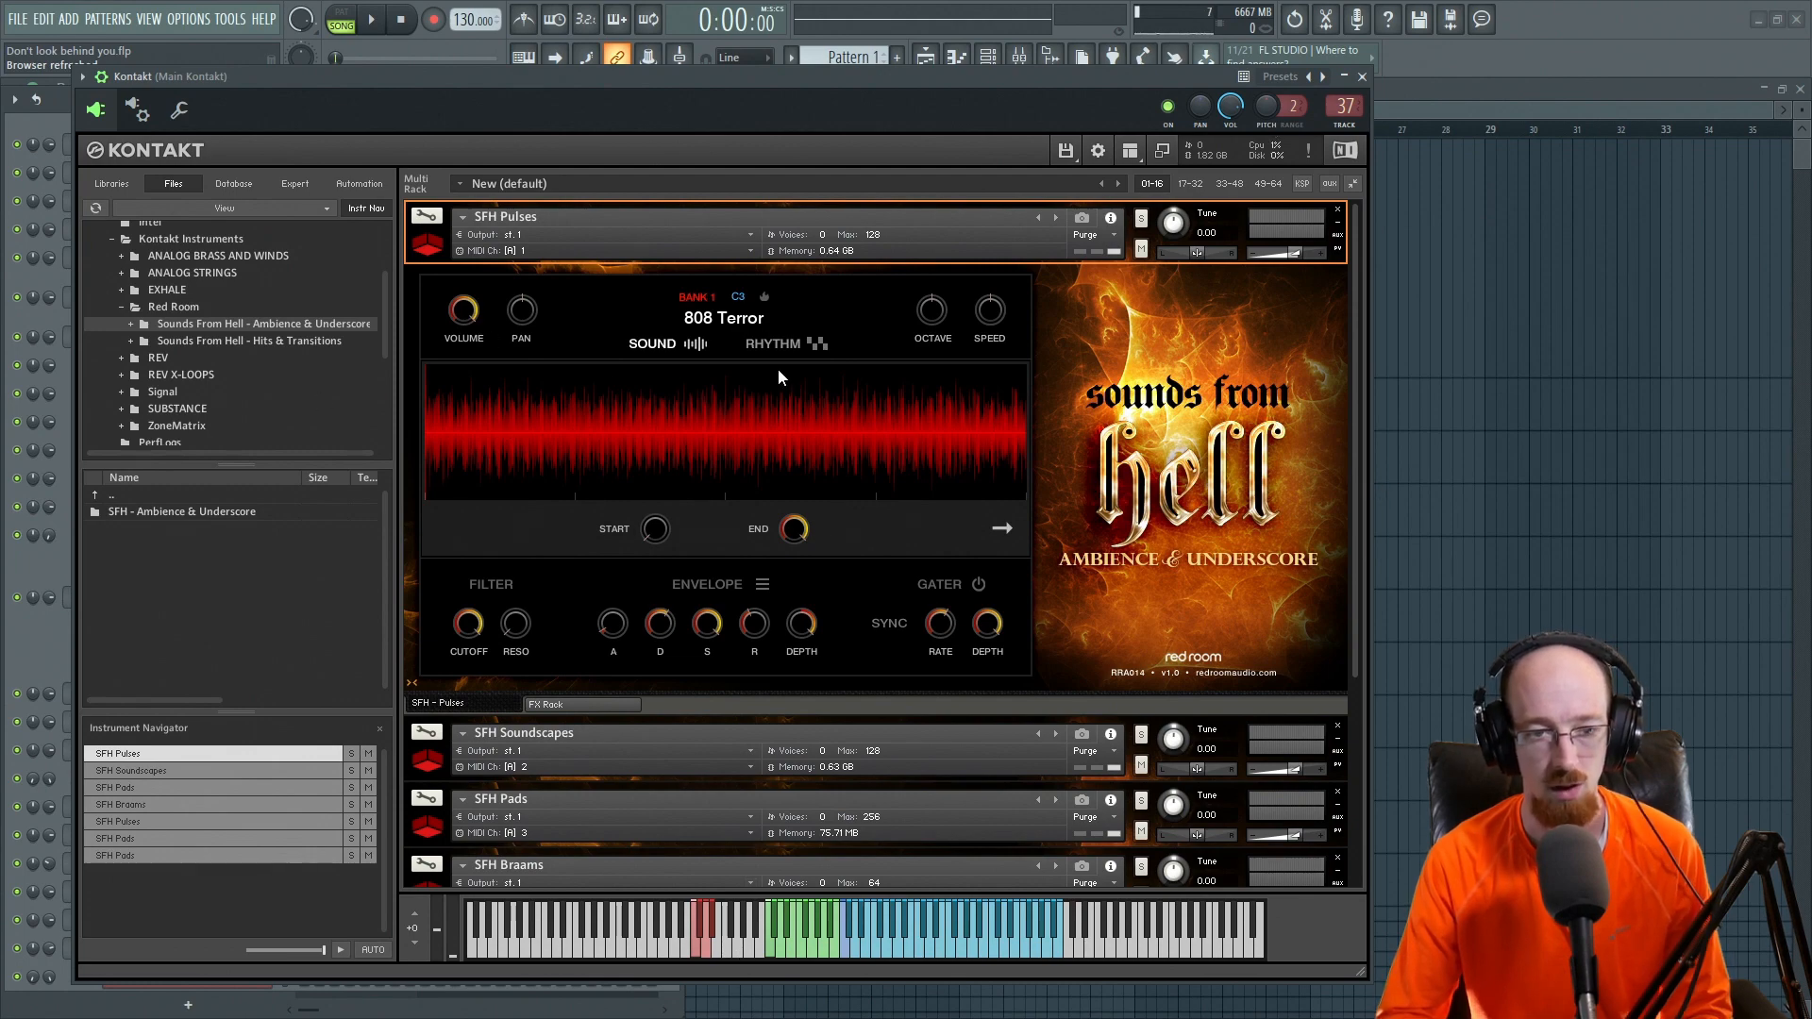
# Collapse SFH Pulses, expand SFH Soundscapes and audition its bank 1 sounds, including Do No Harm.
pyautogui.click(421, 245)
pyautogui.click(430, 310)
pyautogui.click(436, 316)
pyautogui.click(424, 322)
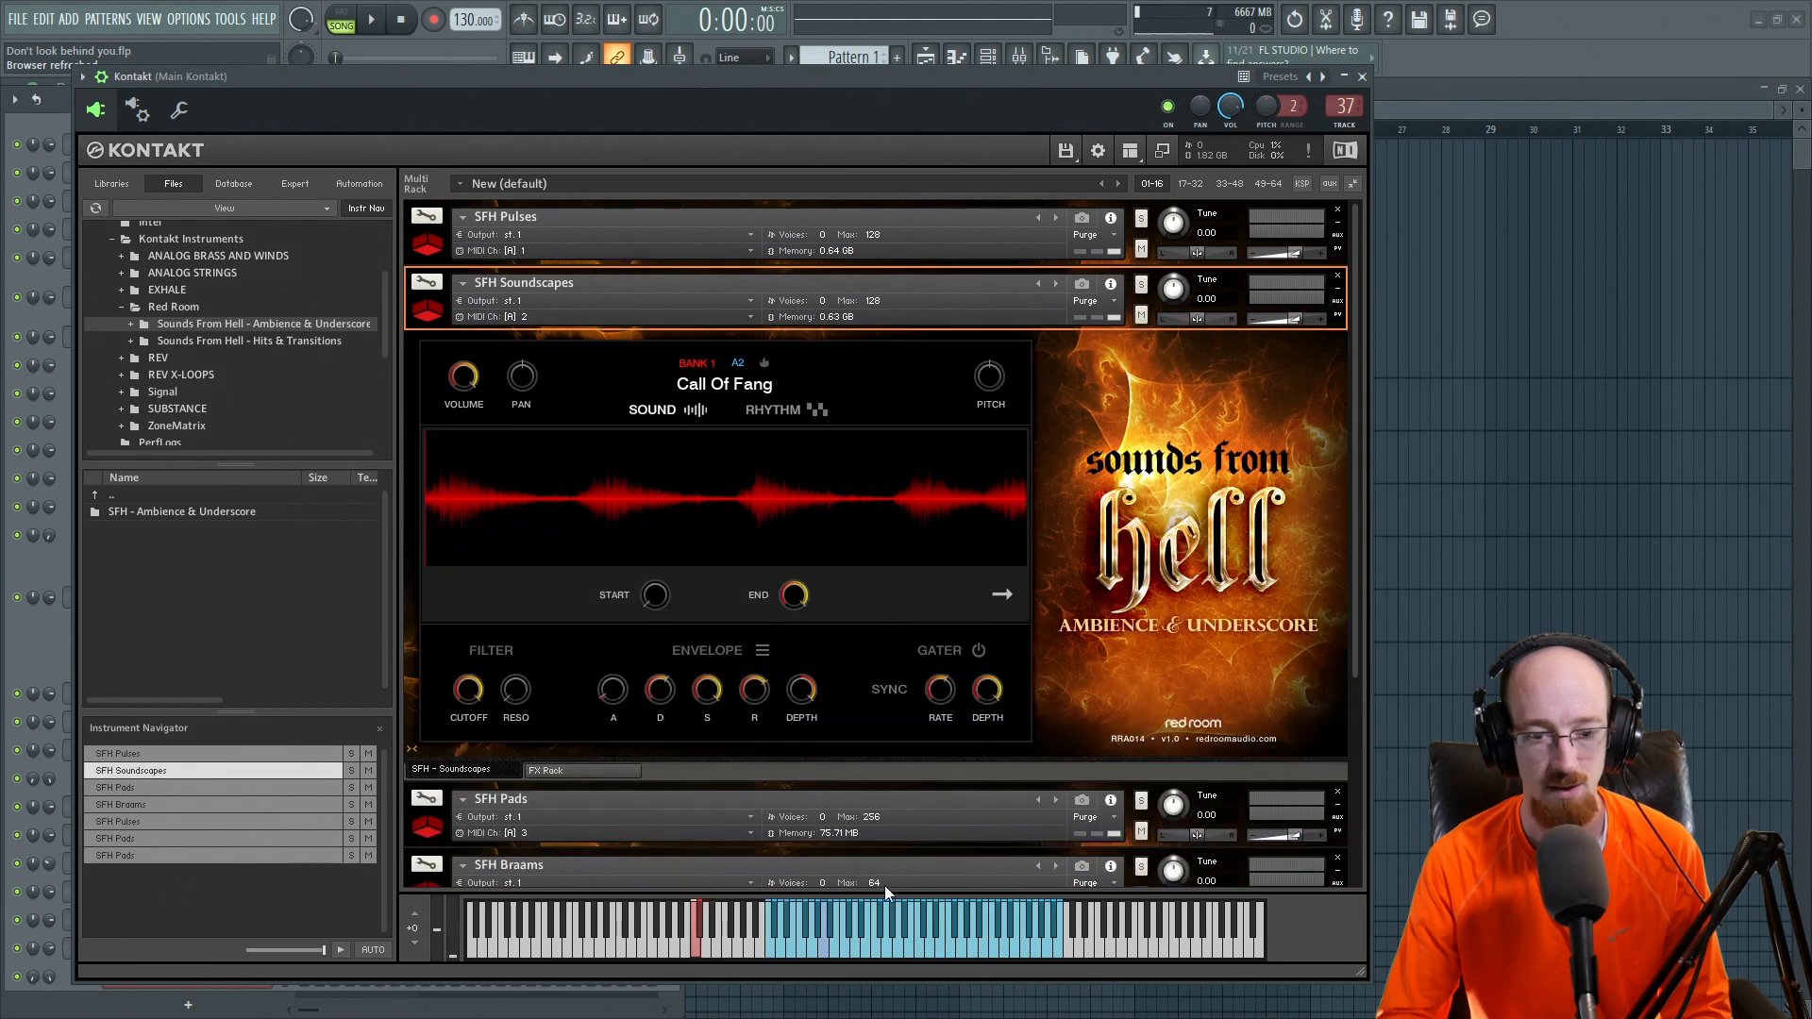
pyautogui.click(875, 919)
pyautogui.click(945, 930)
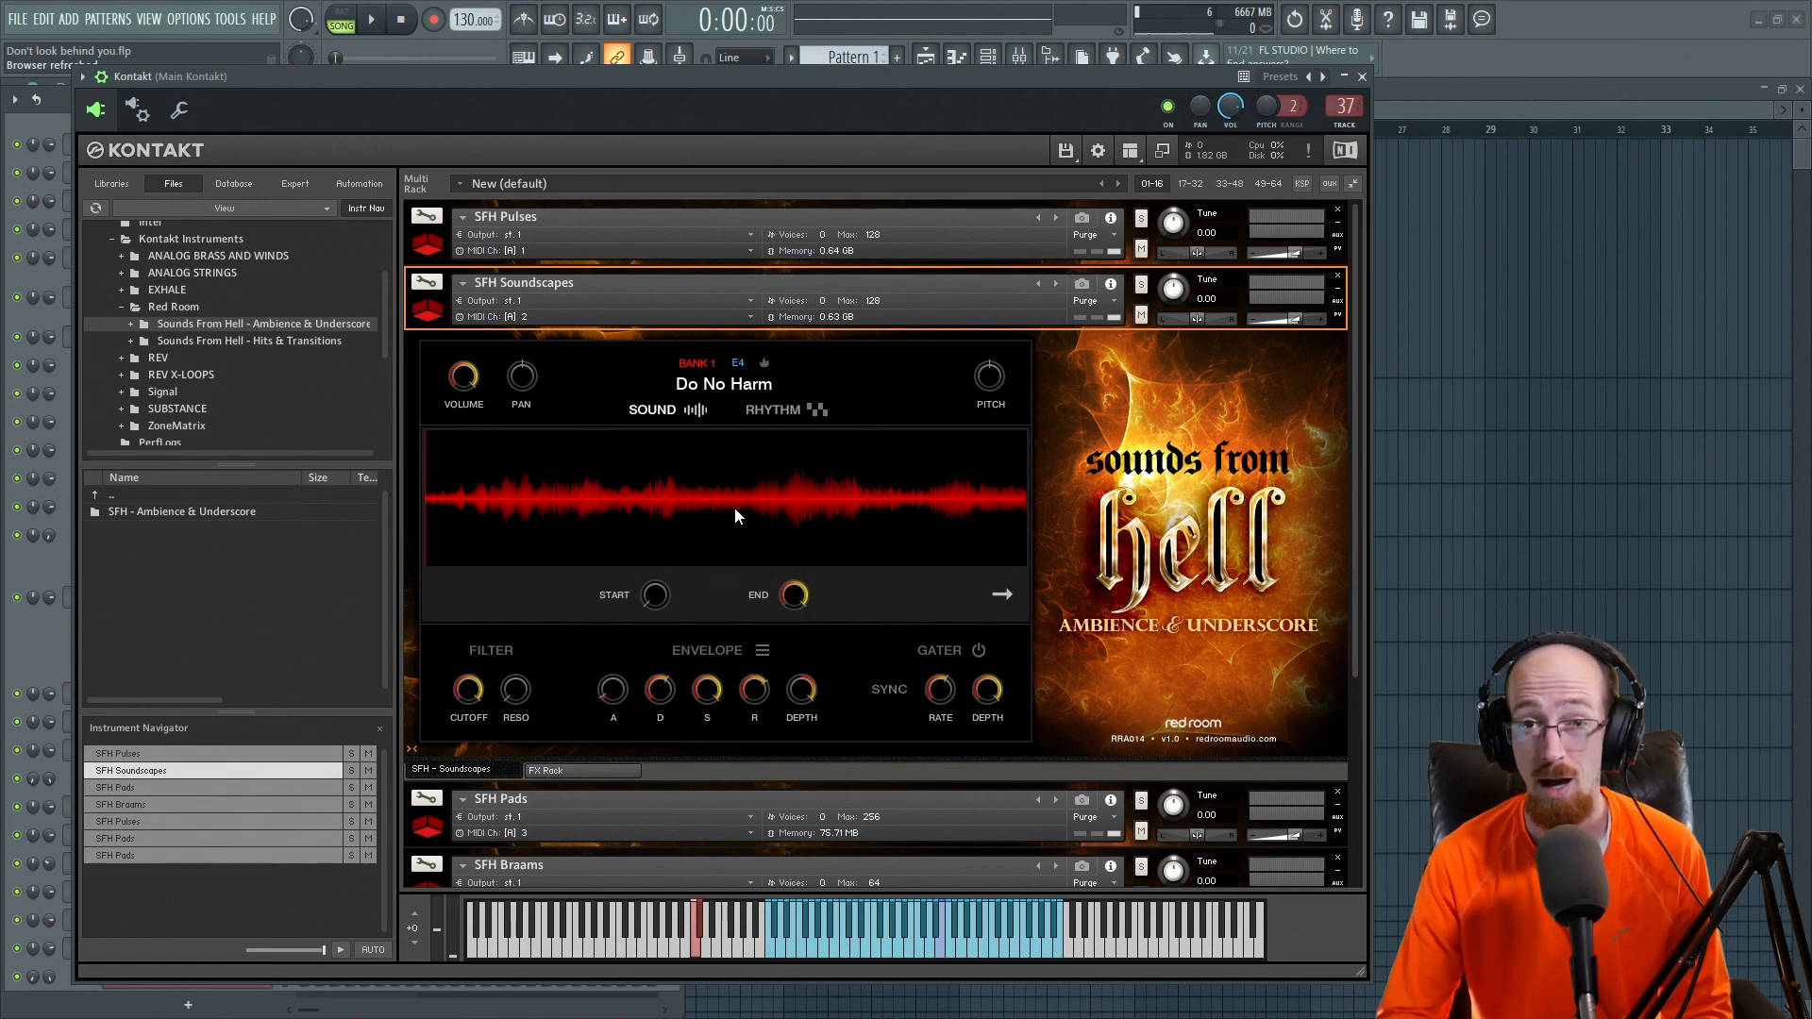
# Collapse SFH Soundscapes, audition A Sinking Feeling in the SFH Pads instrument on MIDI channel 3, and collapse it again.
pyautogui.click(423, 319)
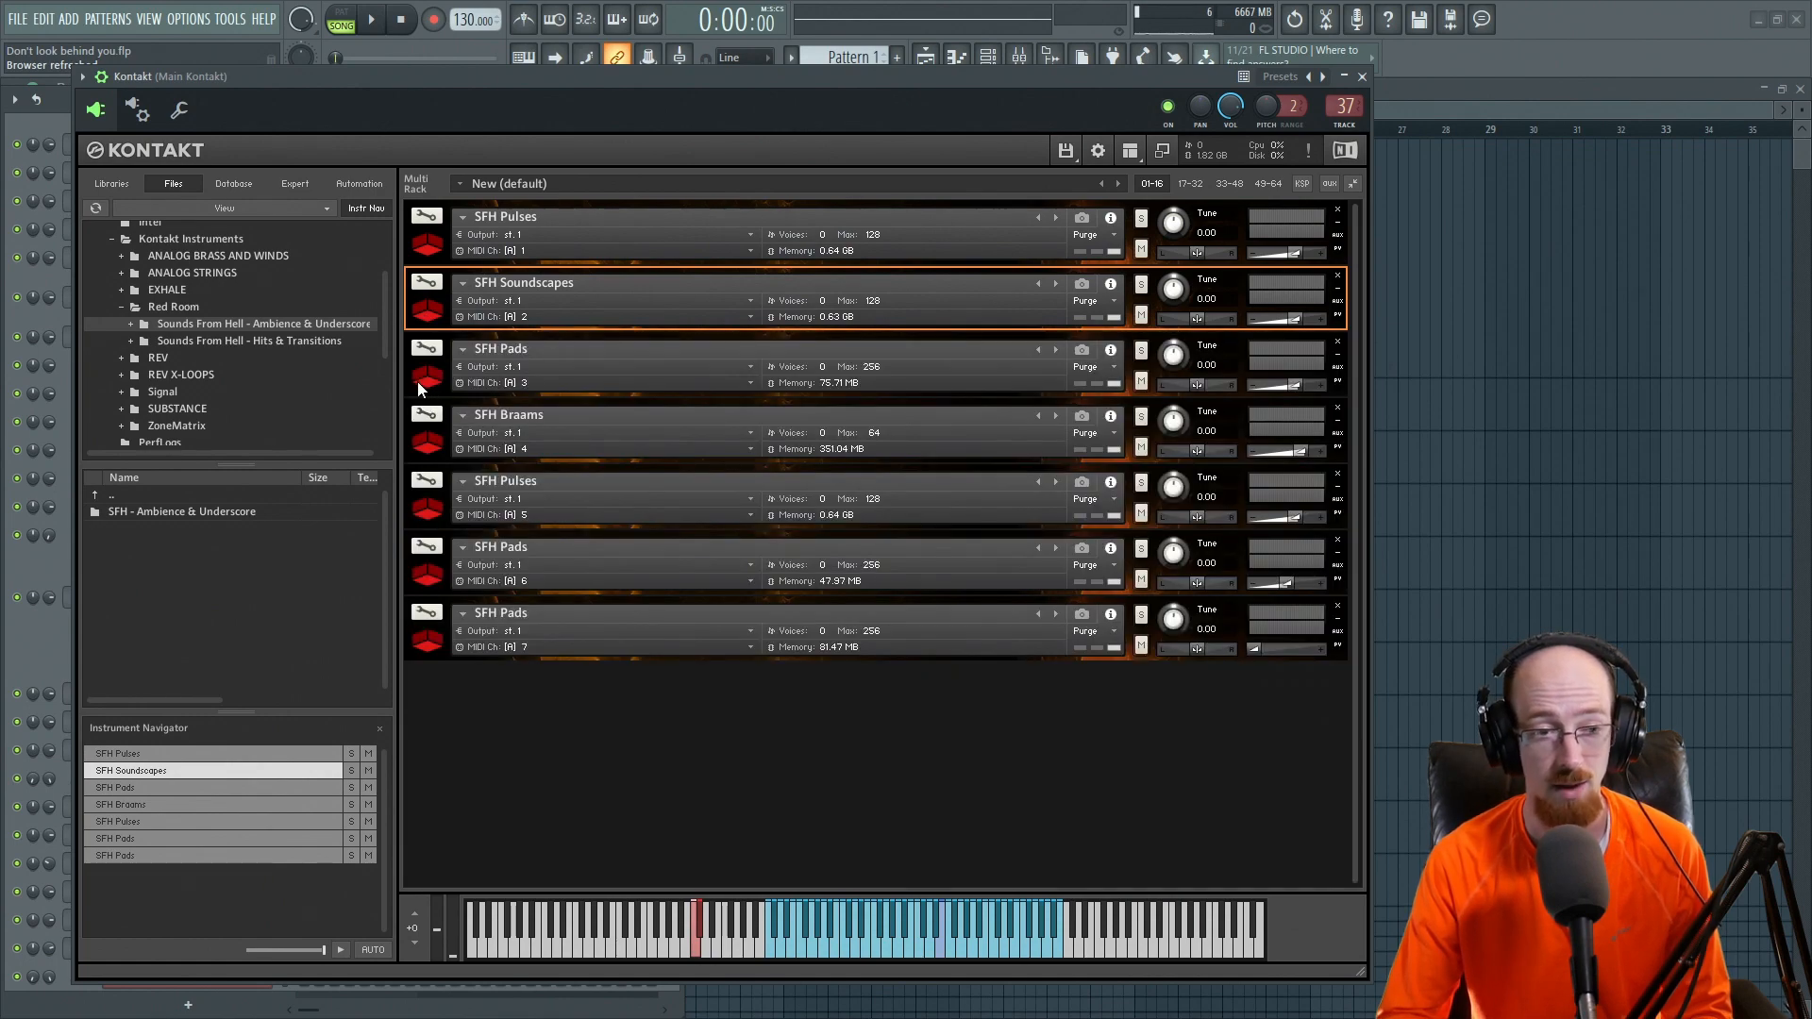
pyautogui.click(423, 378)
pyautogui.click(444, 394)
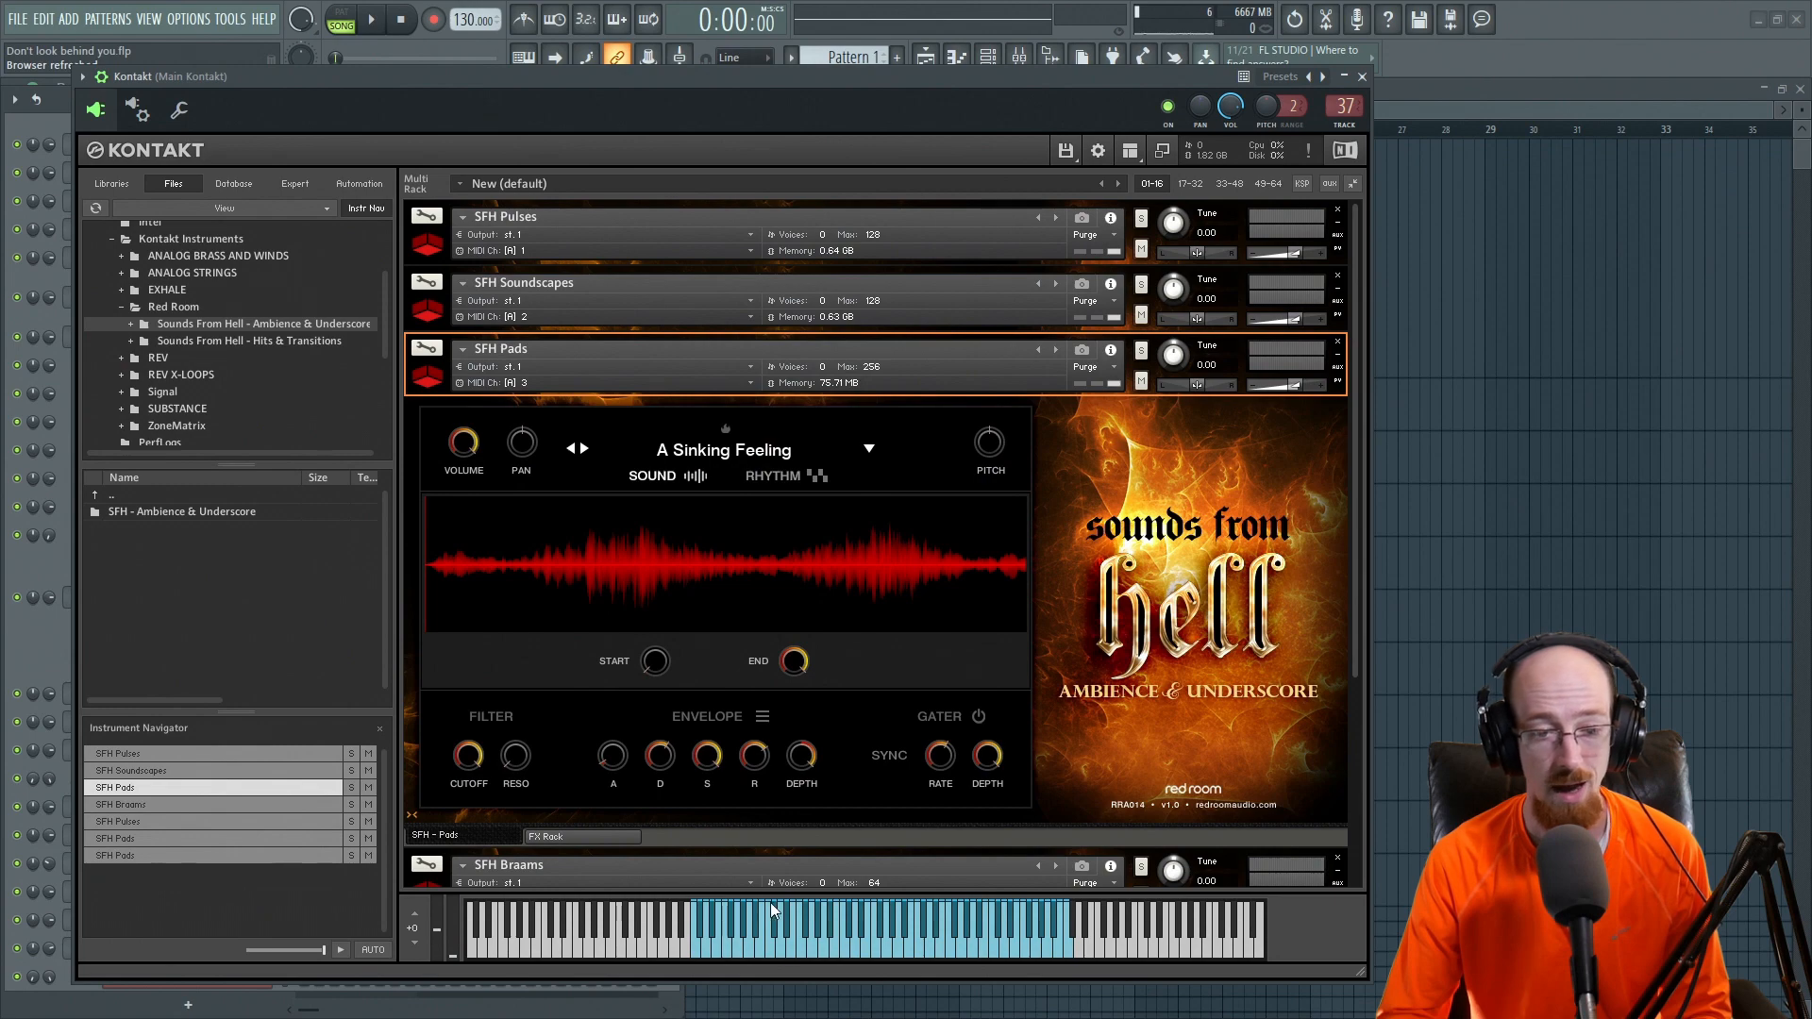
pyautogui.click(824, 952)
pyautogui.click(931, 938)
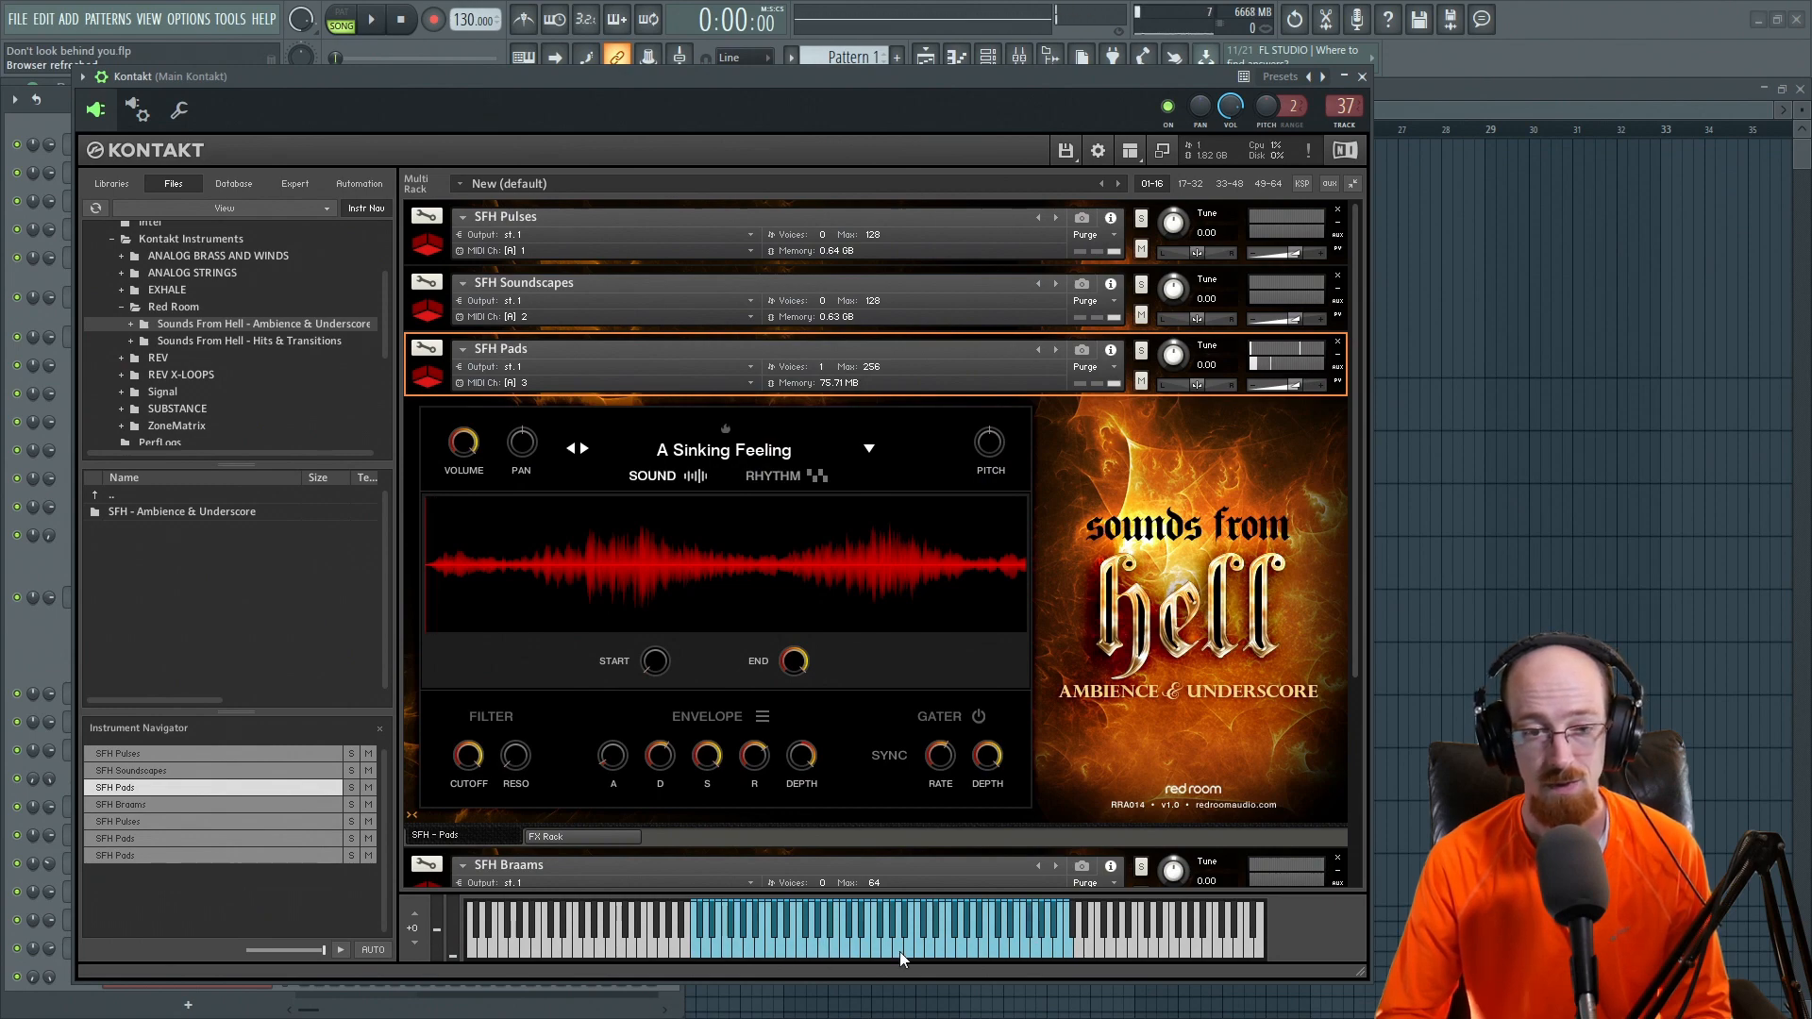
pyautogui.click(427, 382)
pyautogui.click(422, 380)
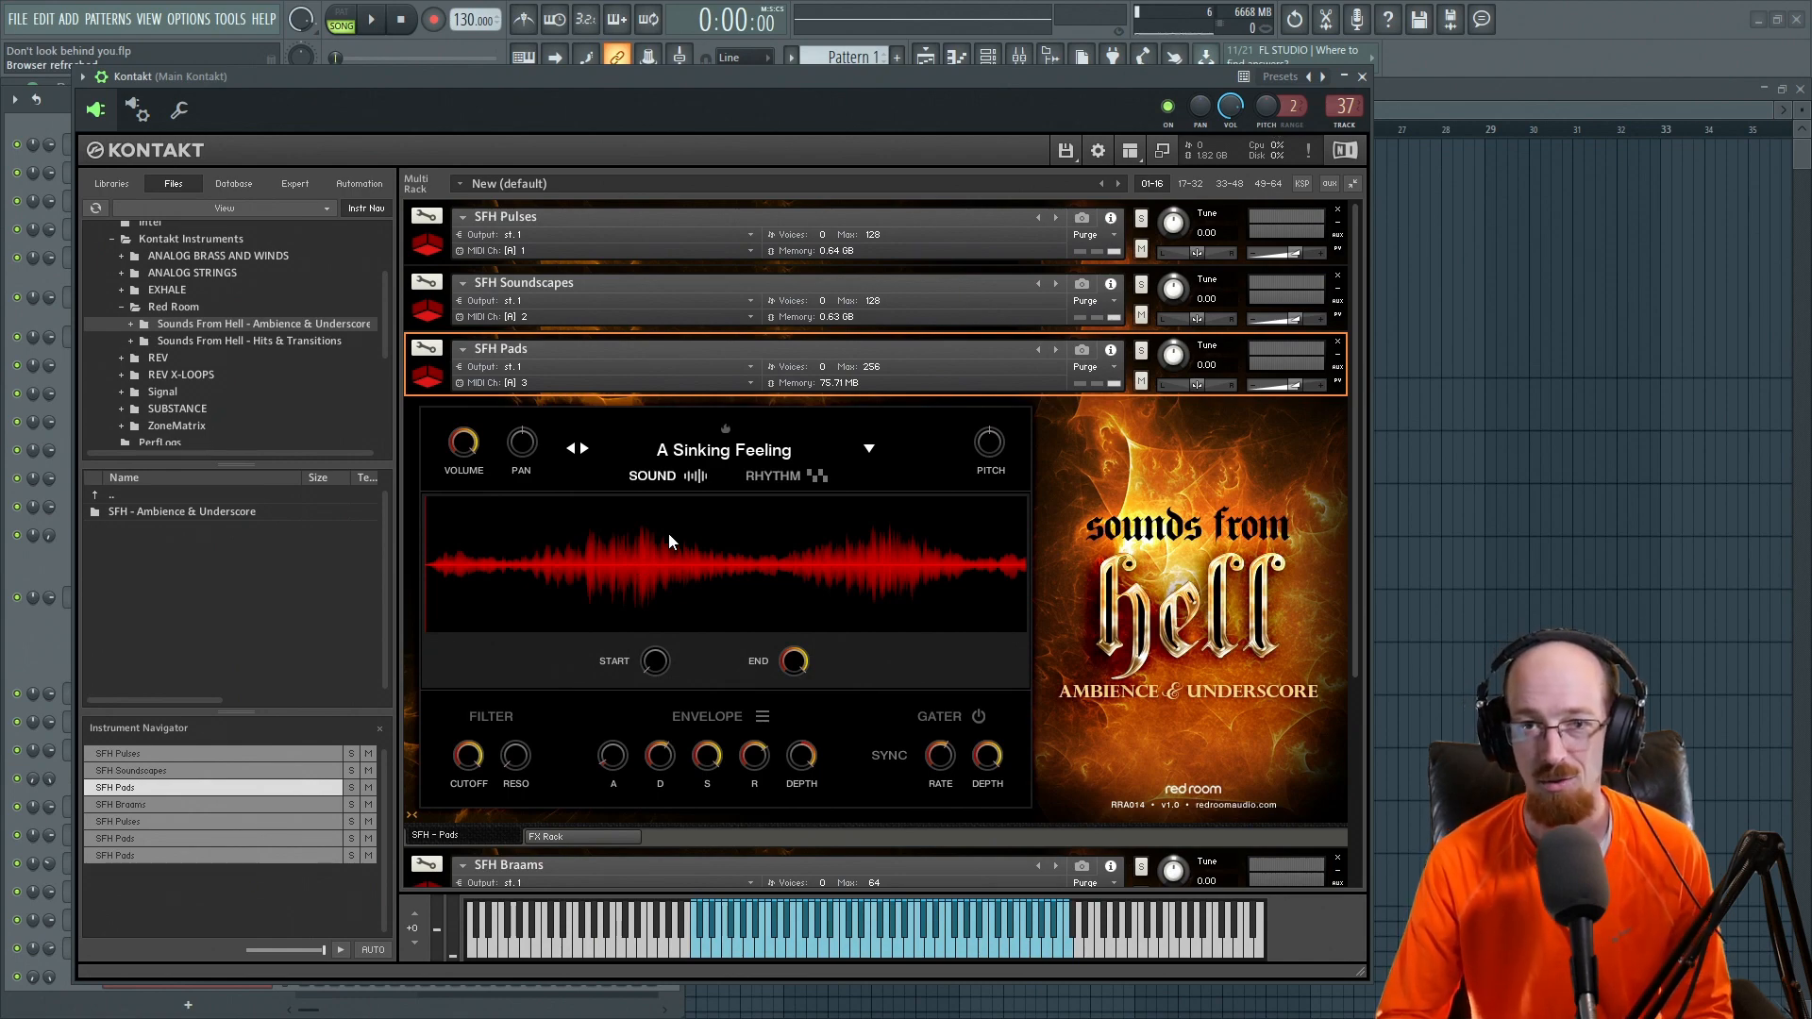
pyautogui.click(423, 387)
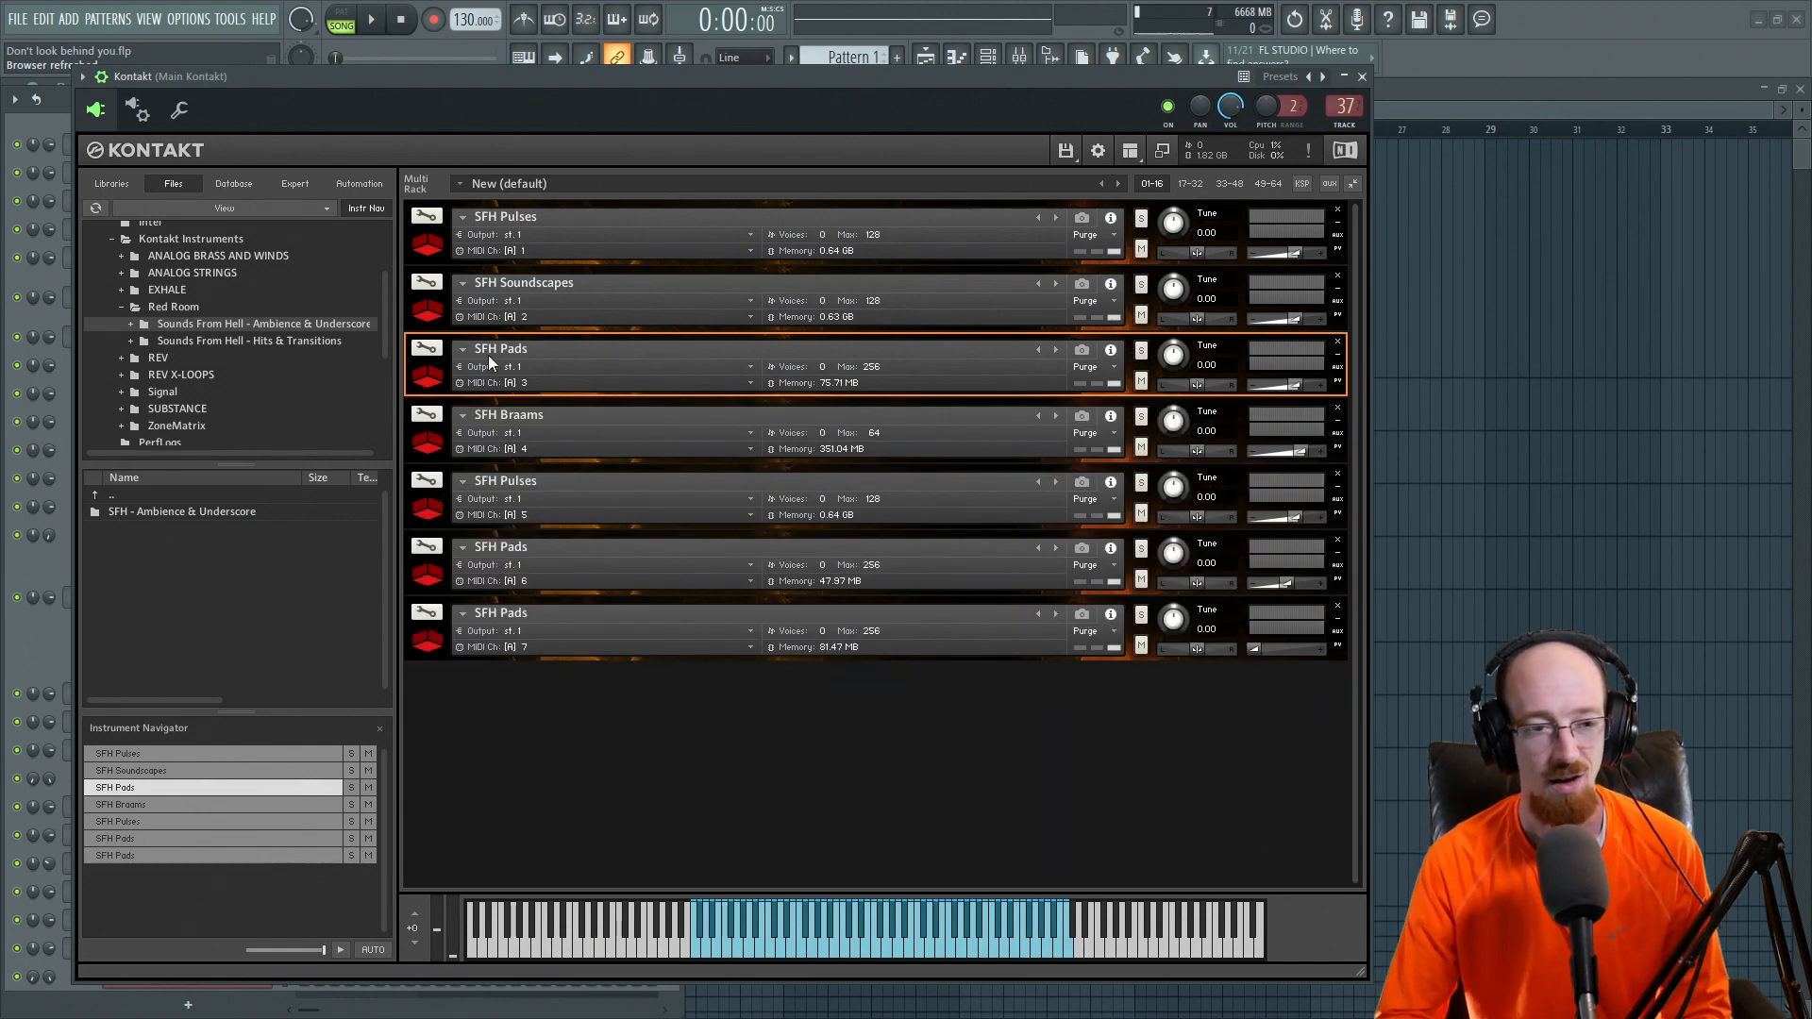
# Show the Sounds From Hell - Hits & Transitions folder, expand SFH Braams and audition its bank 1 sounds, including Blowhorn.
pyautogui.click(428, 440)
pyautogui.click(466, 445)
pyautogui.click(428, 444)
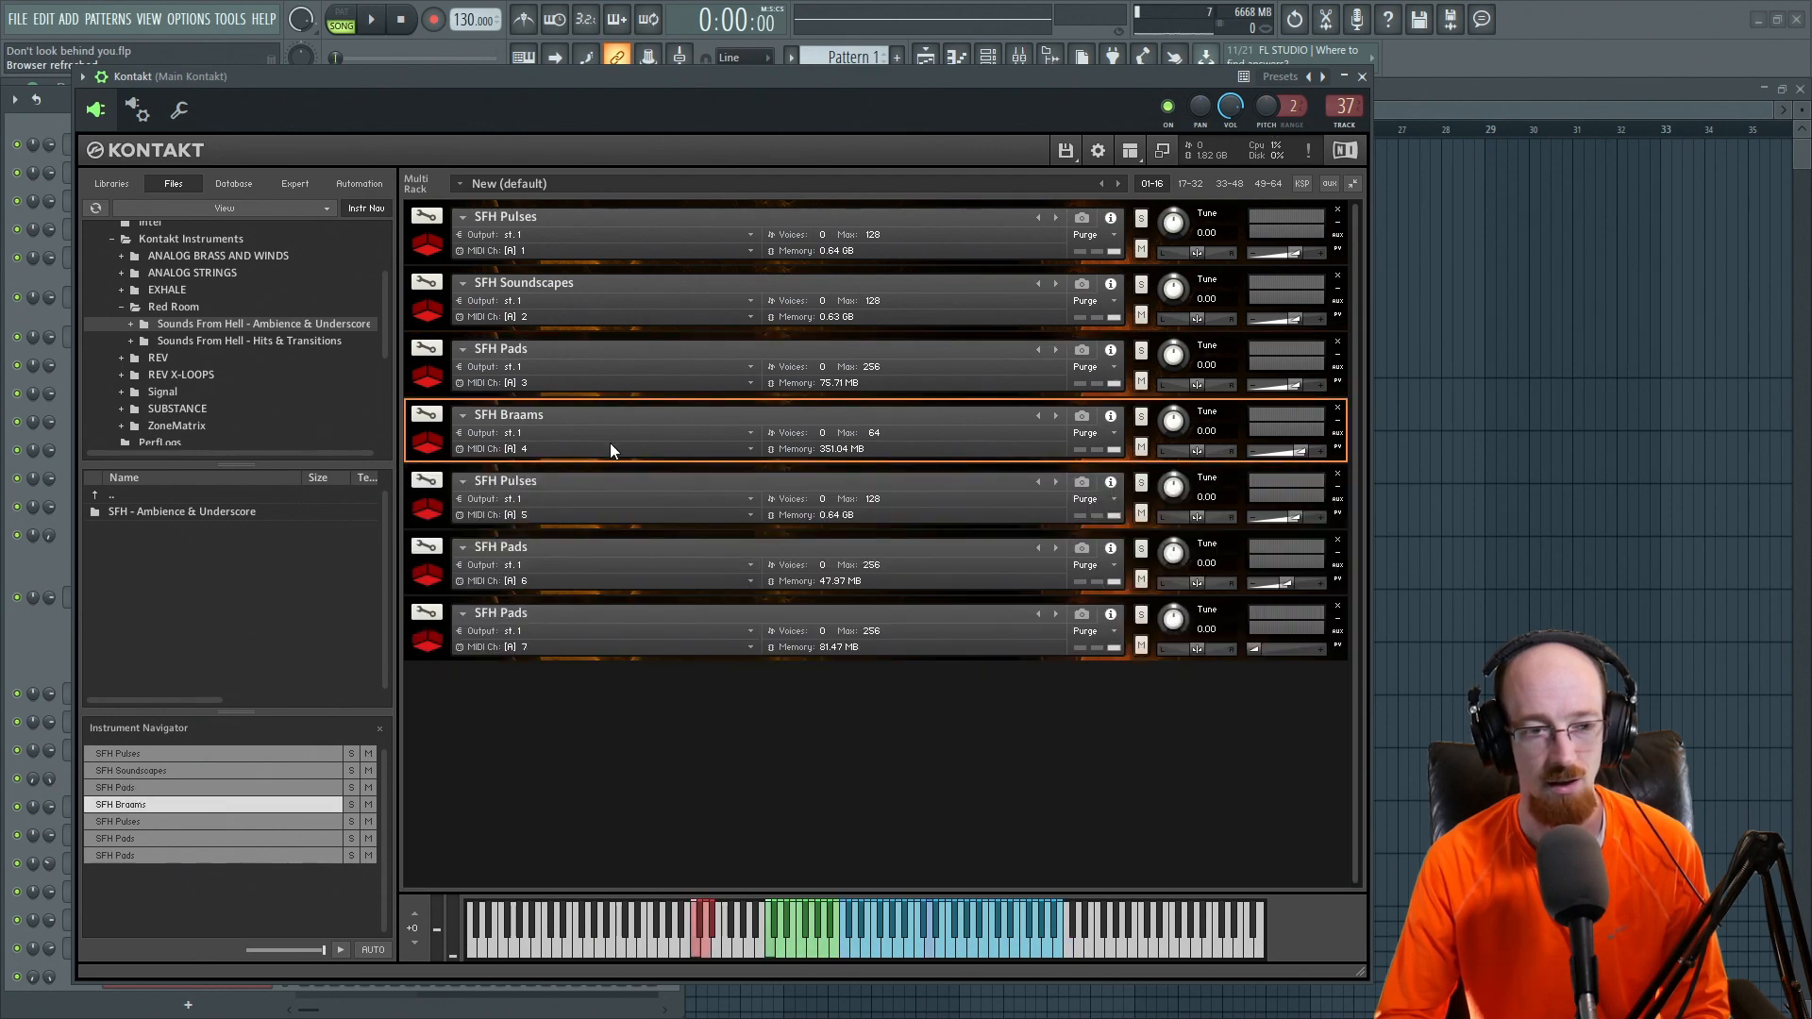
pyautogui.click(265, 342)
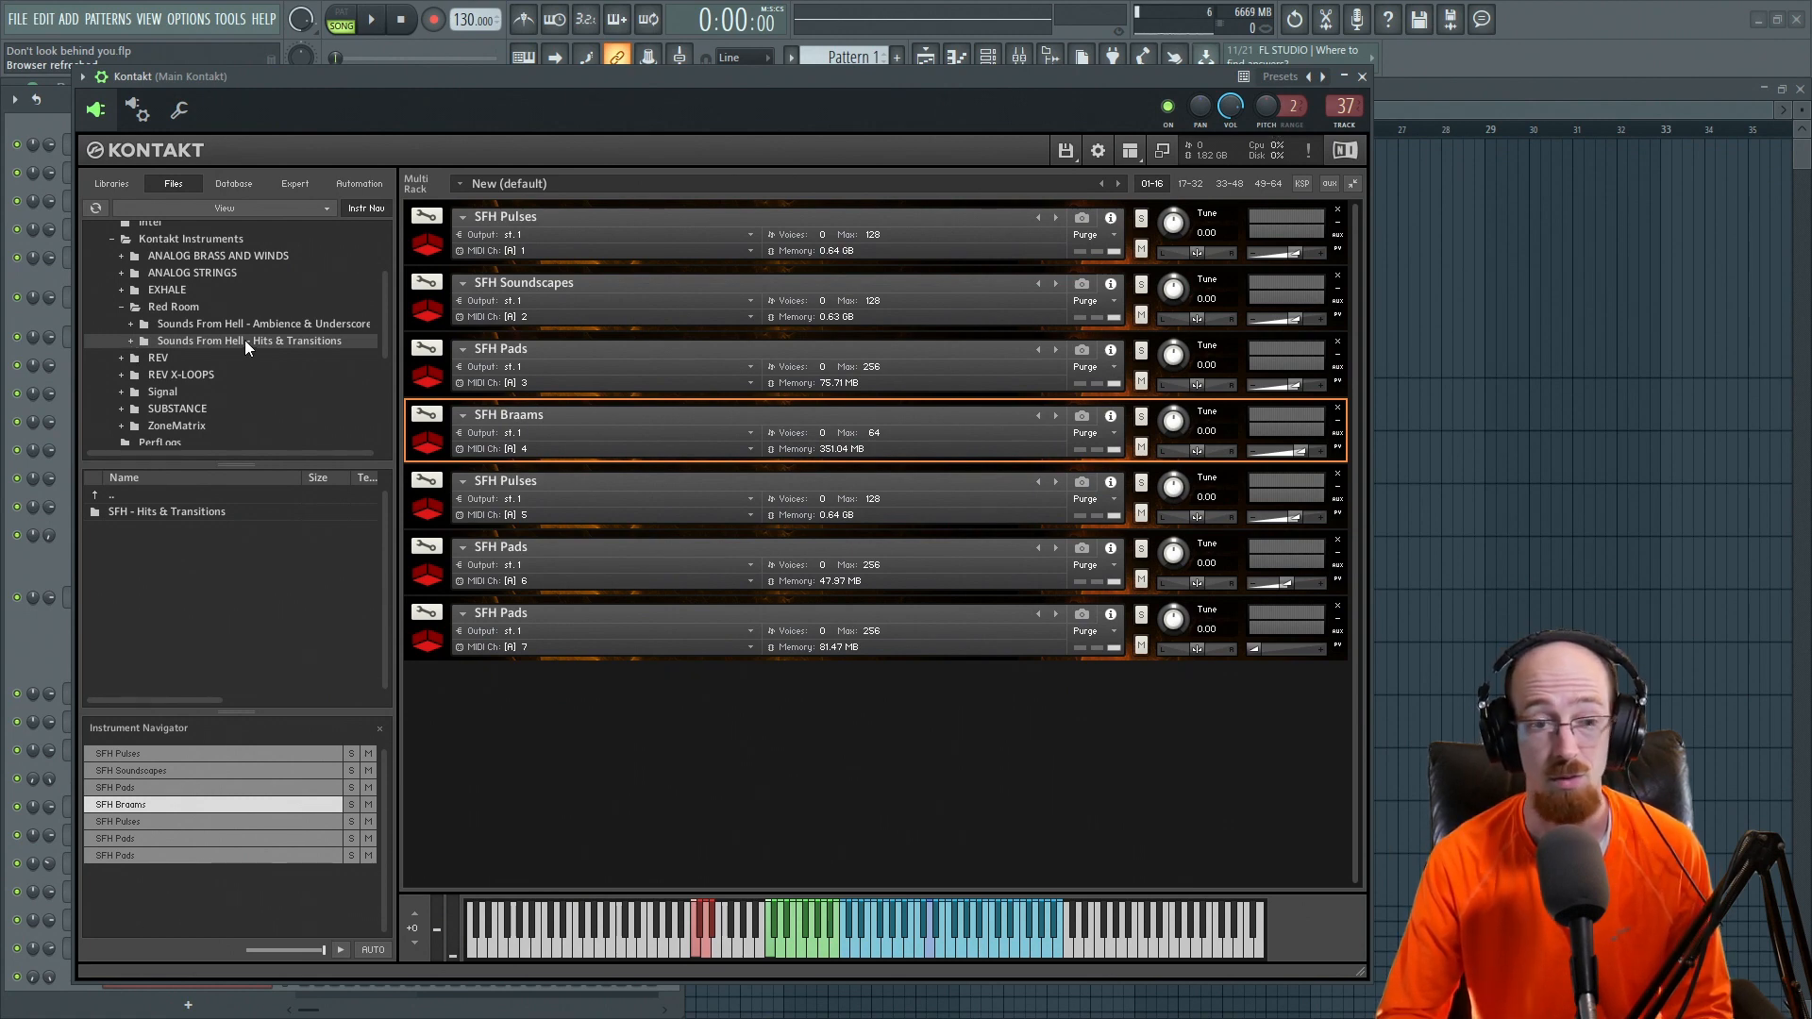
pyautogui.click(421, 447)
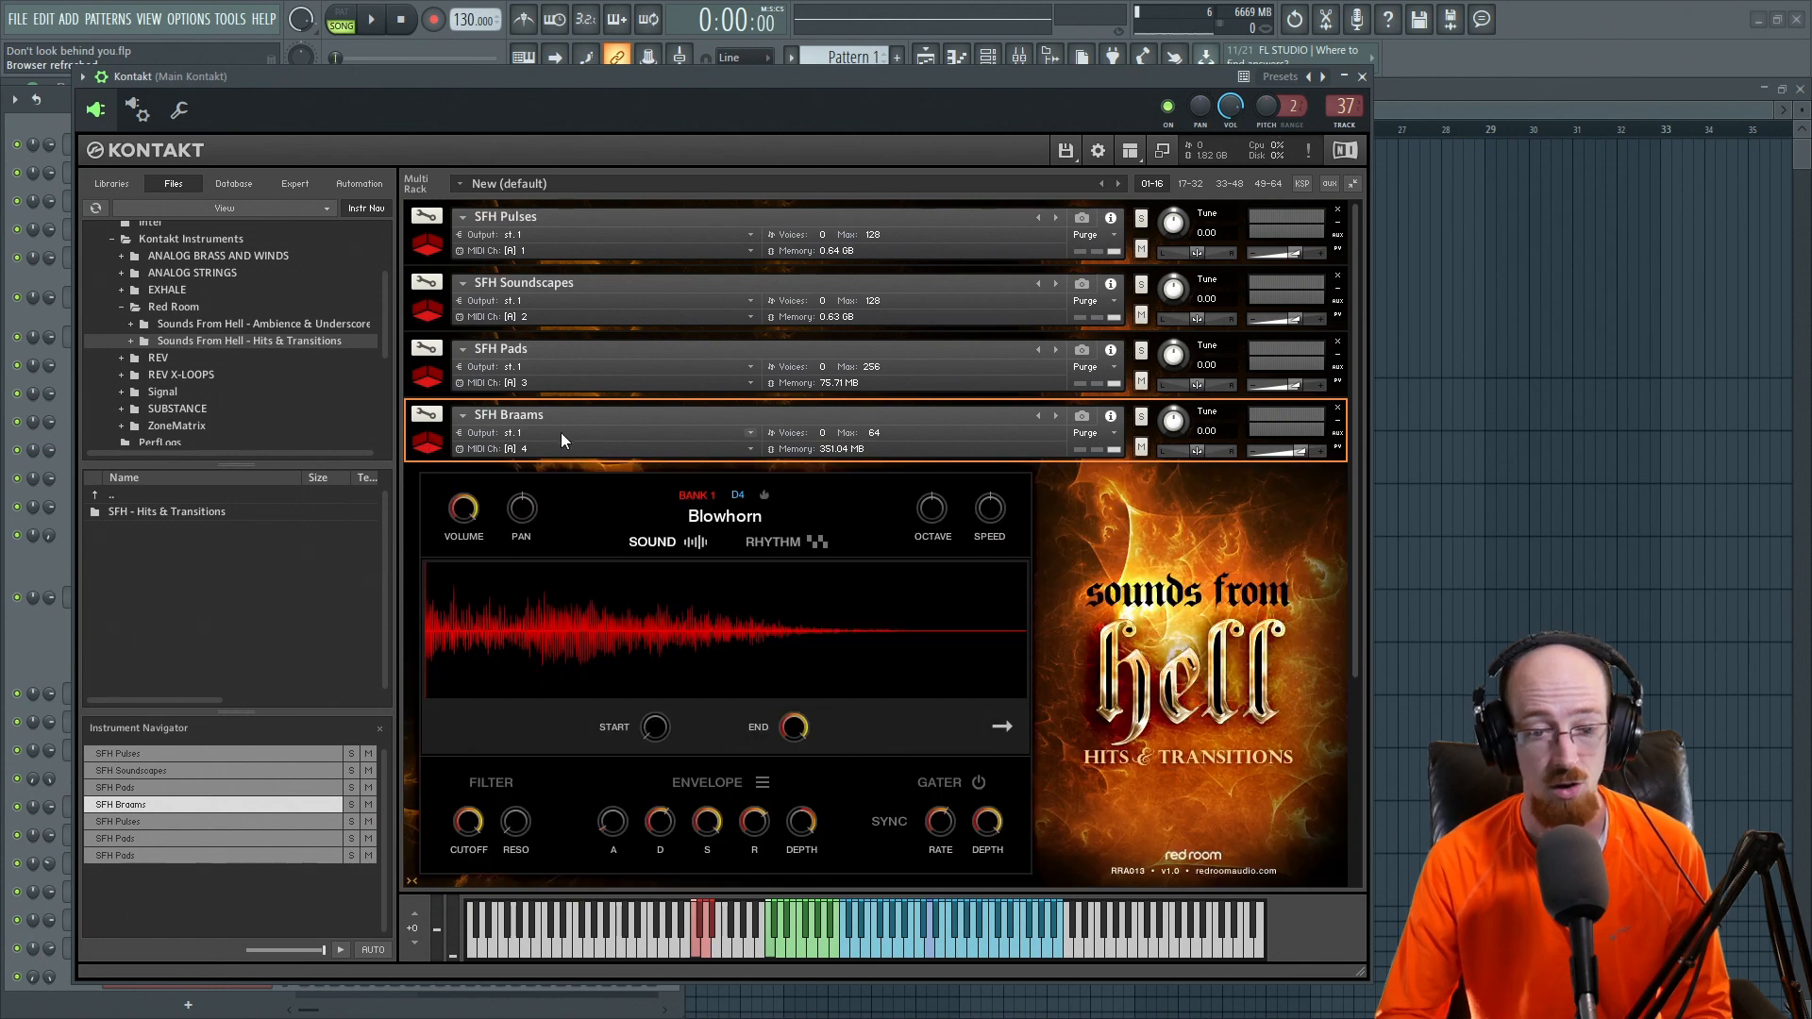
pyautogui.click(907, 942)
pyautogui.click(989, 926)
pyautogui.click(926, 949)
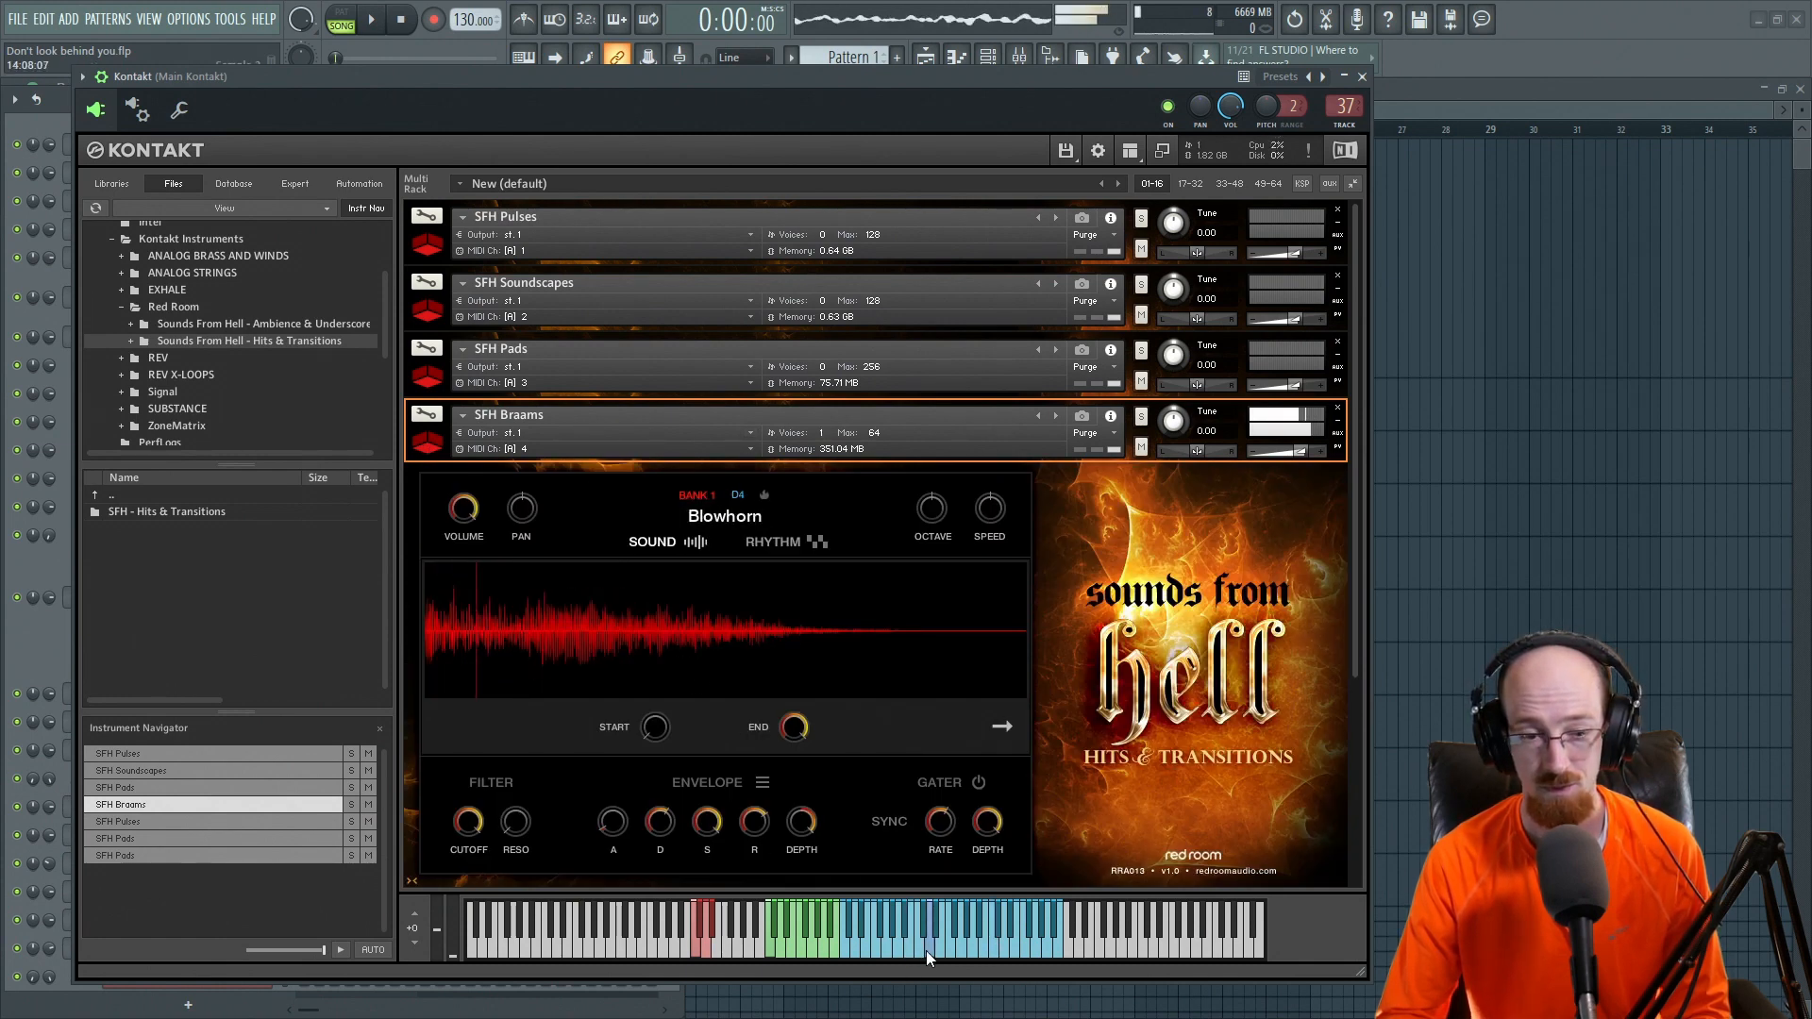
# Collapse SFH Braams, and audition bank 1 sounds such as Code Red in the SFH Pulses instrument on MIDI channel 5 before collapsing it again.
pyautogui.click(421, 450)
pyautogui.click(425, 512)
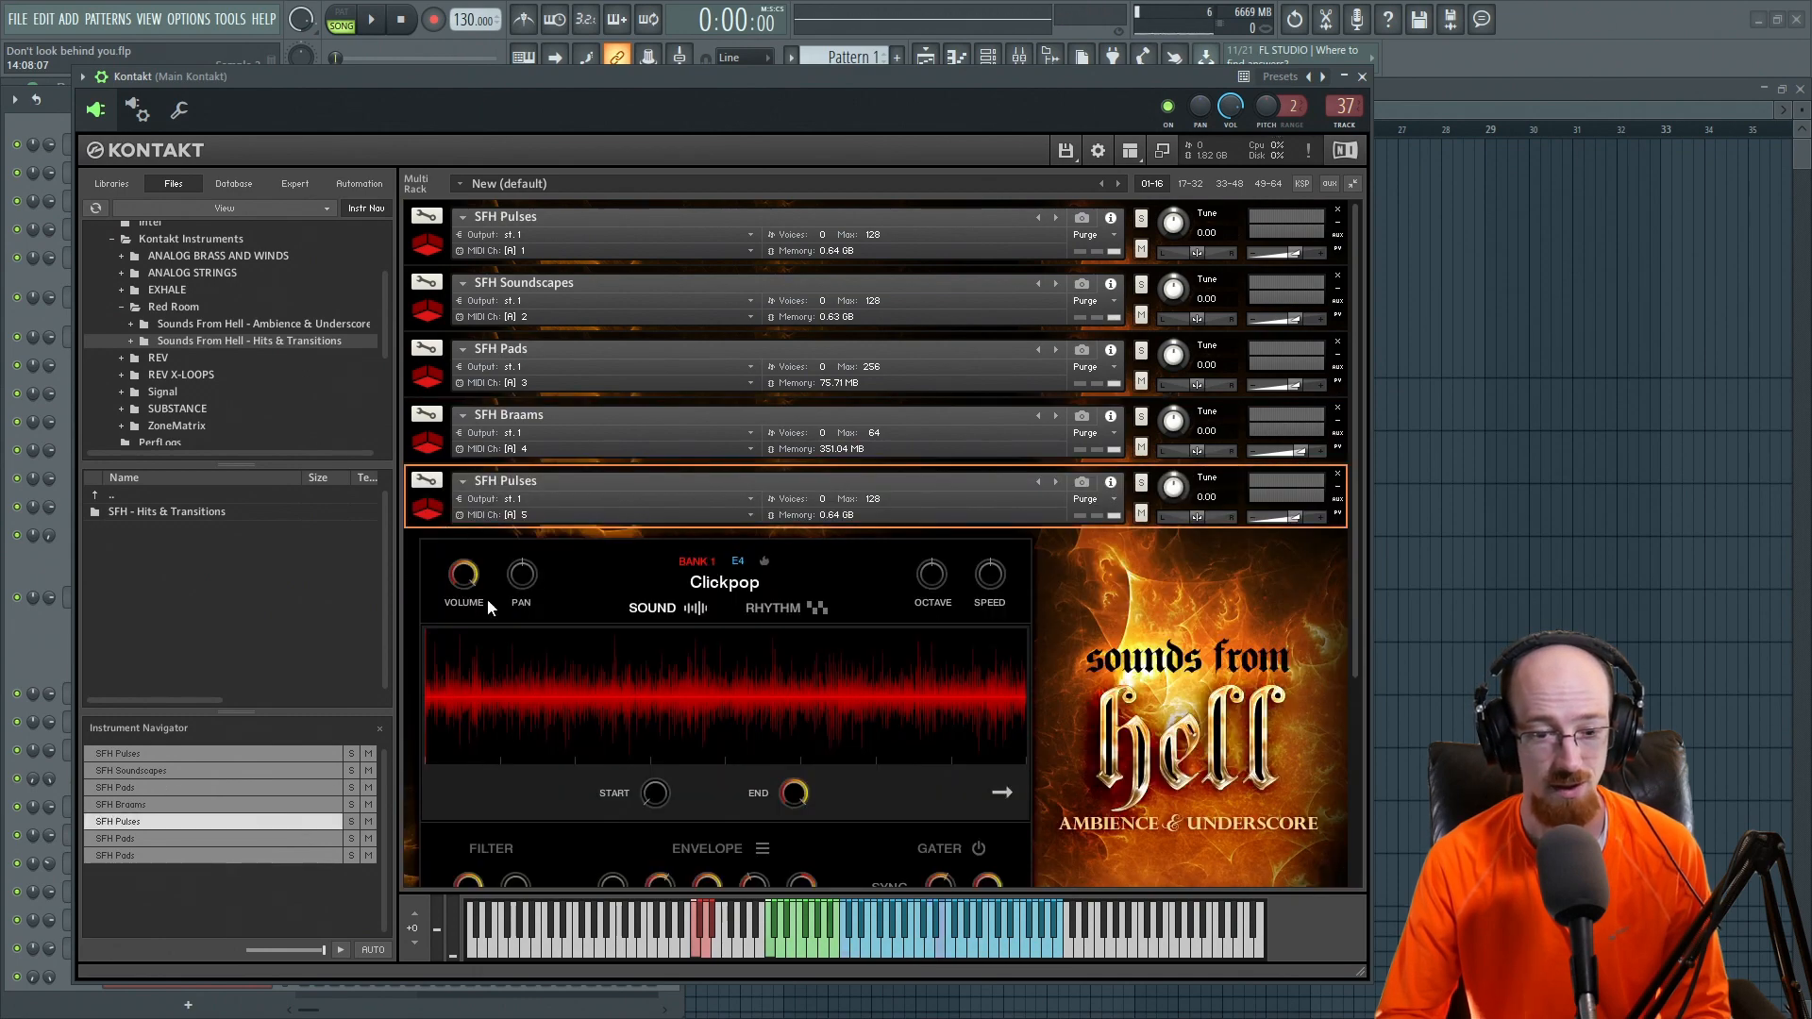
pyautogui.click(895, 936)
pyautogui.click(960, 942)
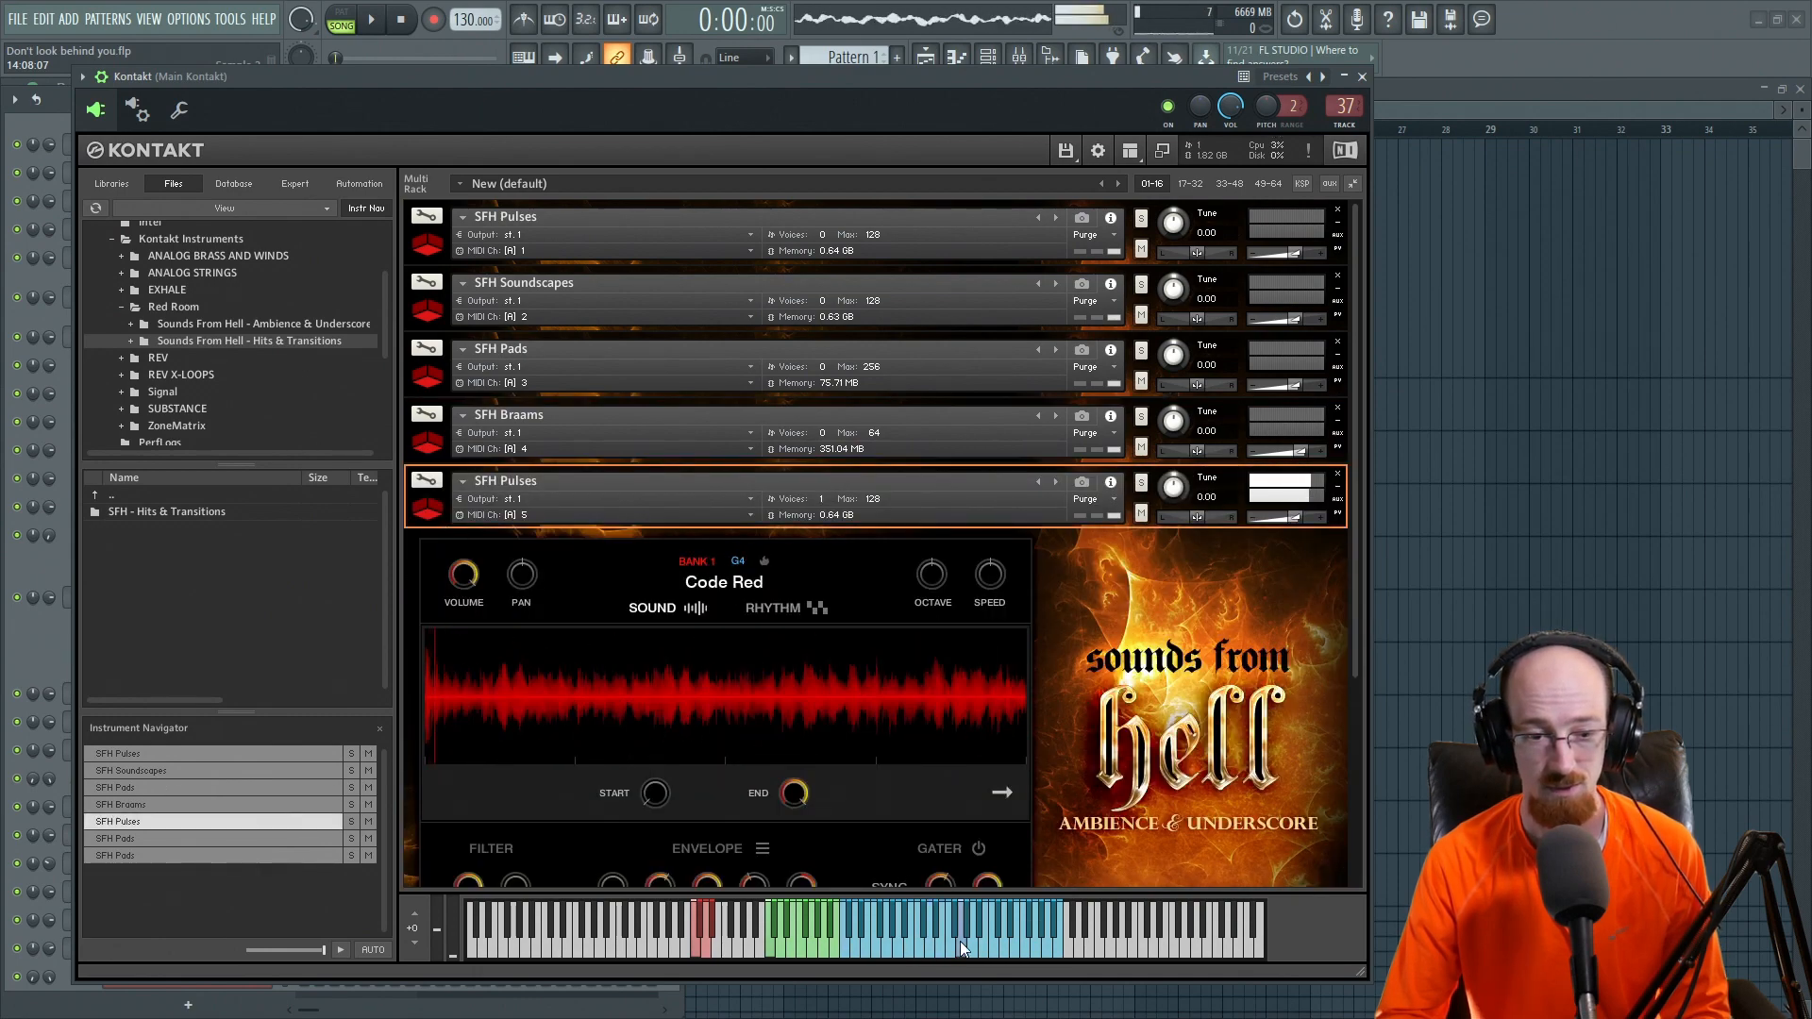
pyautogui.click(868, 953)
pyautogui.click(422, 522)
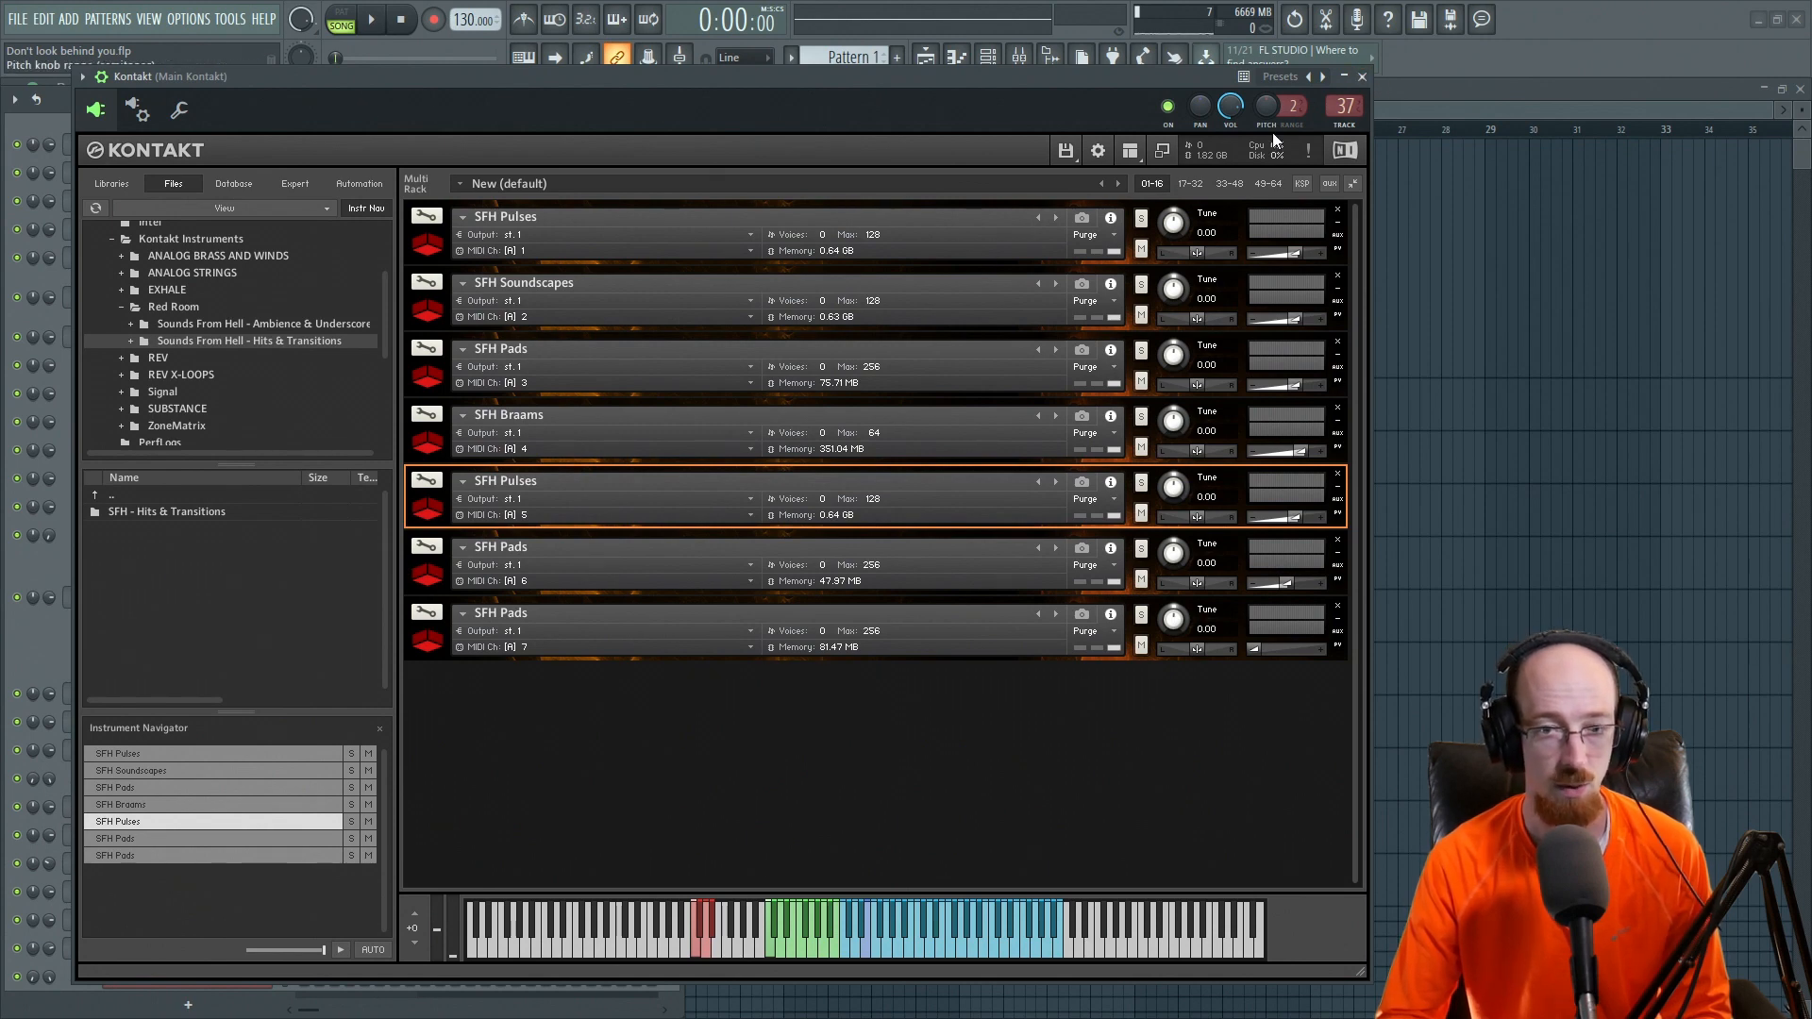
# Show the Samples subfolder of the SFH - Hits & Transitions library in Kontakt's file tree, and close the Kontakt window.
pyautogui.click(130, 339)
pyautogui.click(139, 359)
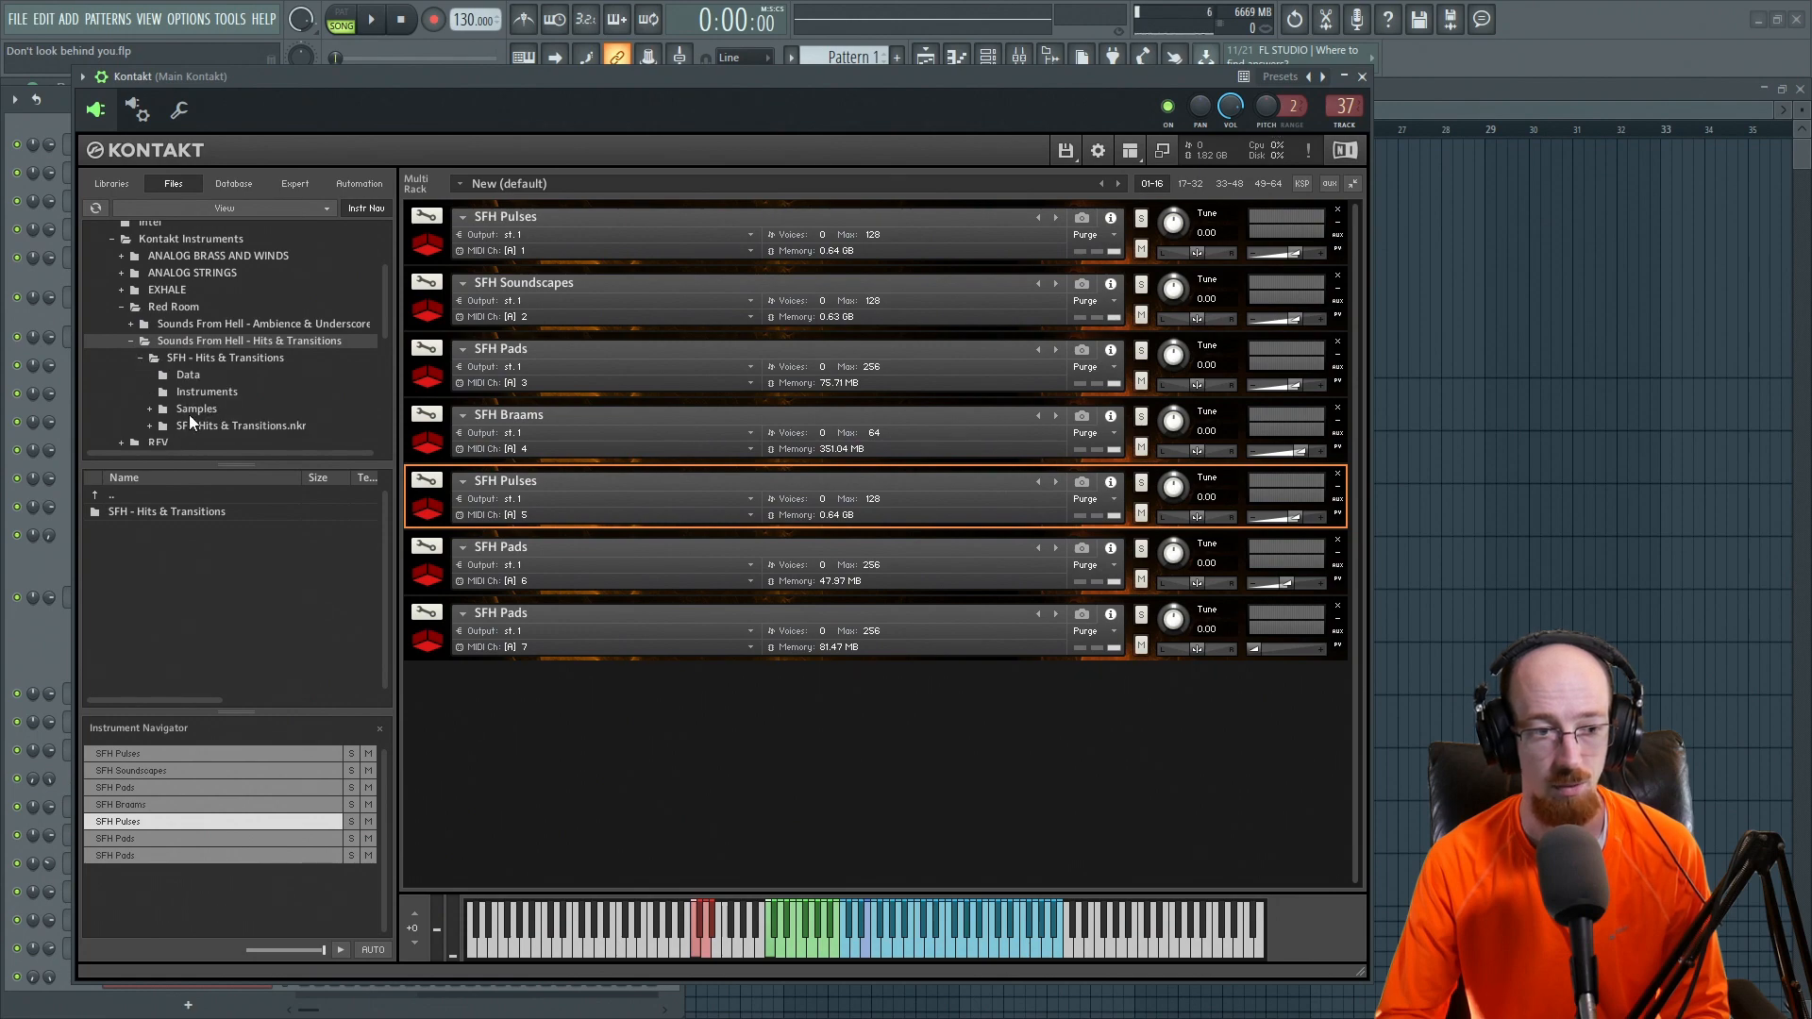
pyautogui.click(197, 408)
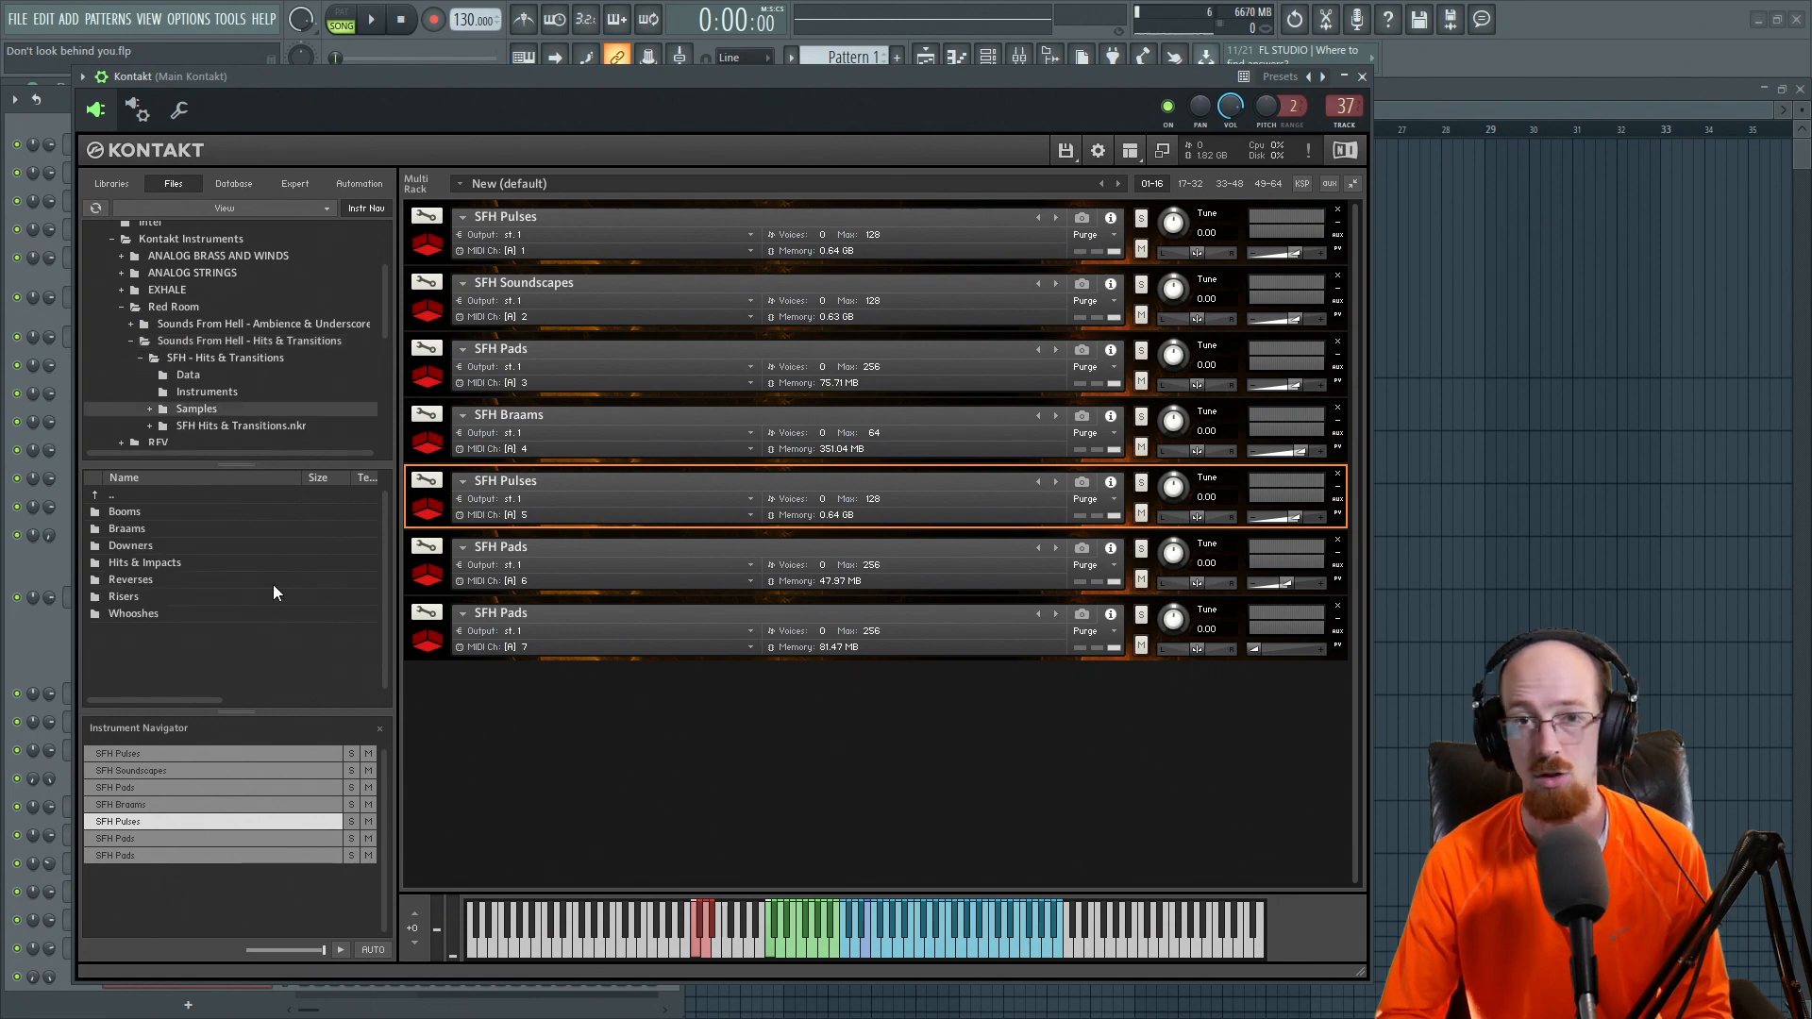
pyautogui.click(1364, 78)
pyautogui.click(1345, 106)
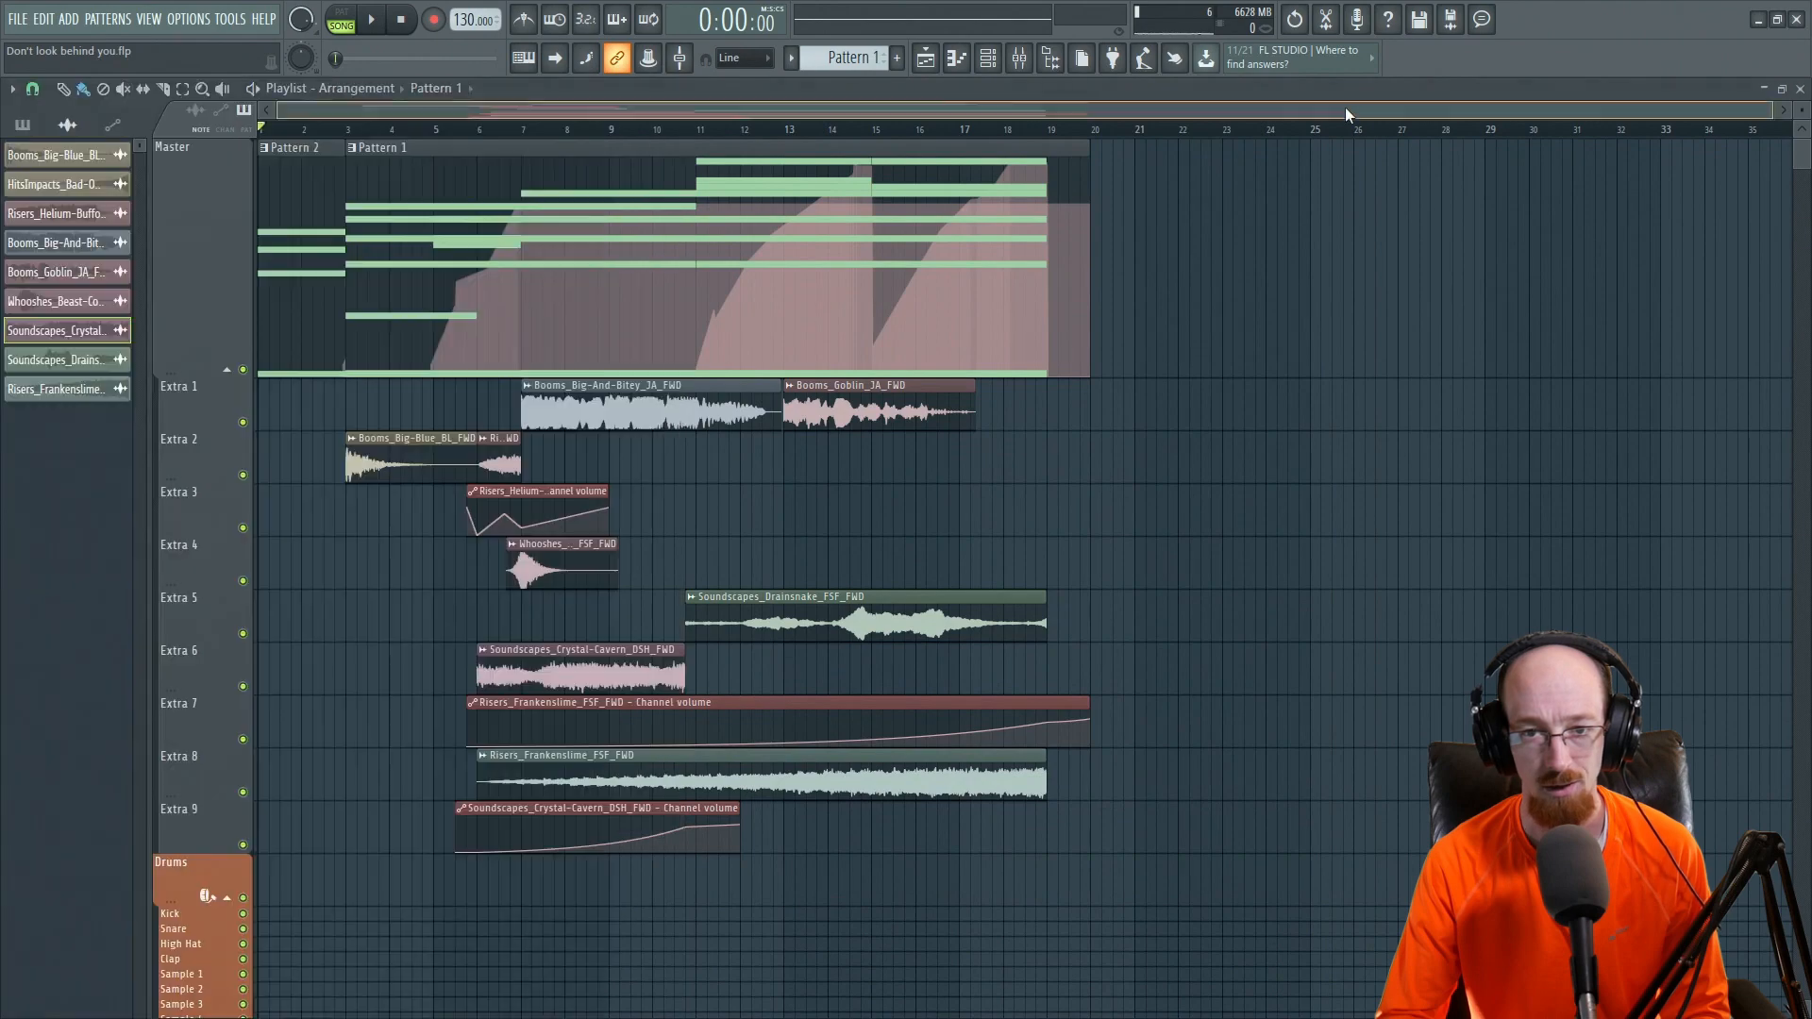
# Show the file browser beside the playlist, look over the Red Room sample folders and collapse SFH - Ambience & Underscore.
pyautogui.click(1051, 58)
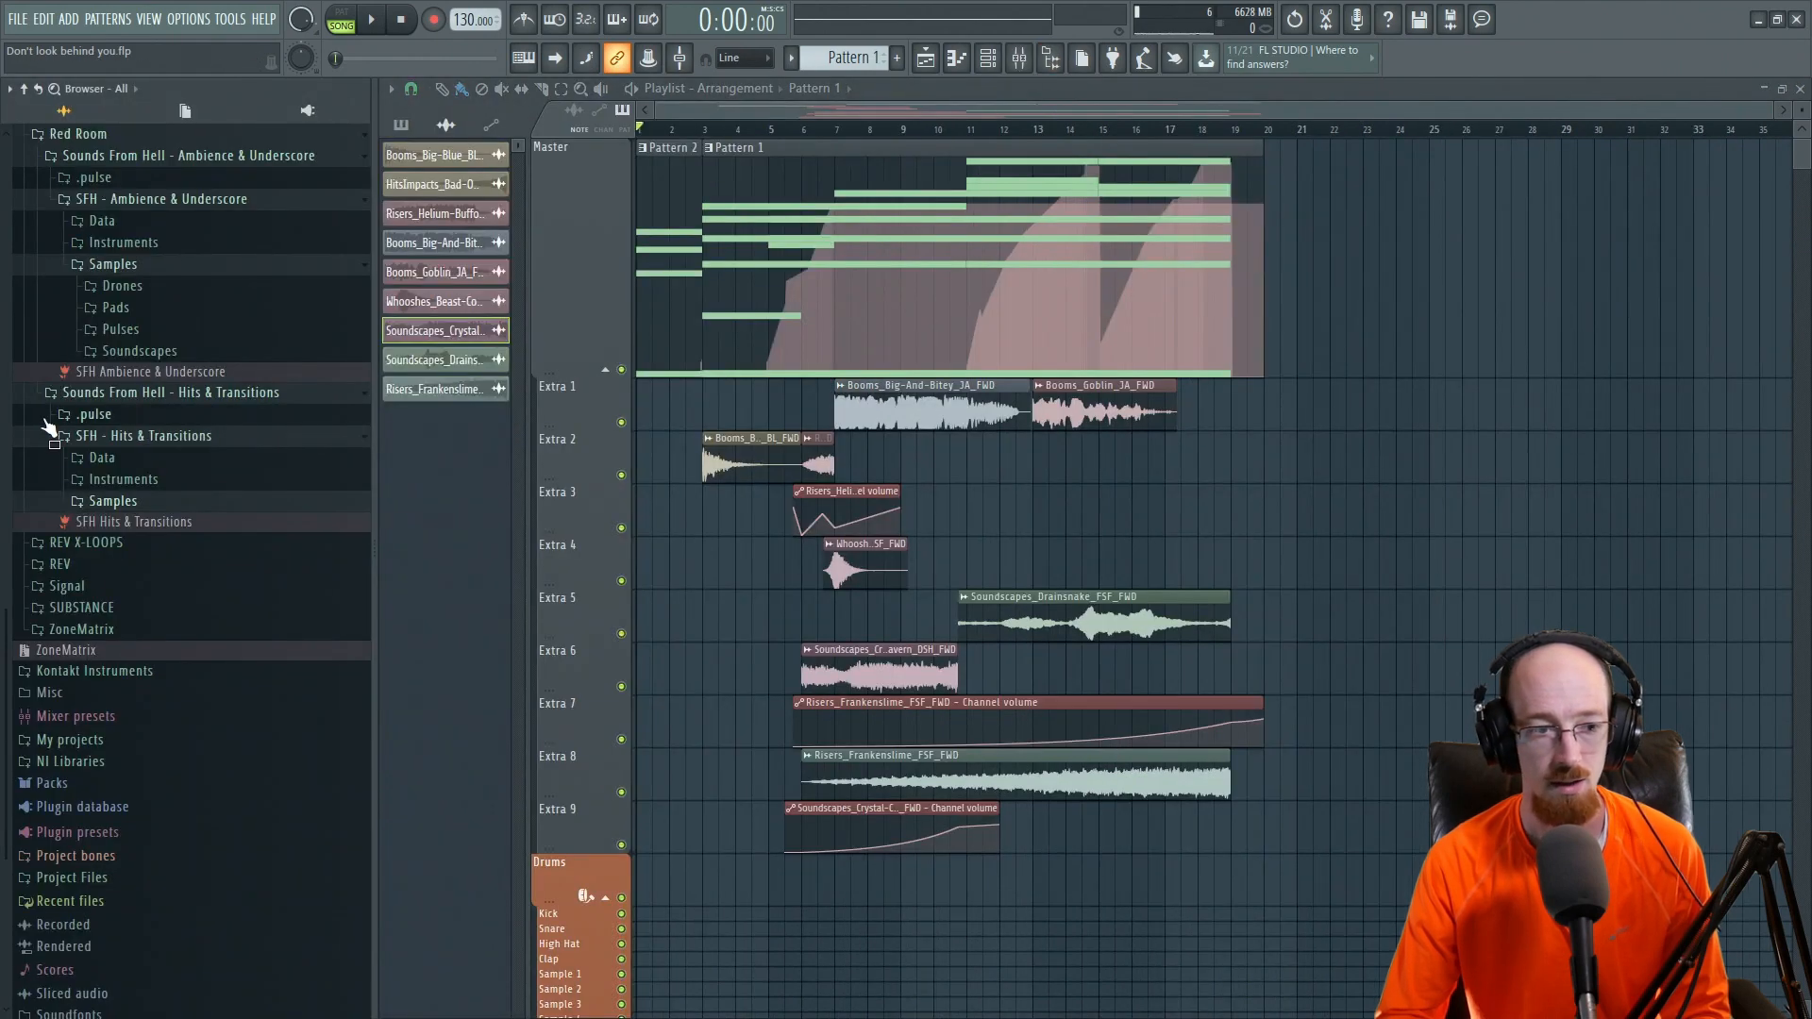
pyautogui.scroll(3, 123, 427)
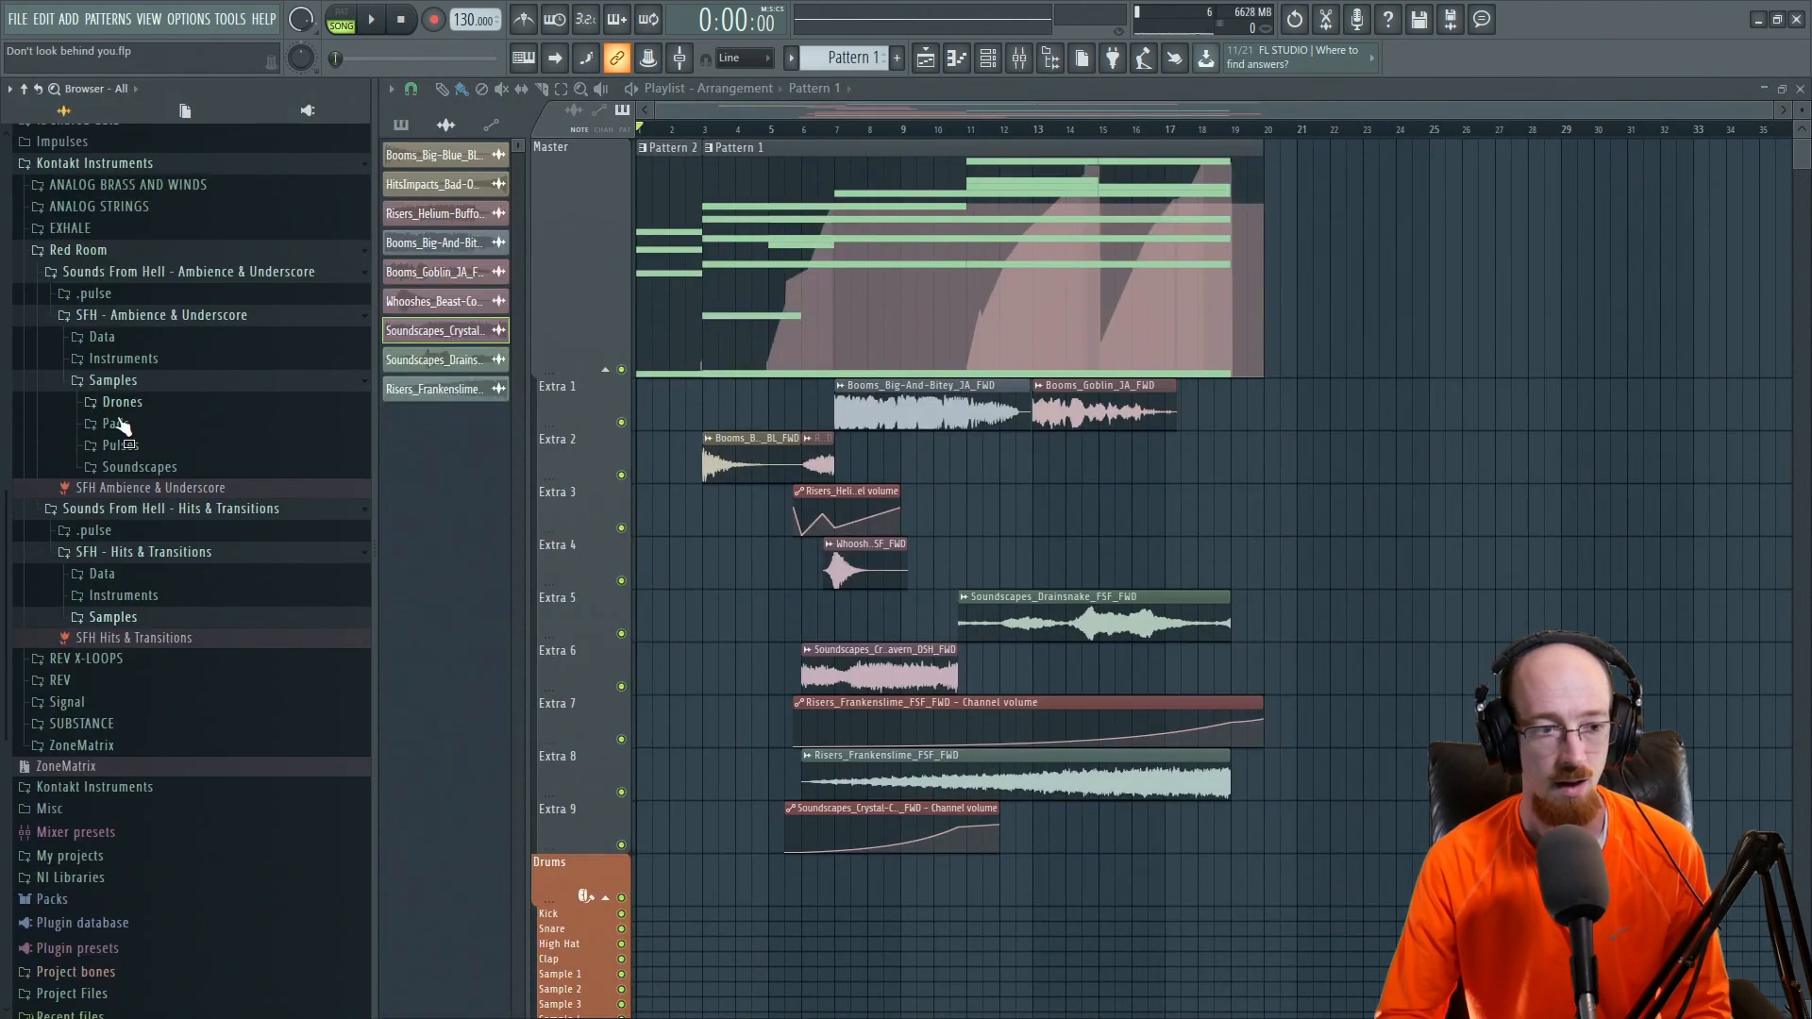
pyautogui.click(145, 321)
pyautogui.click(148, 319)
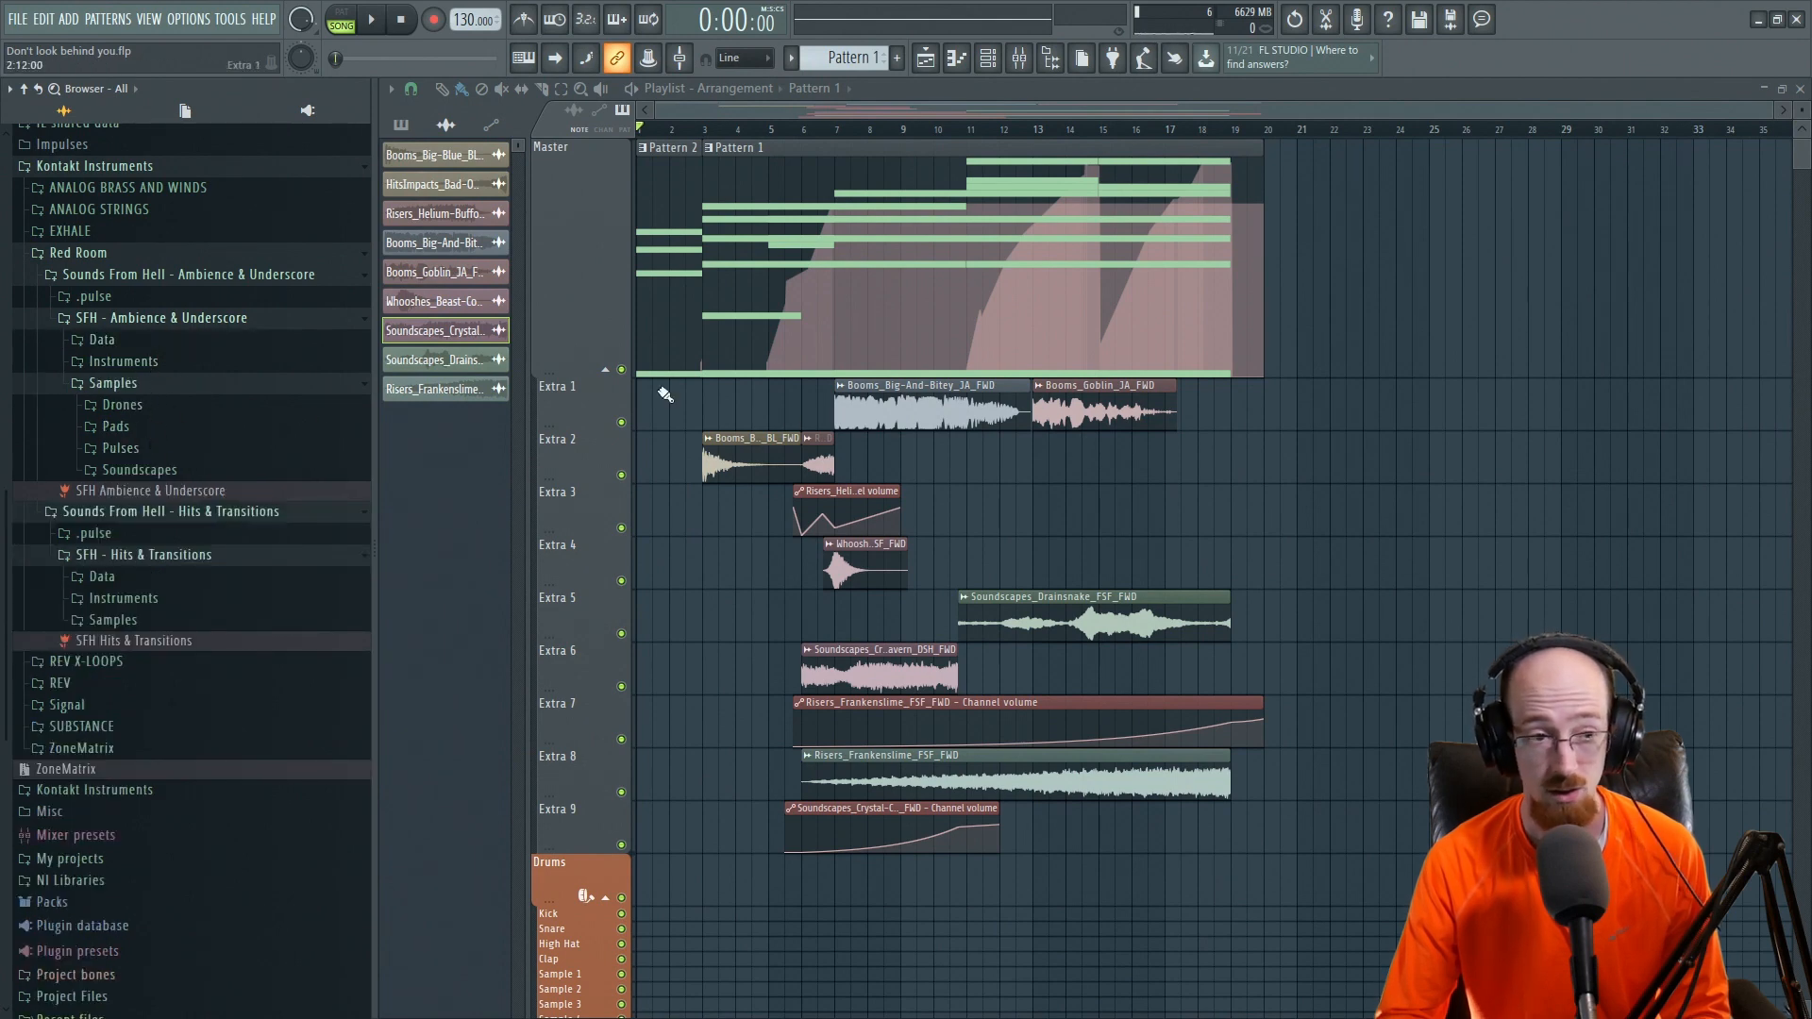
pyautogui.click(189, 322)
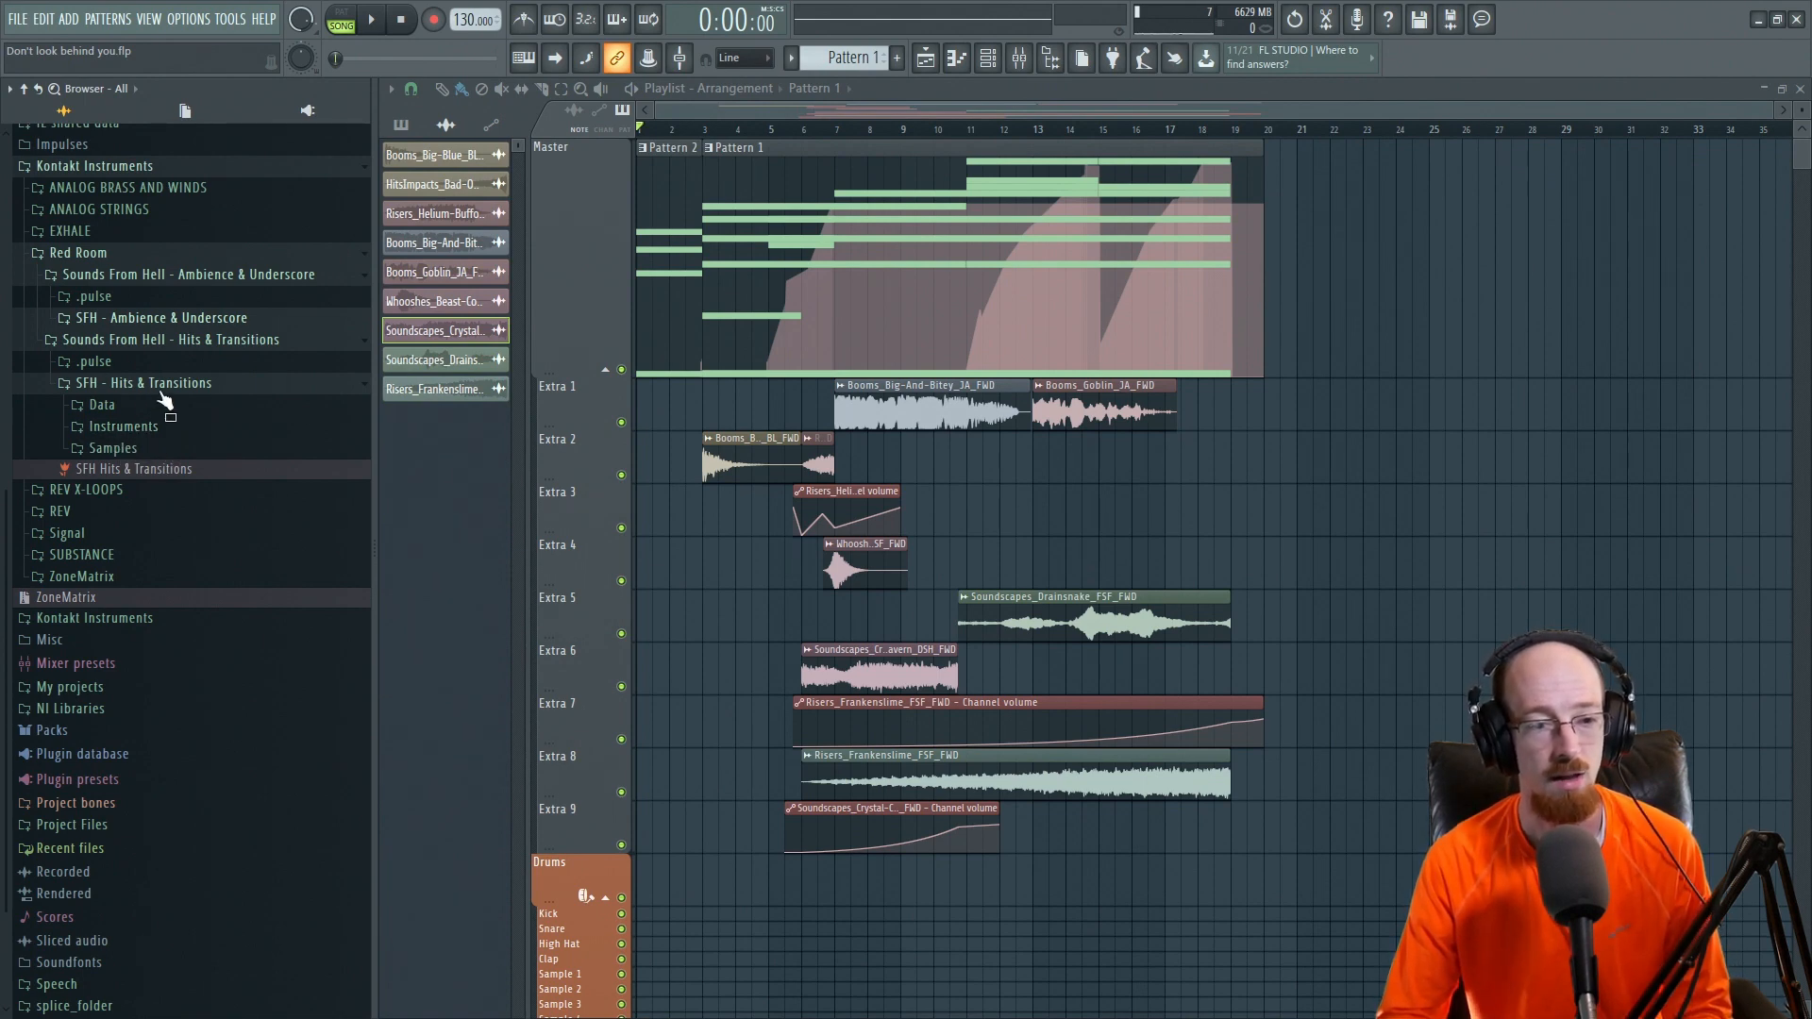
# Solo the Extra 4 track and play its whoosh clip from just before bar 7.
pyautogui.moveTo(680, 431); pyautogui.dragTo(1211, 718)
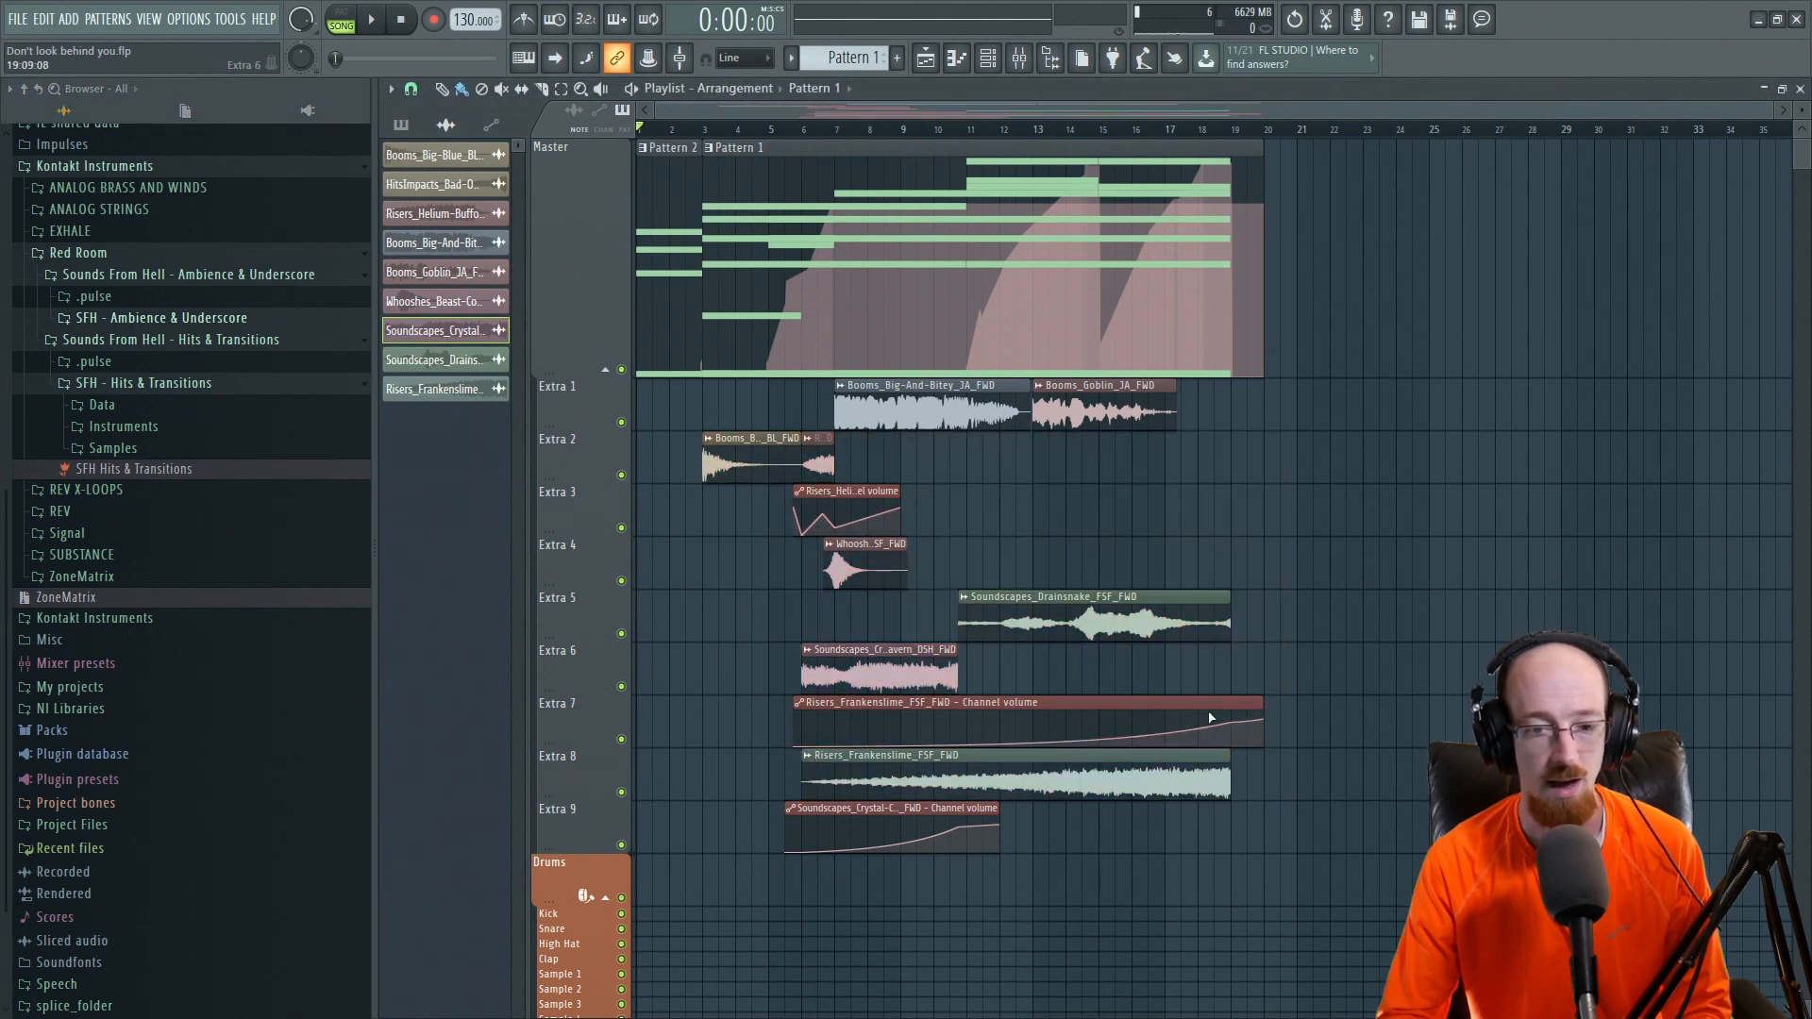
pyautogui.rightClick(622, 583)
pyautogui.click(826, 132)
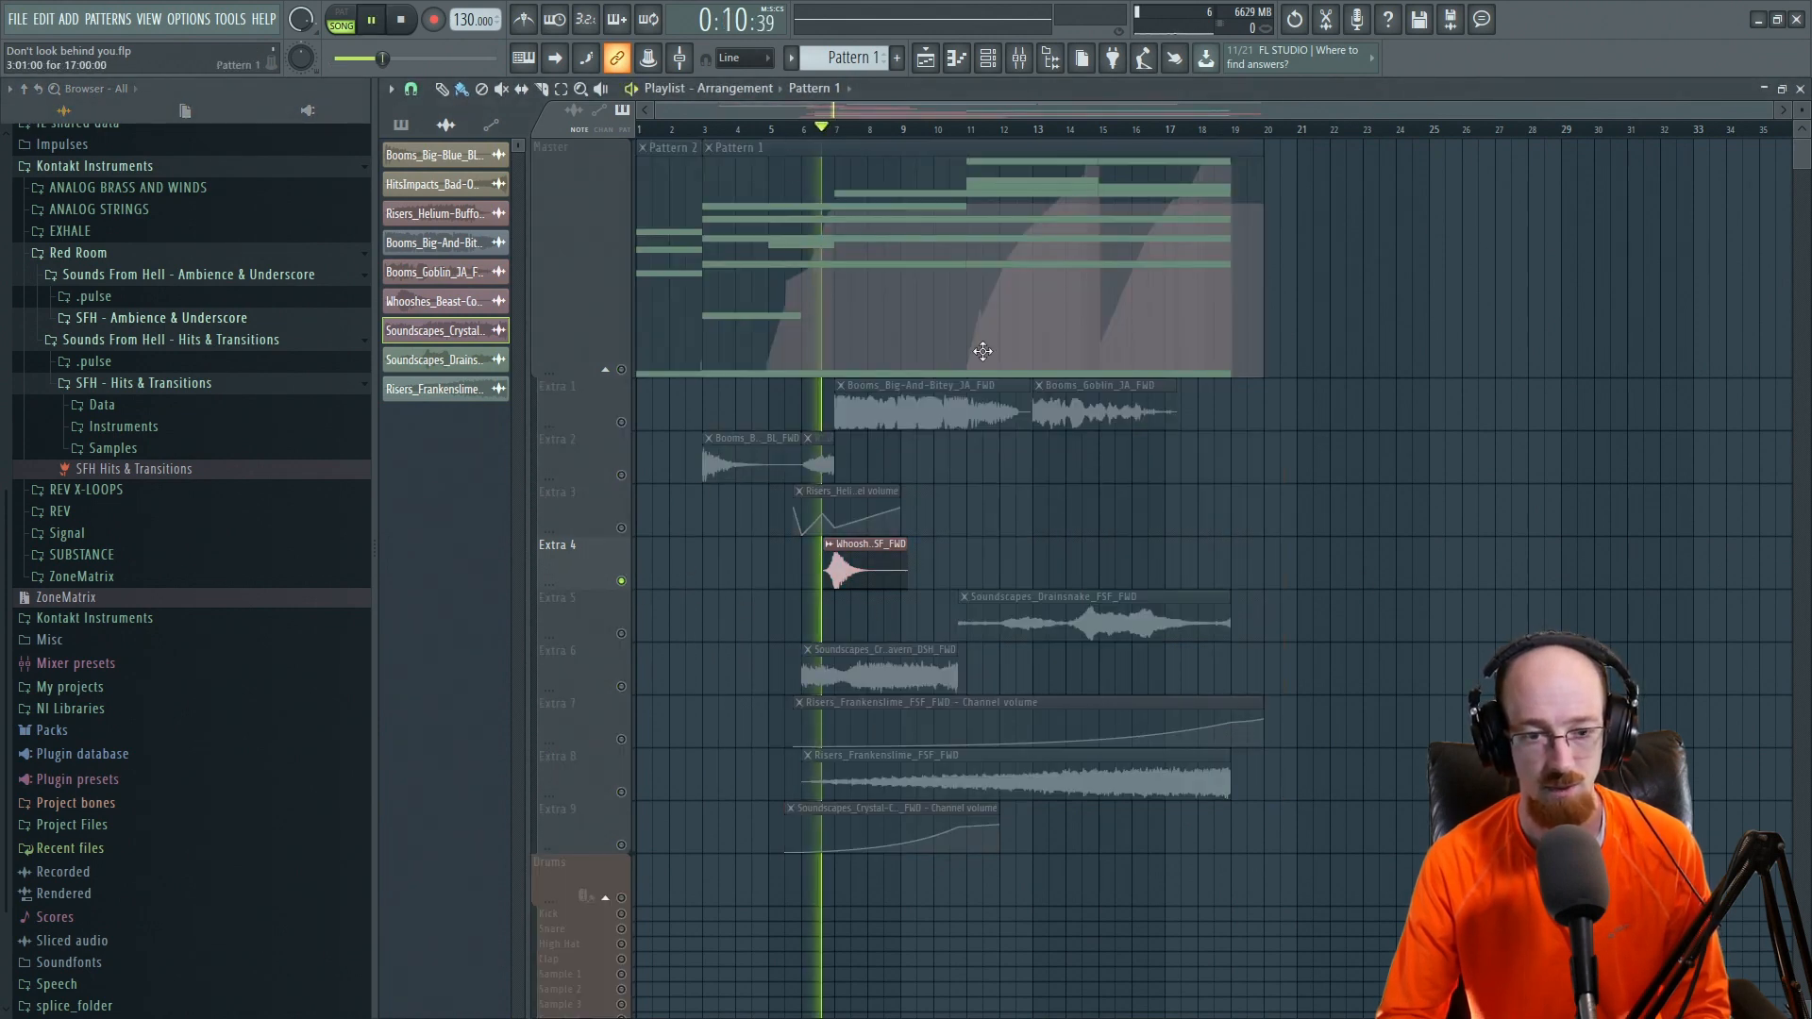
pyautogui.press('space')
# Solo the Extra 1 track, play the Booms_Big-And-Bitey_JA_FWD clip from bar 7, and unsolo the track.
pyautogui.rightClick(622, 423)
pyautogui.click(608, 423)
pyautogui.rightClick(622, 422)
pyautogui.press('space')
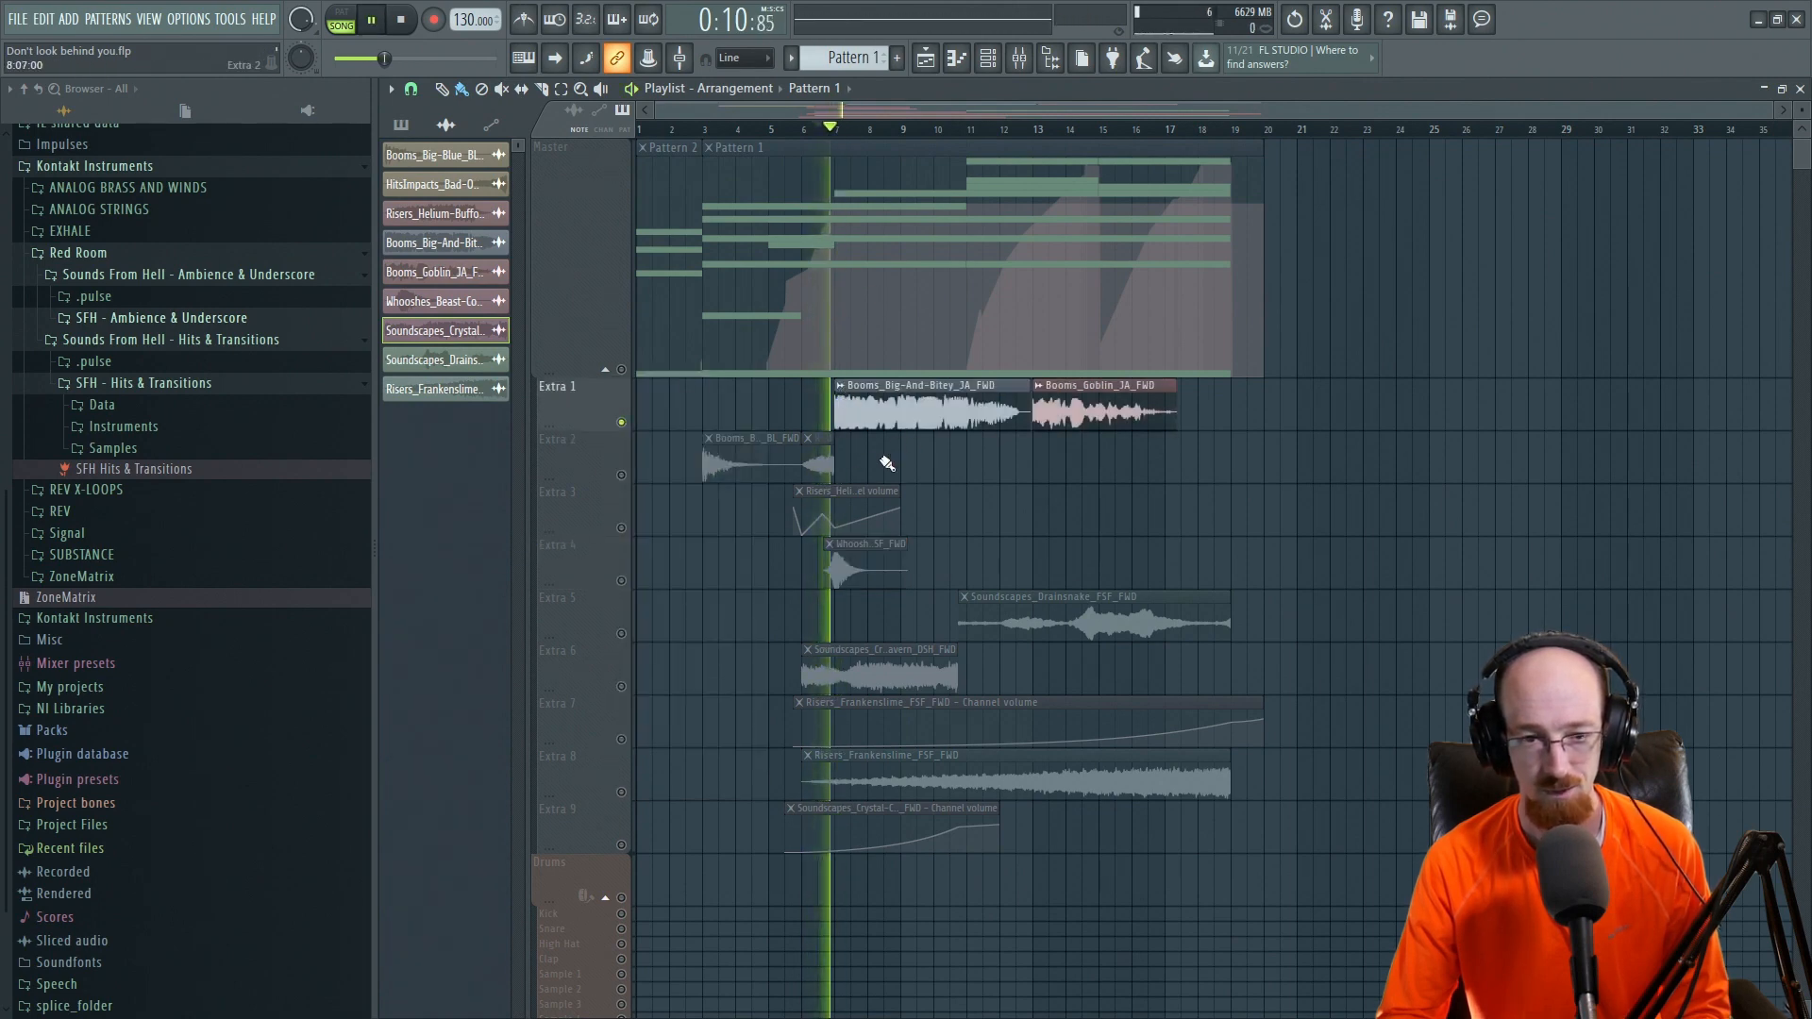
pyautogui.press('space')
pyautogui.rightClick(622, 423)
# Look through the Booms samples in the SFH - Hits & Transitions Samples folder, and collapse that folder again.
pyautogui.moveTo(105, 460); pyautogui.dragTo(245, 360)
pyautogui.click(401, 21)
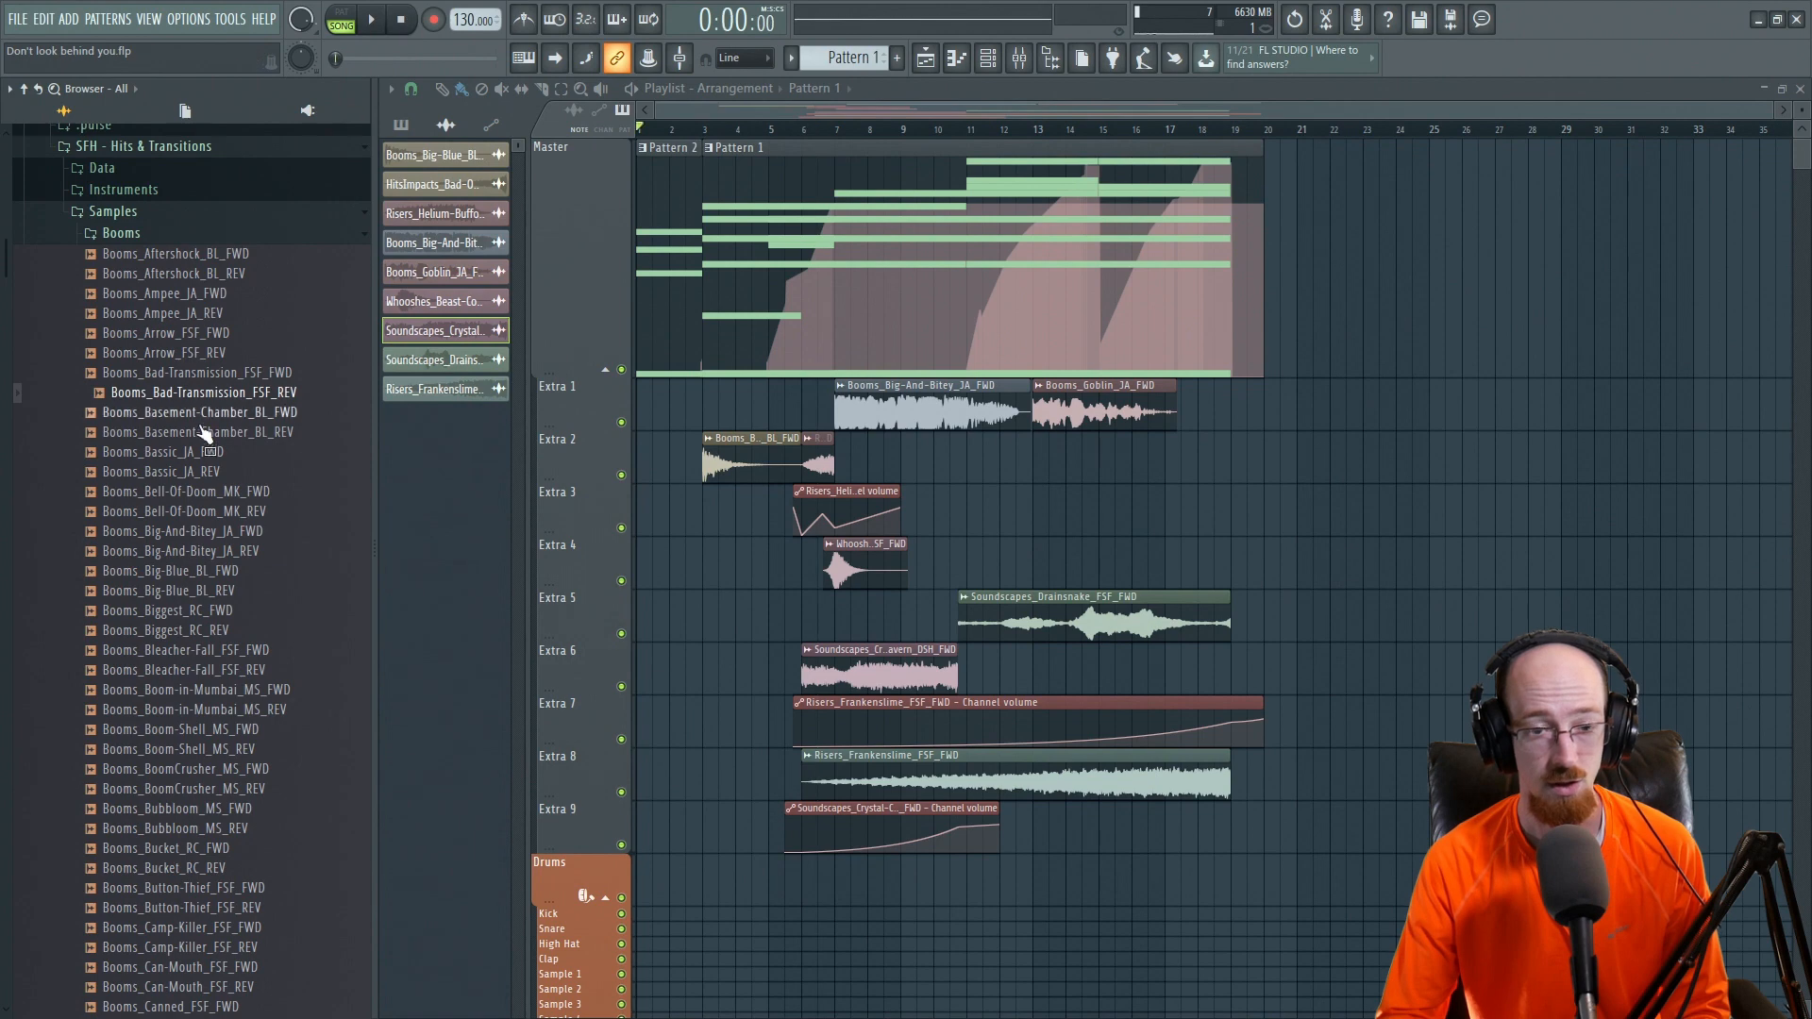
pyautogui.click(183, 211)
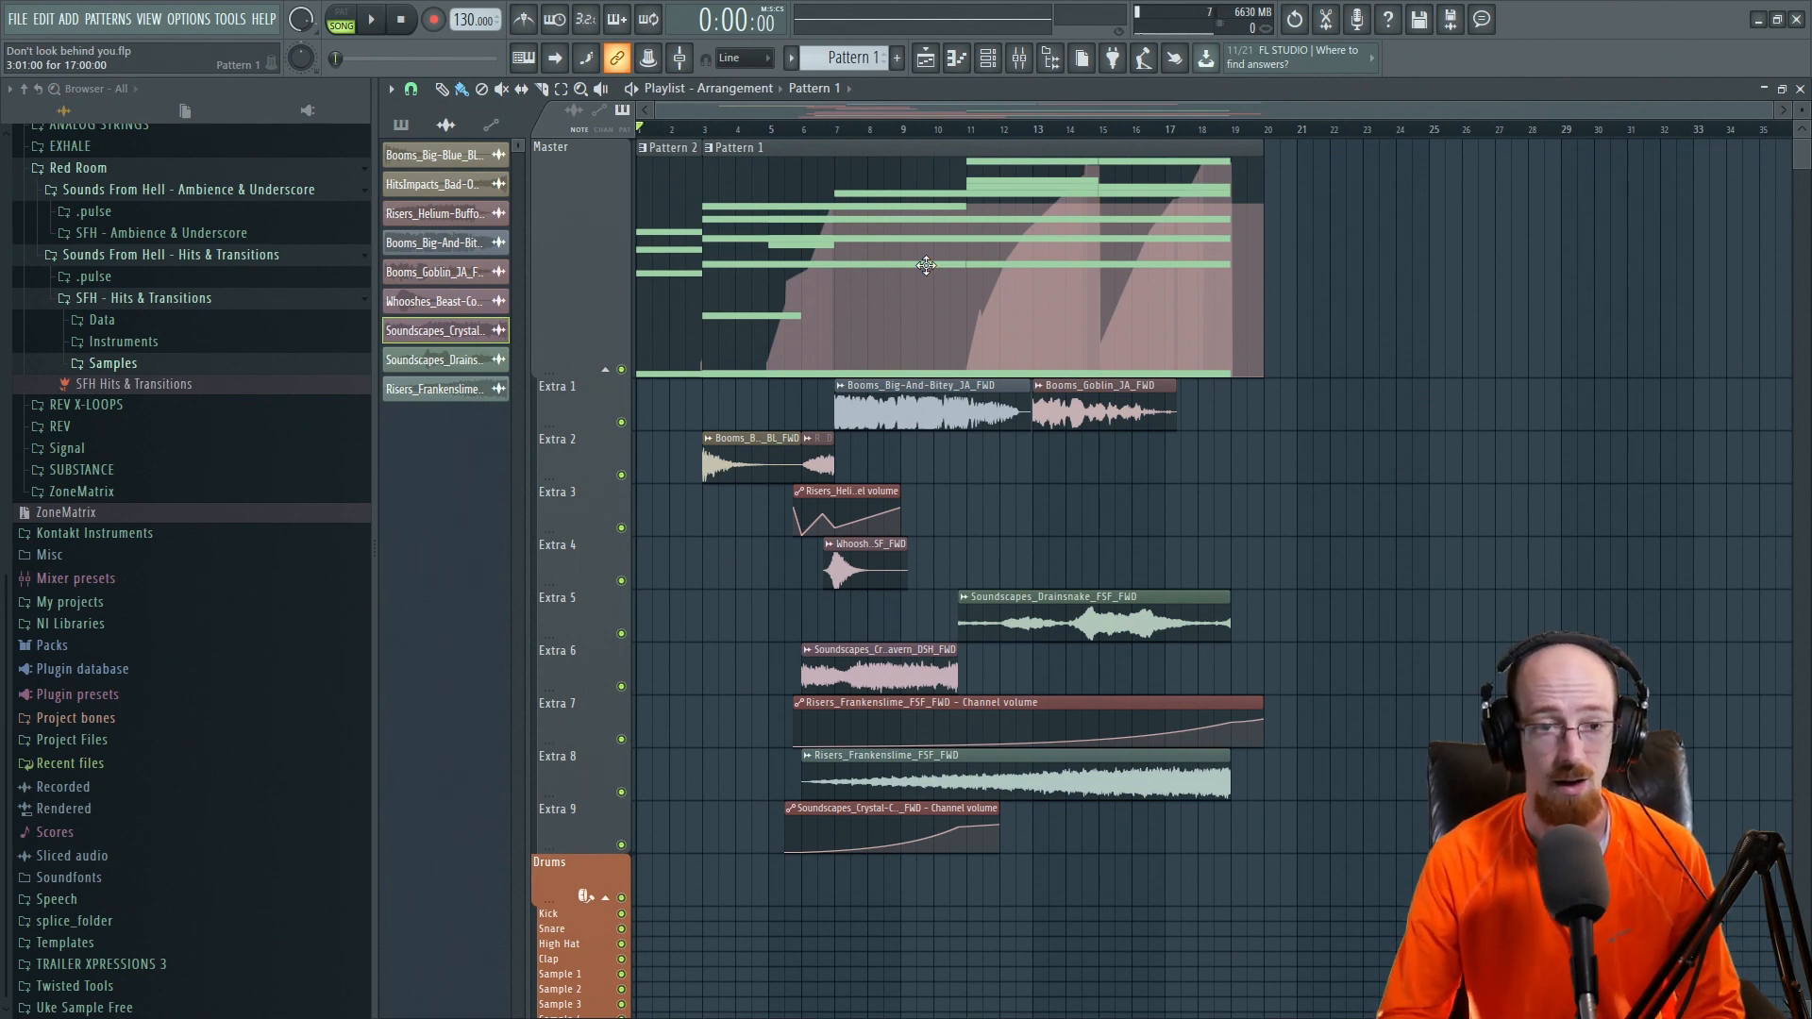
# Open the PULSE channel's piano roll from the channel rack and select its two F5 notes.
pyautogui.press('space')
pyautogui.press('space')
pyautogui.press('F6')
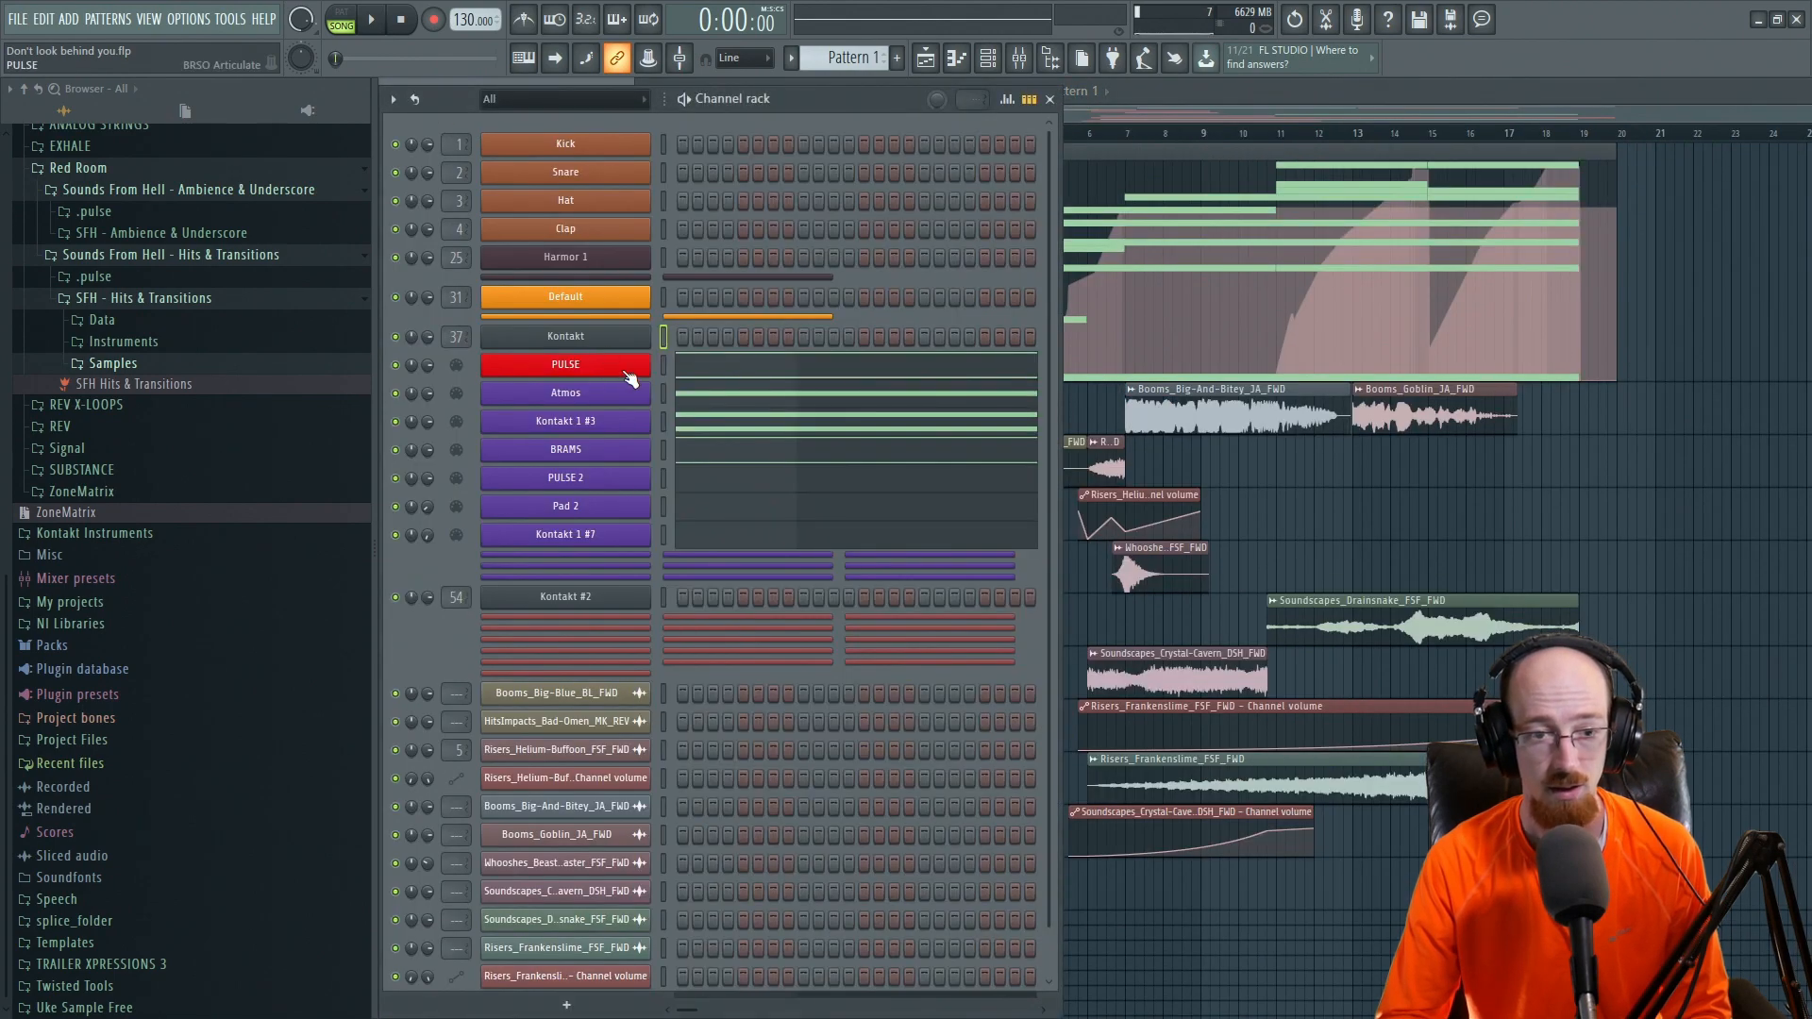
pyautogui.press('F7')
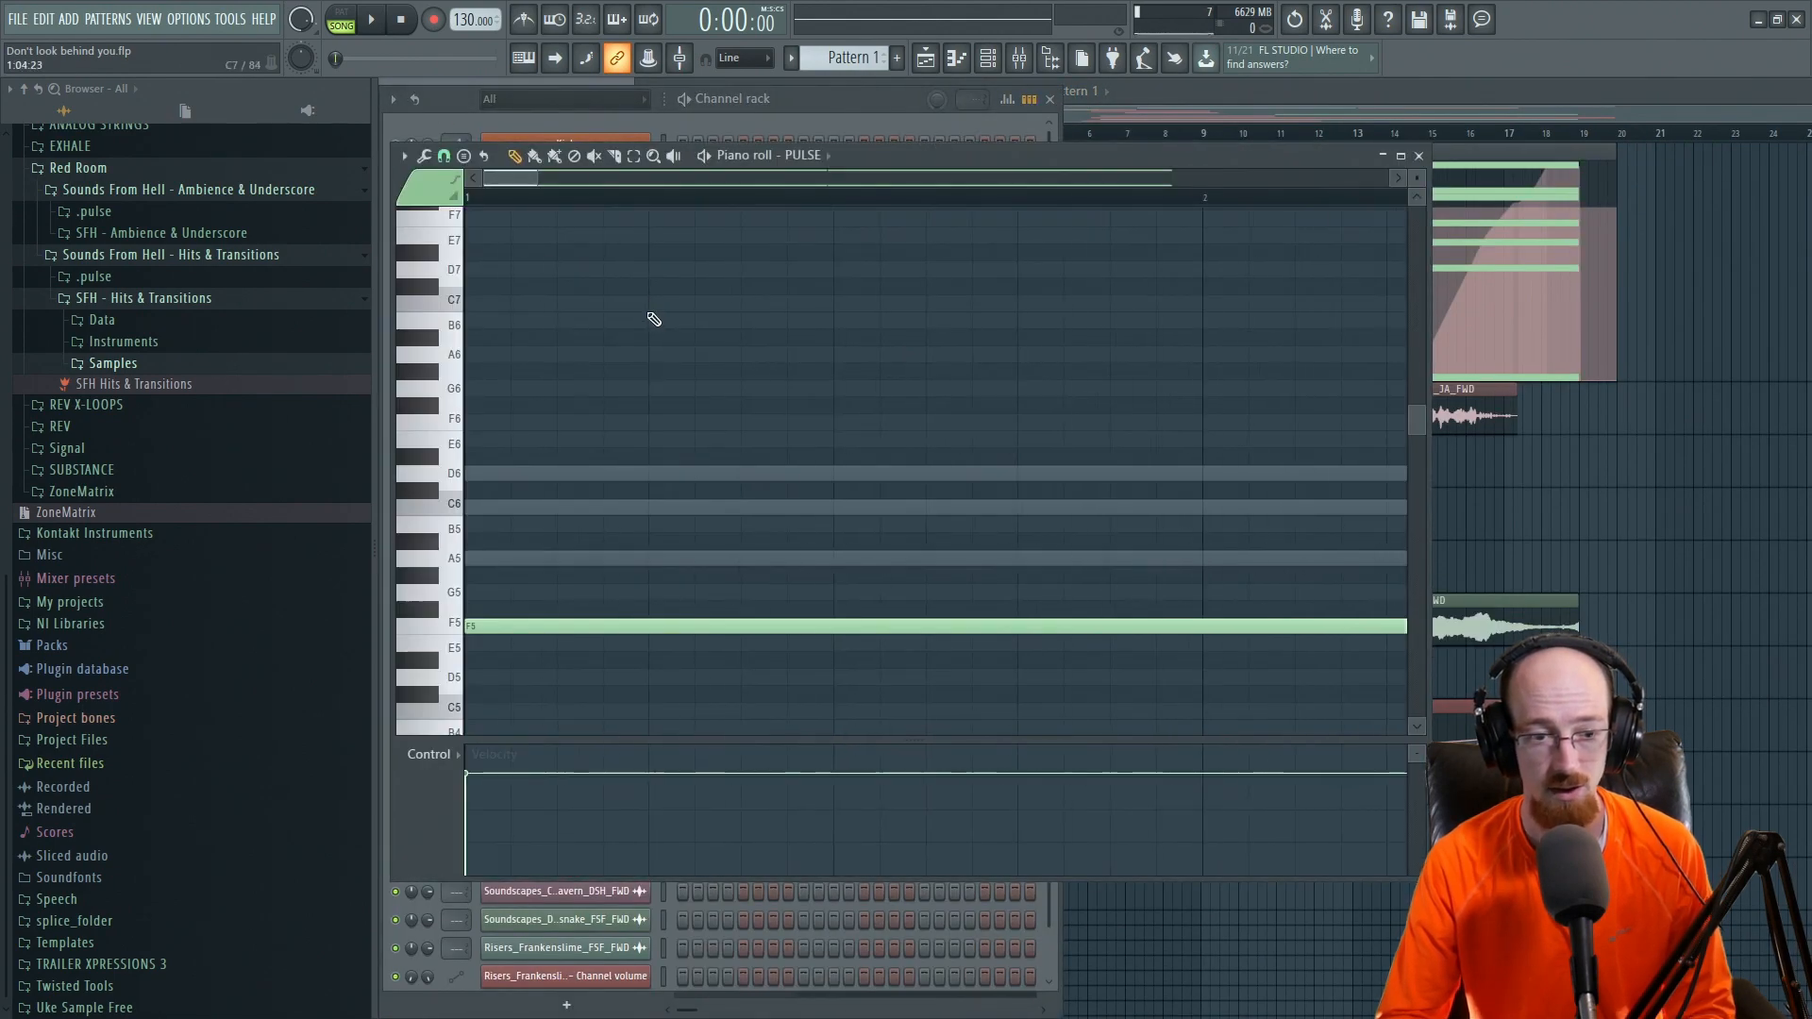
pyautogui.scroll(-3, 701, 374)
pyautogui.moveTo(598, 534); pyautogui.dragTo(1048, 647)
pyautogui.scroll(-2, 680, 548)
pyautogui.moveTo(671, 535); pyautogui.dragTo(972, 522)
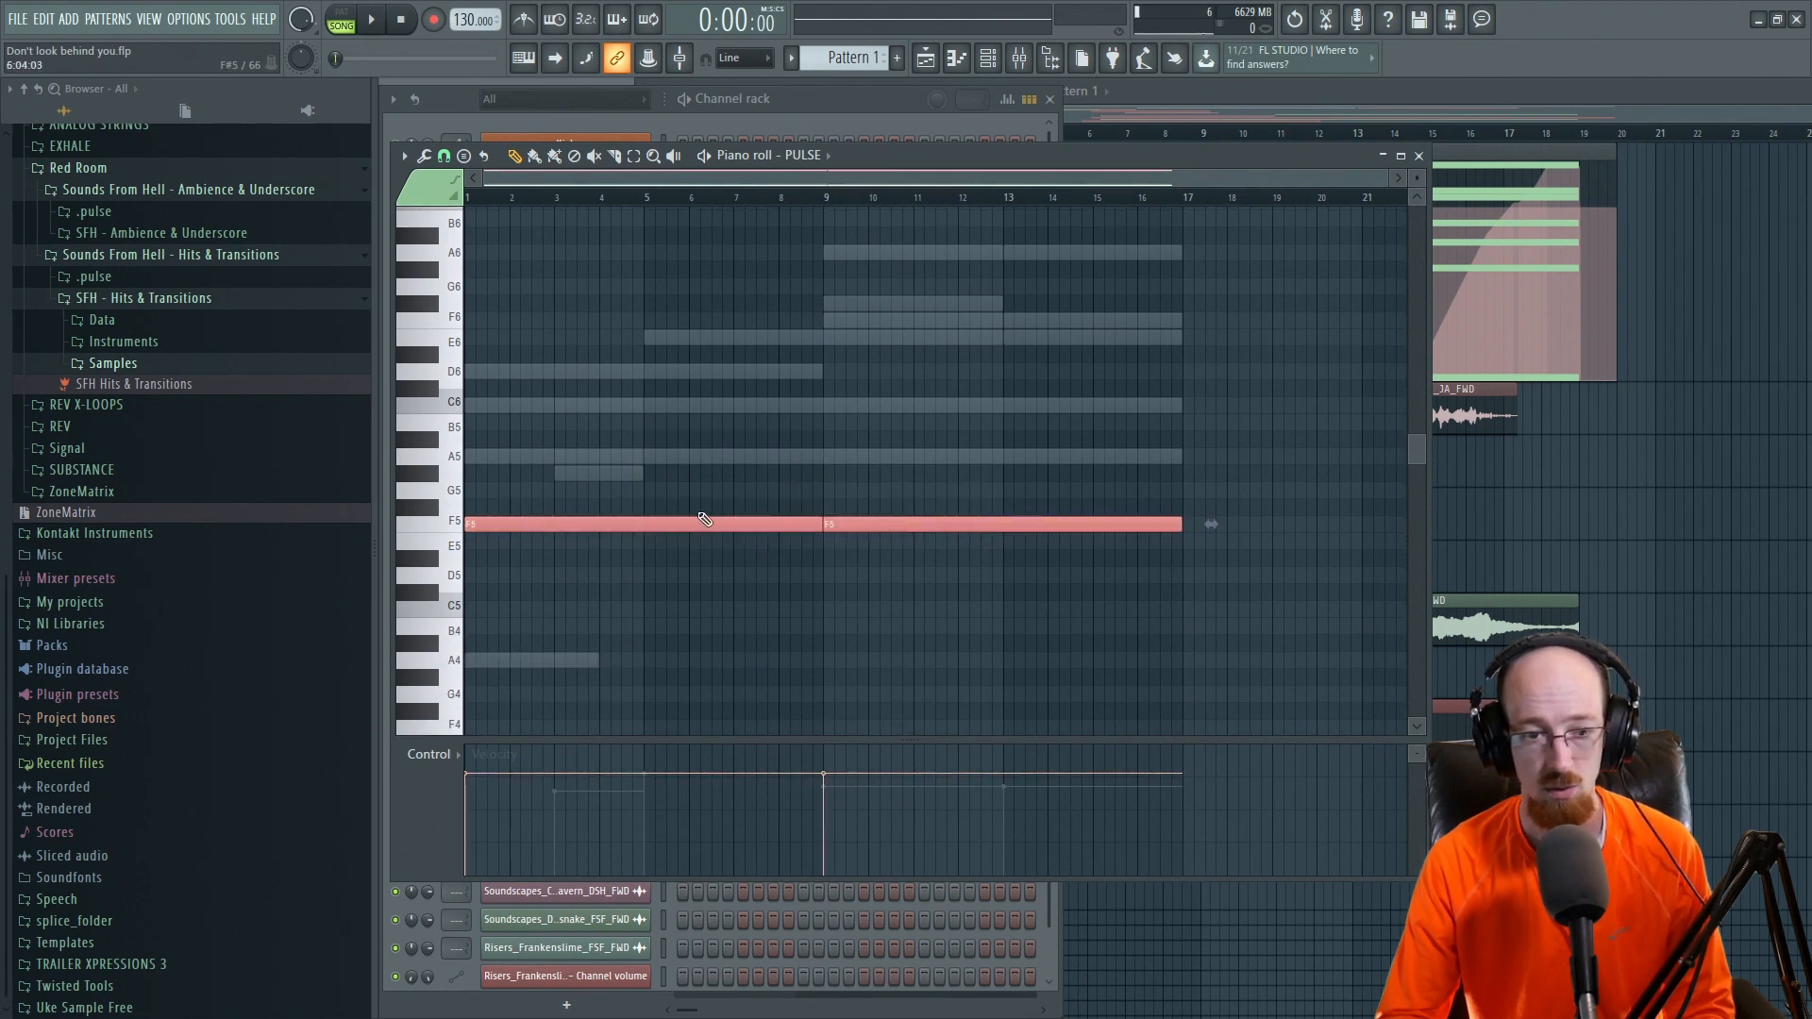
# Select the two C4 notes in PULSE and play the part from bar 3, then reselect the F5 notes and close the piano roll.
pyautogui.scroll(-3, 723, 461)
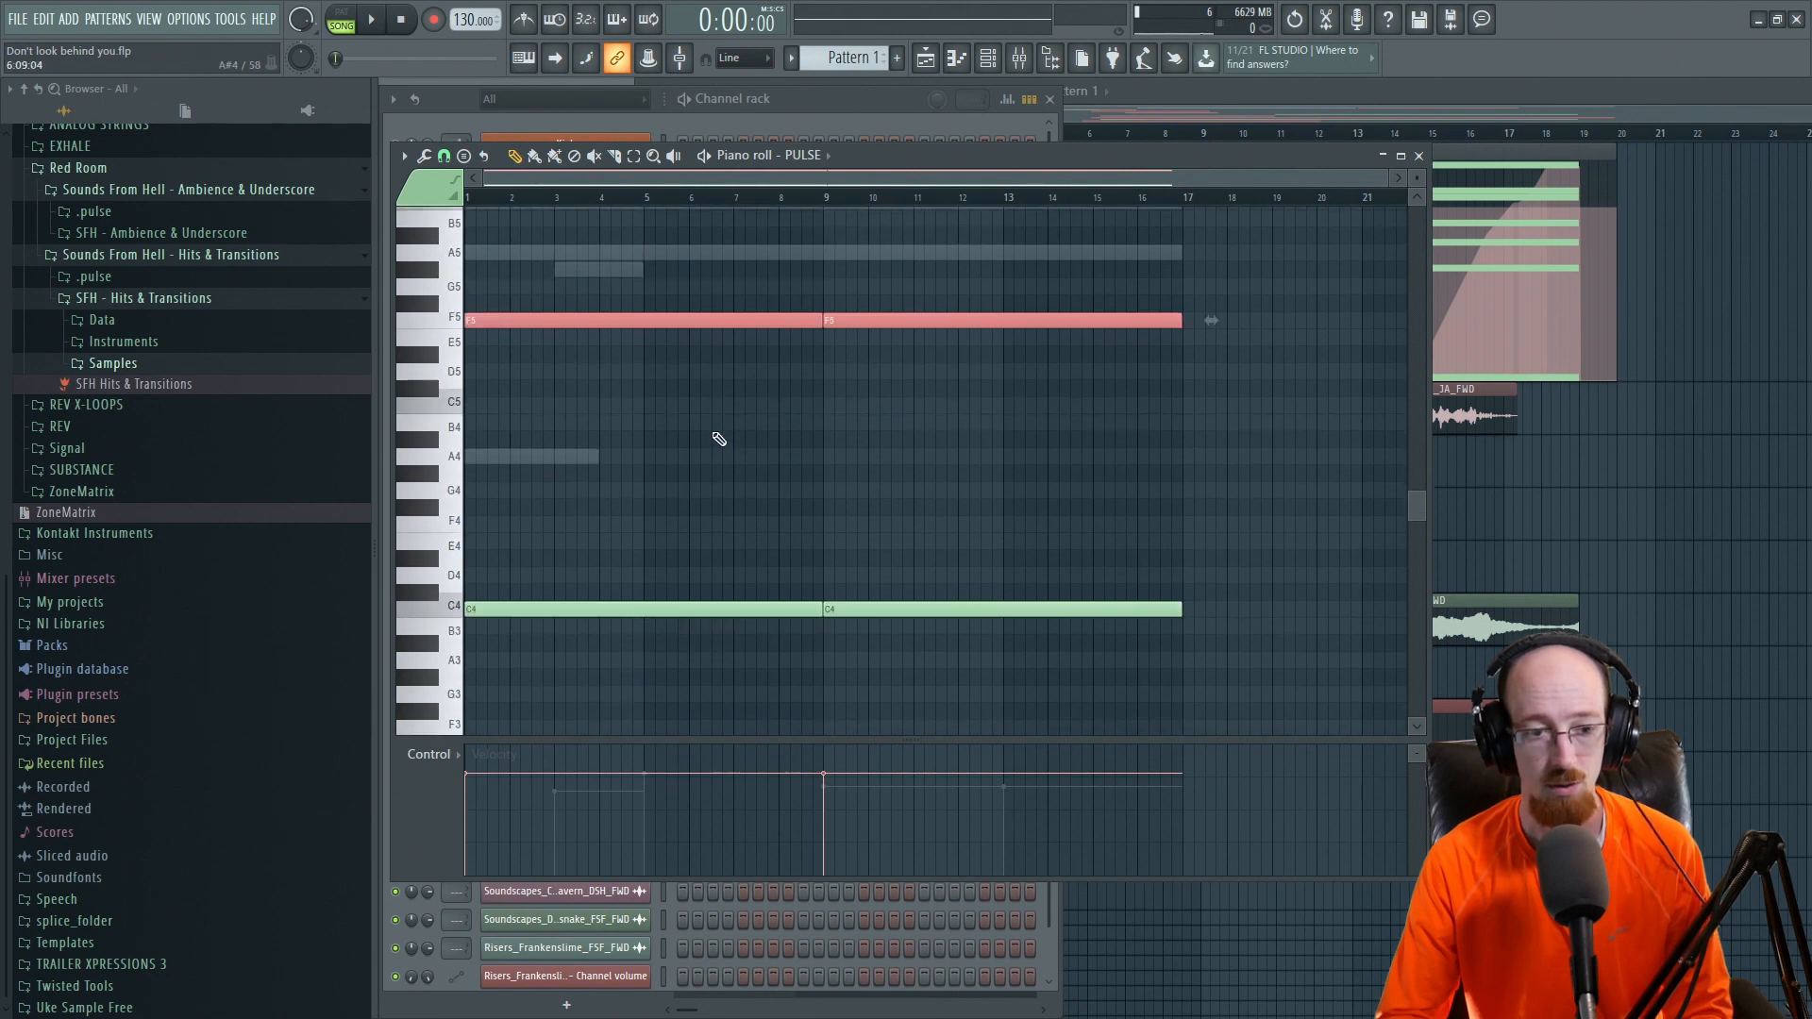
pyautogui.moveTo(534, 502); pyautogui.dragTo(1031, 514)
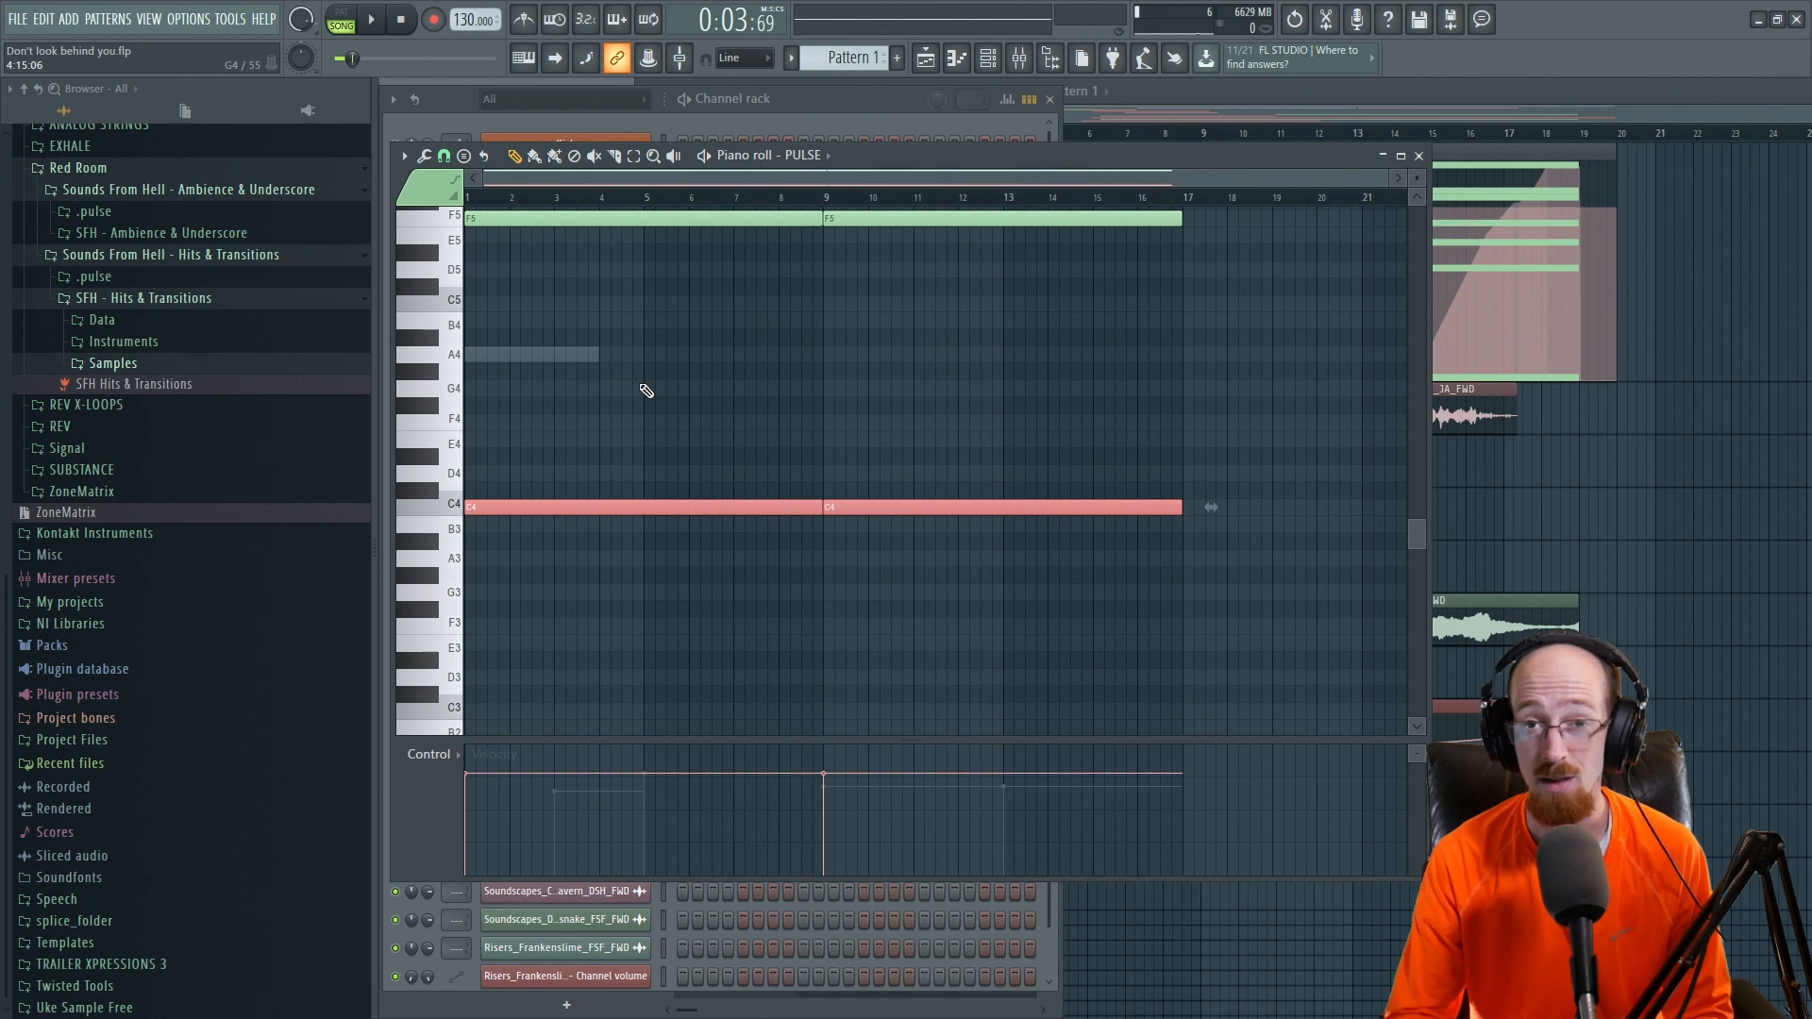
pyautogui.scroll(2, 646, 436)
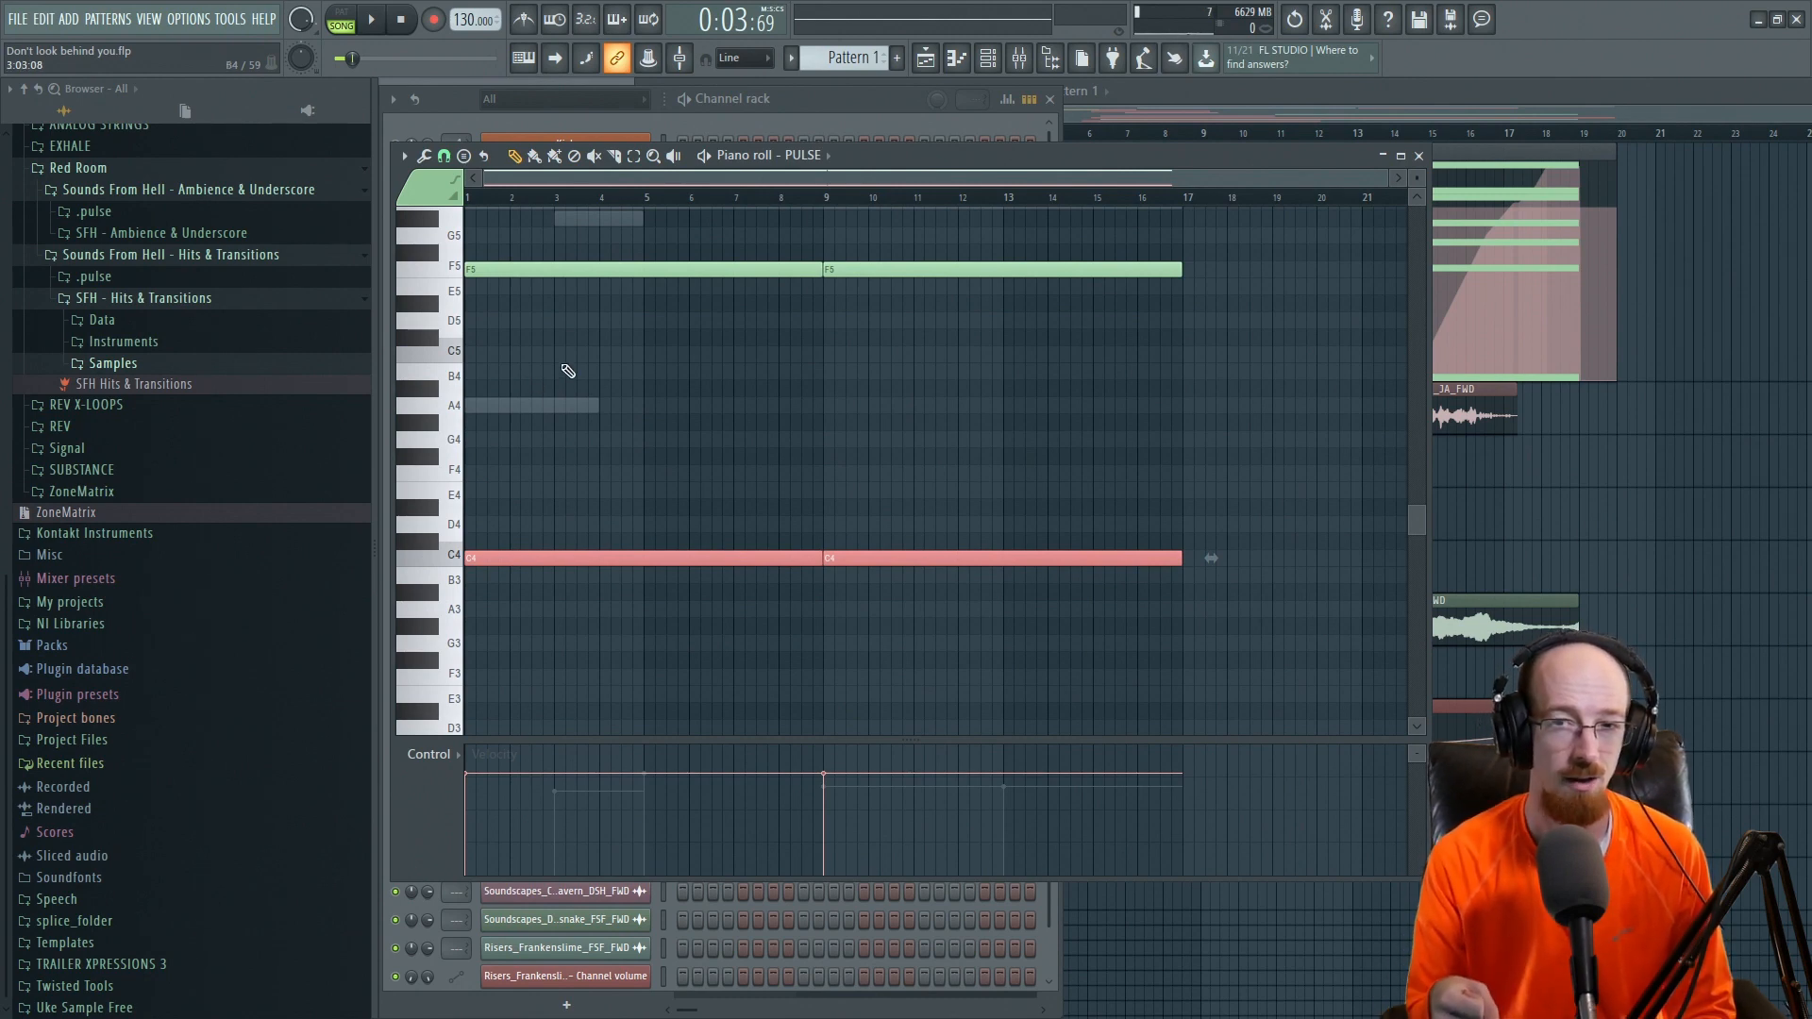
pyautogui.press('space')
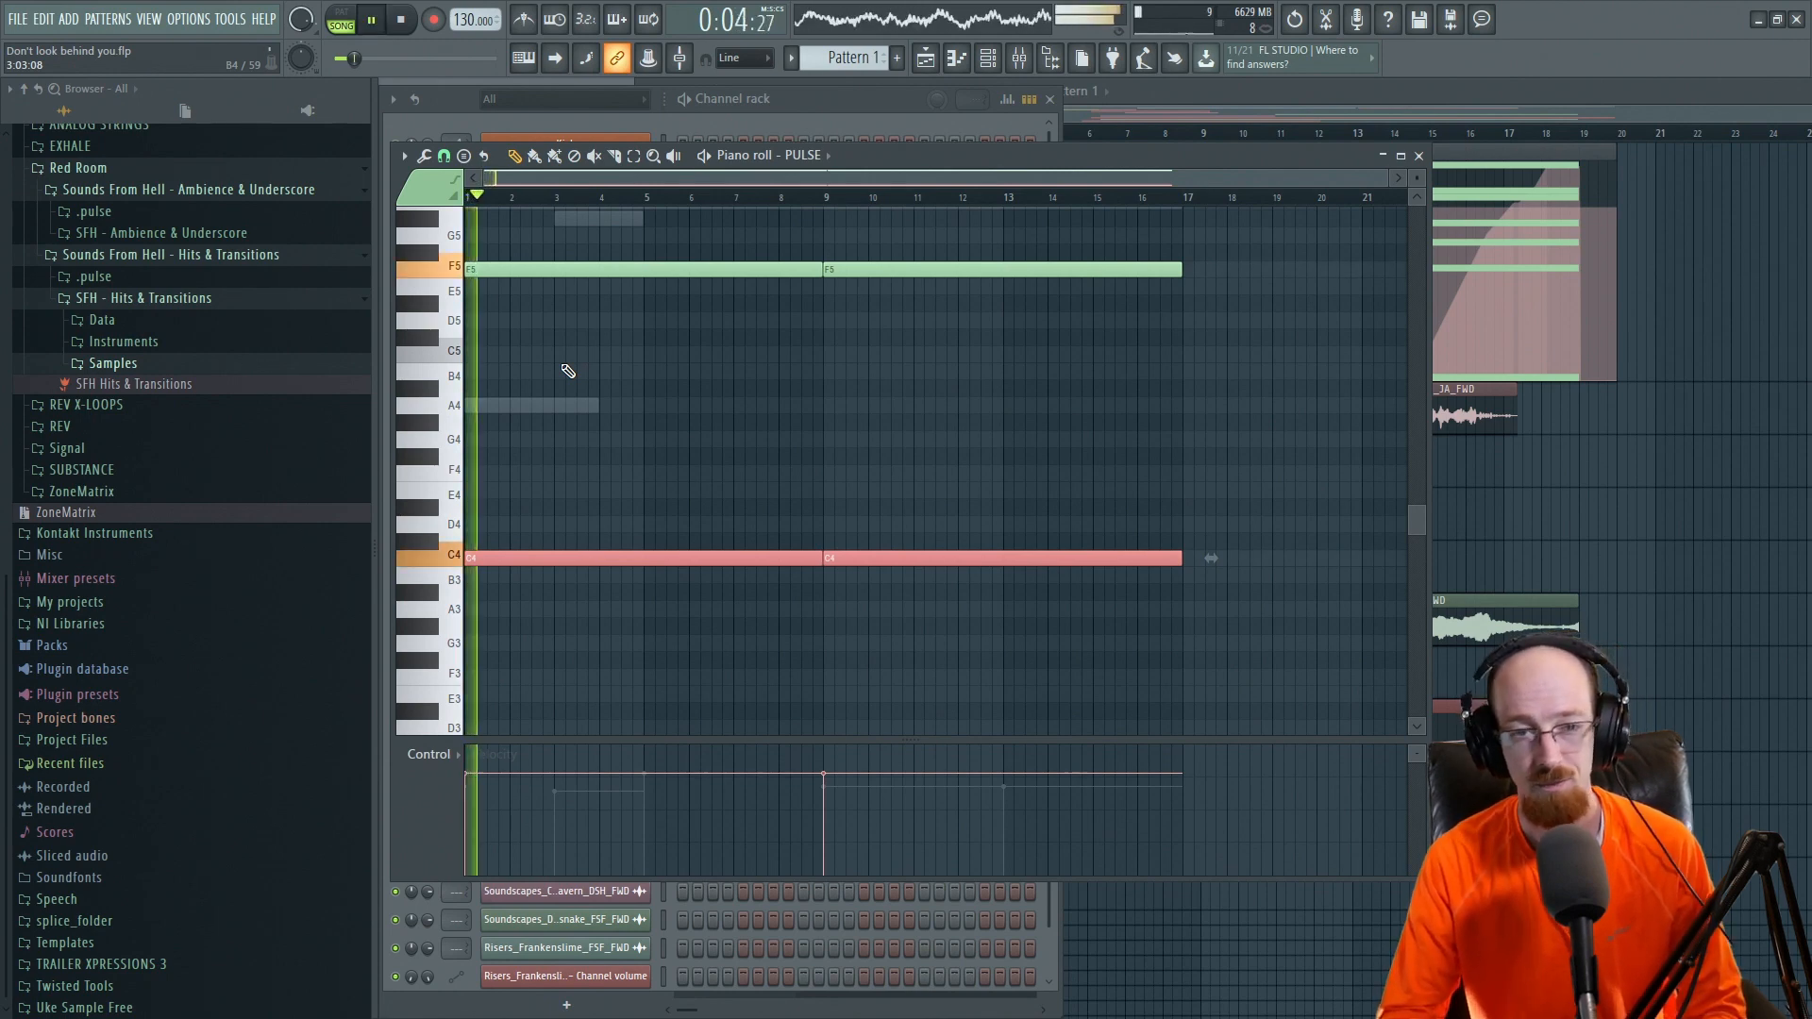
pyautogui.press('space')
pyautogui.moveTo(527, 247); pyautogui.dragTo(934, 284)
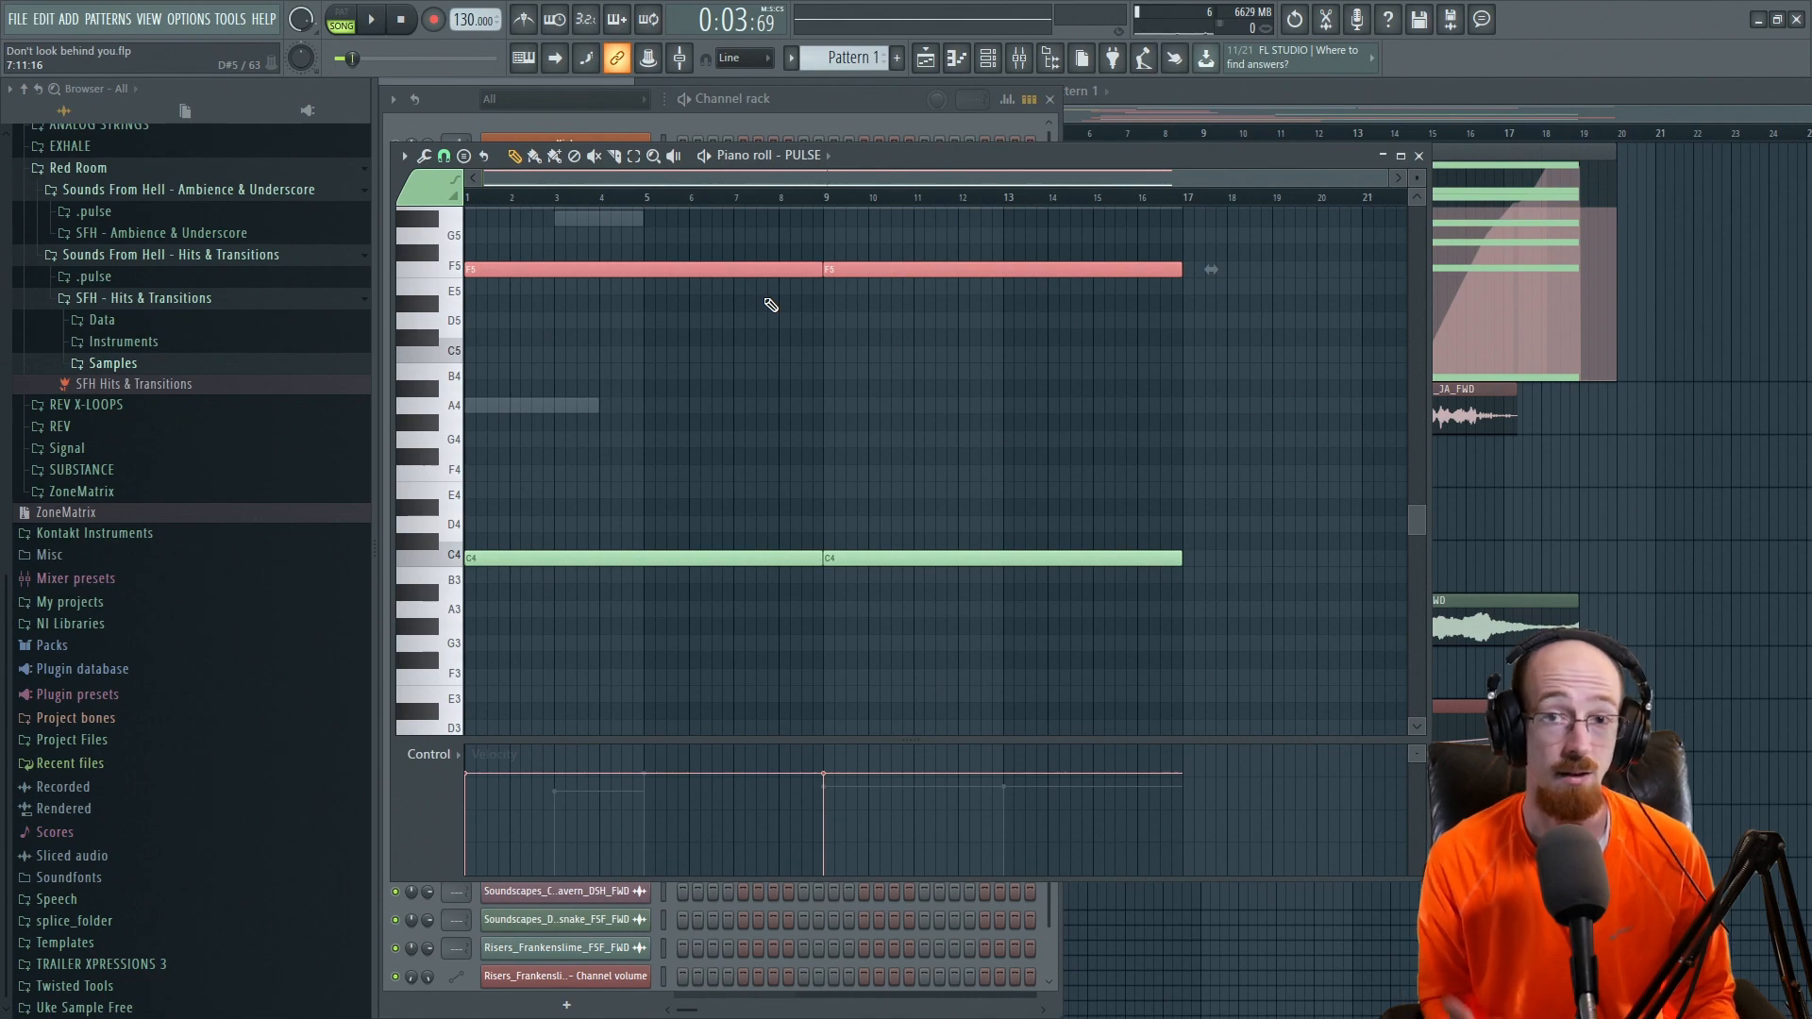
pyautogui.click(1420, 157)
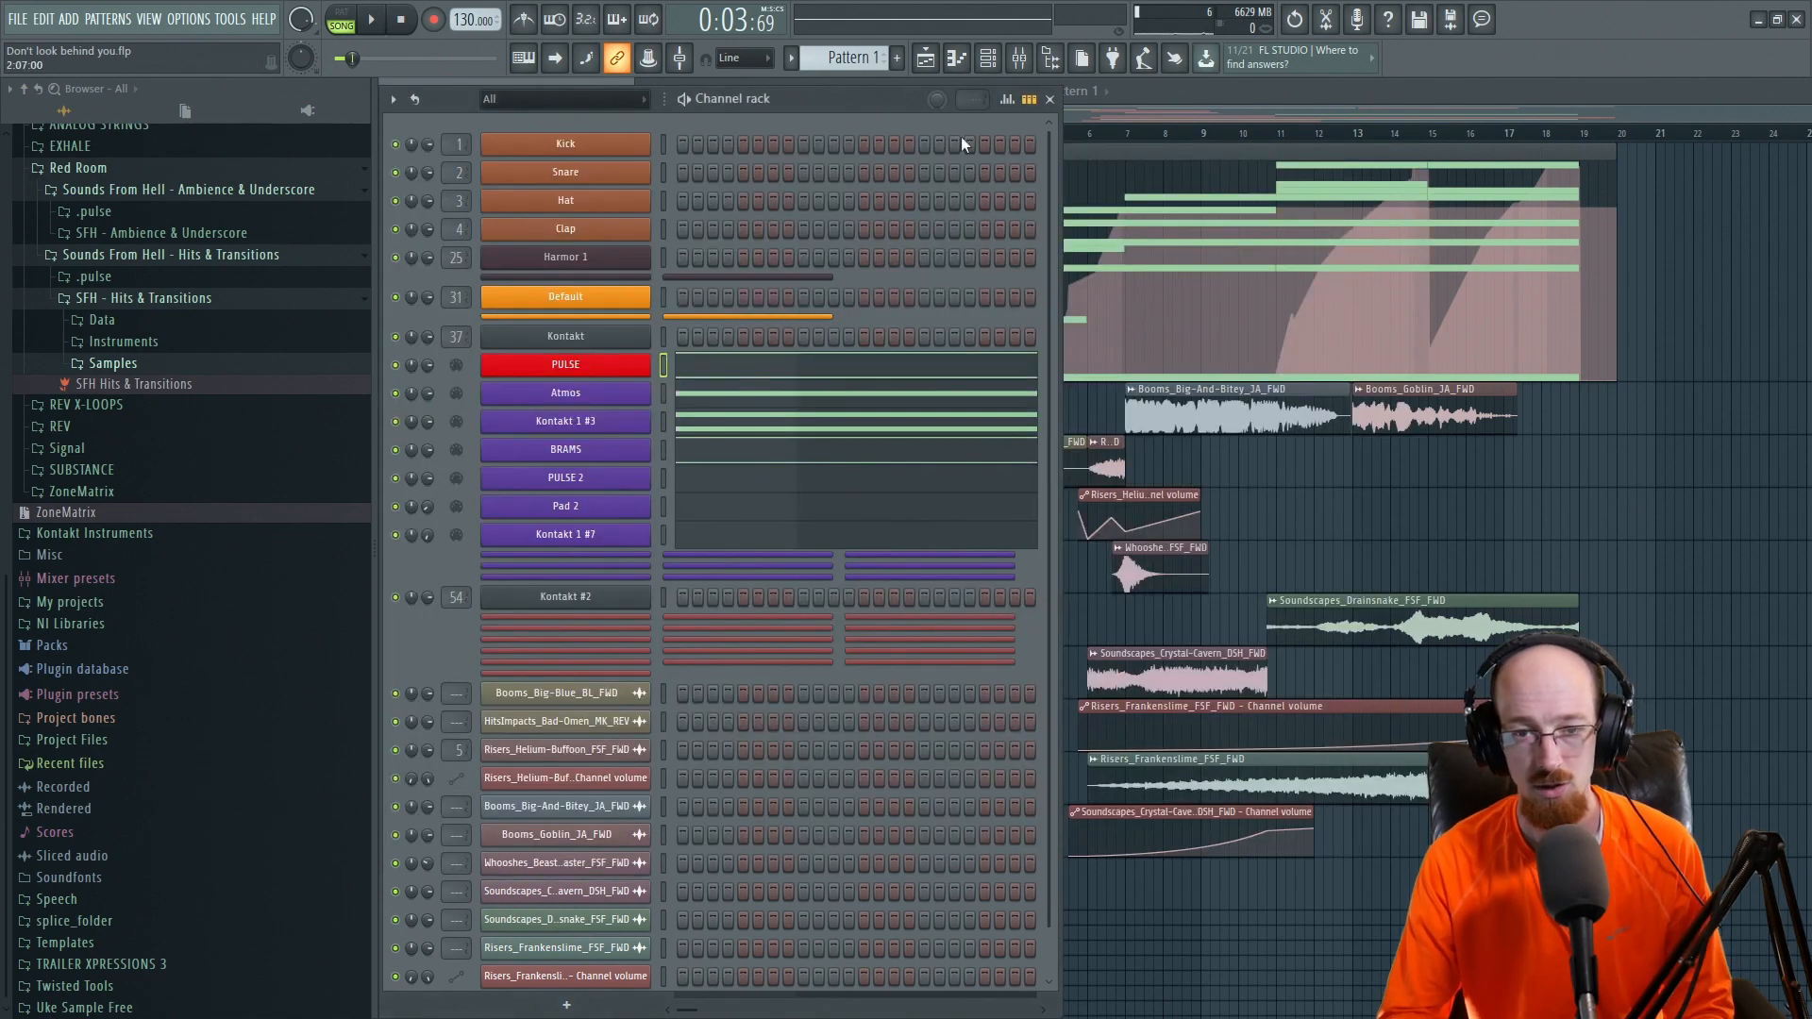
# Place the song position at bar 7 in the playlist, and play the arrangement with only the Master track soloed.
pyautogui.click(1192, 116)
pyautogui.click(1131, 134)
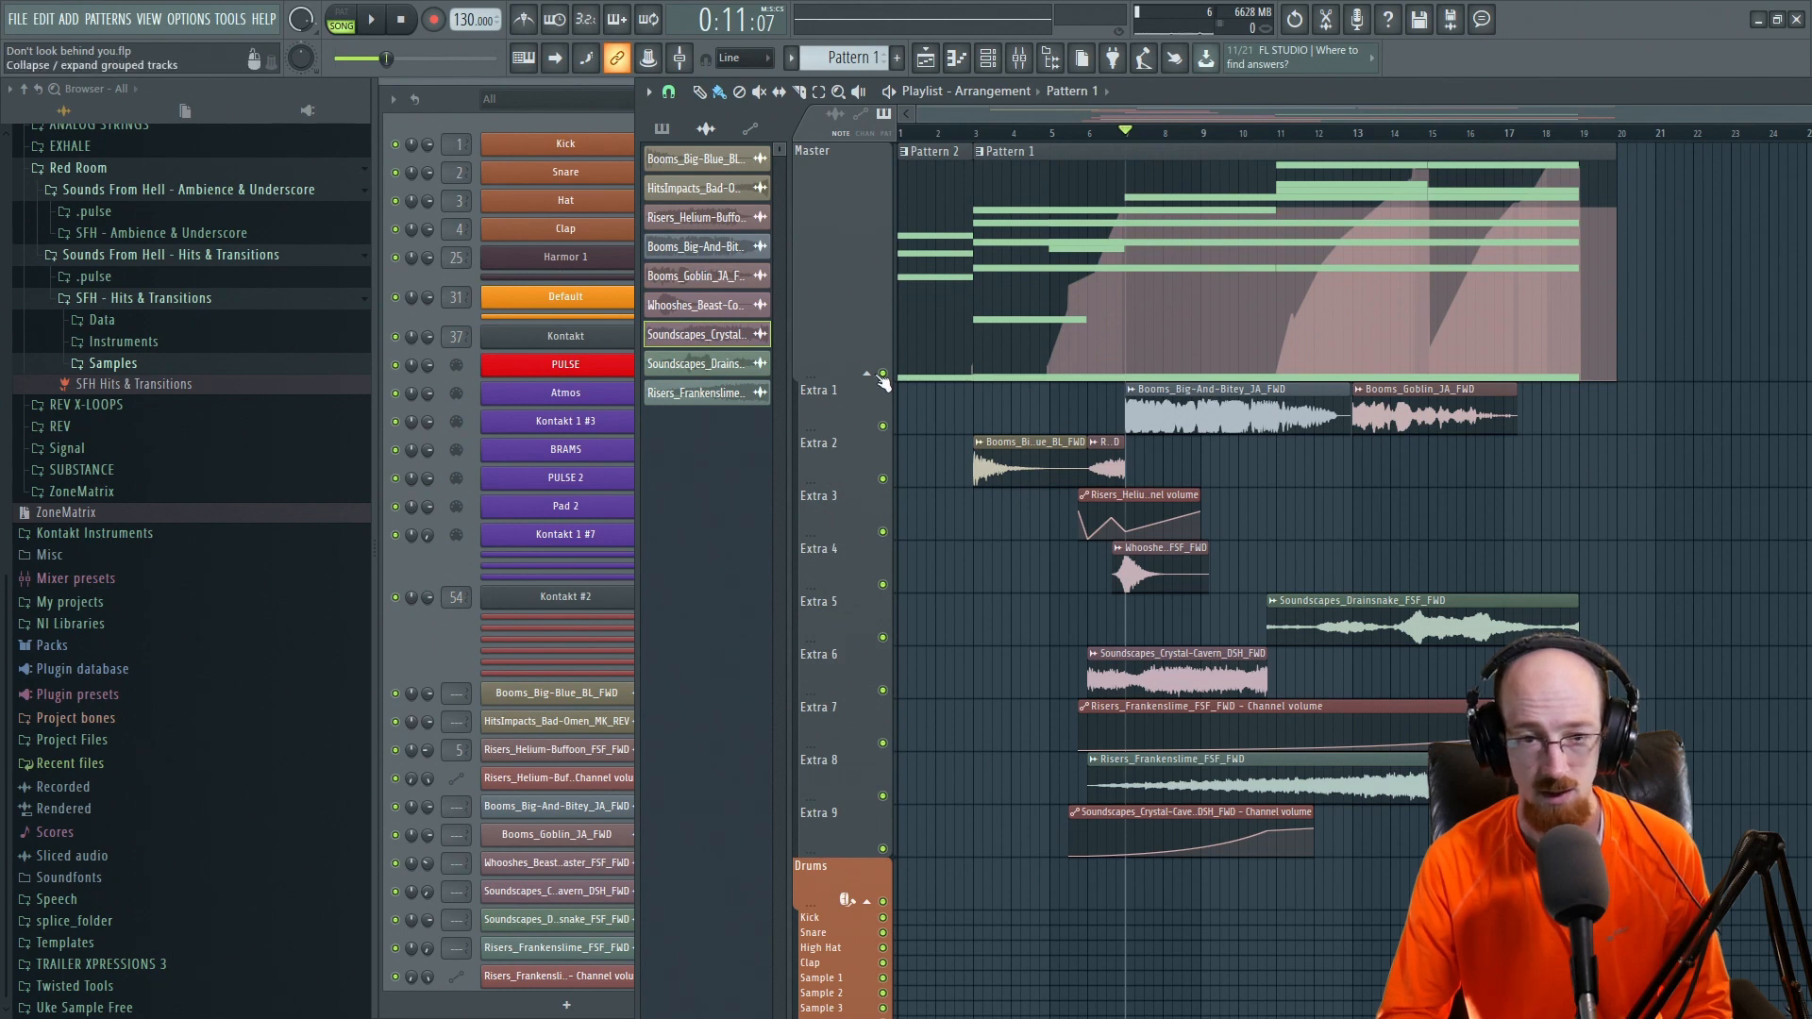
pyautogui.moveTo(991, 483); pyautogui.dragTo(1519, 831)
pyautogui.keyDown('ctrl'); pyautogui.click(1482, 511); pyautogui.keyUp('ctrl')
pyautogui.press('space')
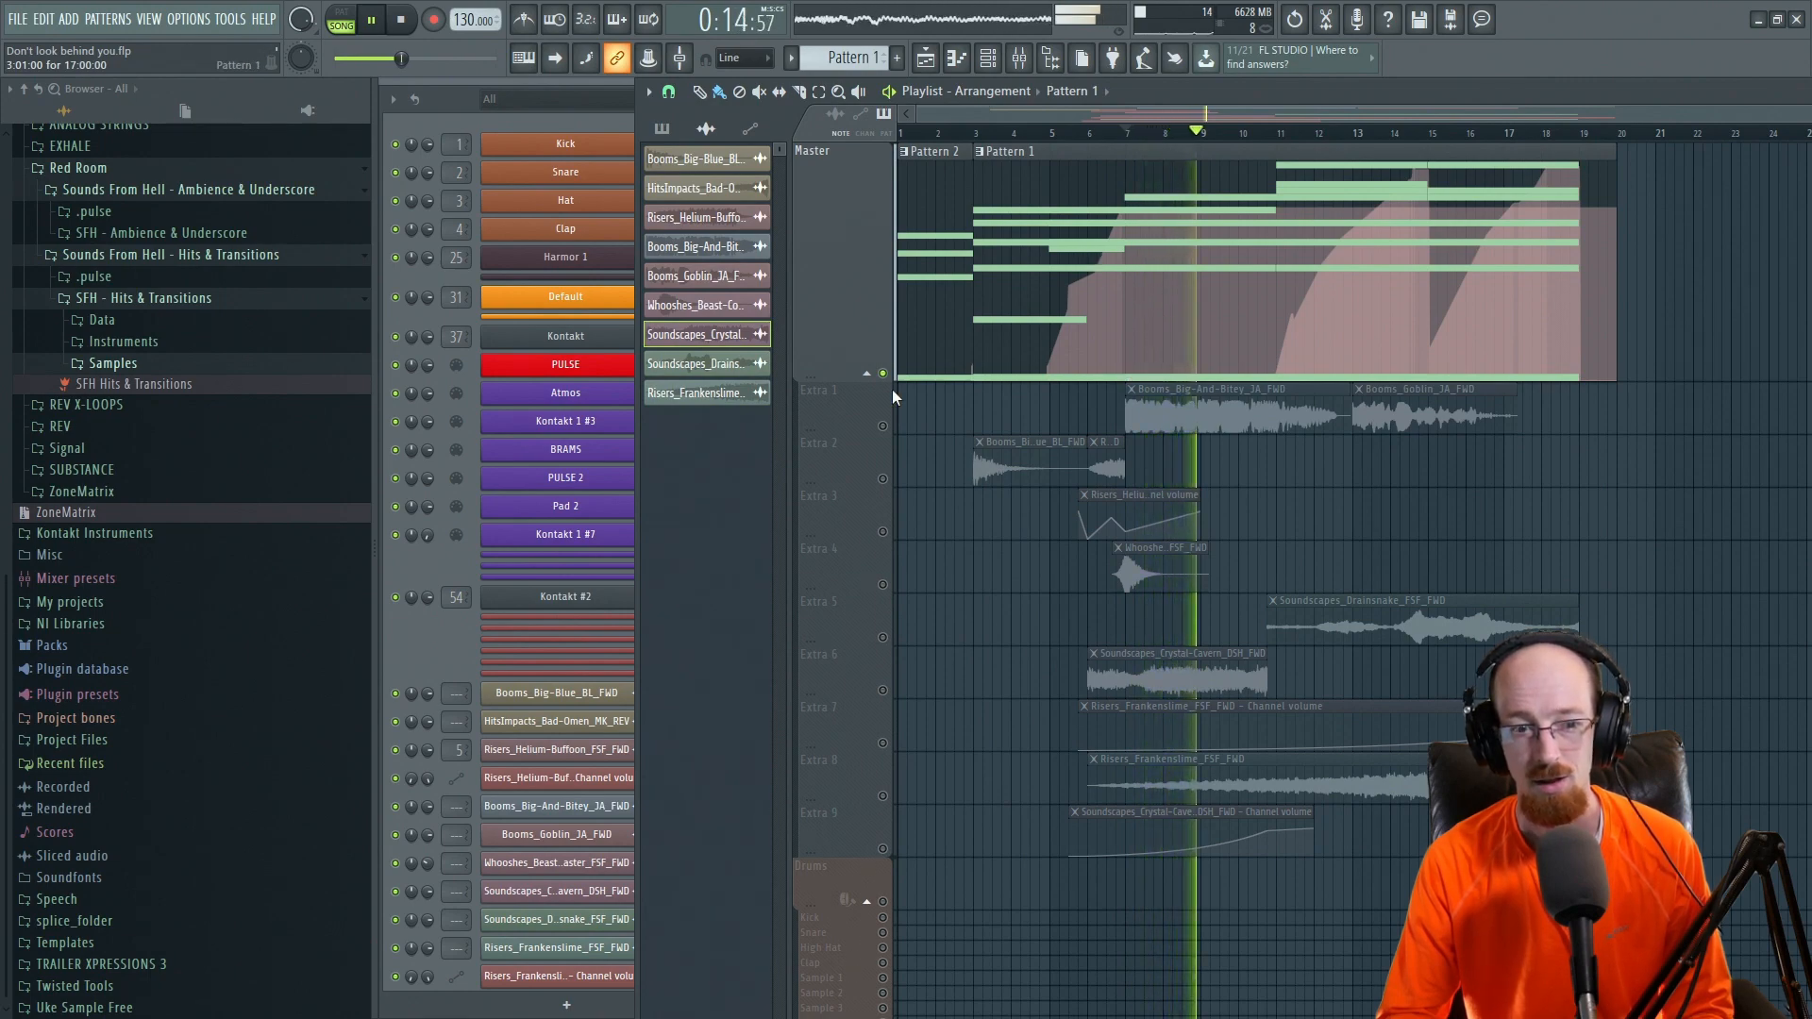
pyautogui.press('space')
# Solo the PULSE 2 channel in the channel rack, play it from bar 7, and unsolo it.
pyautogui.click(429, 115)
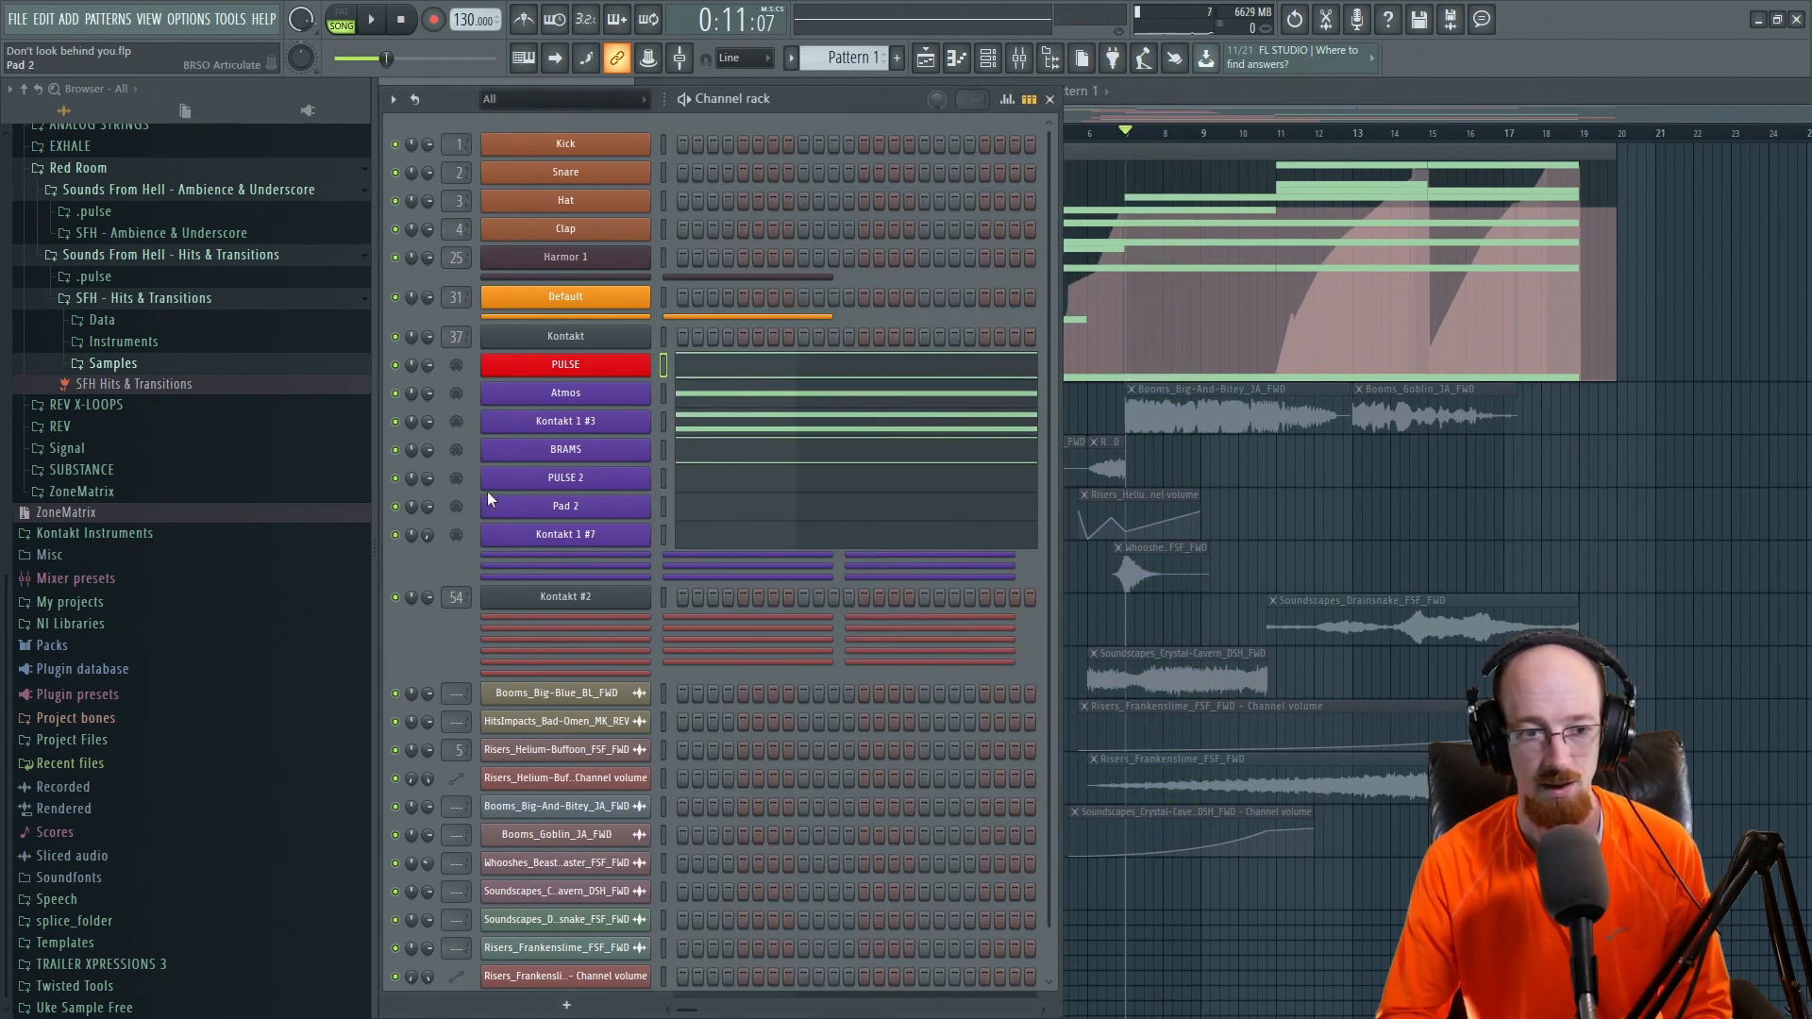
pyautogui.rightClick(395, 479)
pyautogui.click(424, 491)
pyautogui.press('space')
pyautogui.press('space')
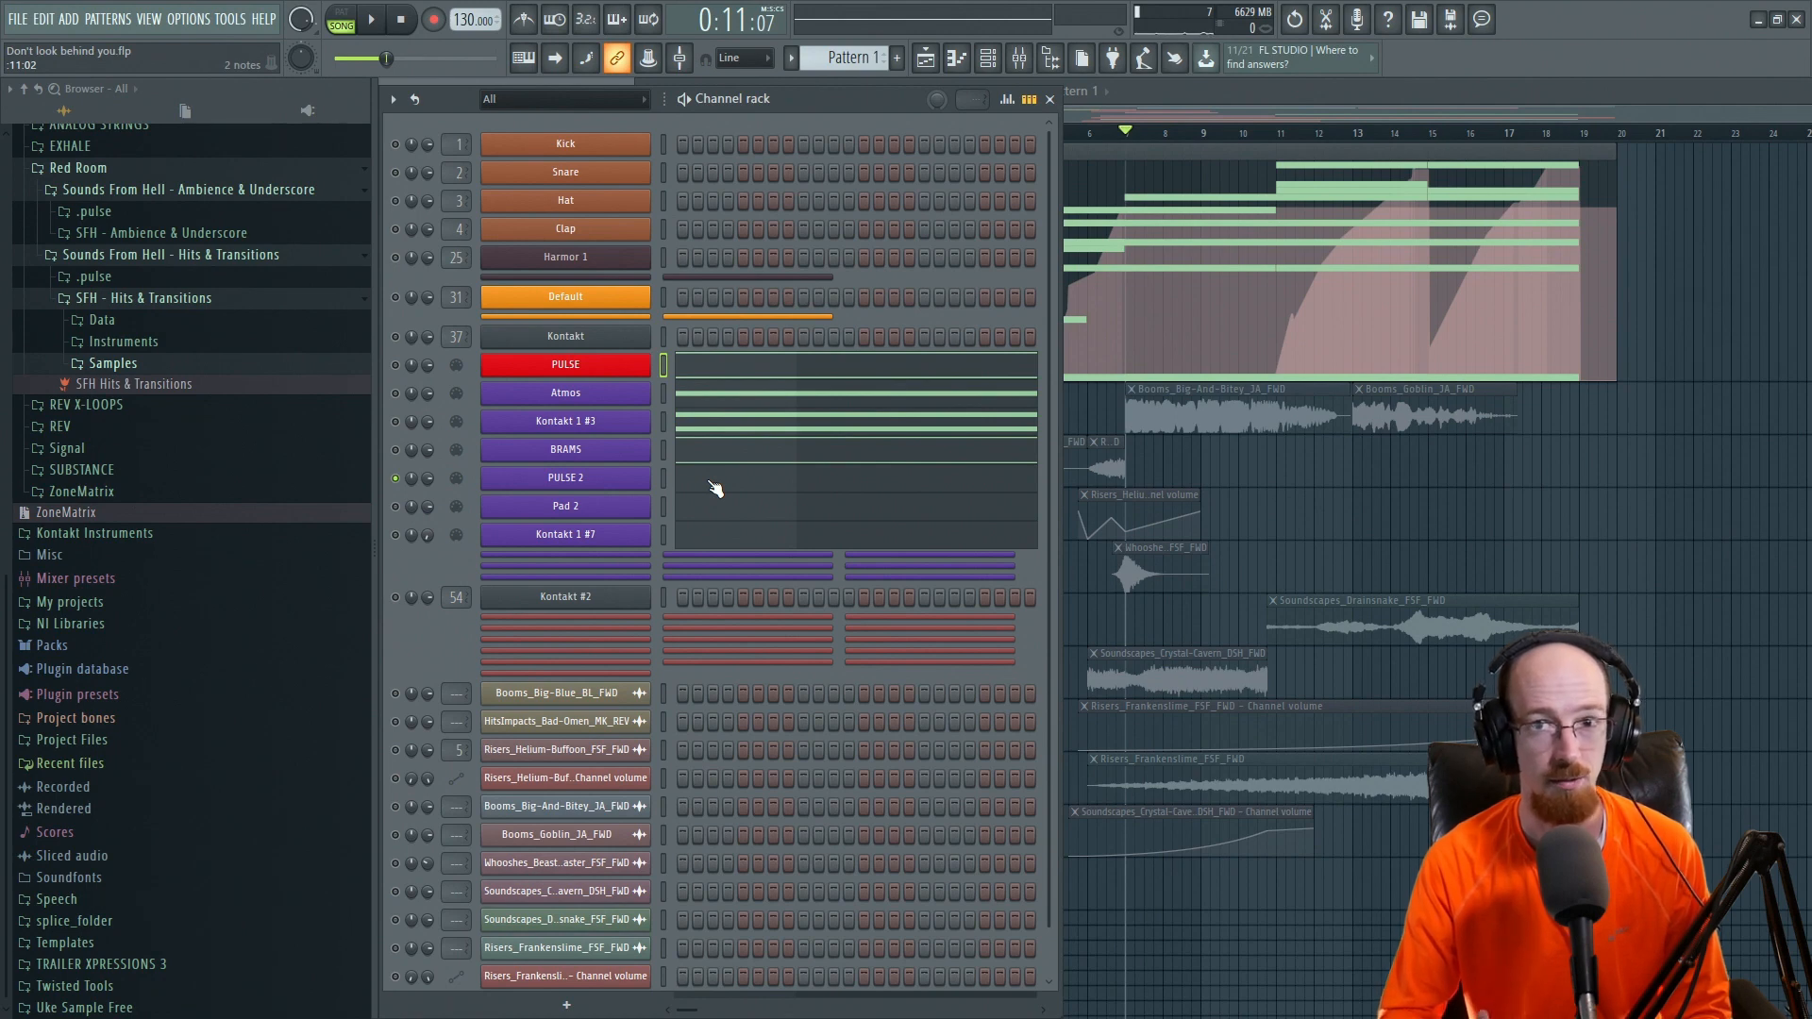
pyautogui.rightClick(396, 484)
pyautogui.click(432, 495)
# Return the song position to bar 1 with the Master track unsoloed, and select the audio clips on tracks Extra 2 to Extra 8.
pyautogui.moveTo(1140, 146)
pyautogui.mouseDown()
pyautogui.moveTo(980, 141)
pyautogui.moveTo(1480, 139)
pyautogui.moveTo(981, 143)
pyautogui.moveTo(917, 163)
pyautogui.mouseUp()
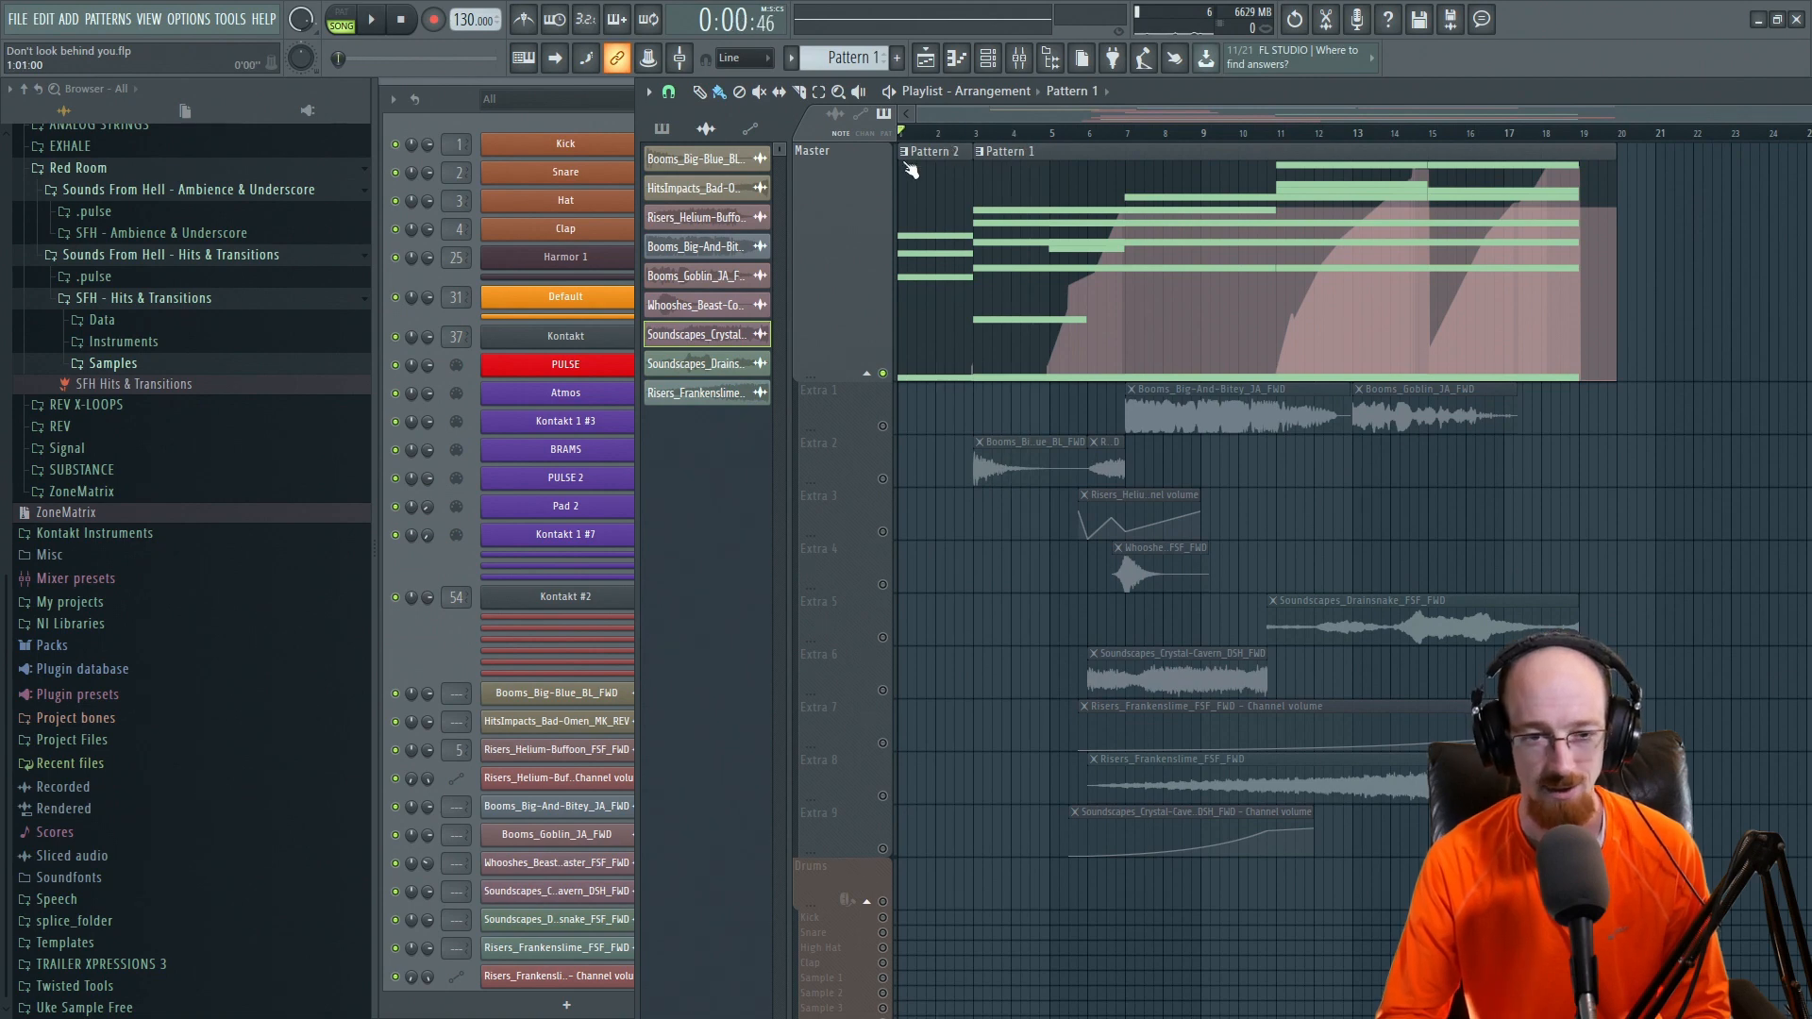
pyautogui.rightClick(883, 375)
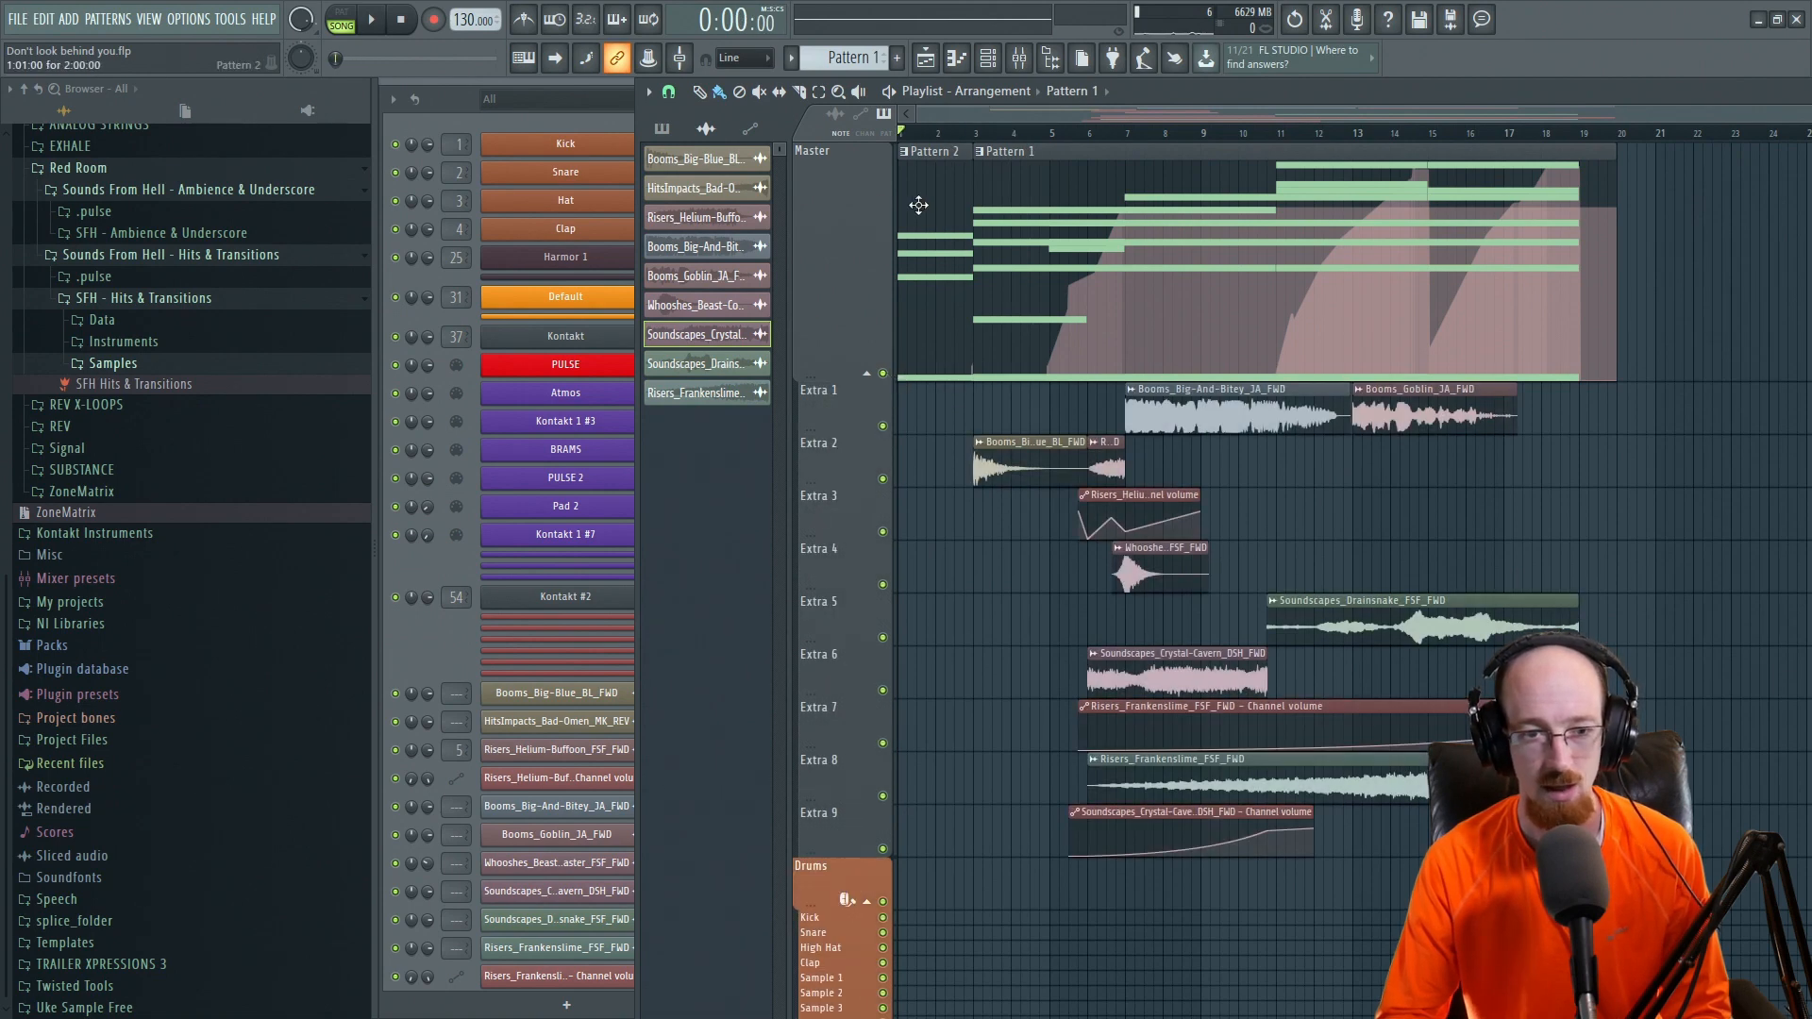
pyautogui.moveTo(936, 295); pyautogui.dragTo(1262, 284)
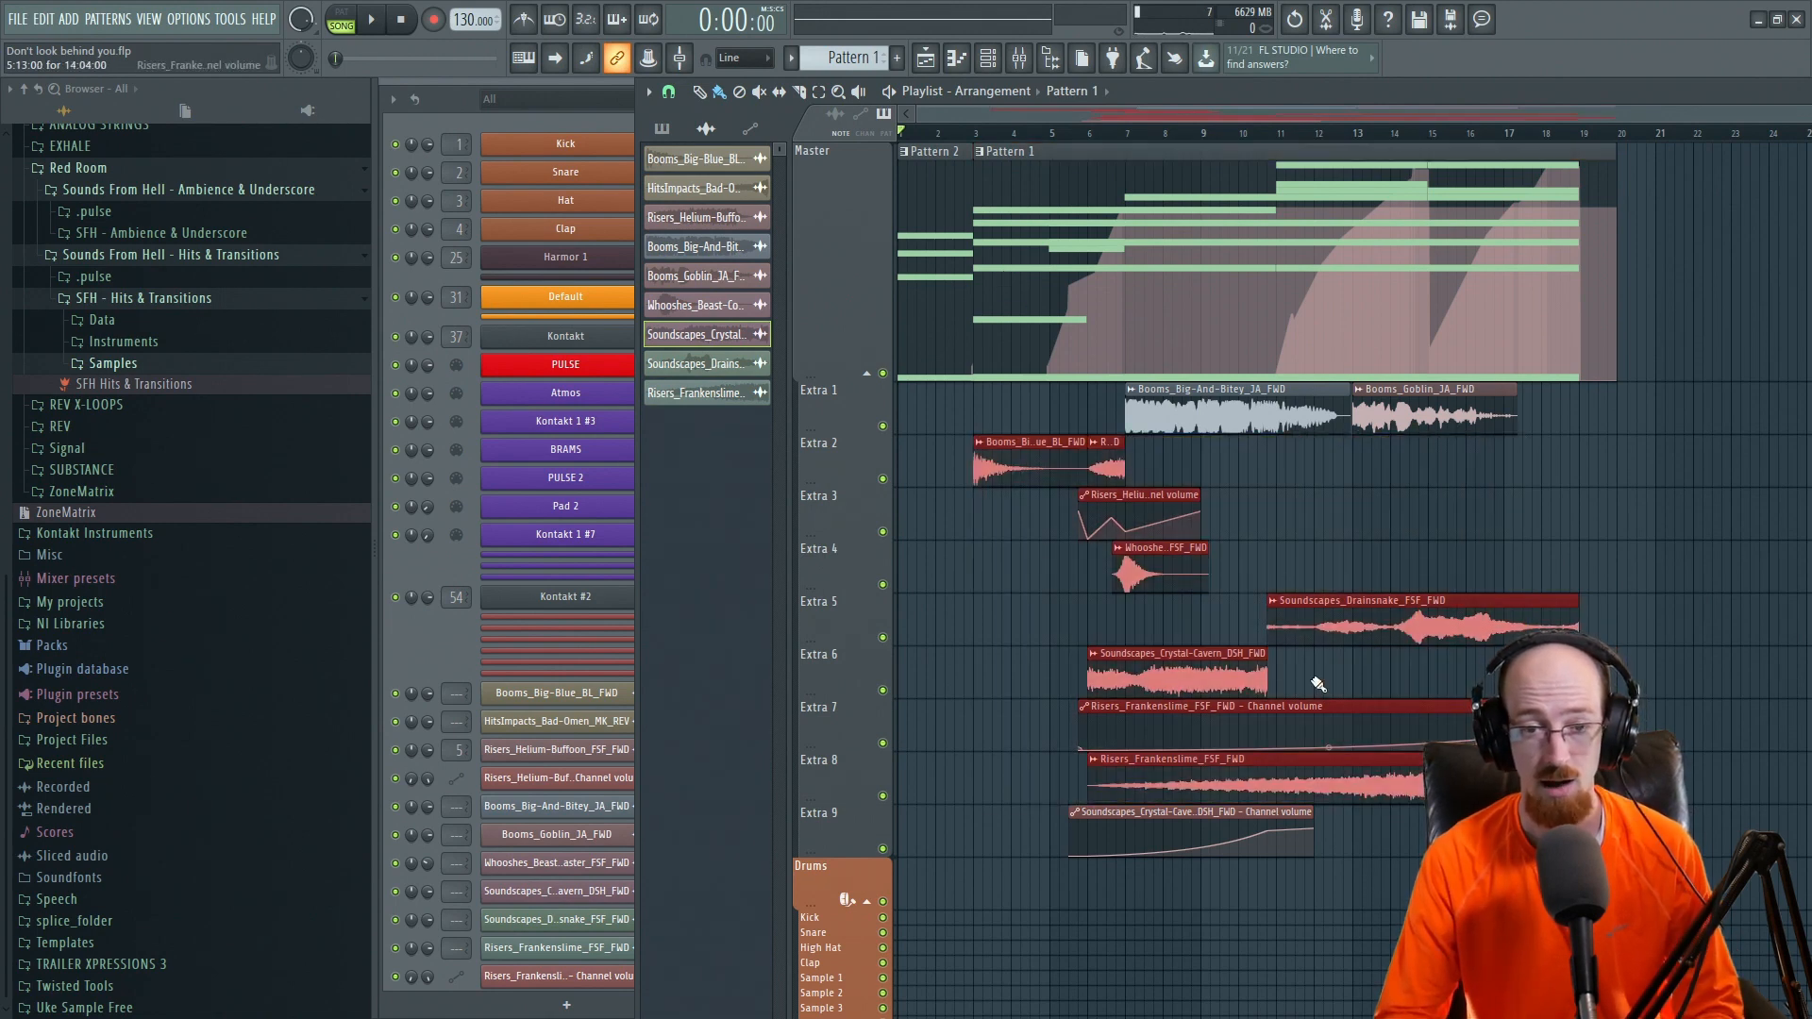
# Solo the Master track, play it from just before bar 3, and bring the channel rack to the front.
pyautogui.rightClick(884, 377)
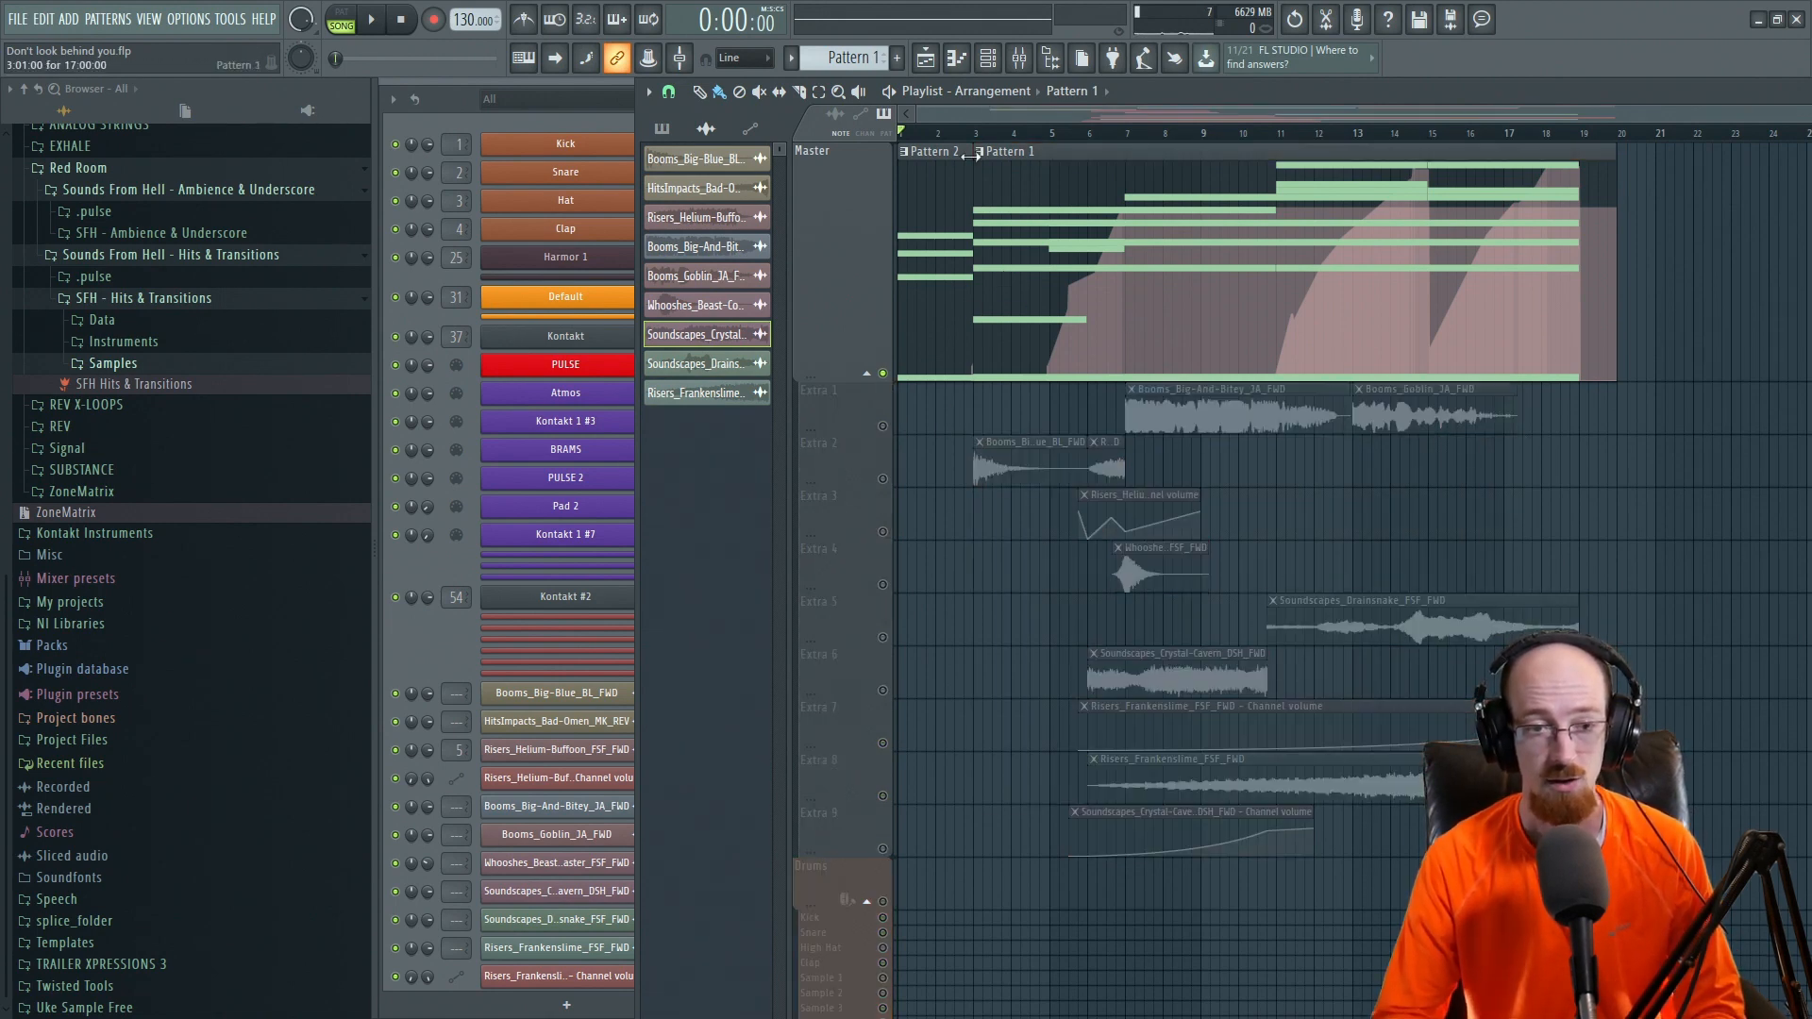
pyautogui.press('space')
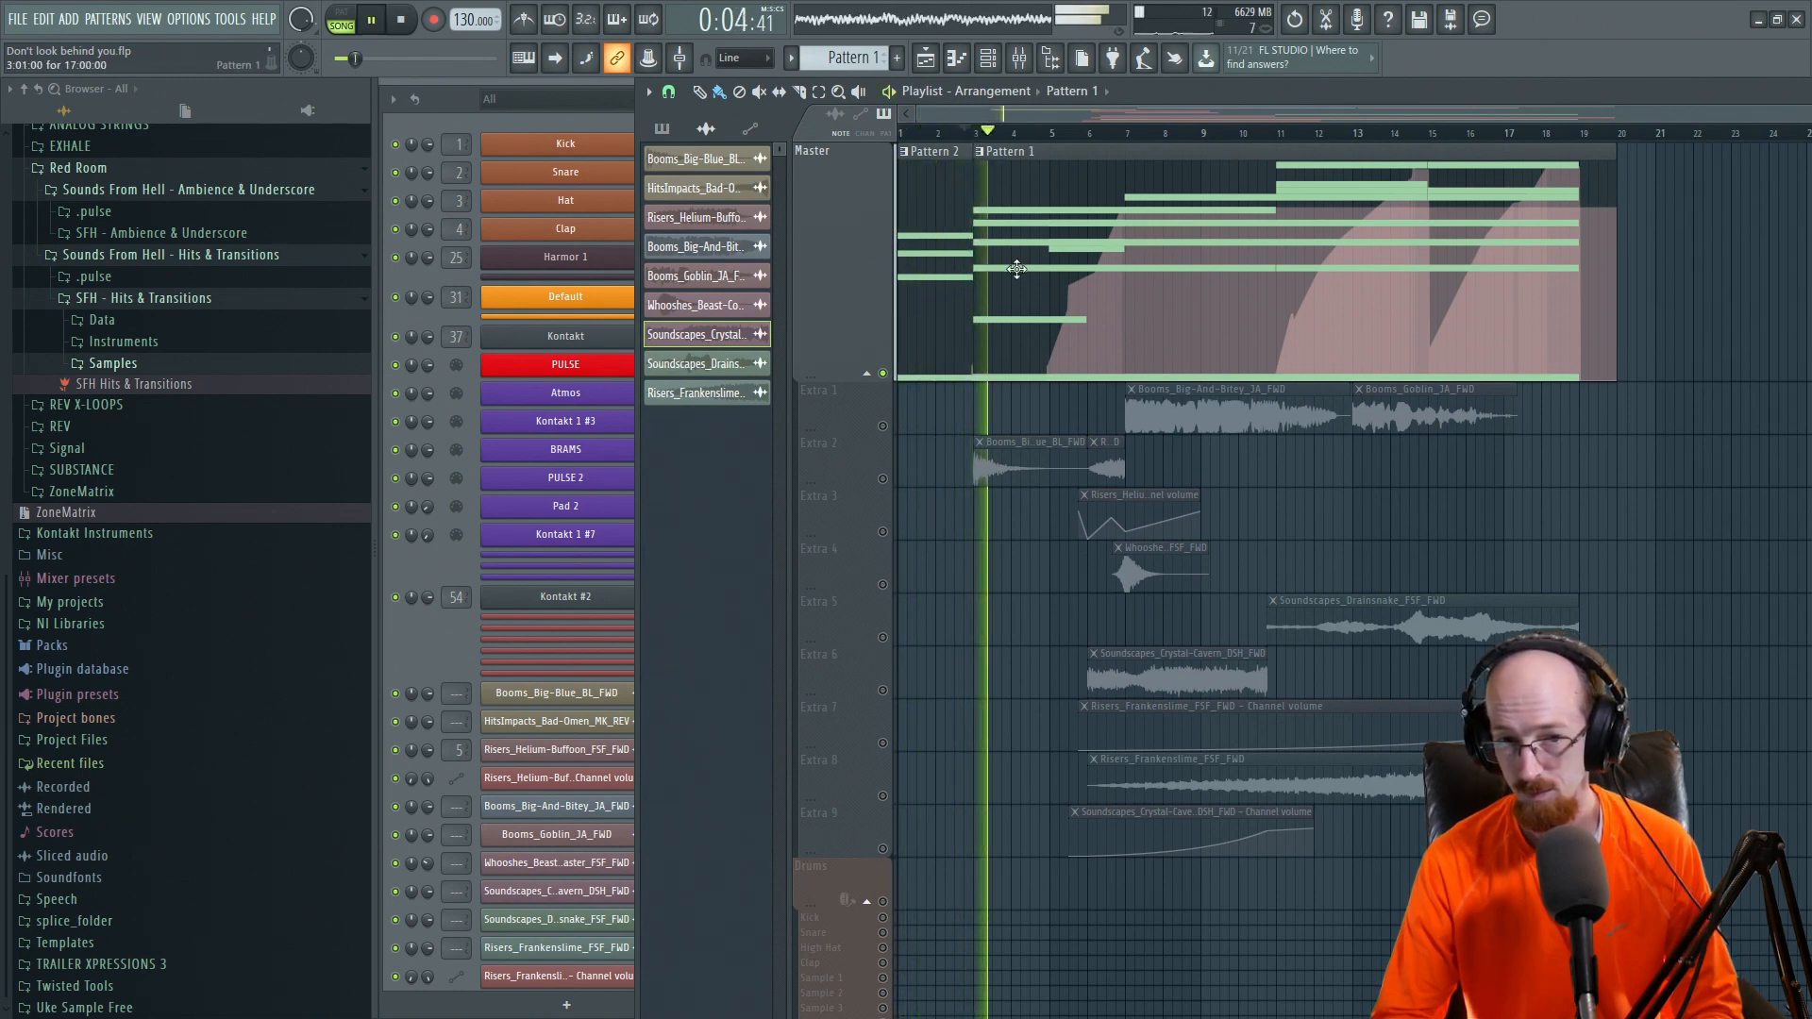
pyautogui.press('space')
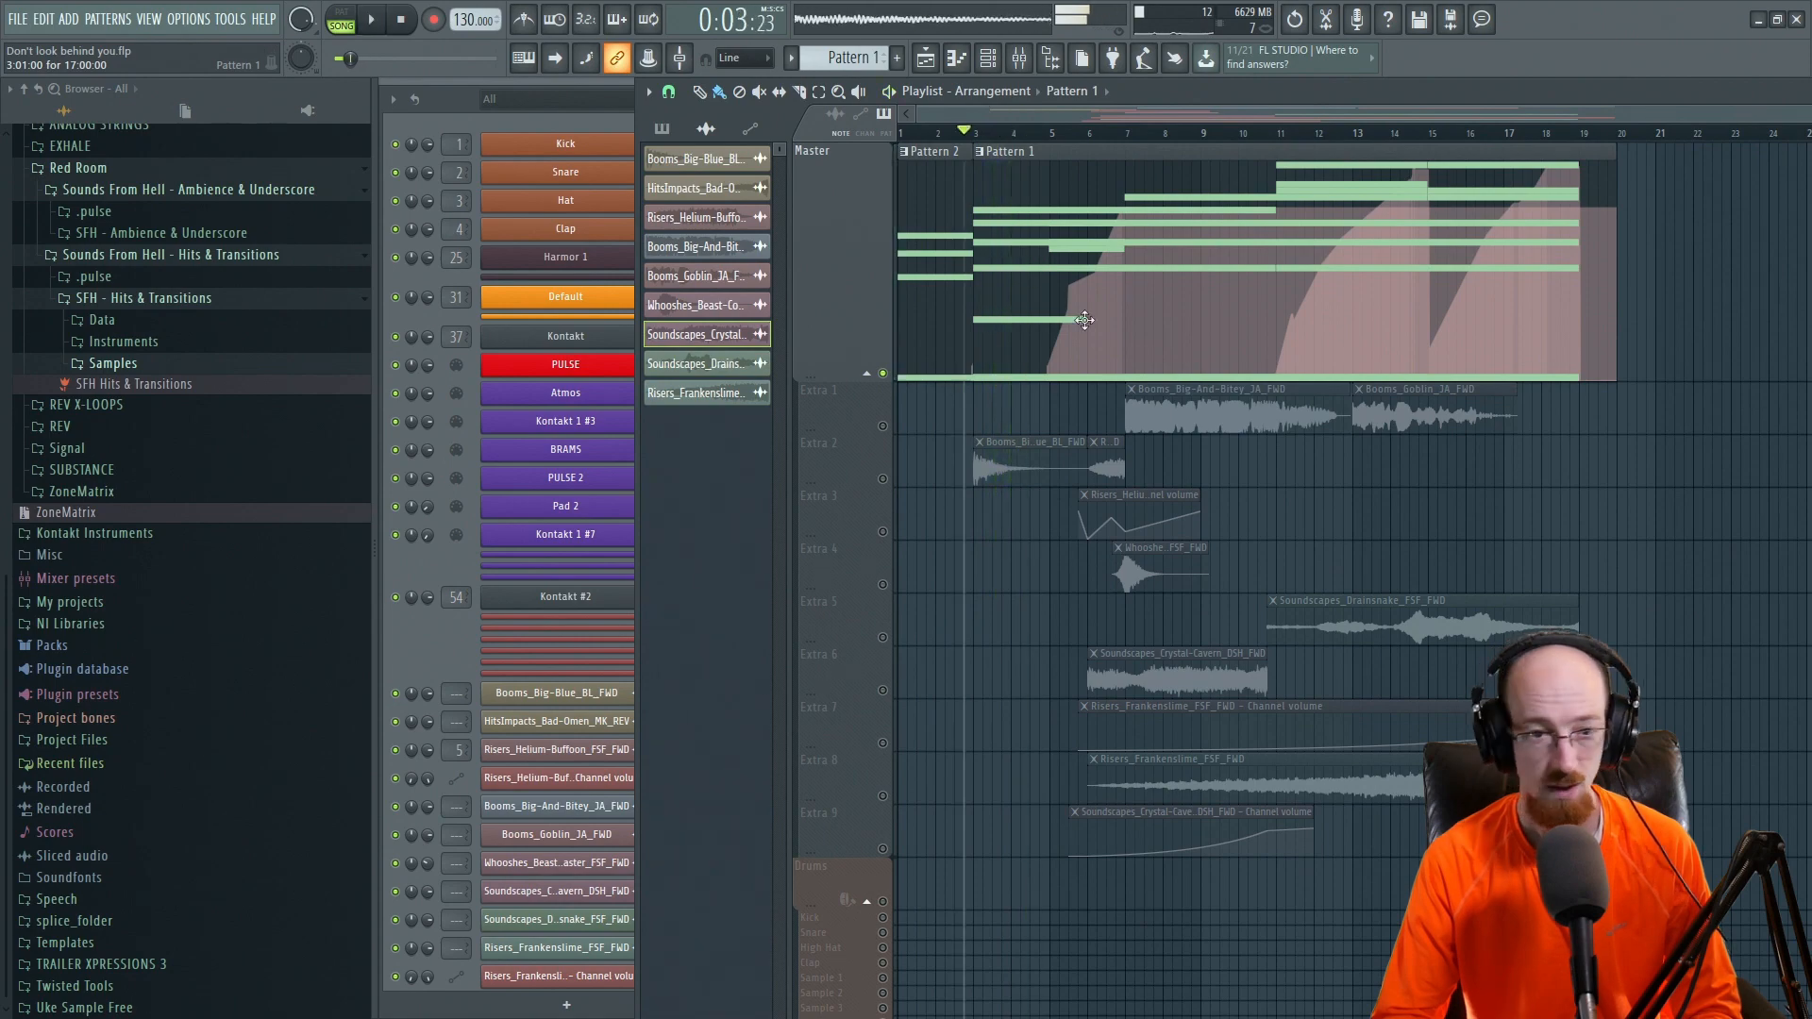
pyautogui.click(1055, 300)
pyautogui.click(420, 597)
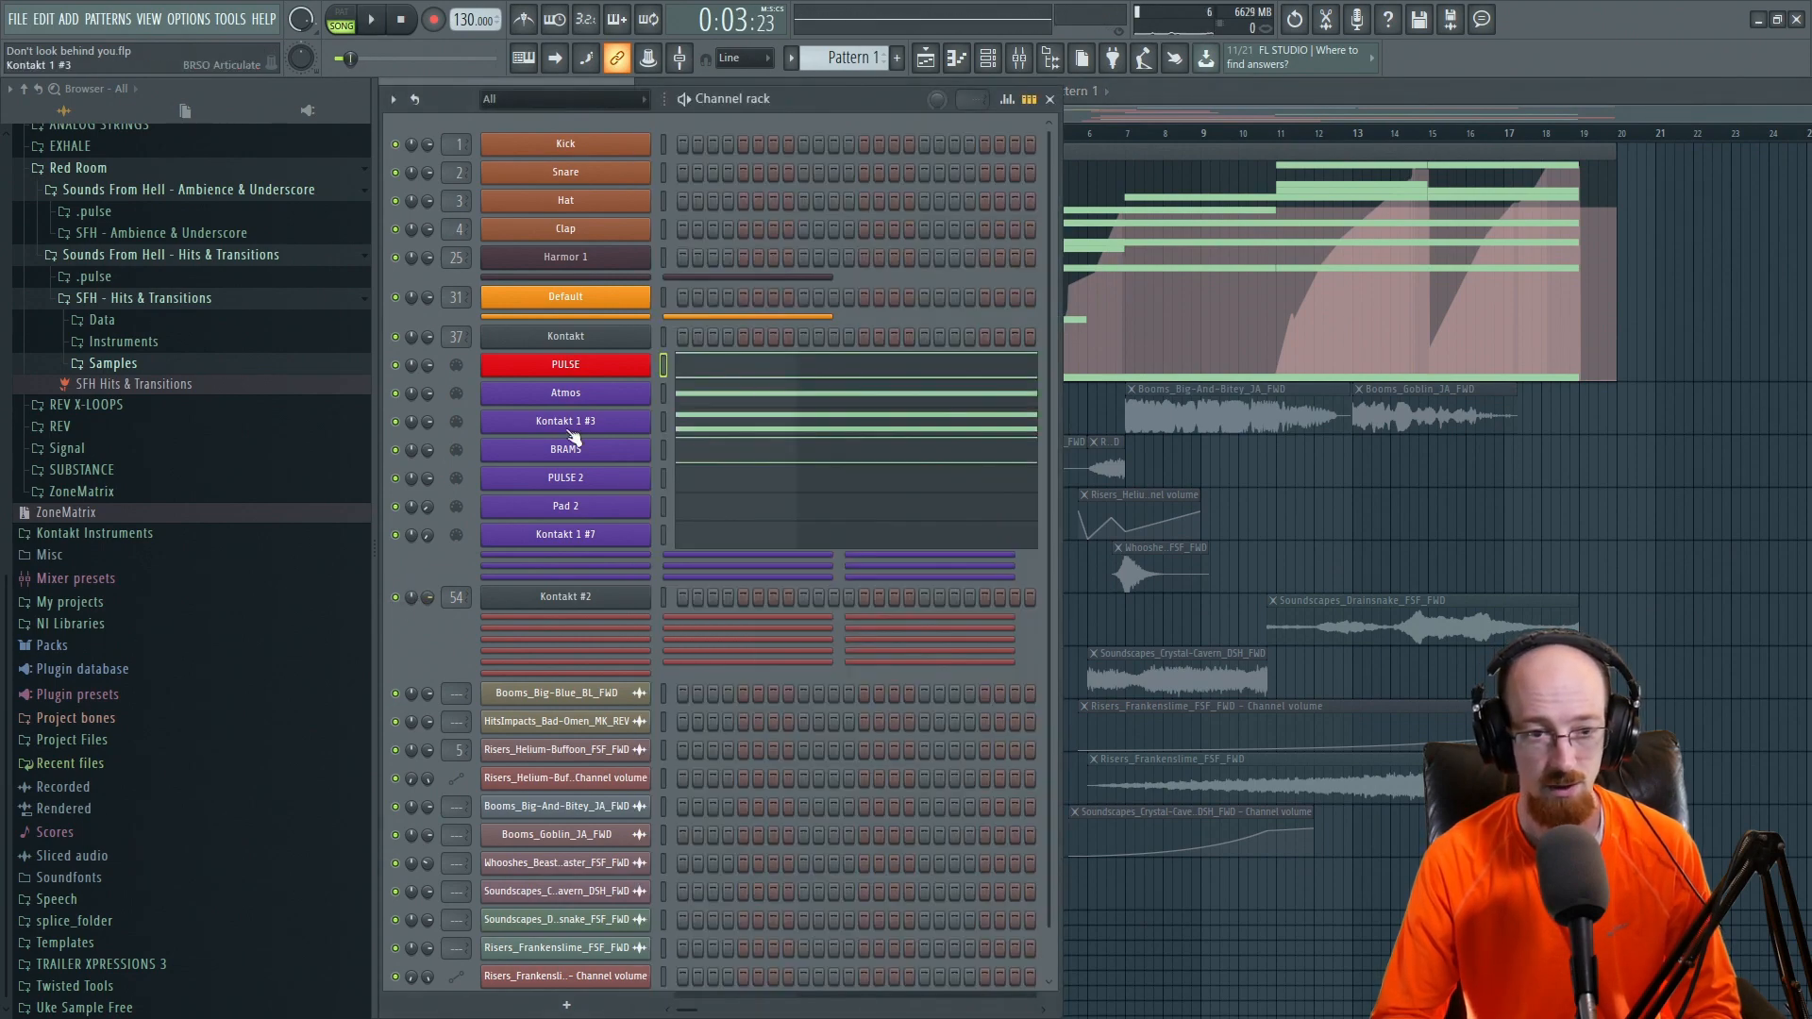
# Open the Kontakt 1 #3 channel in the piano roll, select all its notes, and close the piano roll.
pyautogui.click(732, 422)
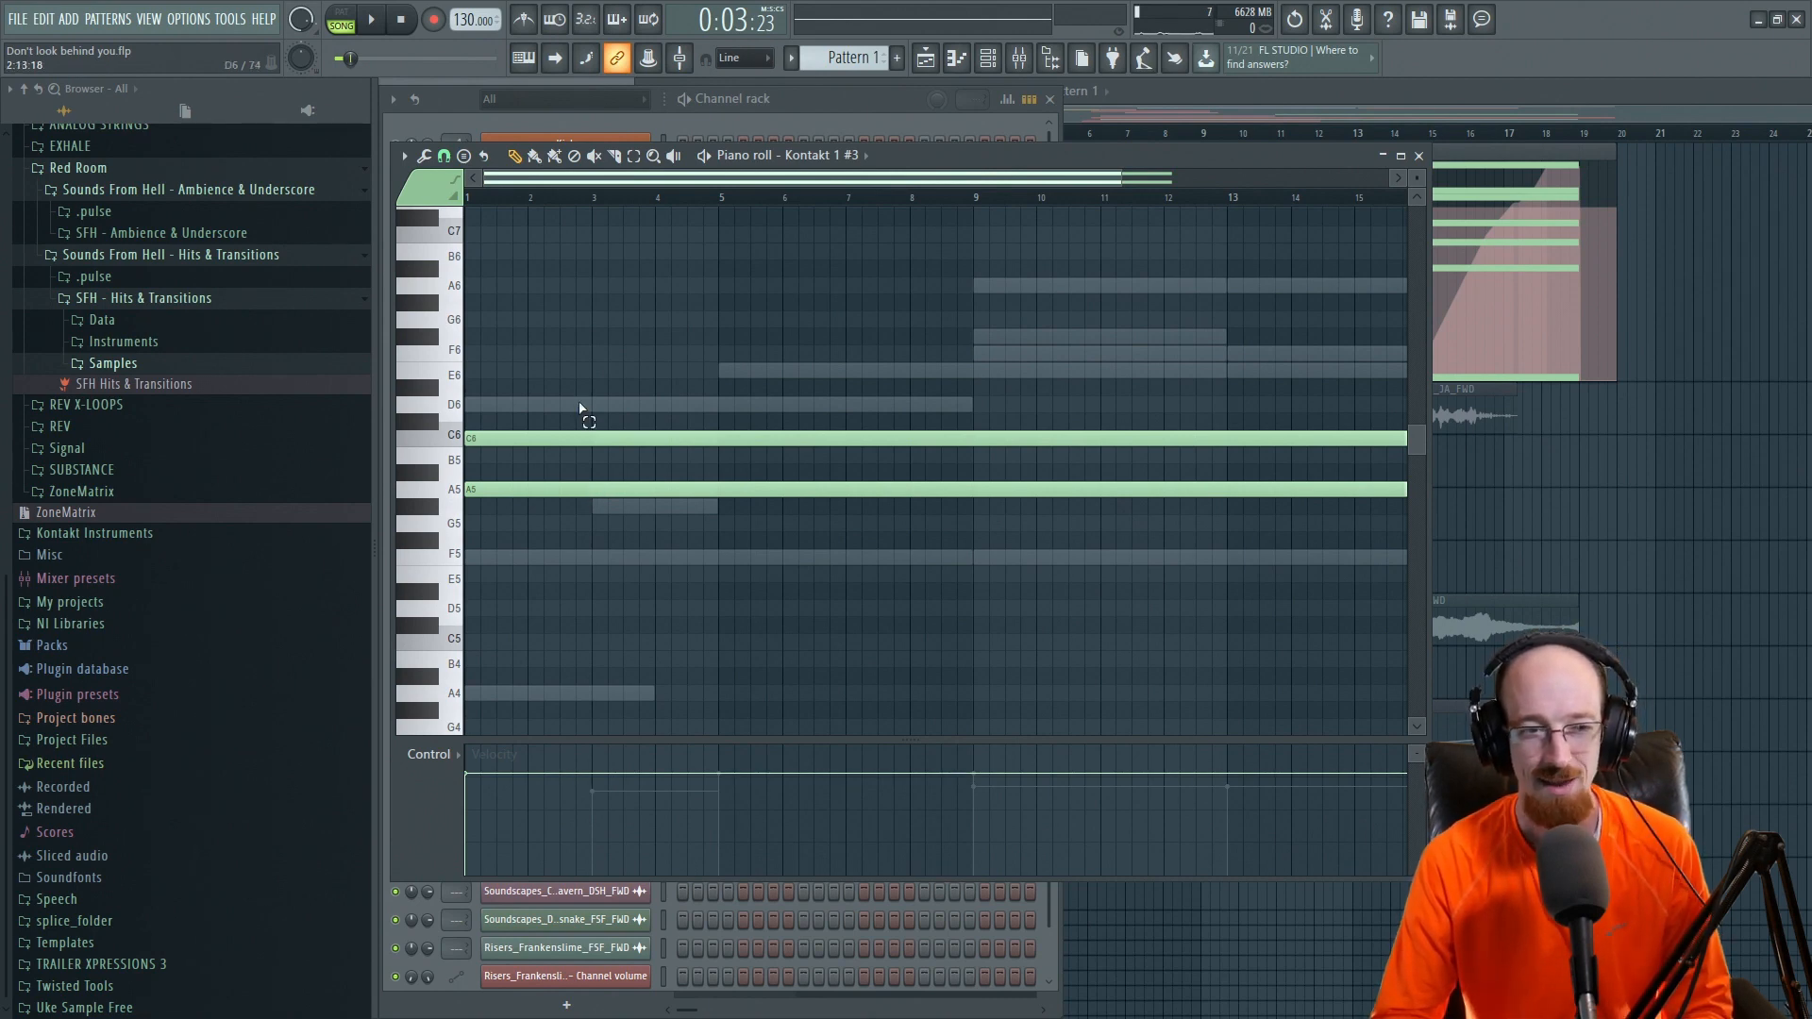
pyautogui.hotkey('ctrl', 'a')
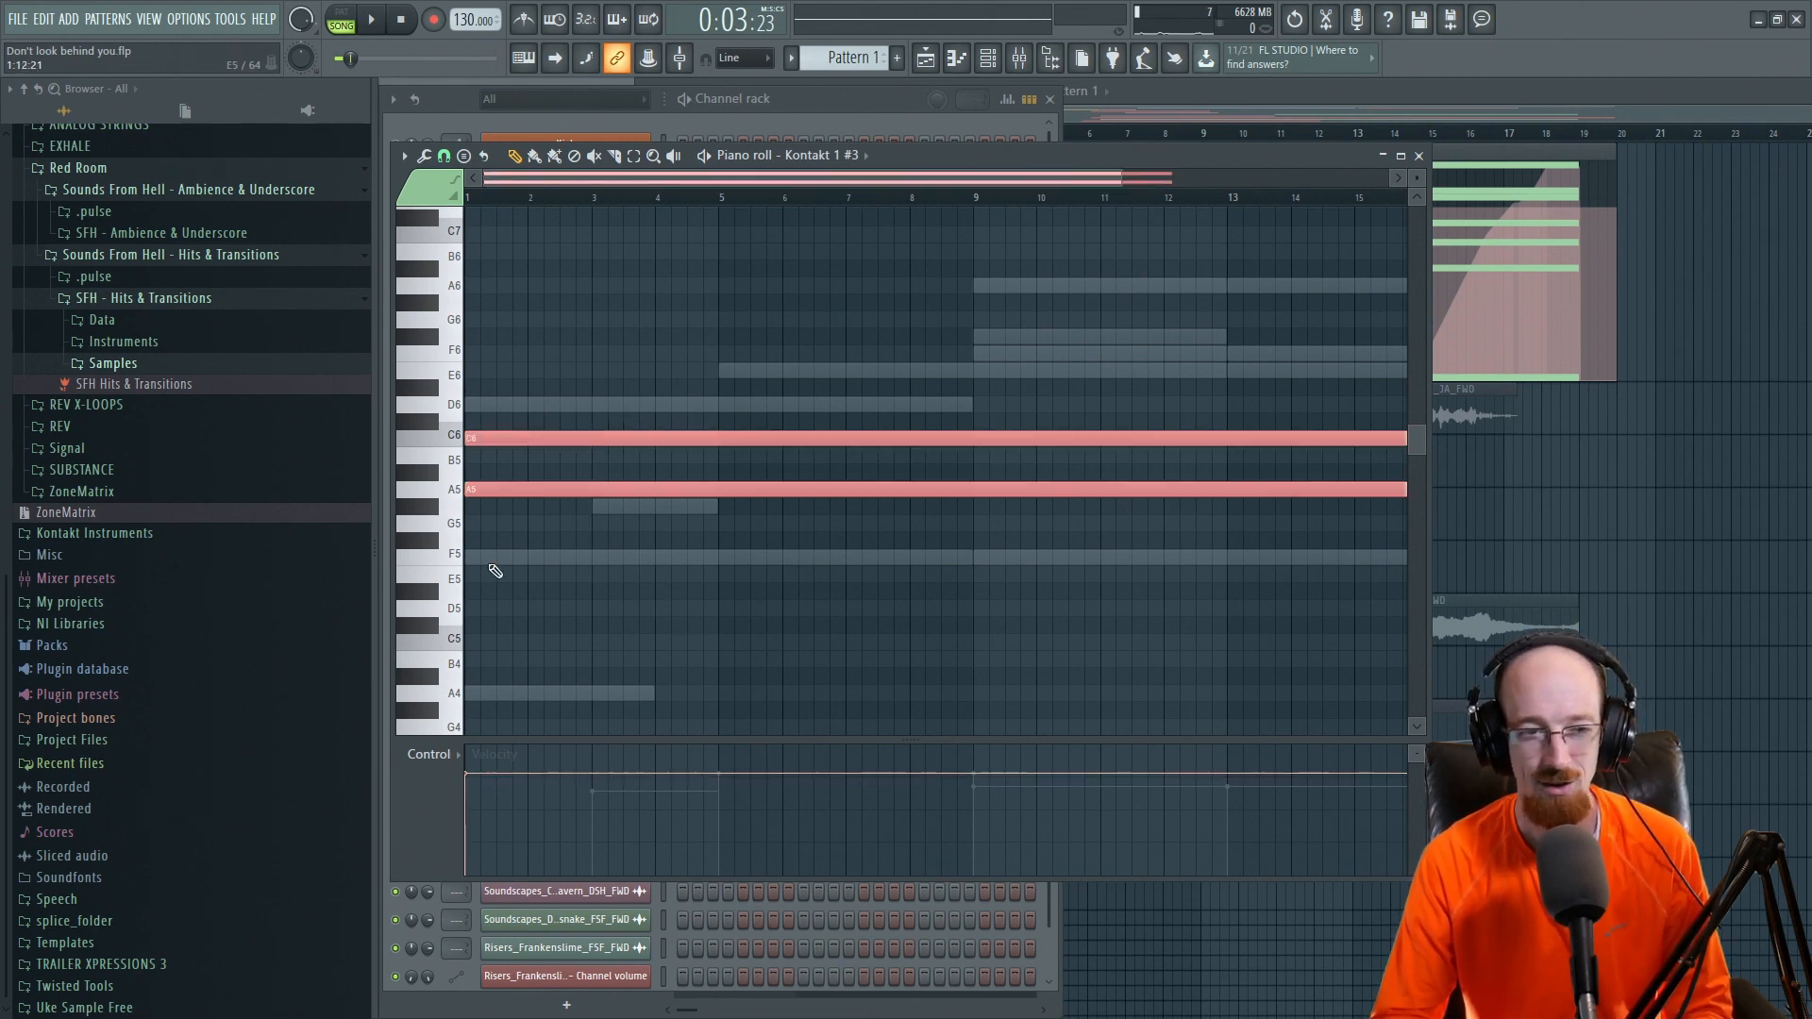
pyautogui.click(1419, 156)
# Play the arrangement from just before bar 11 with only the Master track soloed.
pyautogui.click(1268, 133)
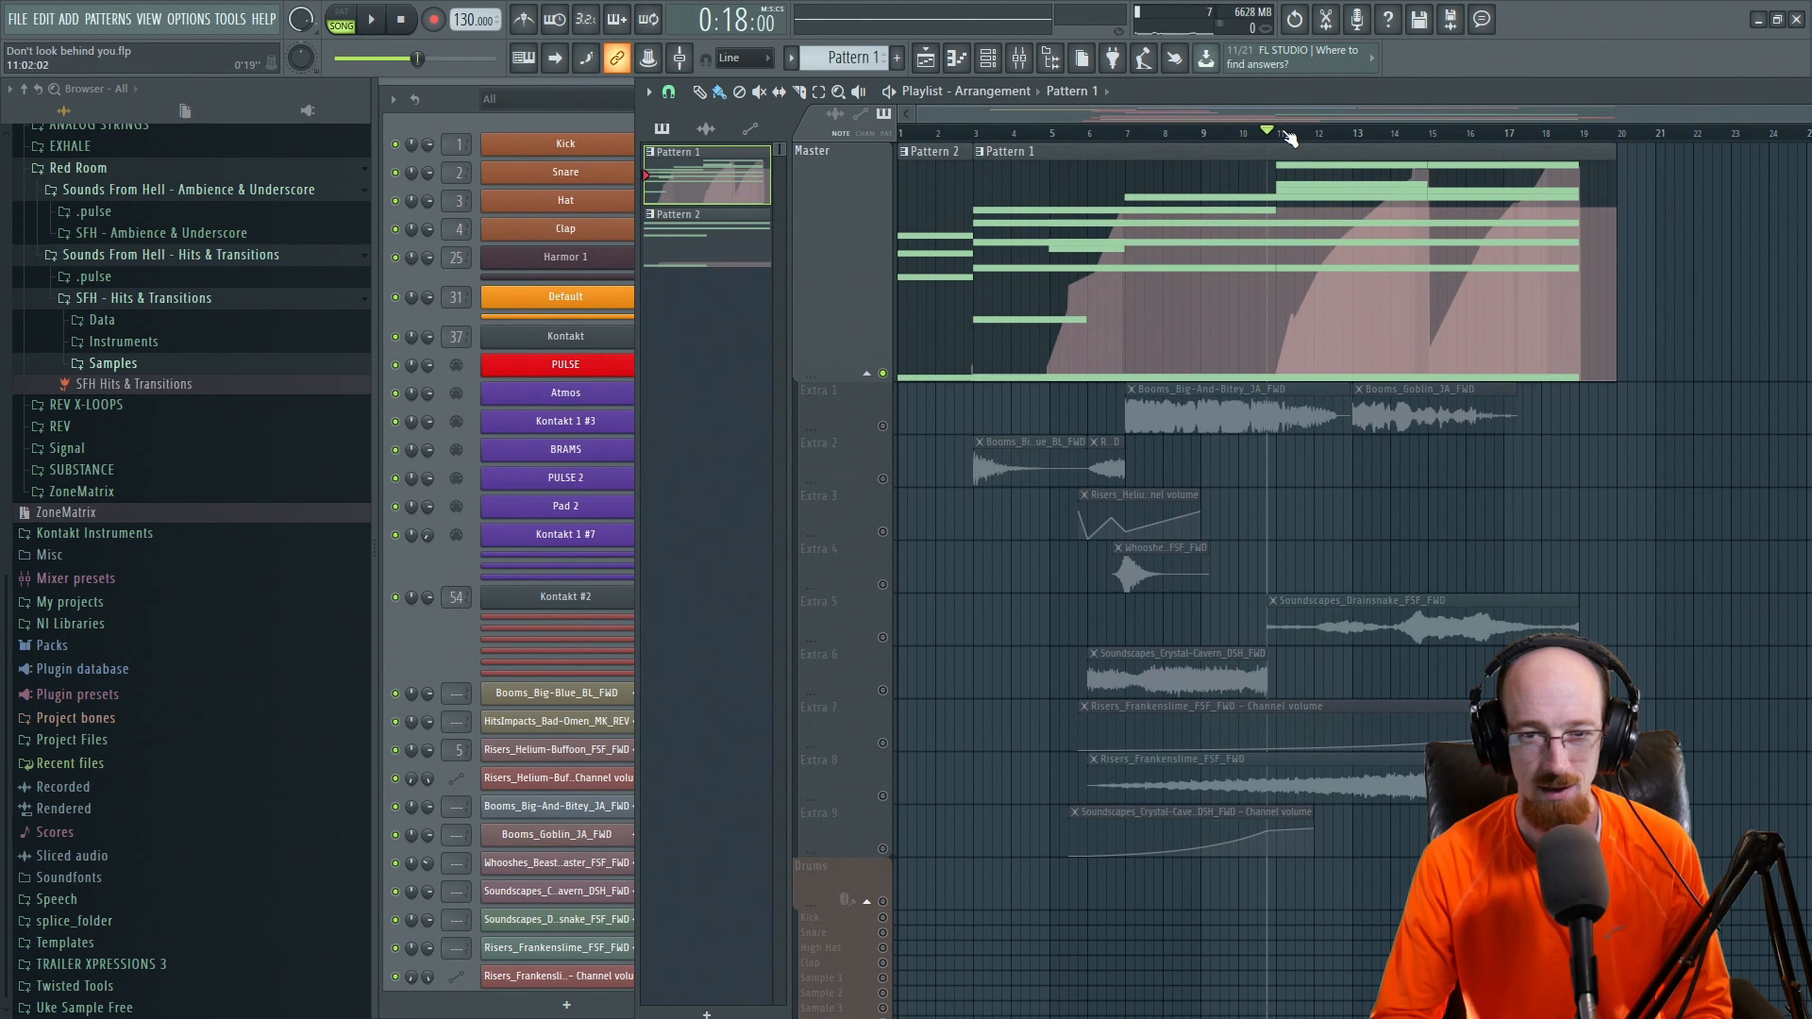
pyautogui.press('space')
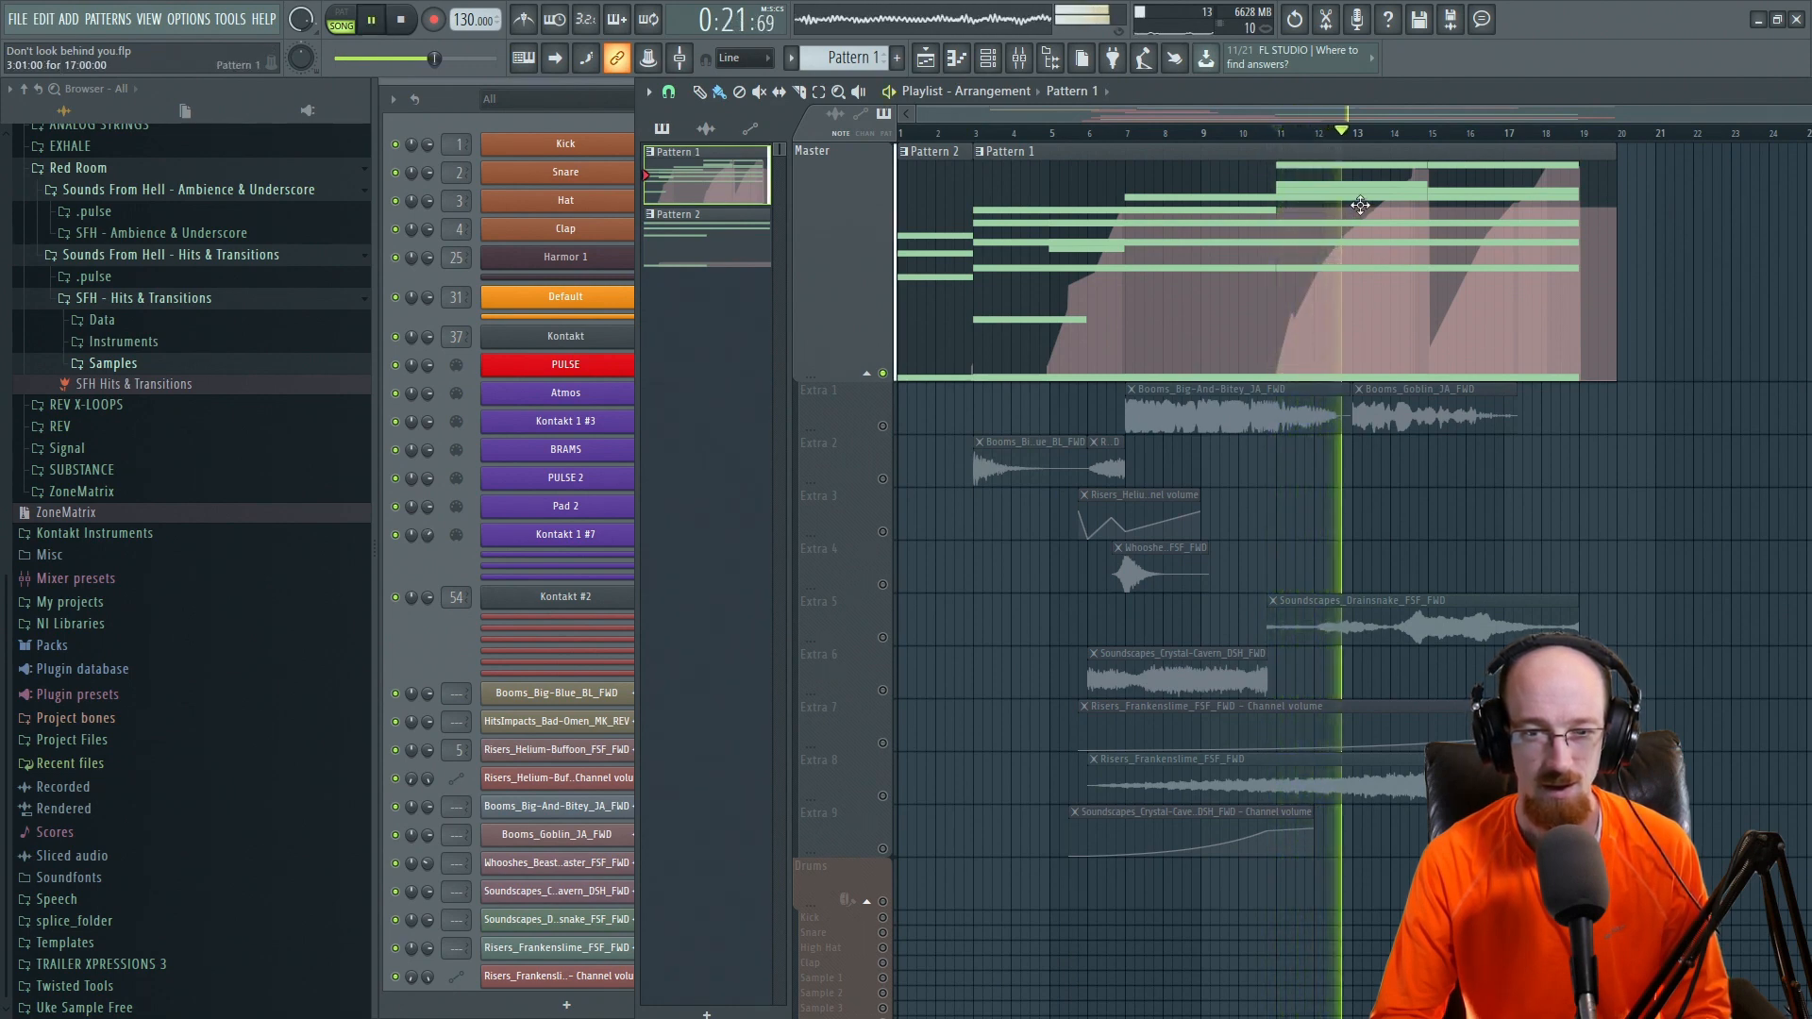
pyautogui.press('space')
# Open the Pad 2 channel in the piano roll, select its C6, A5 and G#5 notes, and close the piano roll.
pyautogui.click(441, 596)
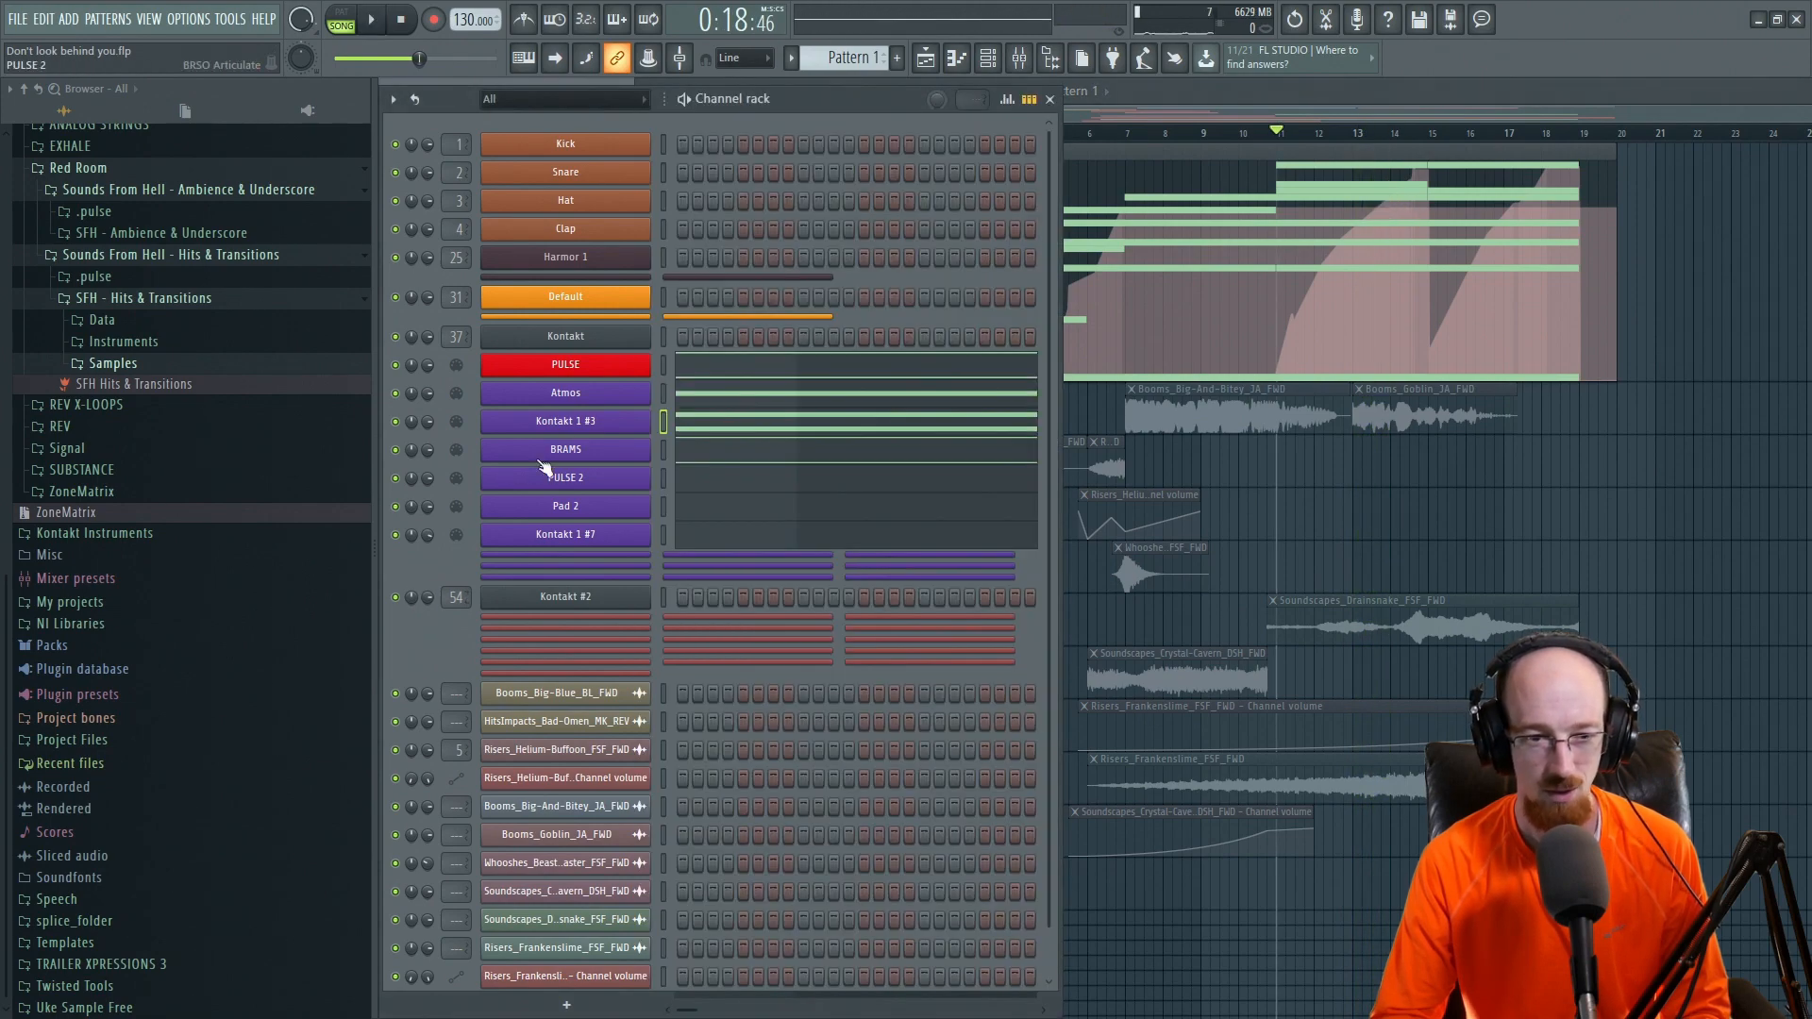
pyautogui.click(717, 516)
pyautogui.scroll(4, 593, 561)
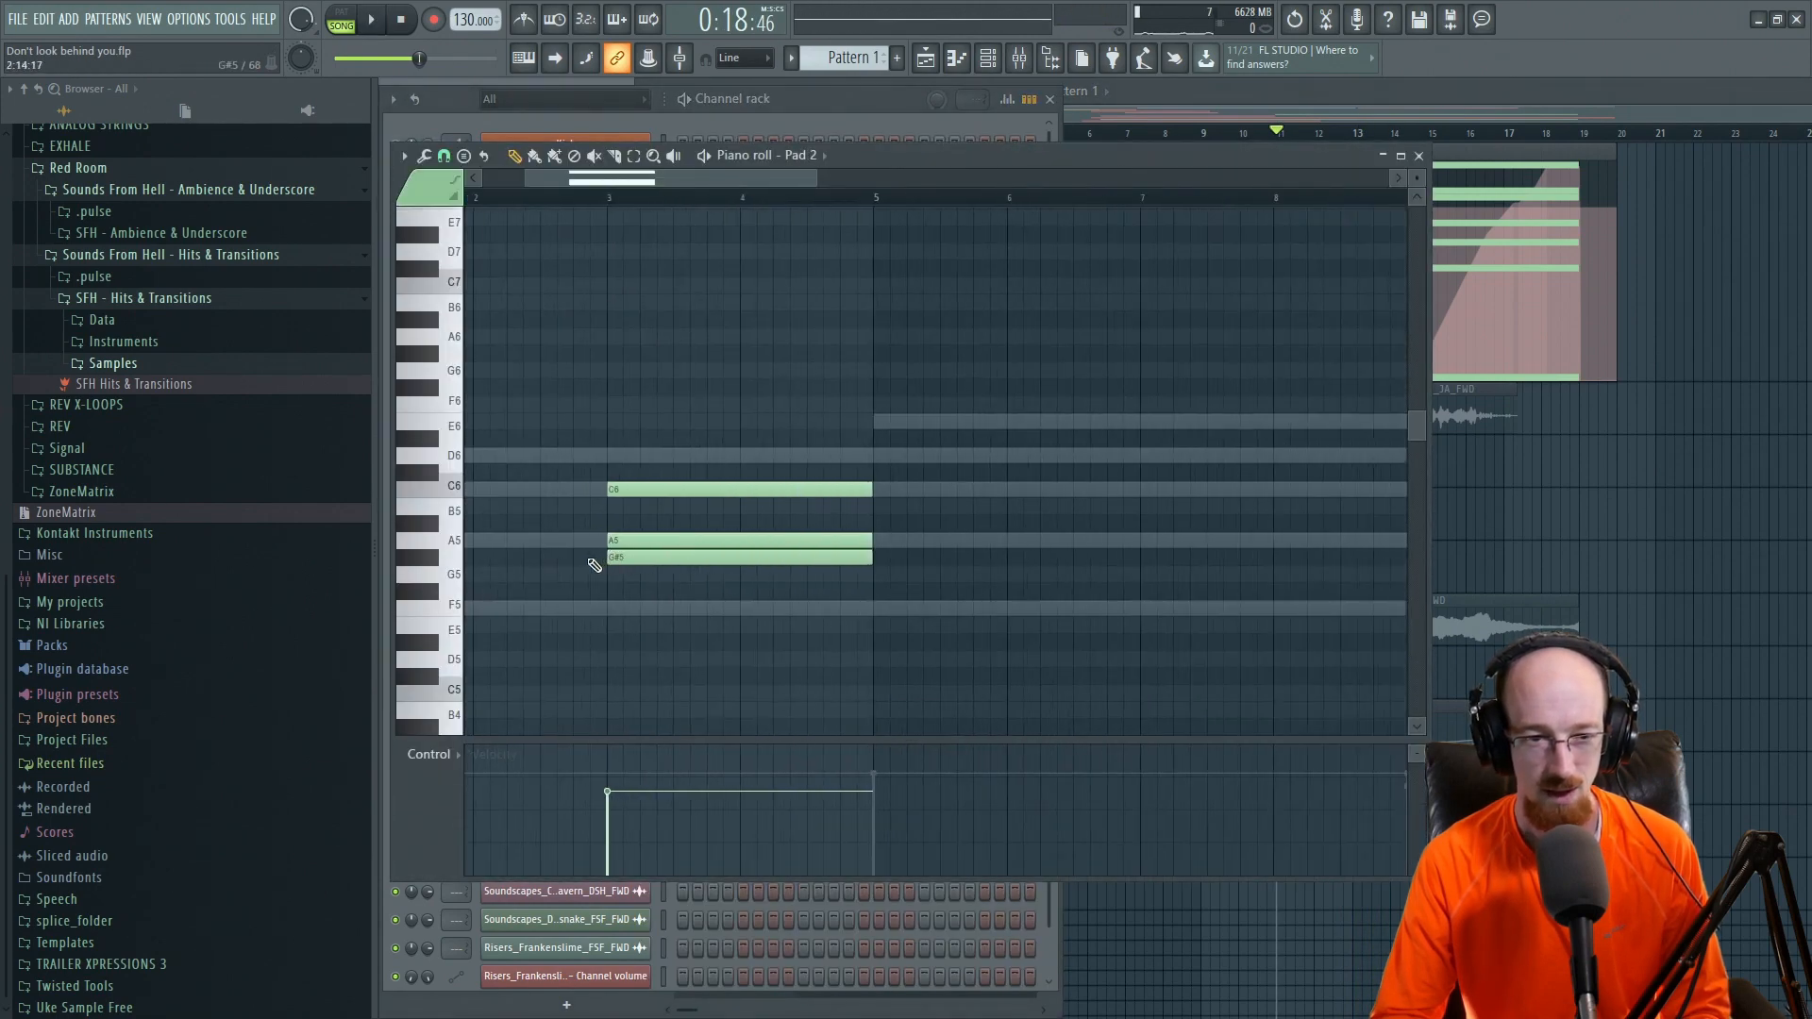
pyautogui.moveTo(879, 538); pyautogui.dragTo(974, 614)
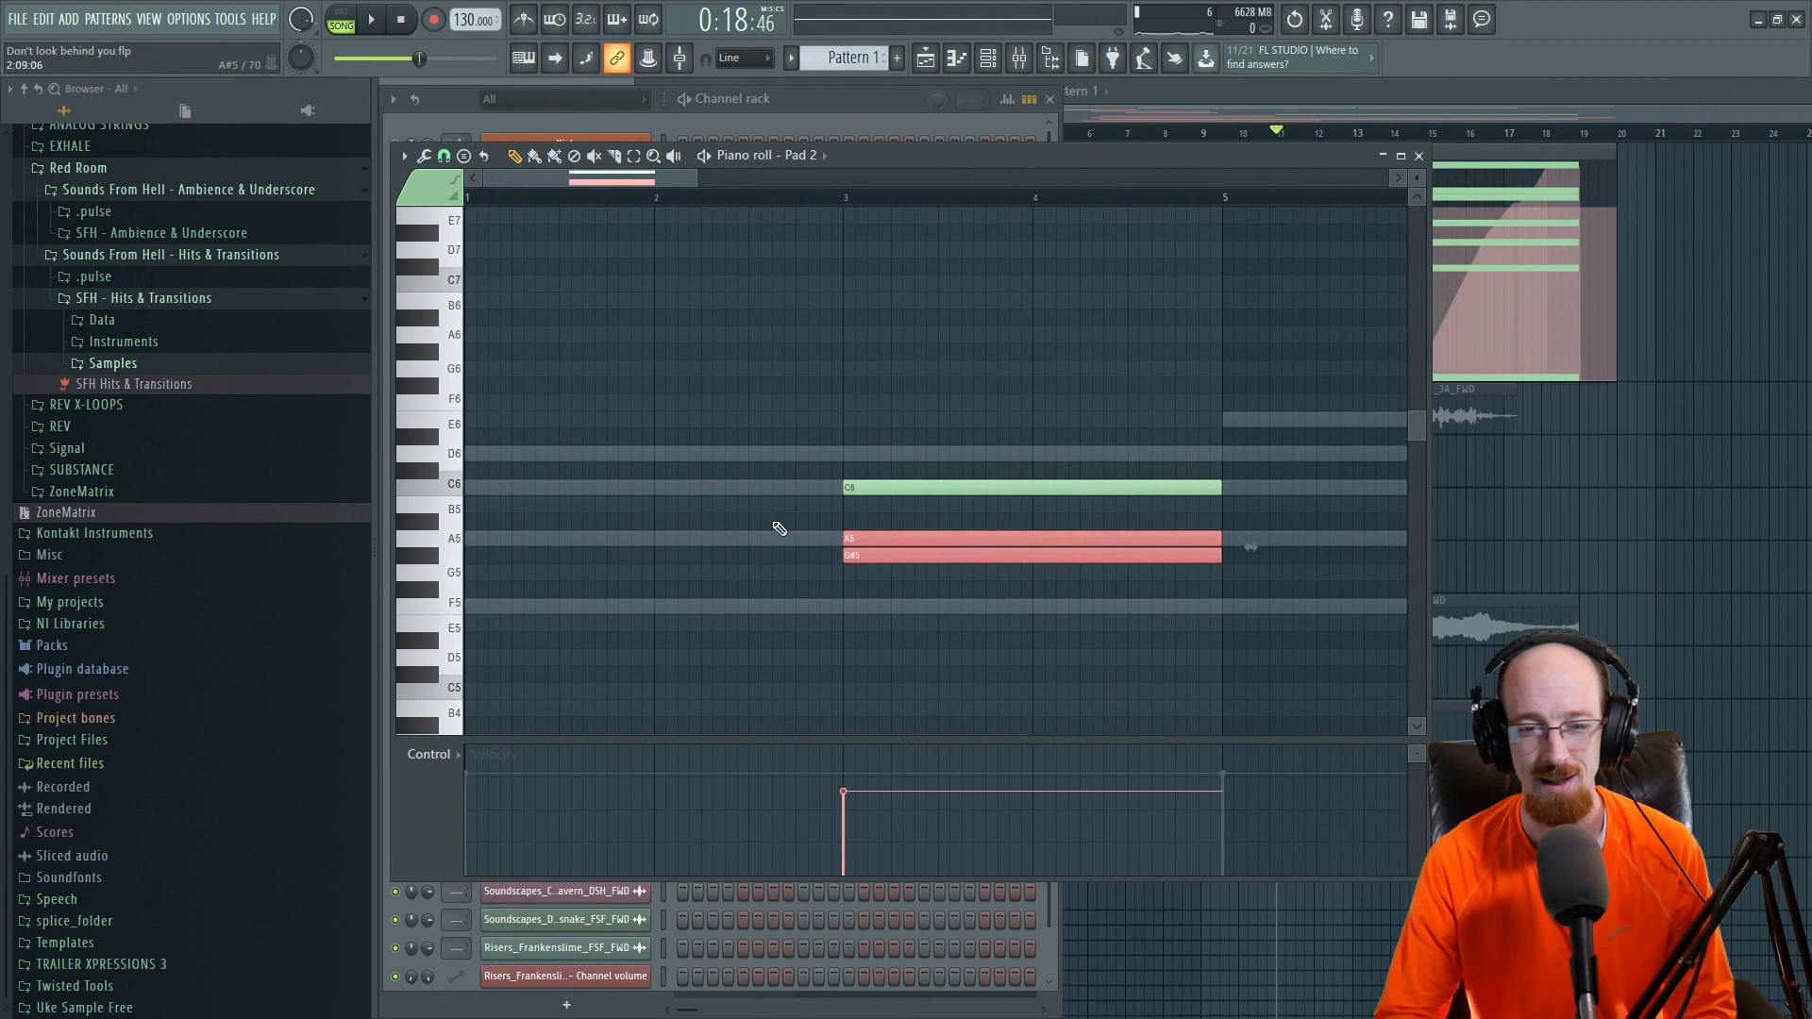
pyautogui.moveTo(988, 396); pyautogui.dragTo(929, 492)
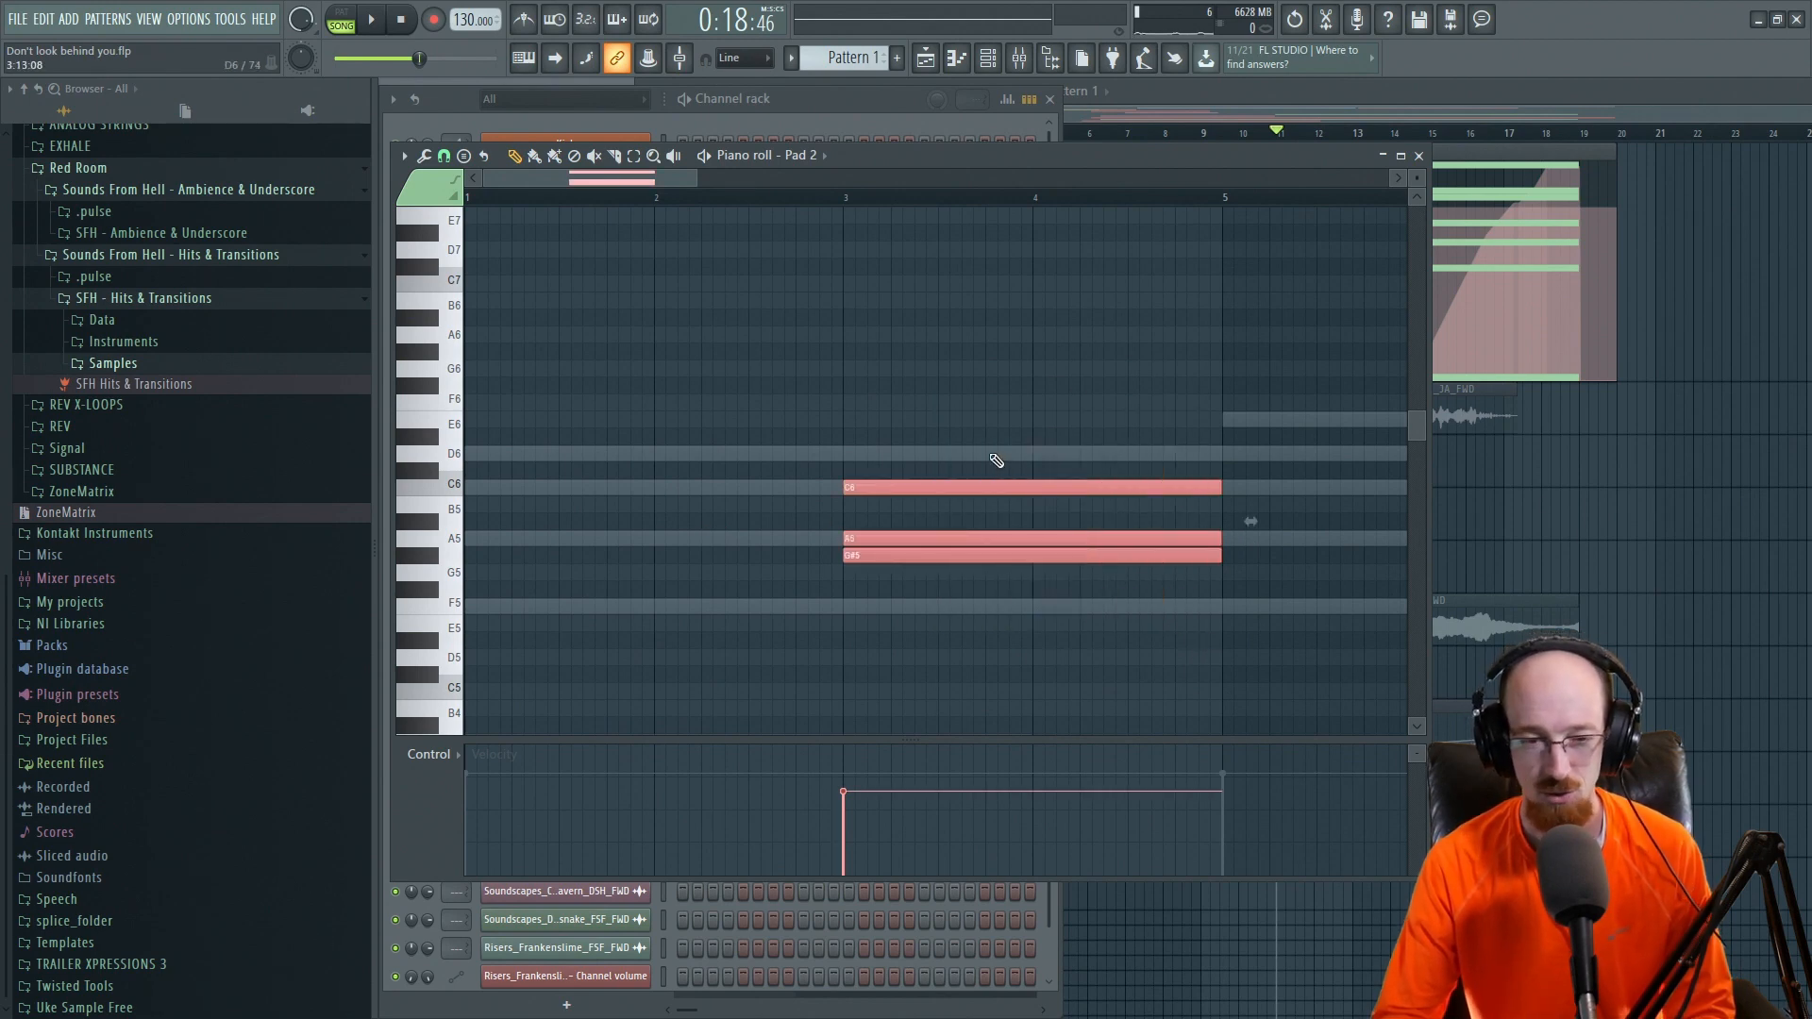
pyautogui.moveTo(874, 156); pyautogui.dragTo(890, 117)
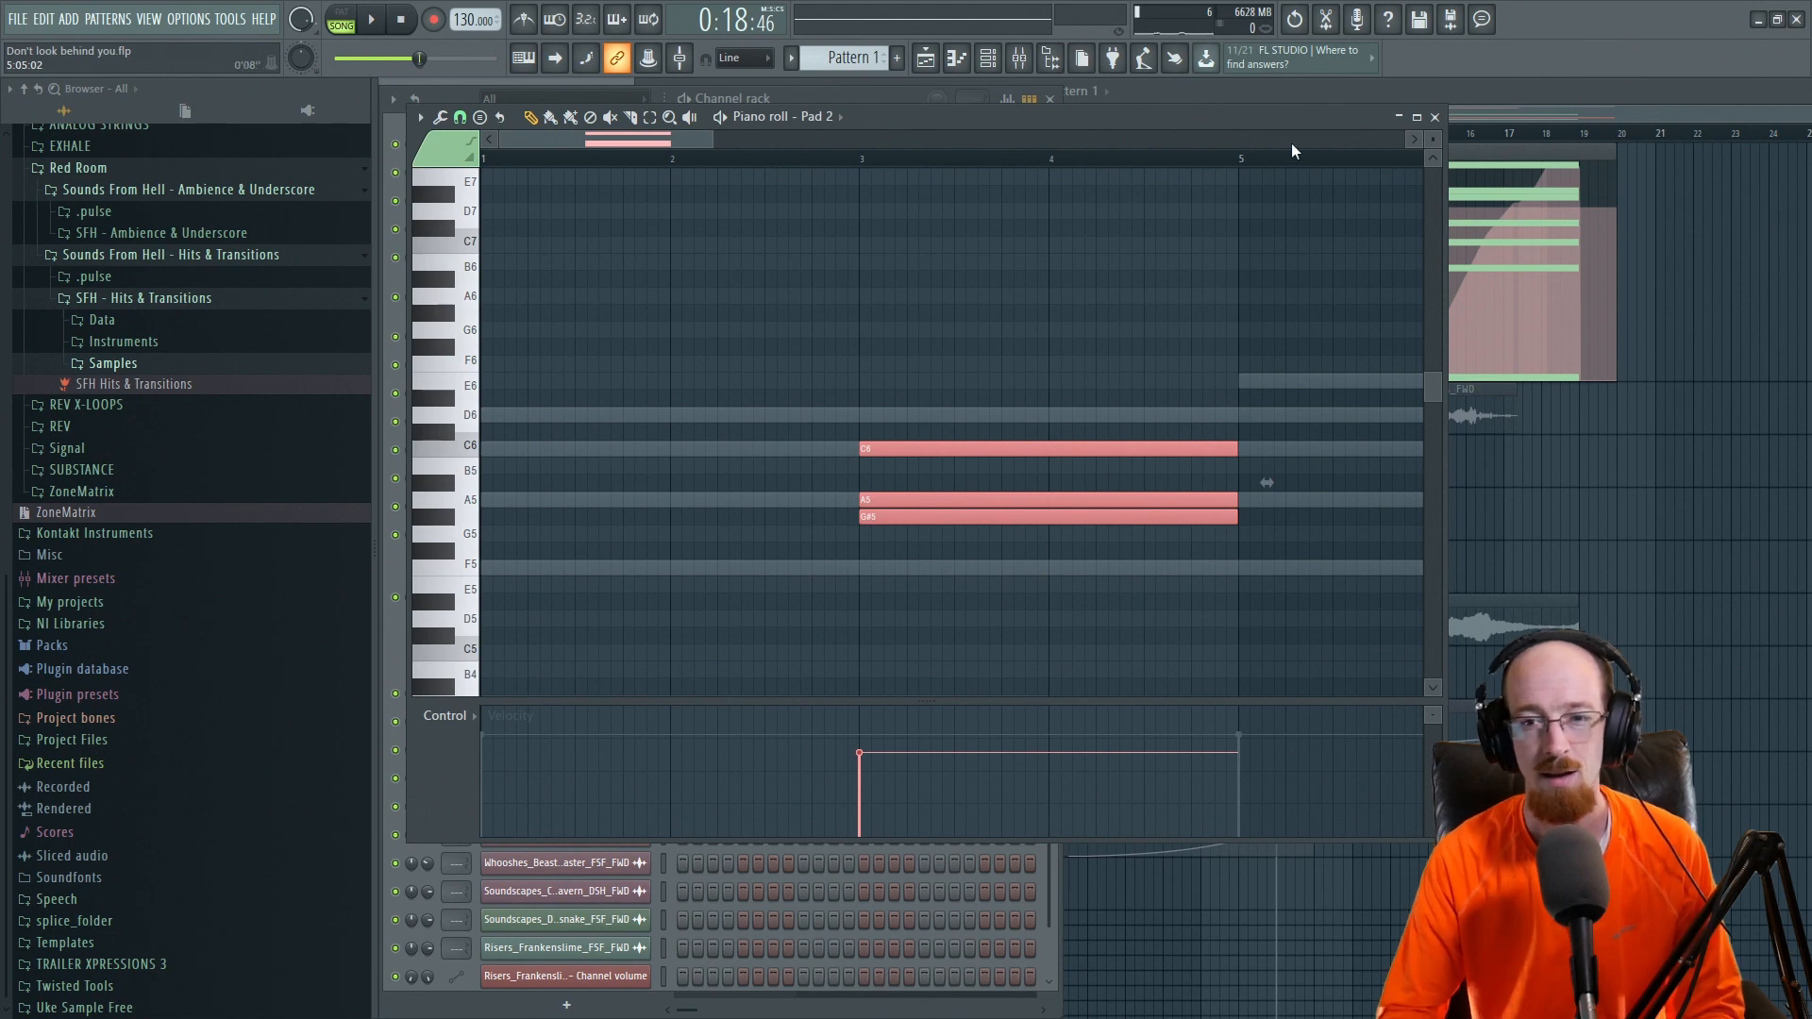
pyautogui.click(1435, 116)
# Bring the playlist to the front and unsolo the Master track so that all tracks are enabled.
pyautogui.click(1355, 110)
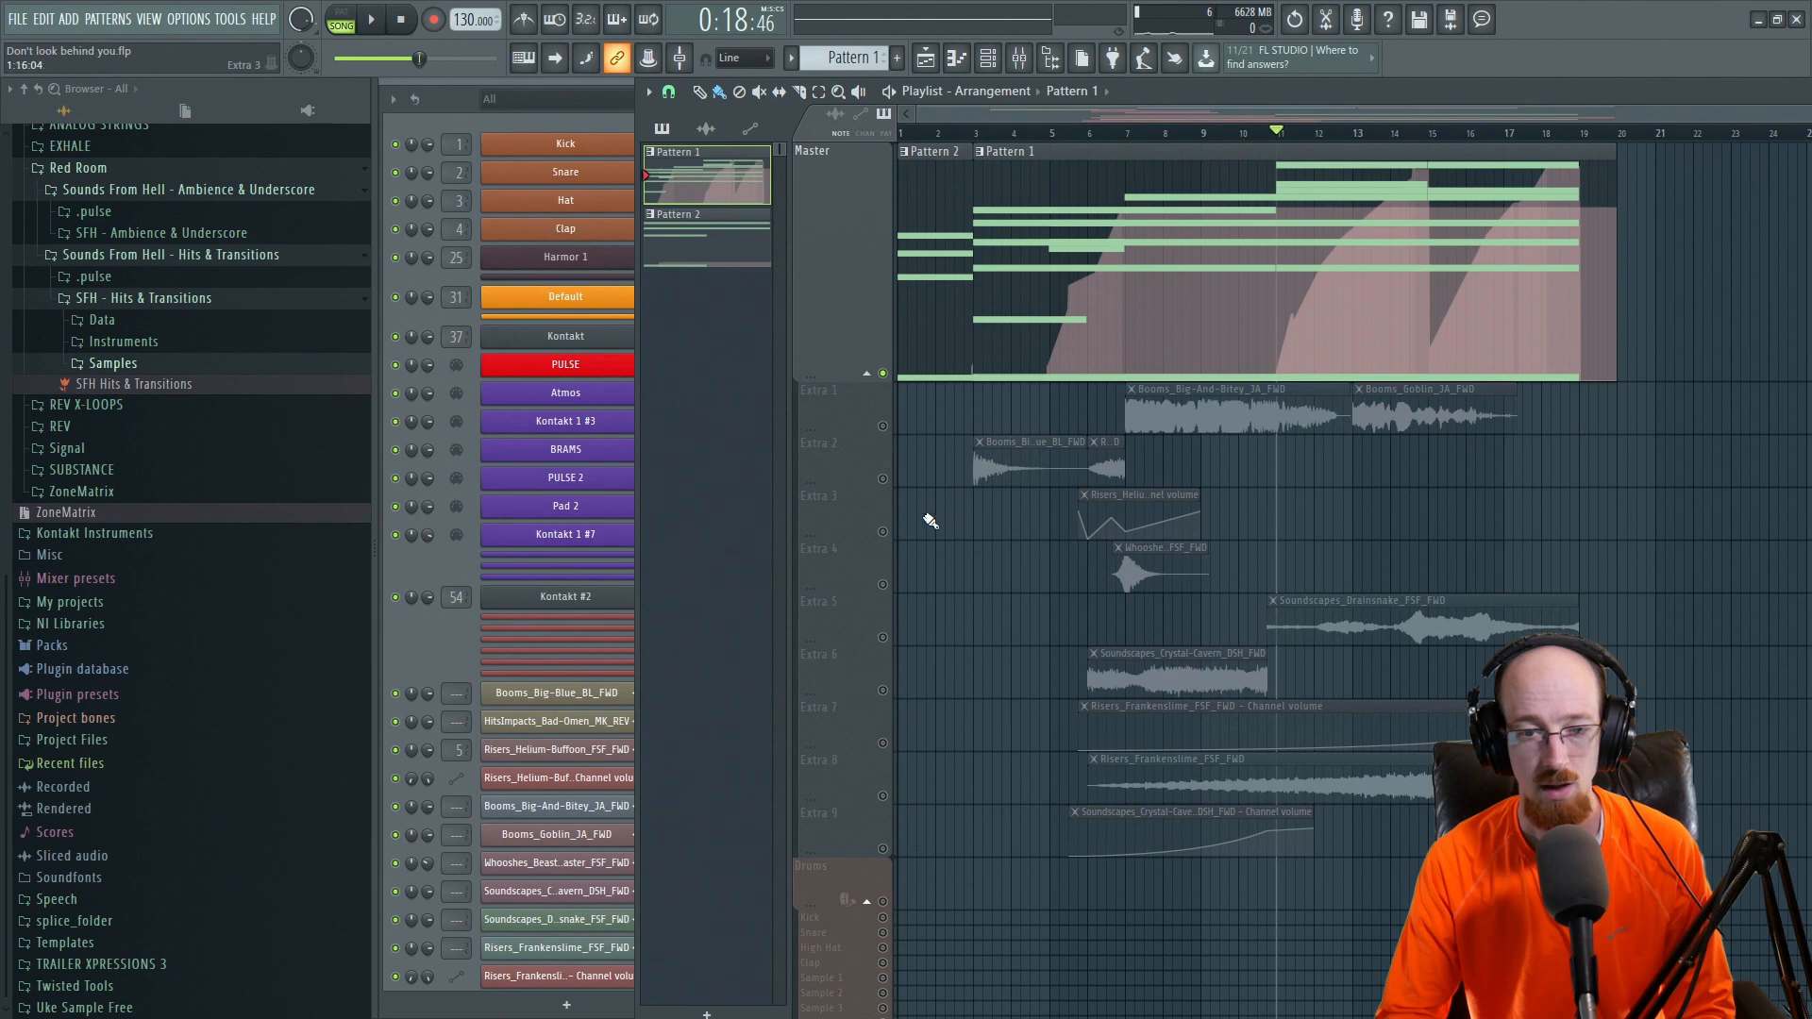
pyautogui.rightClick(882, 698)
pyautogui.click(858, 695)
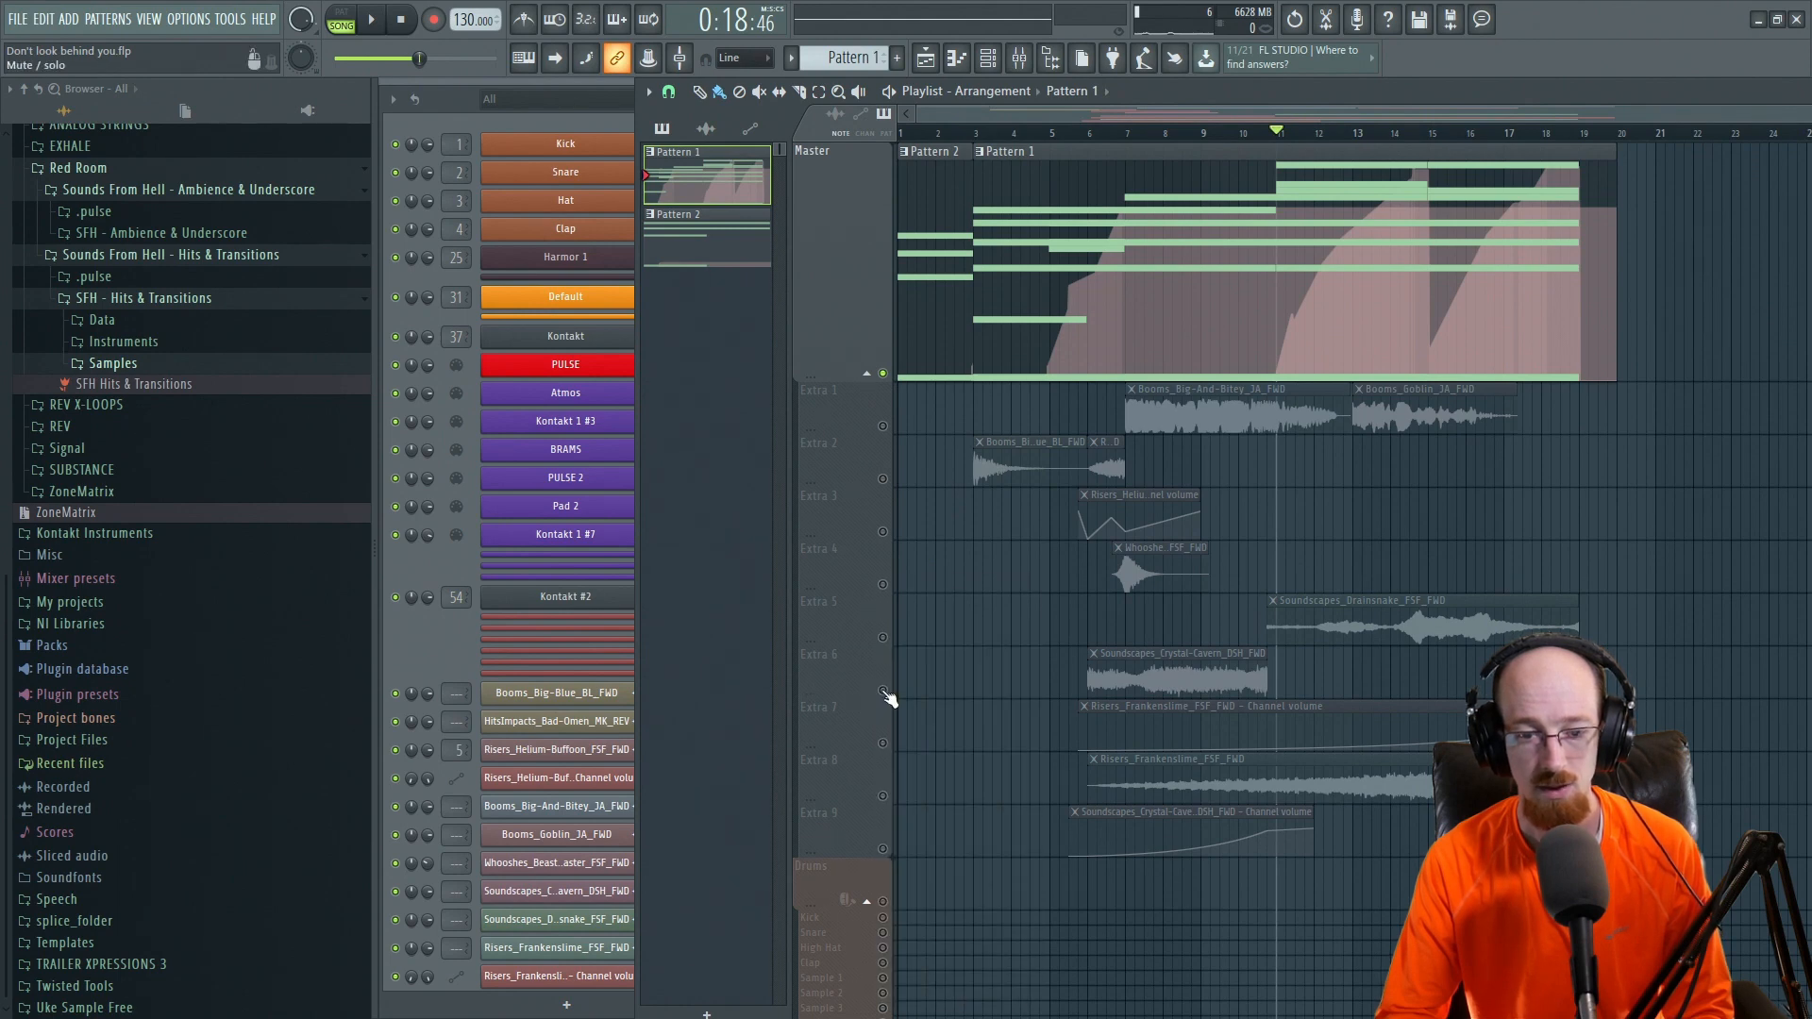
pyautogui.keyDown('ctrl'); pyautogui.click(884, 694); pyautogui.keyUp('ctrl')
pyautogui.keyDown('ctrl'); pyautogui.click(884, 694); pyautogui.keyUp('ctrl')
# Select the soundscape and riser clips on tracks Extra 2 to Extra 7 in turn, ending on the Crystal-Cavern clip.
pyautogui.moveTo(1131, 691); pyautogui.dragTo(1263, 722)
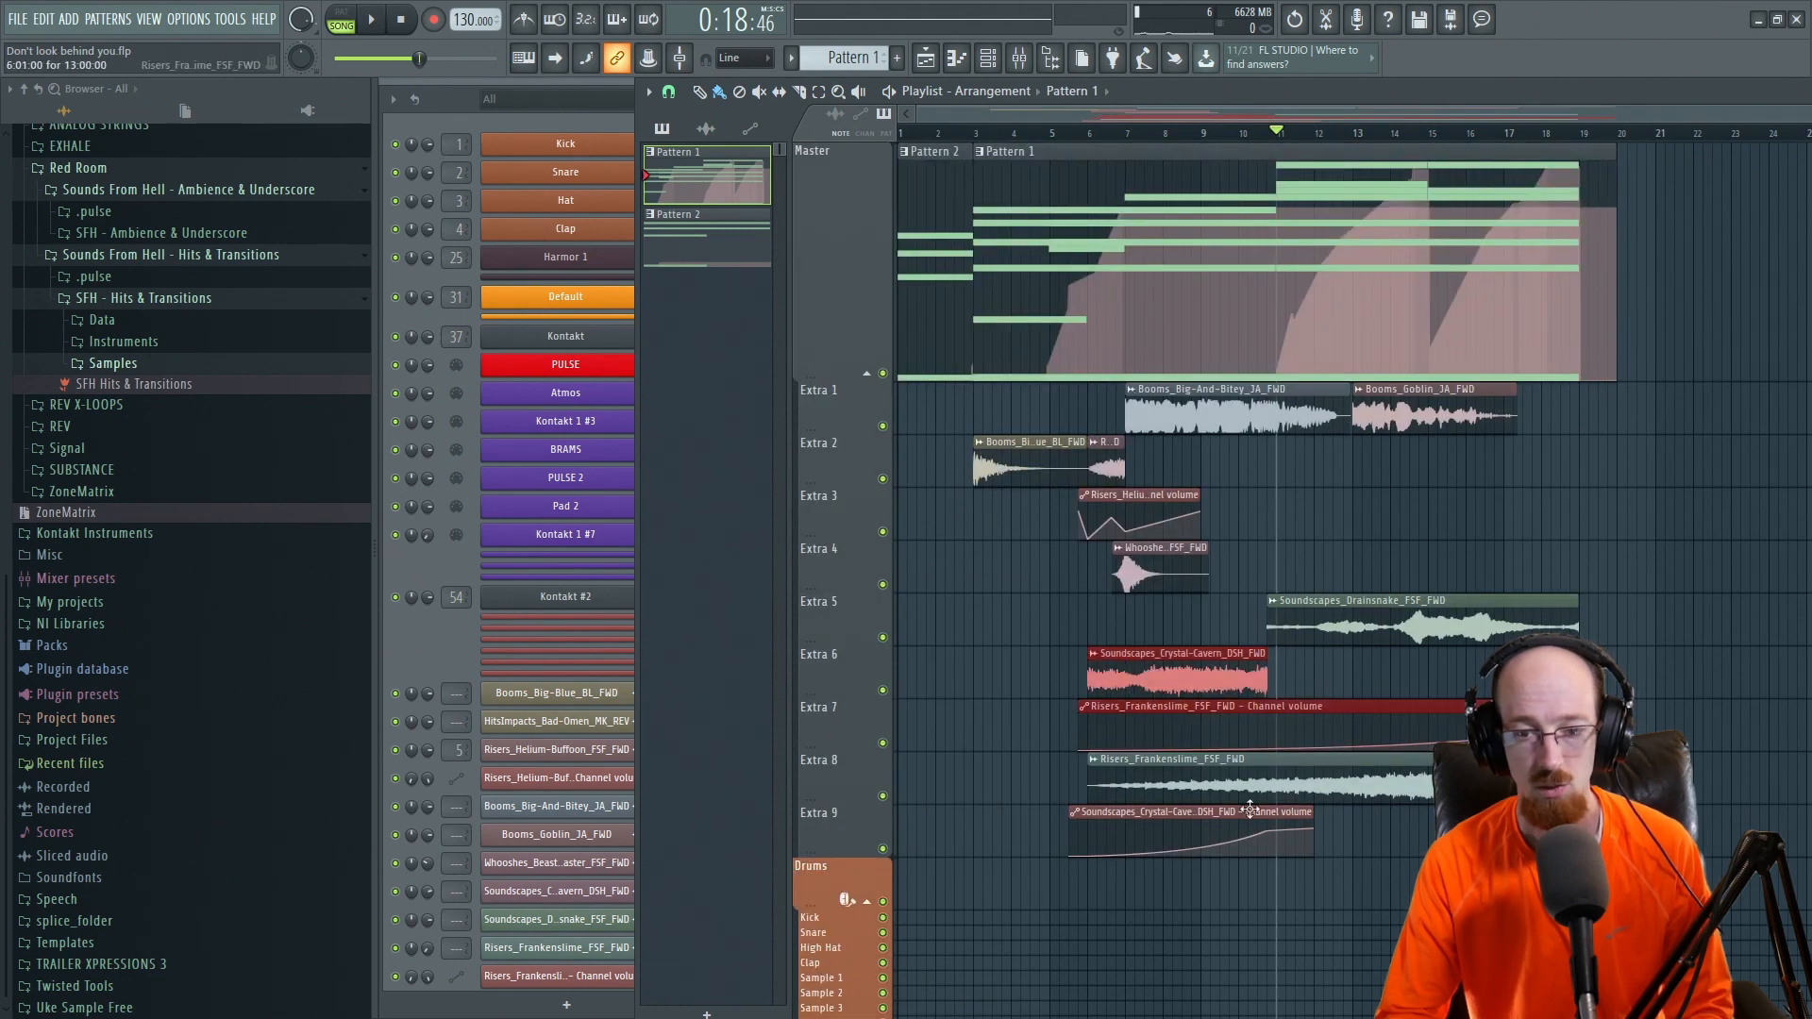
pyautogui.moveTo(1370, 634); pyautogui.dragTo(1511, 631)
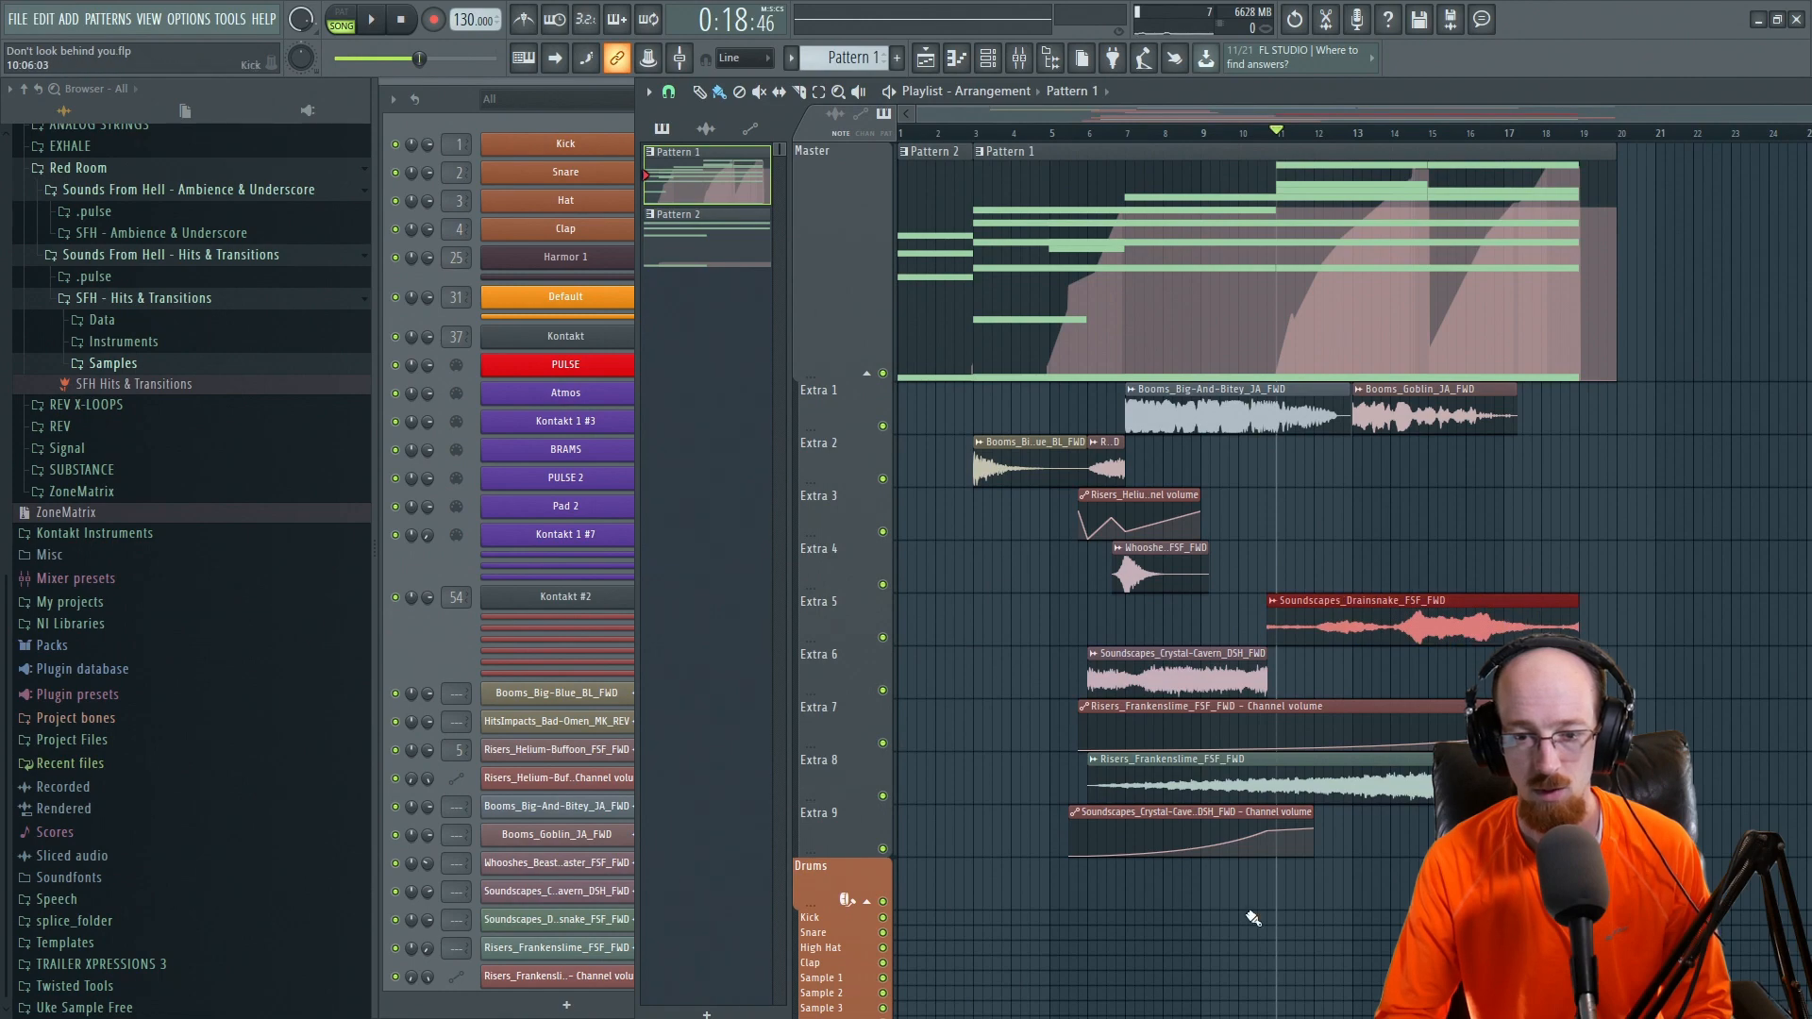
pyautogui.click(1104, 473)
pyautogui.keyDown('ctrl'); pyautogui.scroll(2, 1201, 534); pyautogui.keyUp('ctrl')
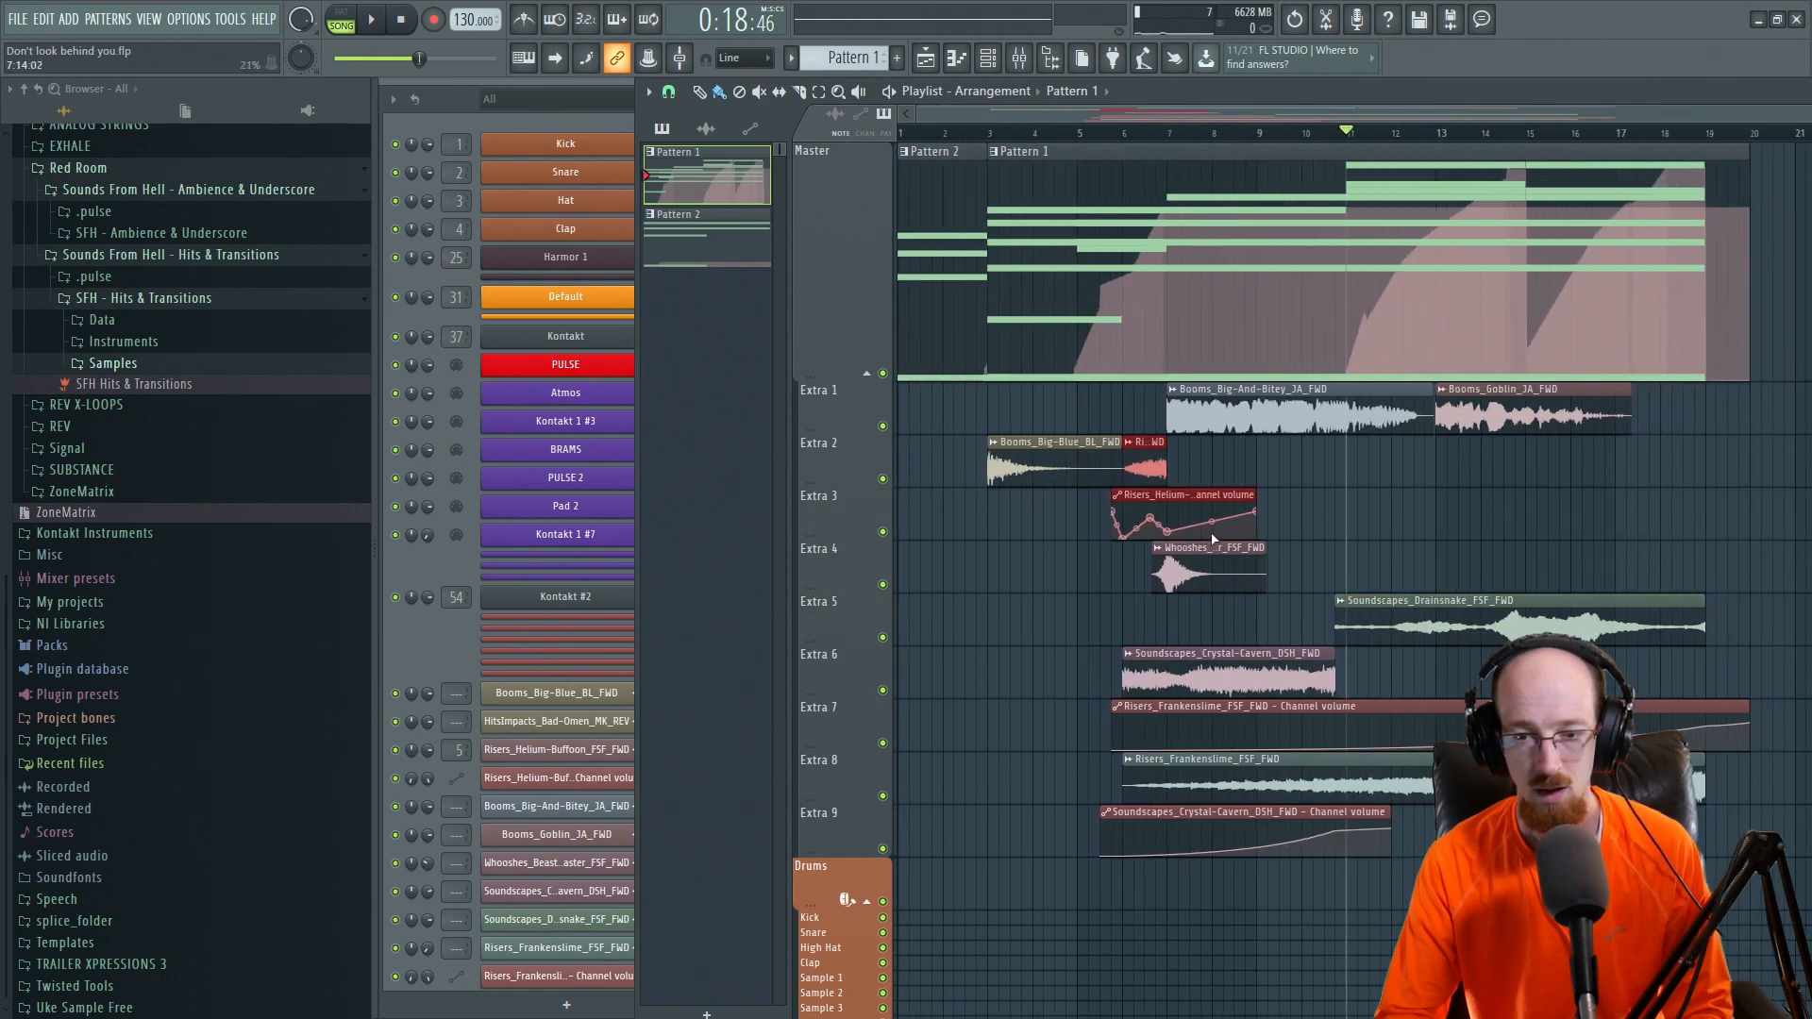
pyautogui.hscroll(1, 1311, 473)
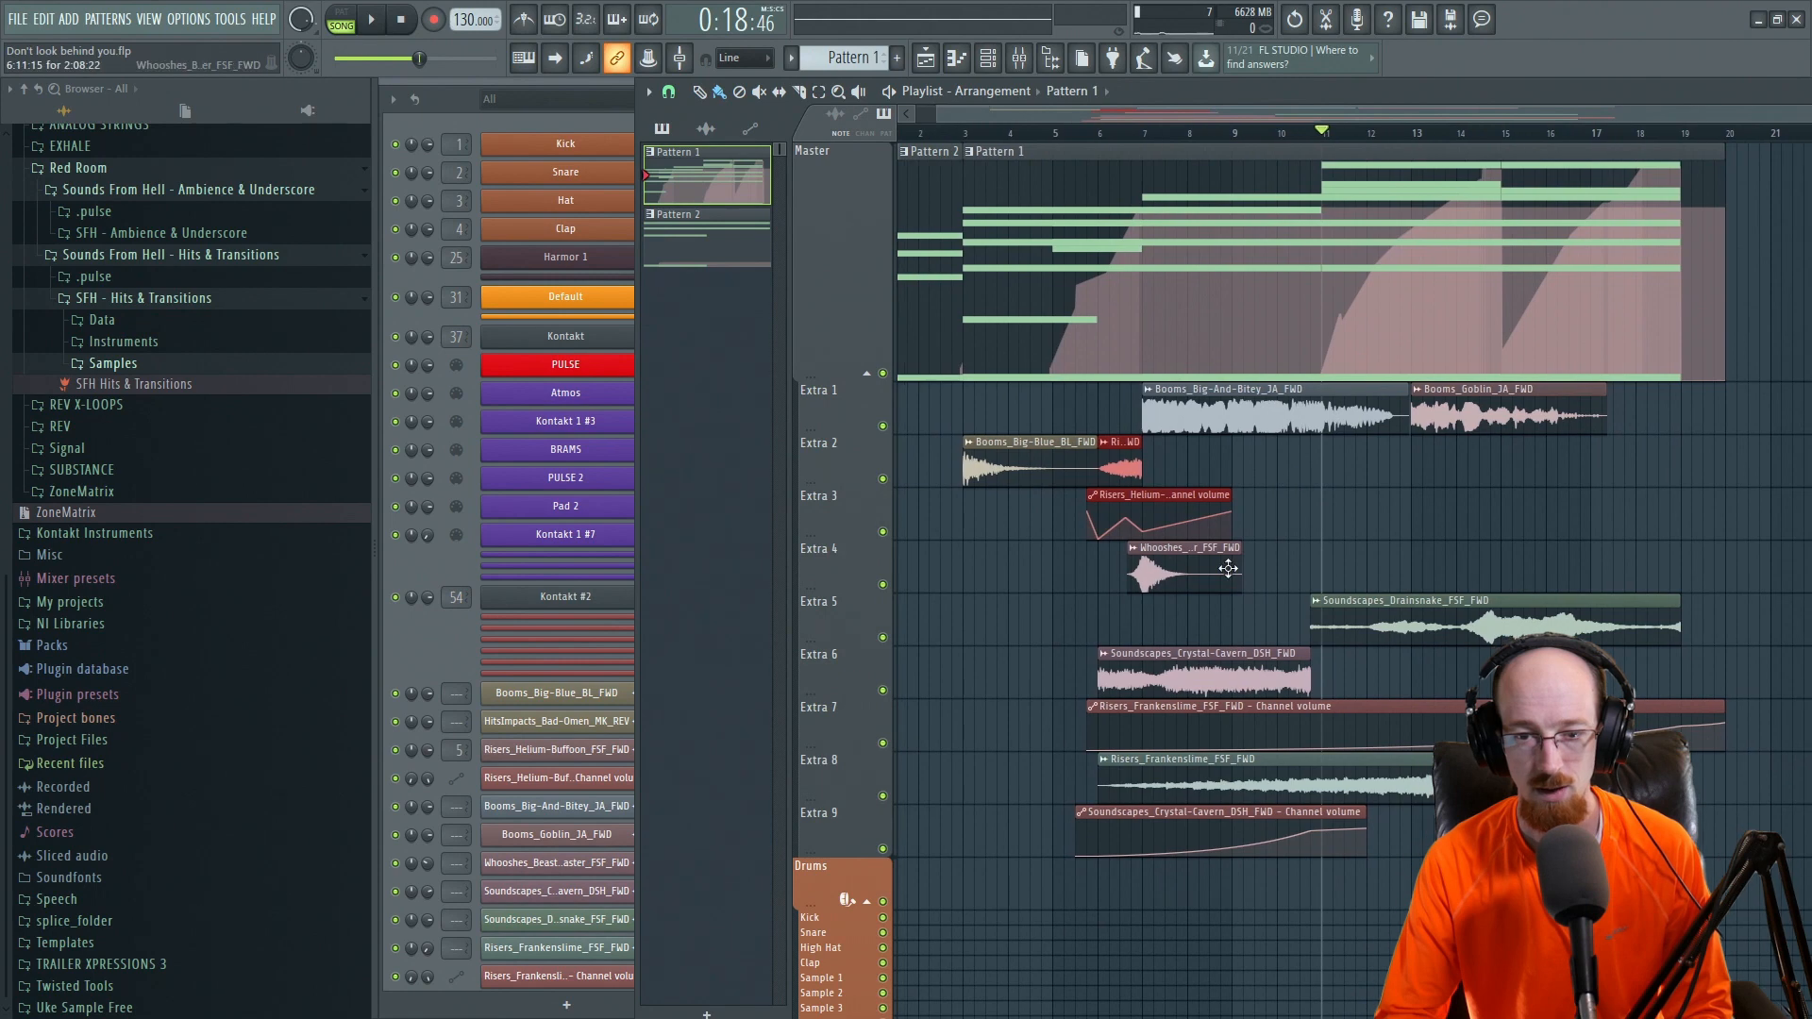
pyautogui.click(1134, 678)
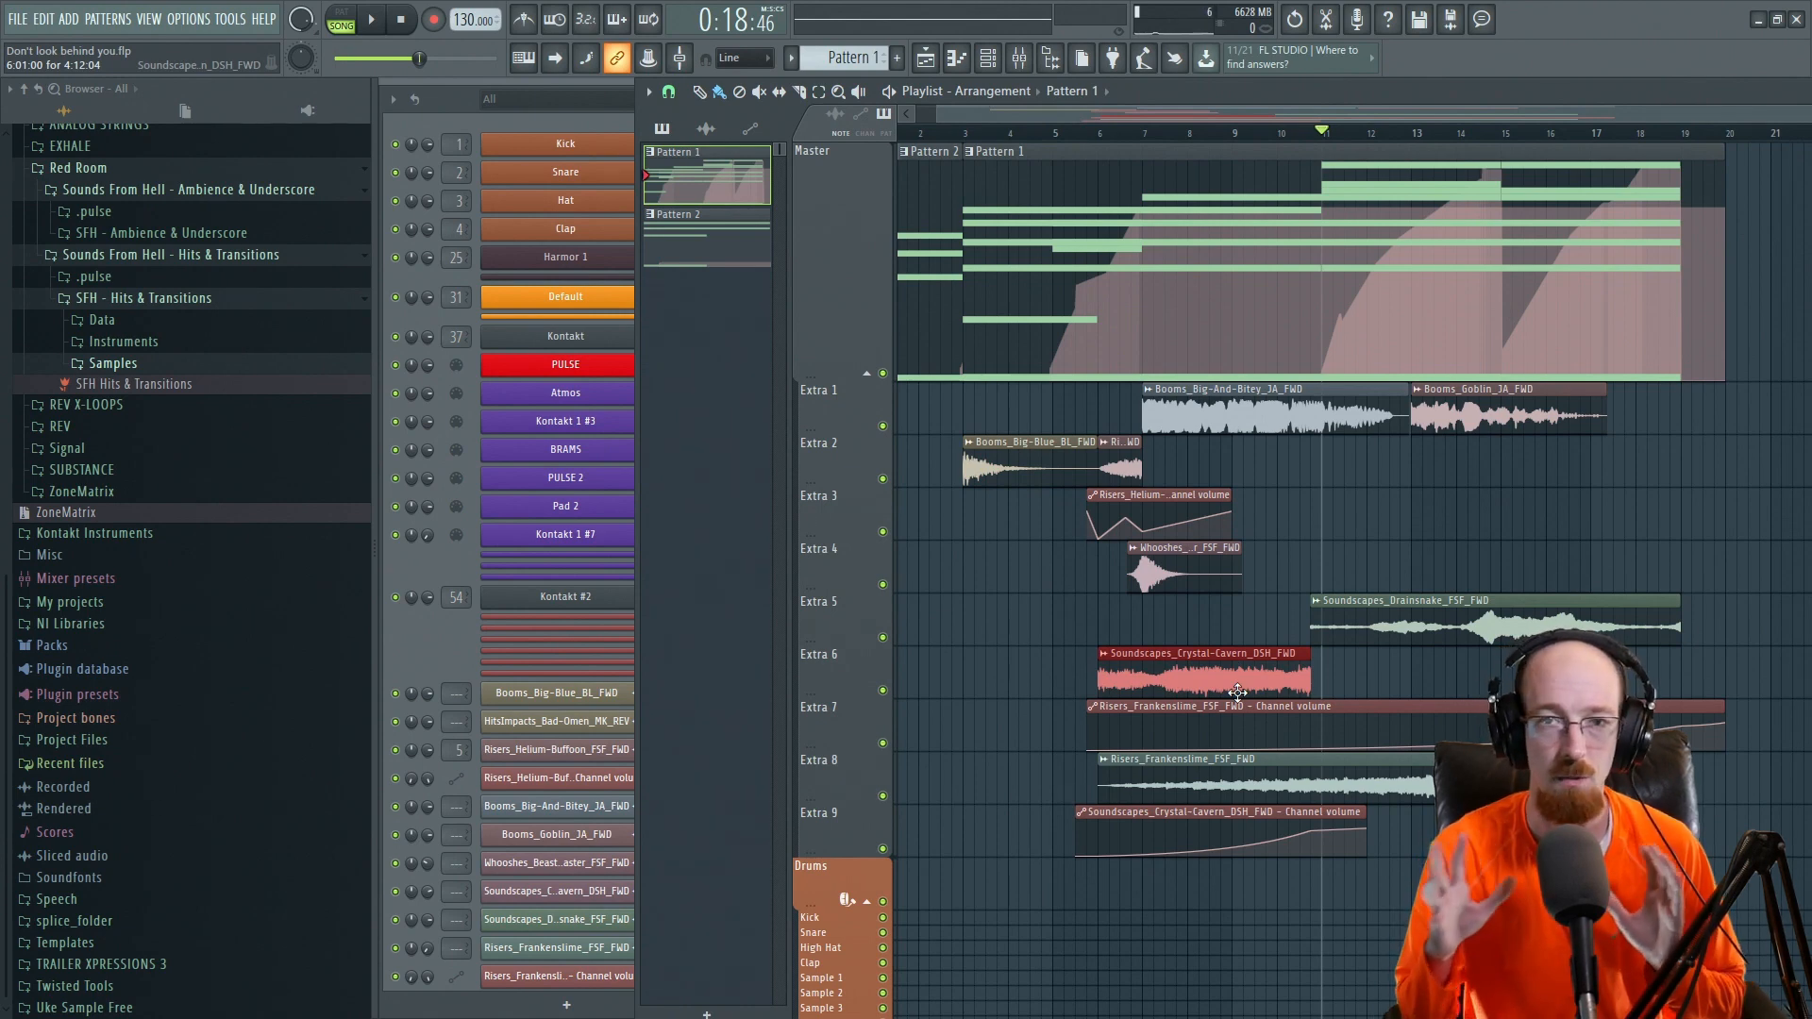
# Solo Extra 6, enable its volume automation on Extra 9, and play both from just before bar 7.
pyautogui.rightClick(884, 690)
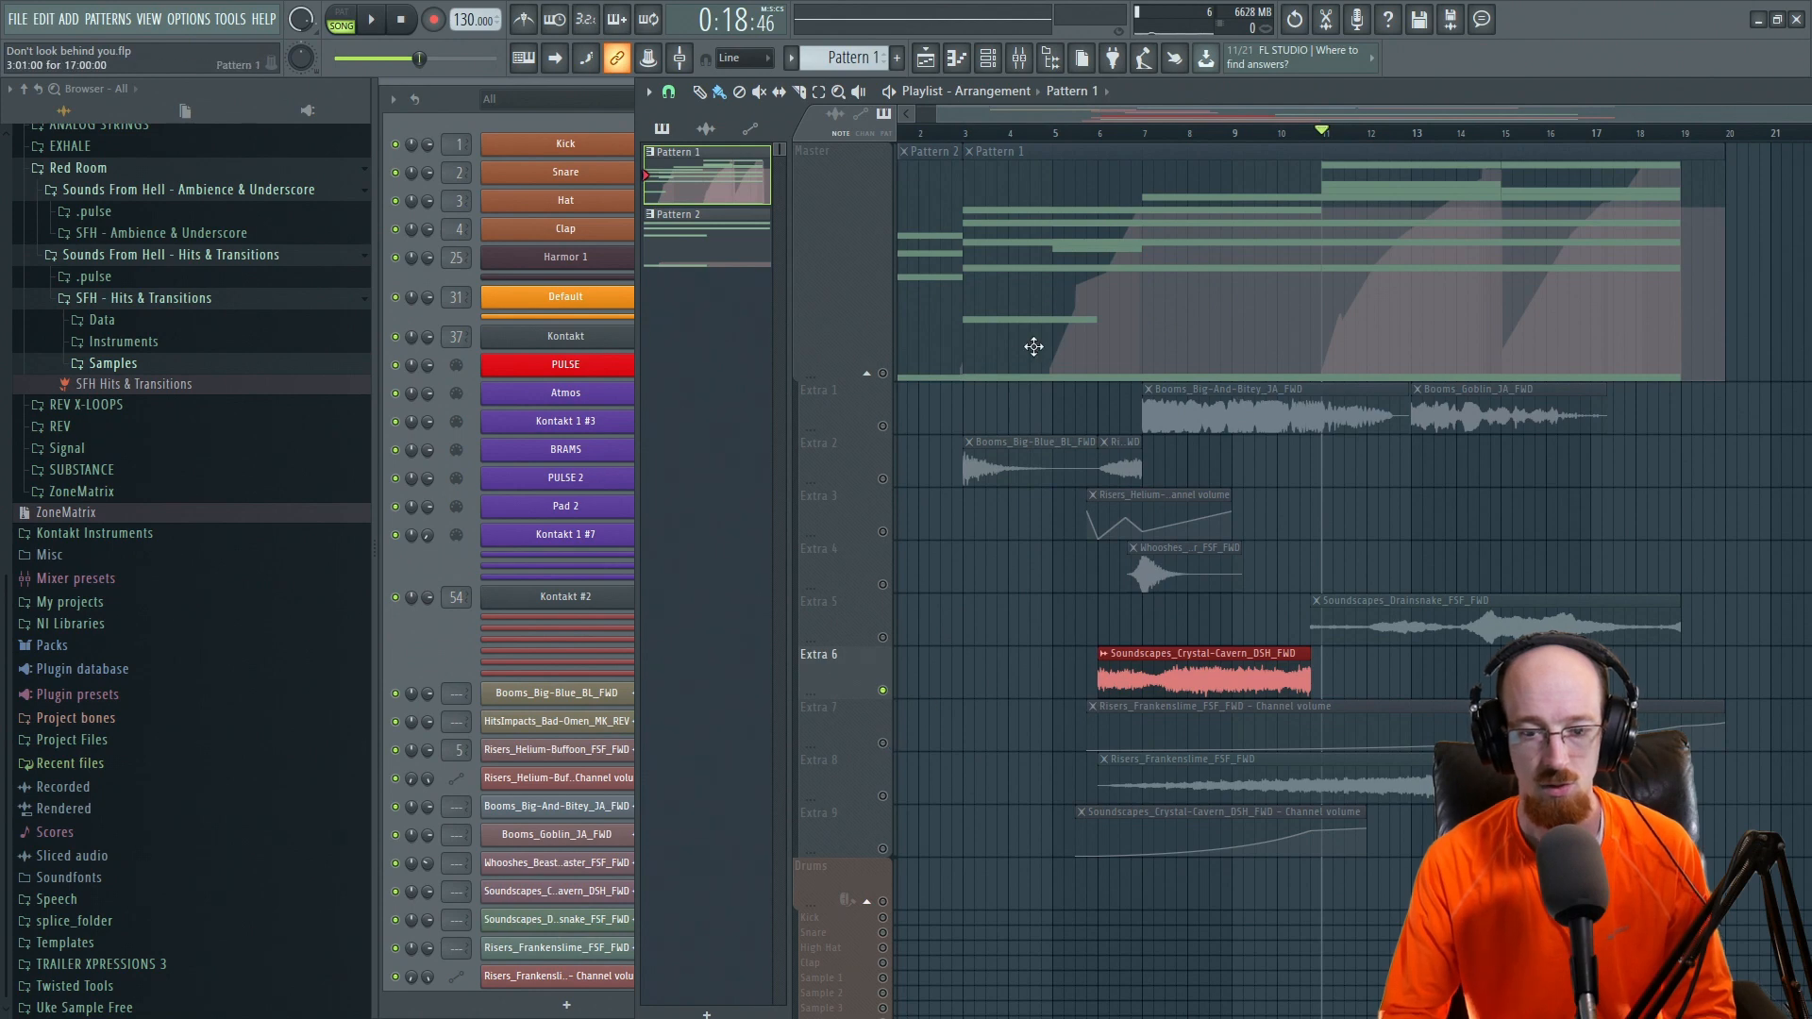
pyautogui.click(884, 848)
pyautogui.click(1130, 133)
pyautogui.press('space')
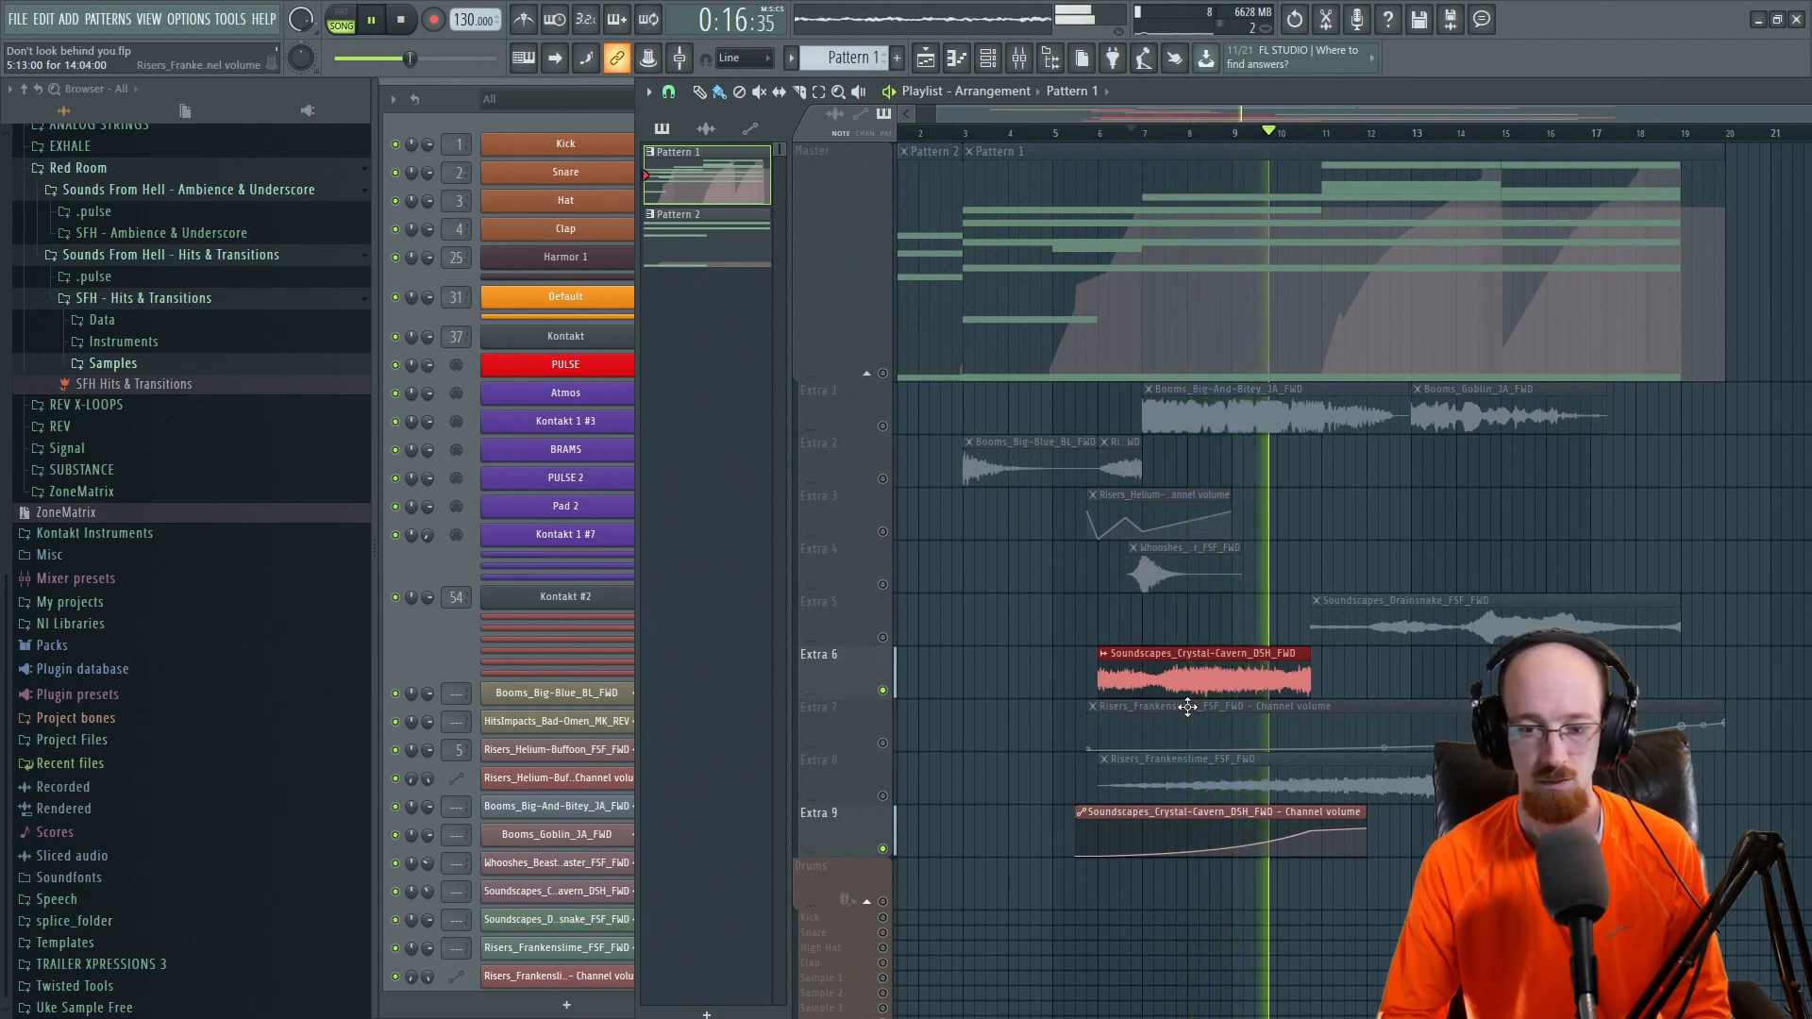
pyautogui.press('space')
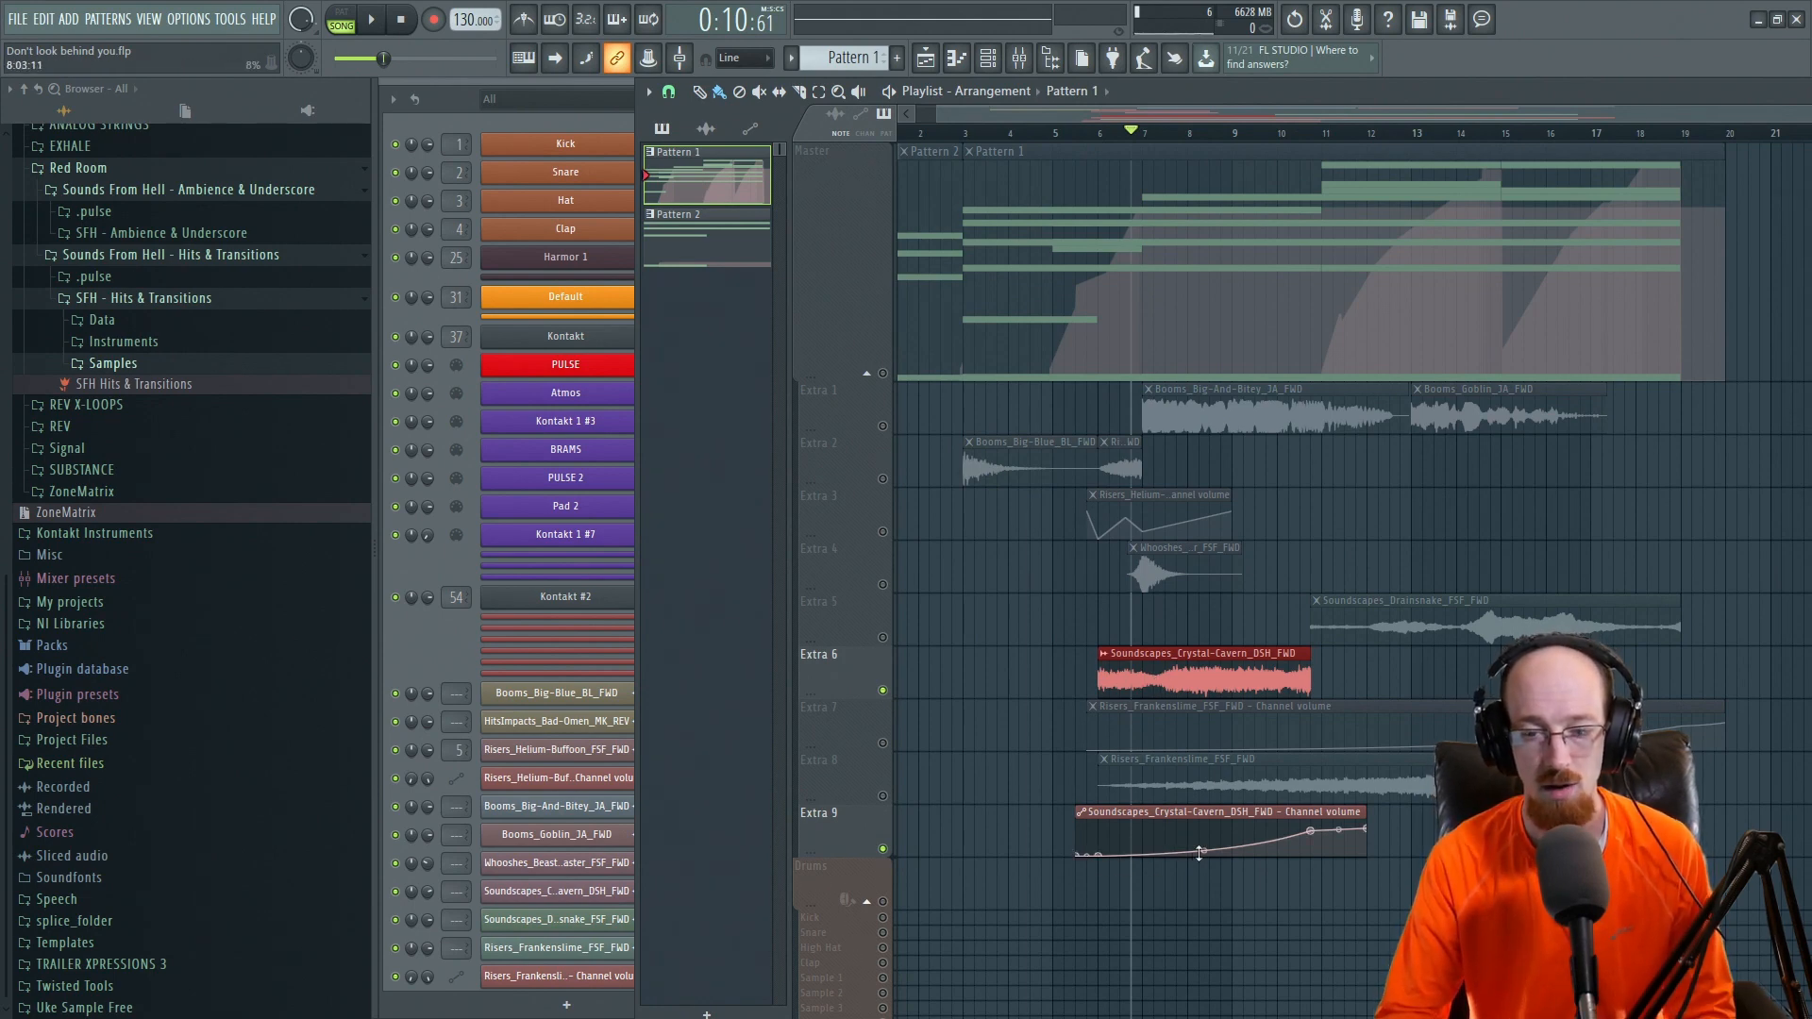
# Duplicate the Crystal-Cavern clip on Extra 6, overlap the copy with the original's end, and delete the copy.
pyautogui.moveTo(1303, 680); pyautogui.dragTo(1346, 671)
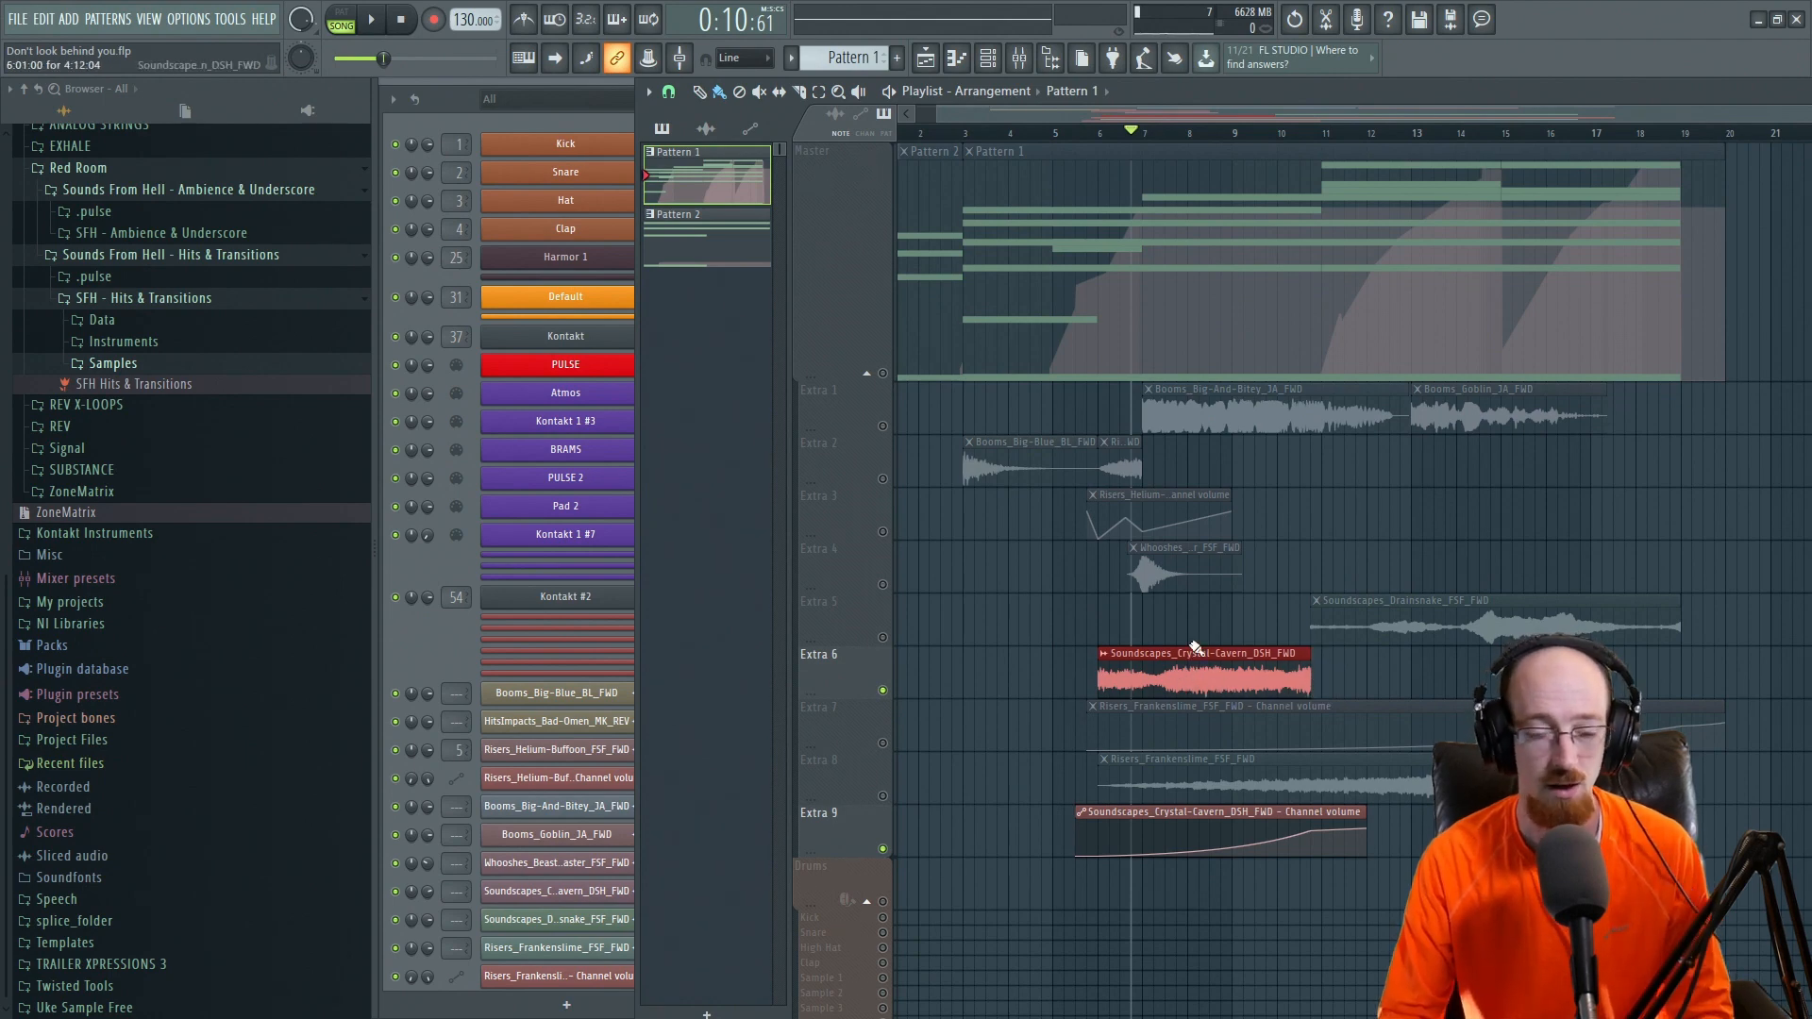
pyautogui.hotkey('ctrl', 'd')
pyautogui.moveTo(1143, 676); pyautogui.dragTo(1367, 668)
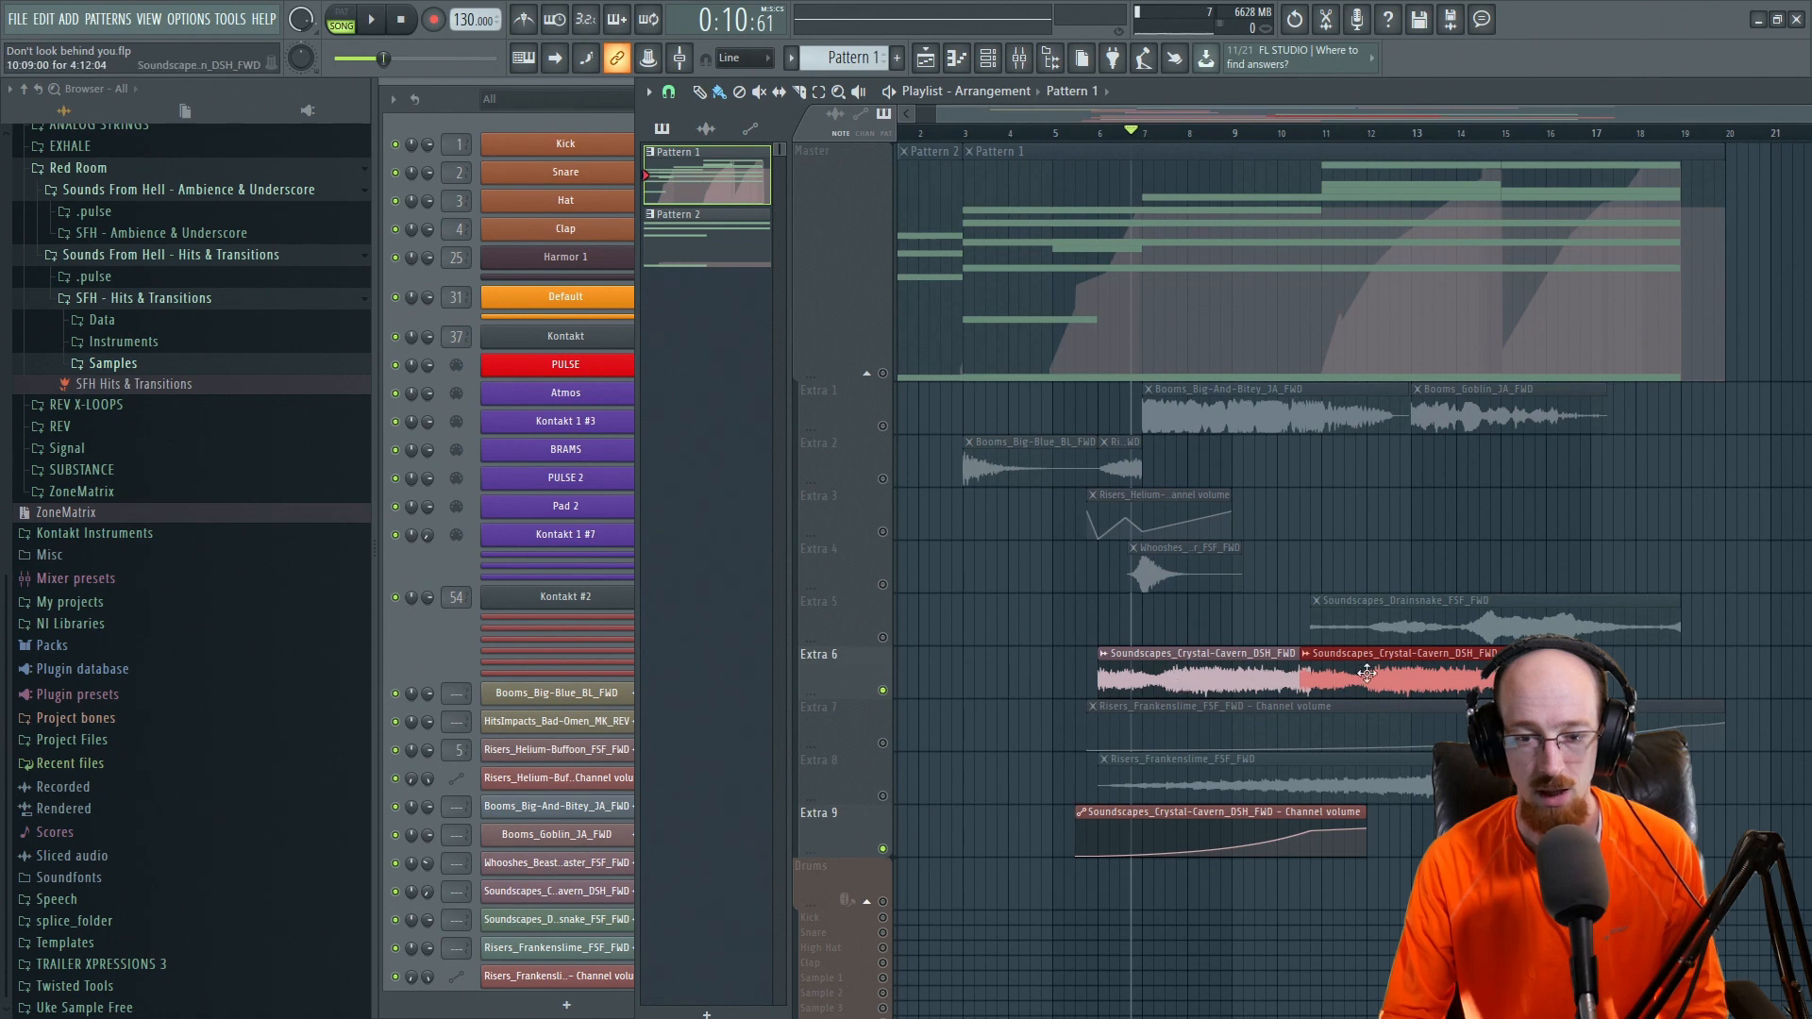
pyautogui.rightClick(1330, 680)
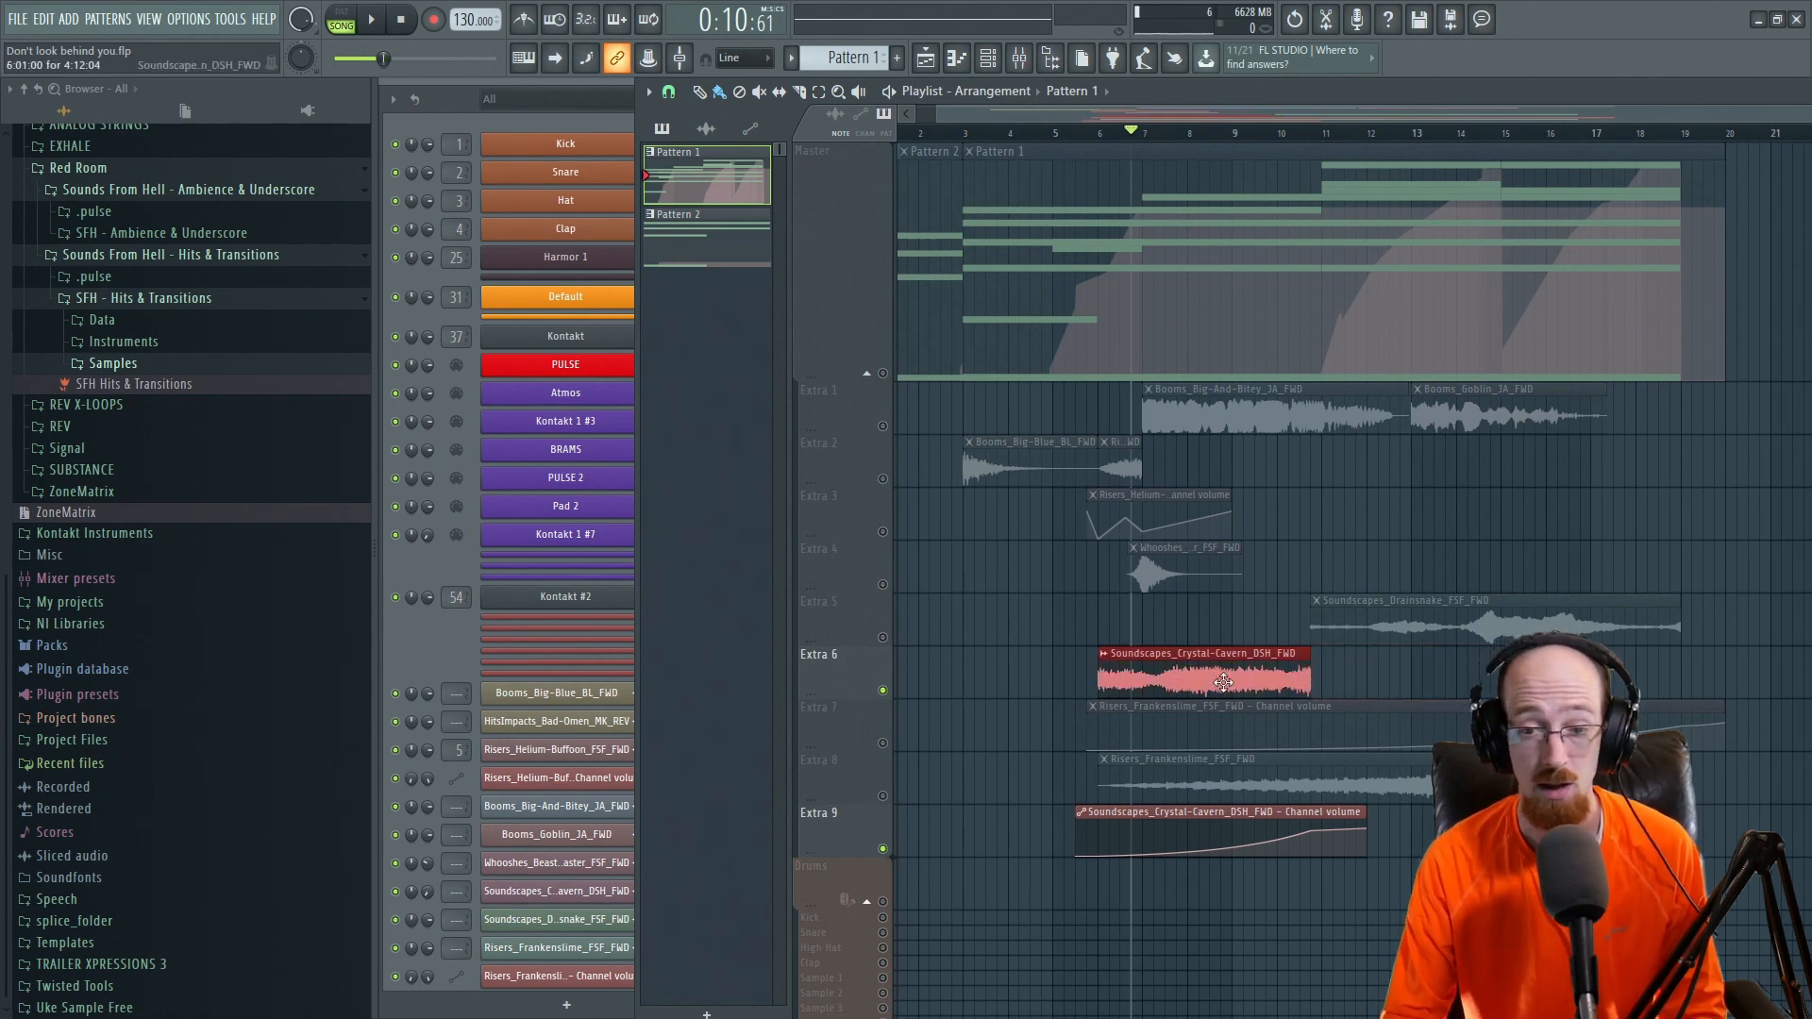
# Select the Drainsnake clip, solo its track Extra 5, and play it from just before bar 11.
pyautogui.hscroll(2, 1323, 651)
pyautogui.moveTo(1348, 611); pyautogui.dragTo(1406, 626)
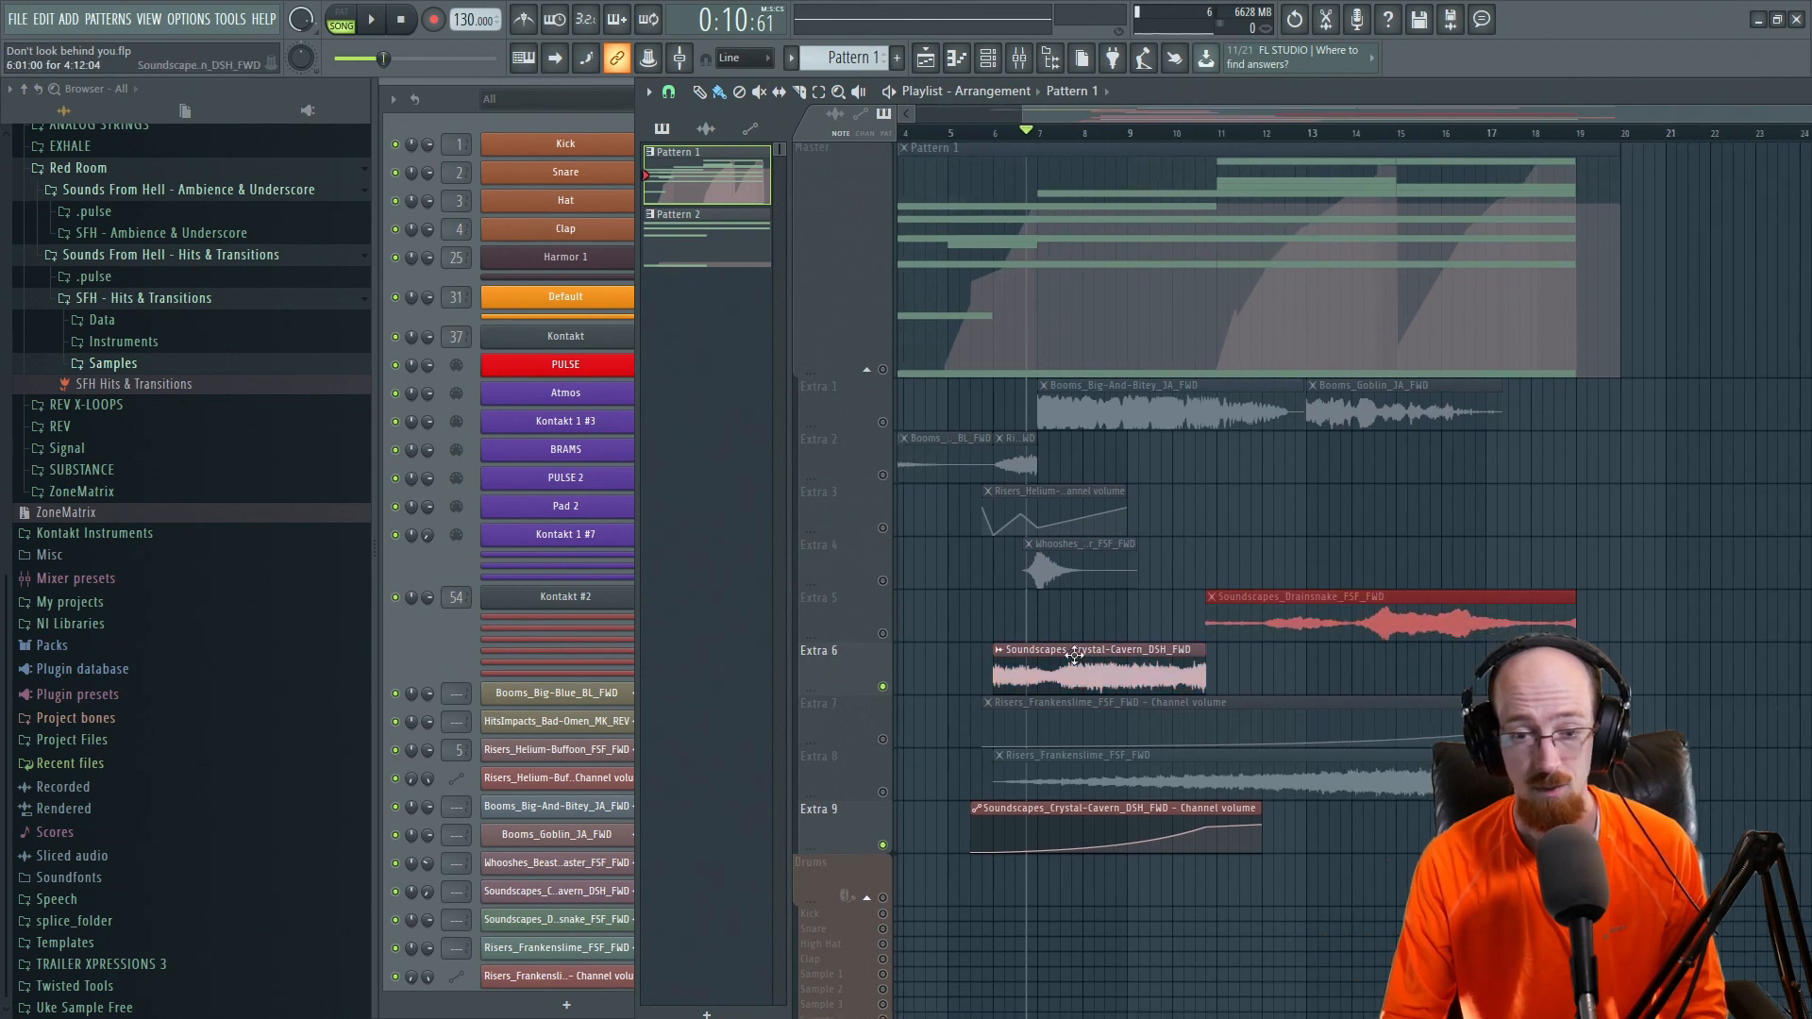
pyautogui.rightClick(883, 634)
pyautogui.click(1215, 134)
pyautogui.press('space')
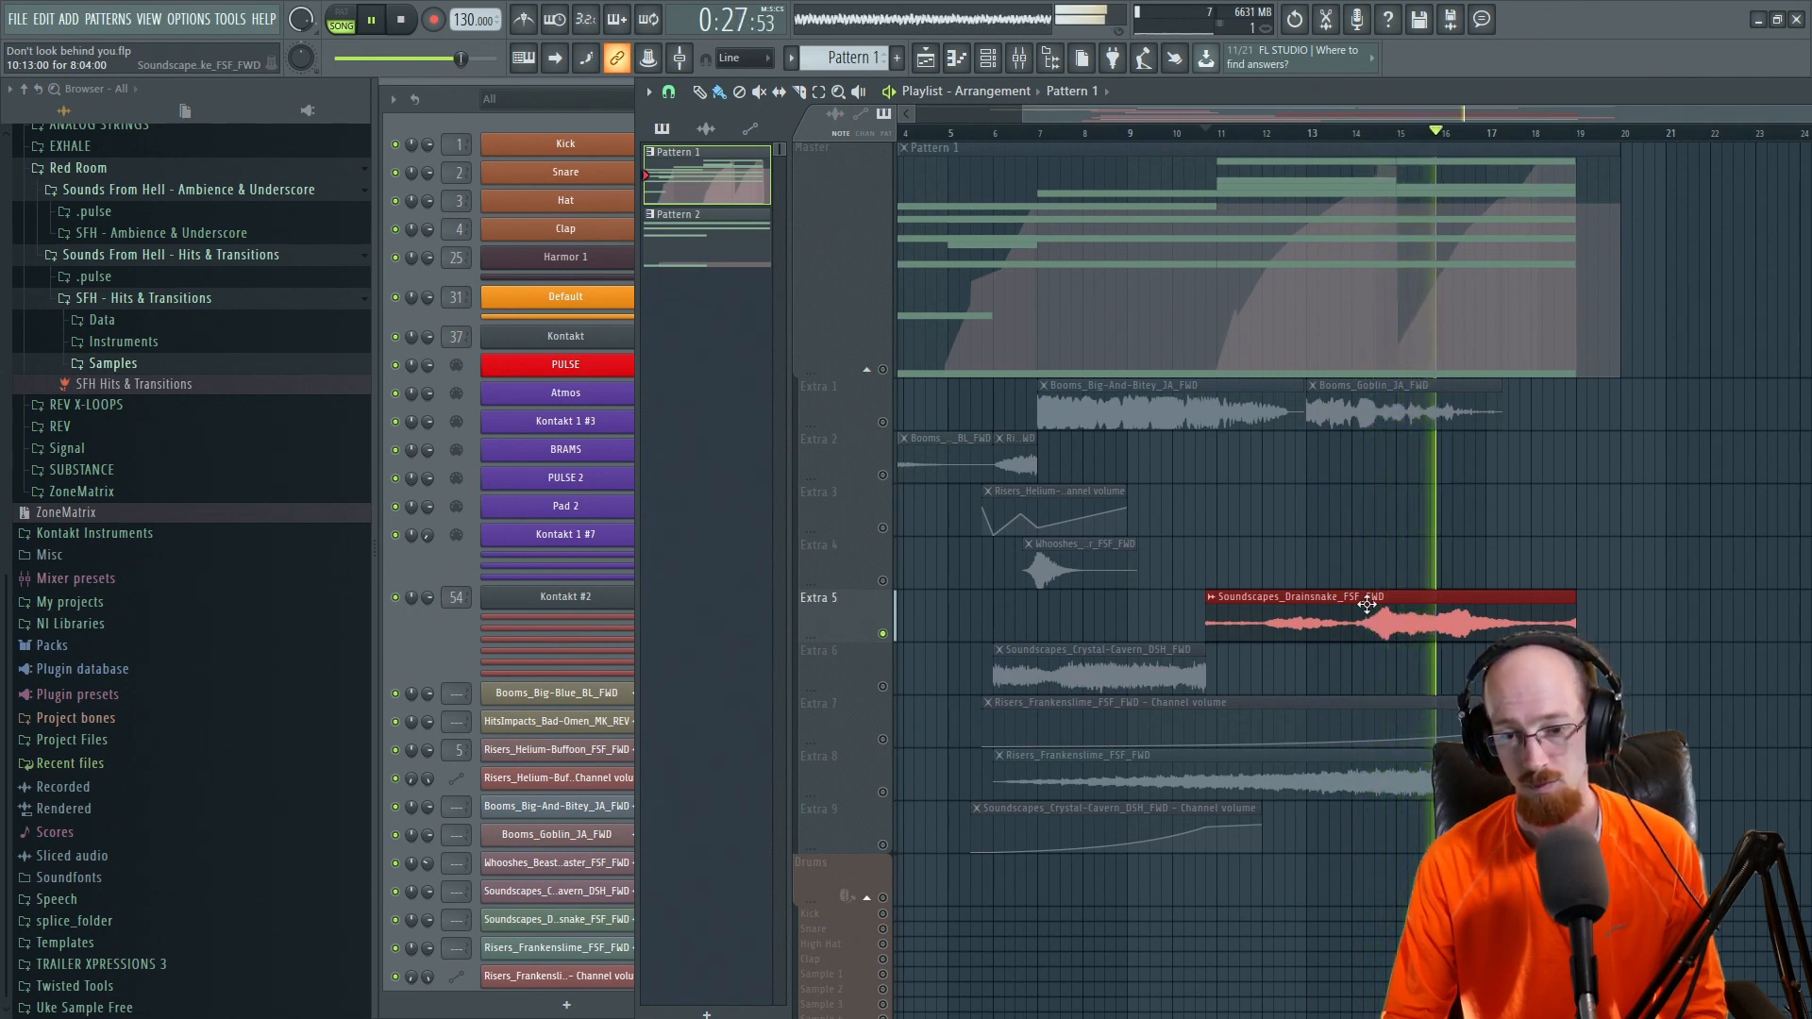
pyautogui.press('space')
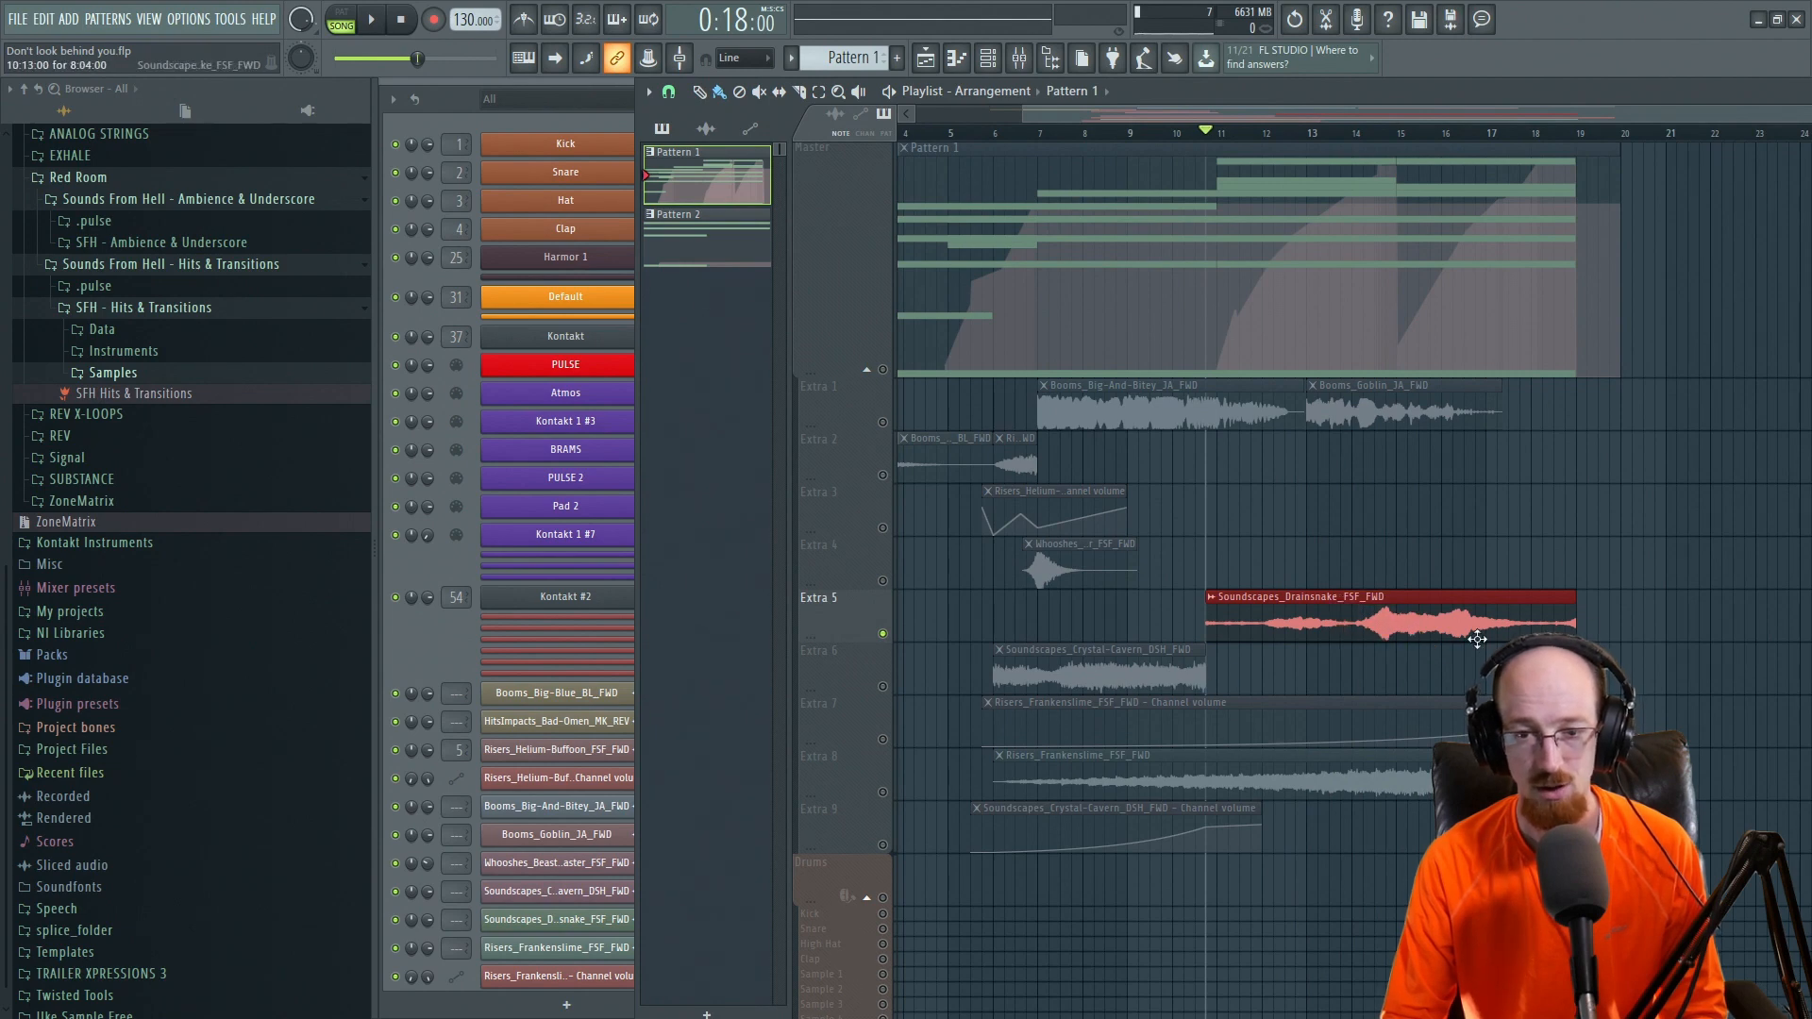
# Enable Extra 6 alongside the soloed Extra 5, and select the Crystal-Cavern and Drainsnake clips in turn.
pyautogui.scroll(-1, 1159, 628)
pyautogui.keyDown('ctrl'); pyautogui.click(1144, 623); pyautogui.keyUp('ctrl')
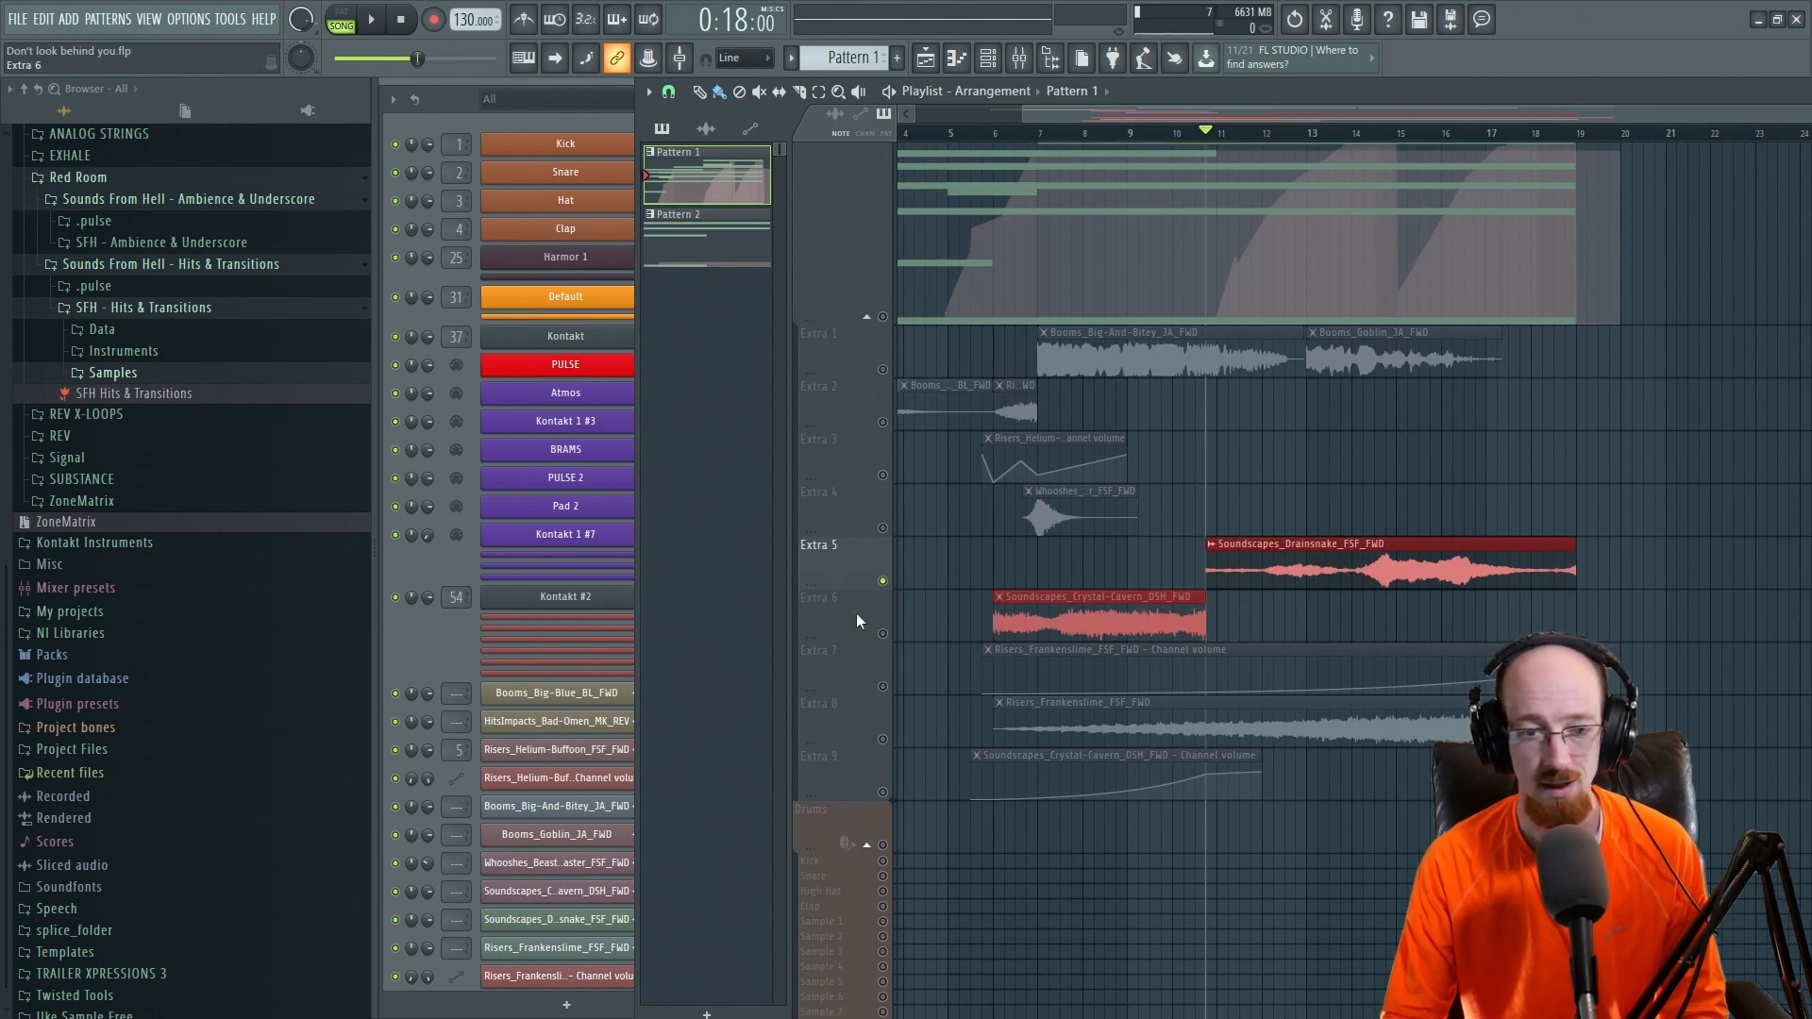
pyautogui.click(883, 634)
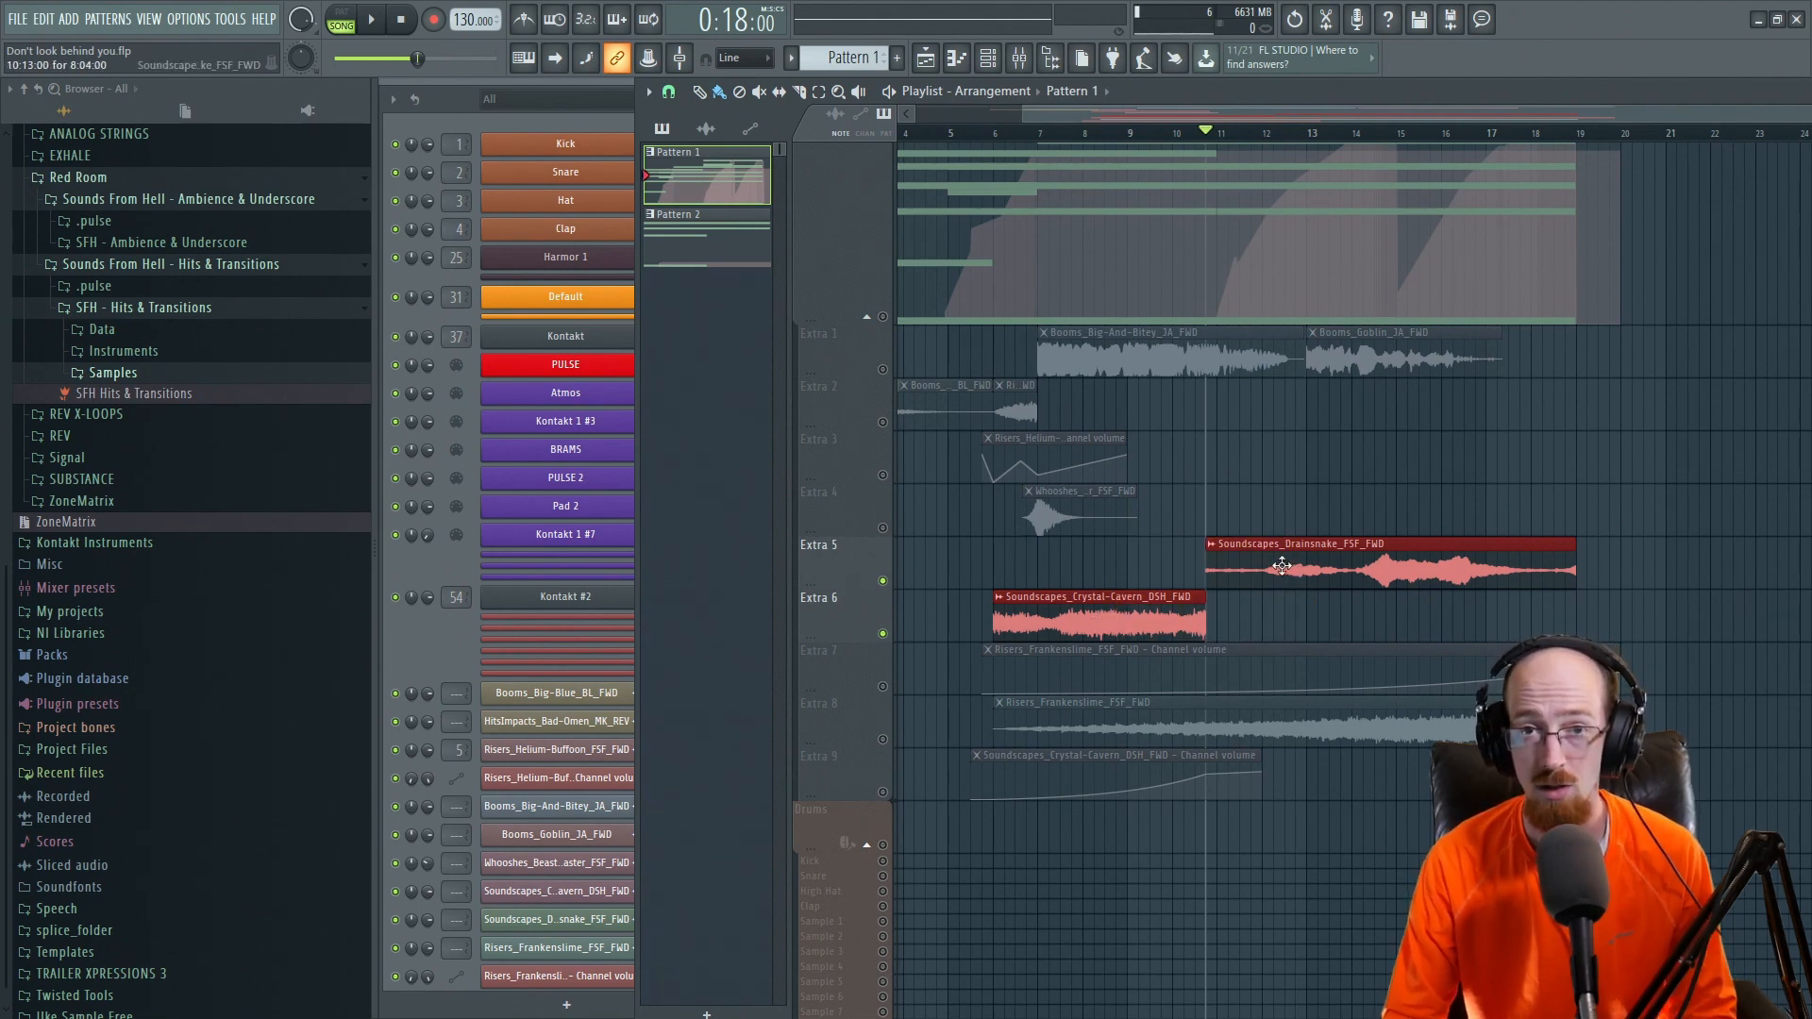
pyautogui.moveTo(1109, 611); pyautogui.dragTo(1338, 572)
pyautogui.click(1050, 629)
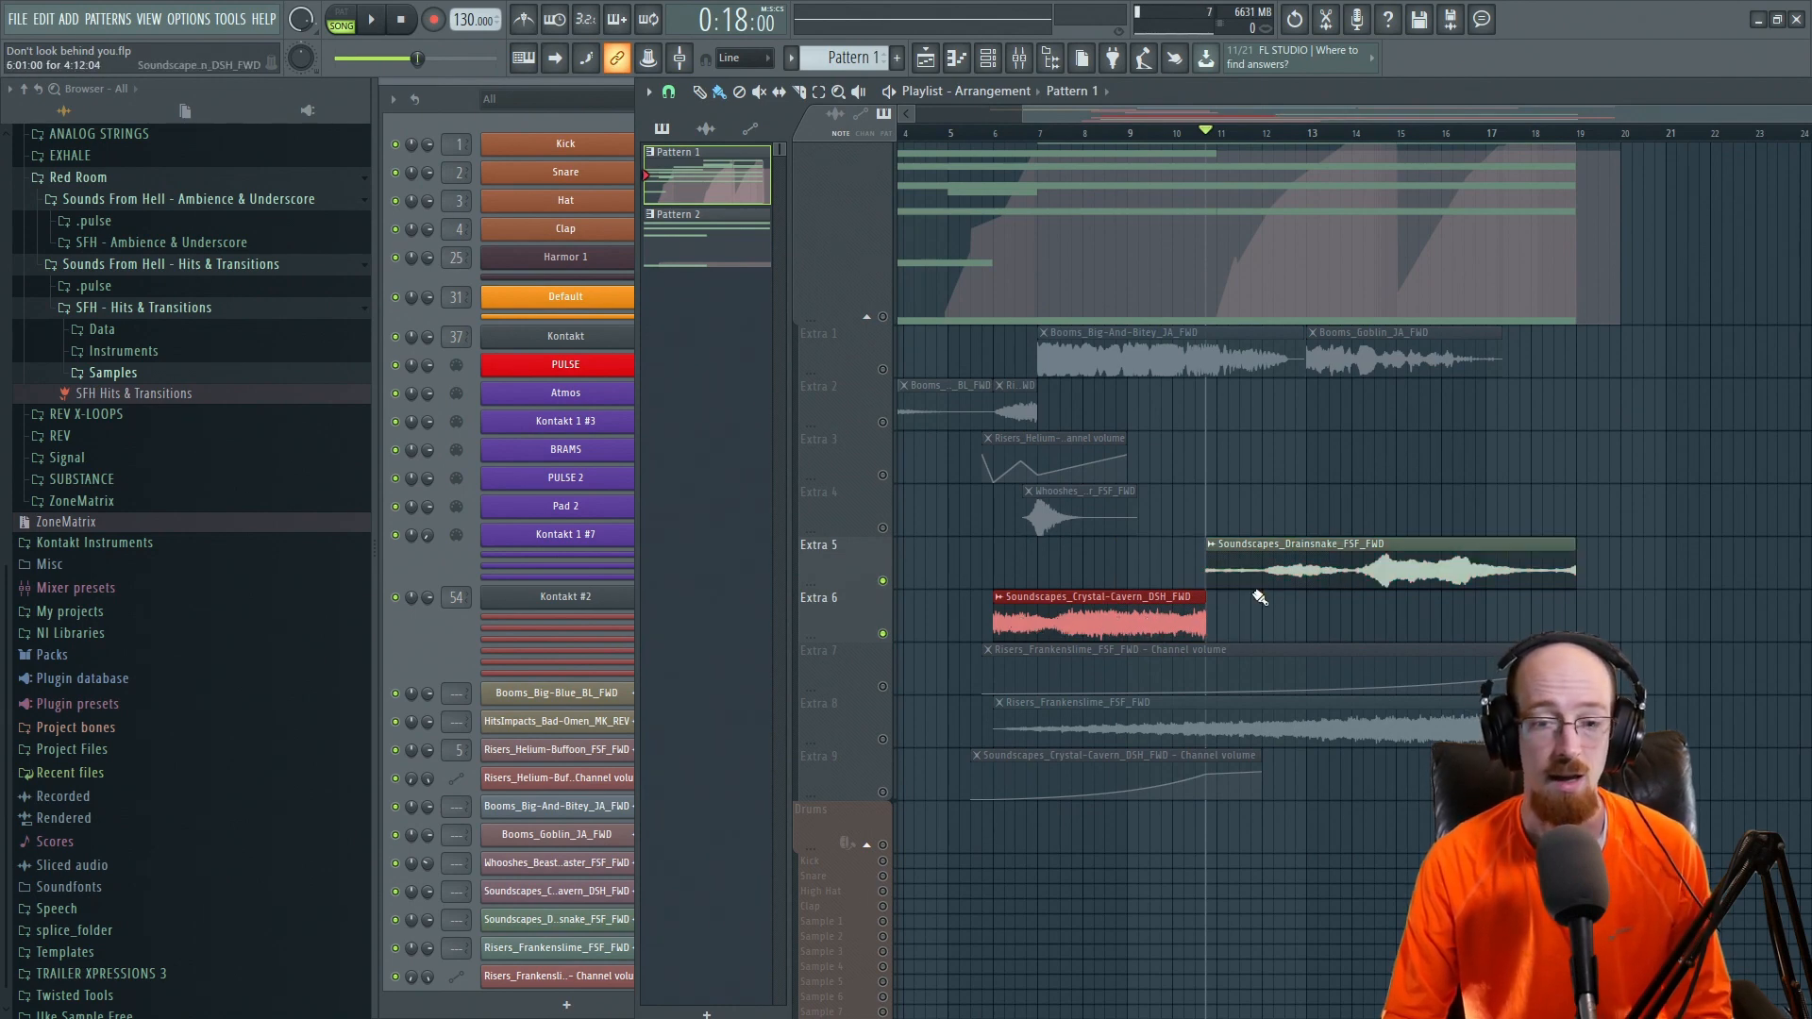
pyautogui.moveTo(1298, 569); pyautogui.dragTo(1455, 568)
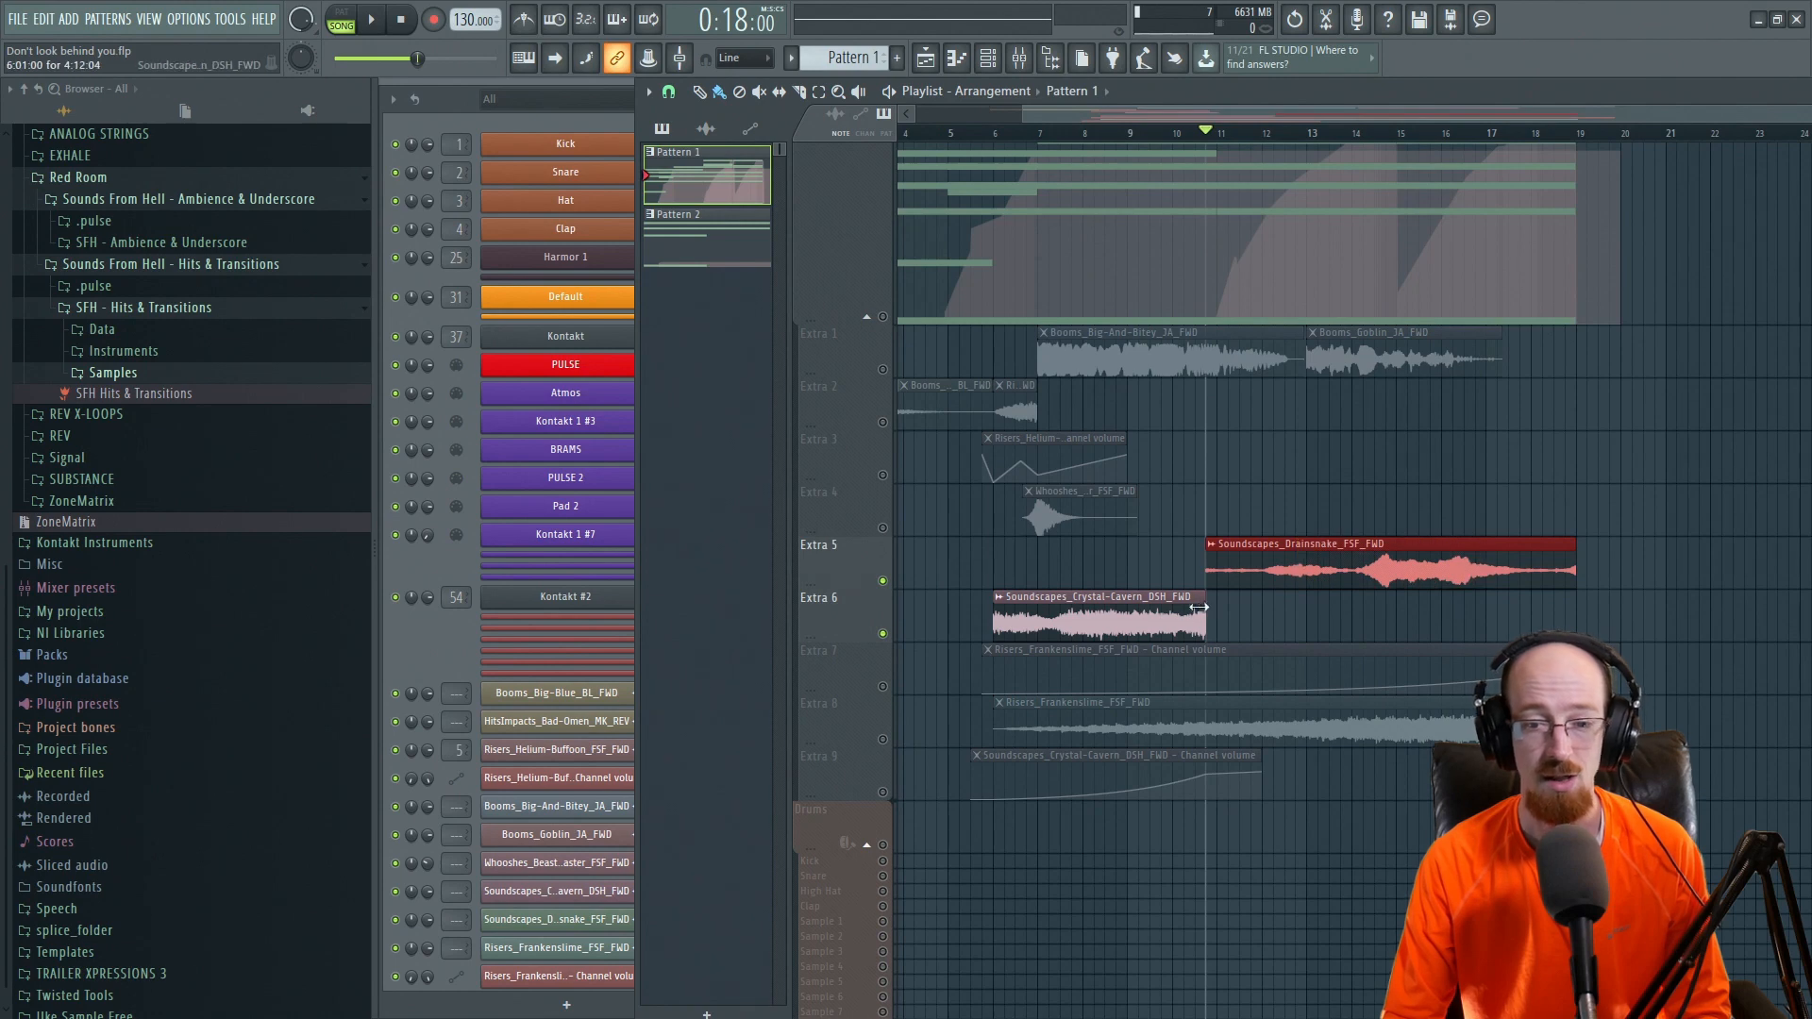
pyautogui.click(1157, 626)
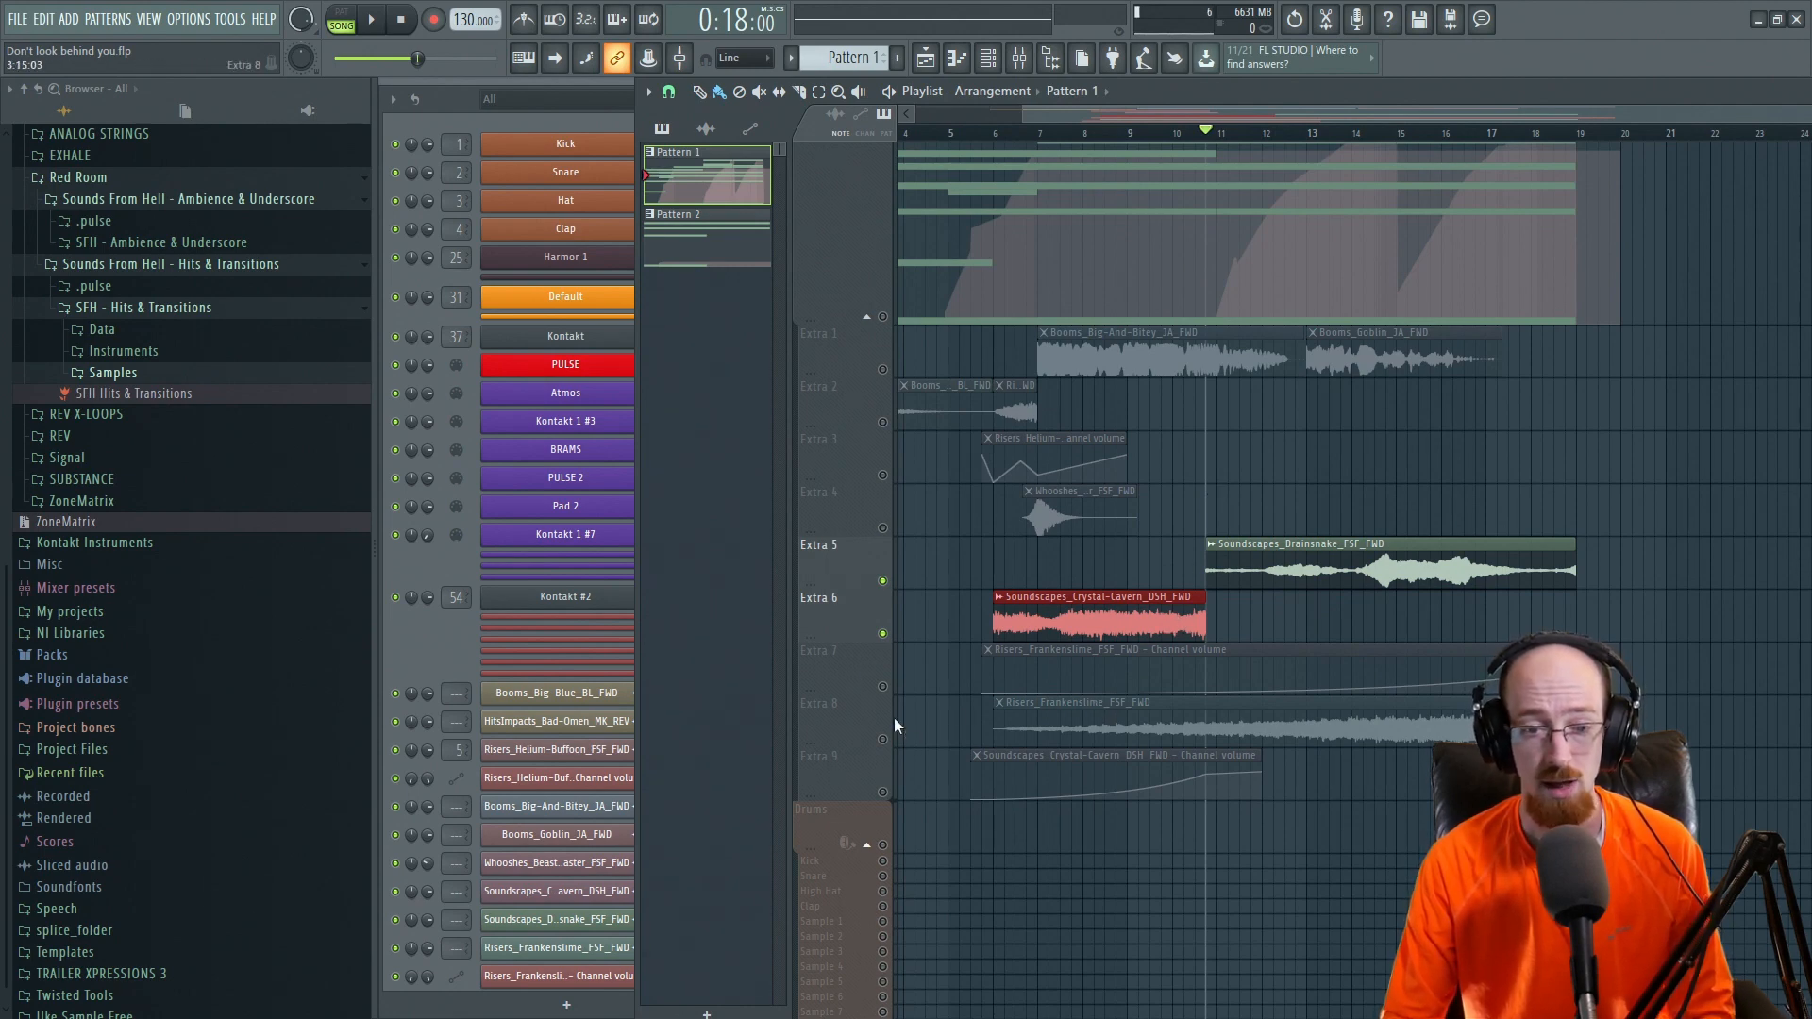
# Enable all playlist tracks again, and select the clips on Extra 2 followed by the Whooshes clip on Extra 4.
pyautogui.keyDown('ctrl'); pyautogui.click(884, 634); pyautogui.keyUp('ctrl')
pyautogui.keyDown('ctrl'); pyautogui.click(885, 634); pyautogui.keyUp('ctrl')
pyautogui.hscroll(-3, 1208, 417)
pyautogui.click(1030, 413)
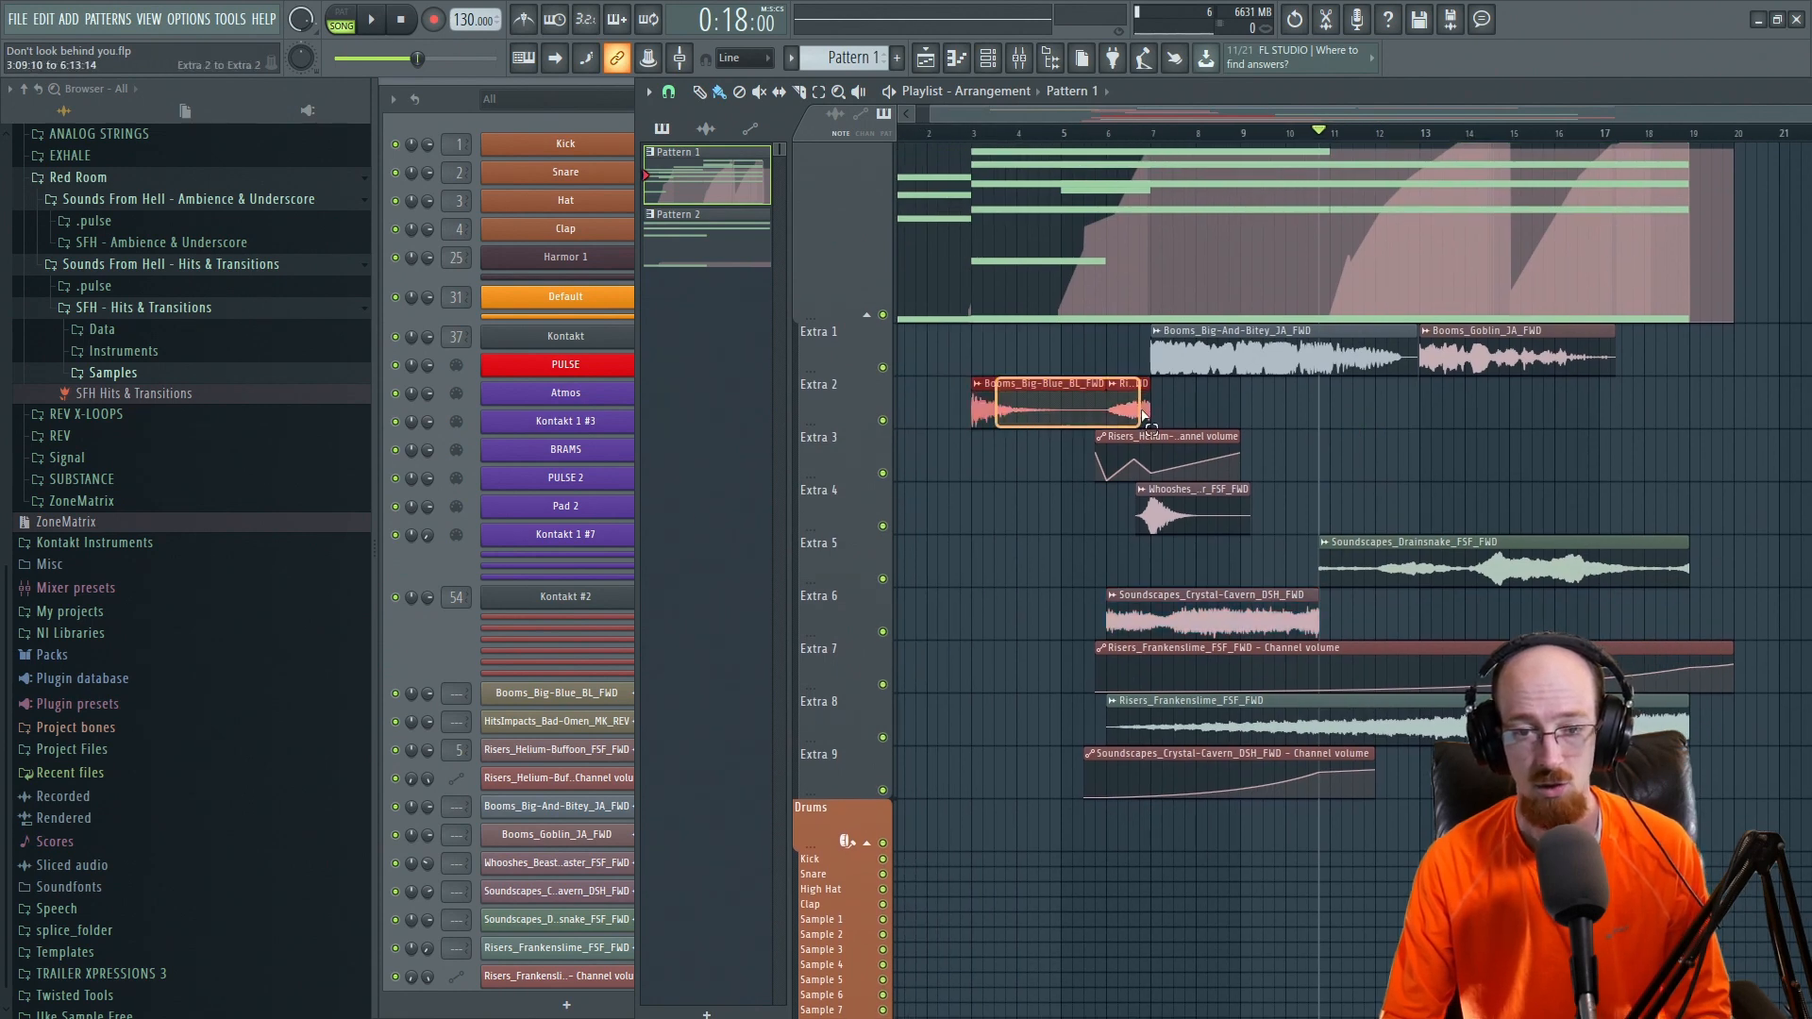
pyautogui.click(1180, 519)
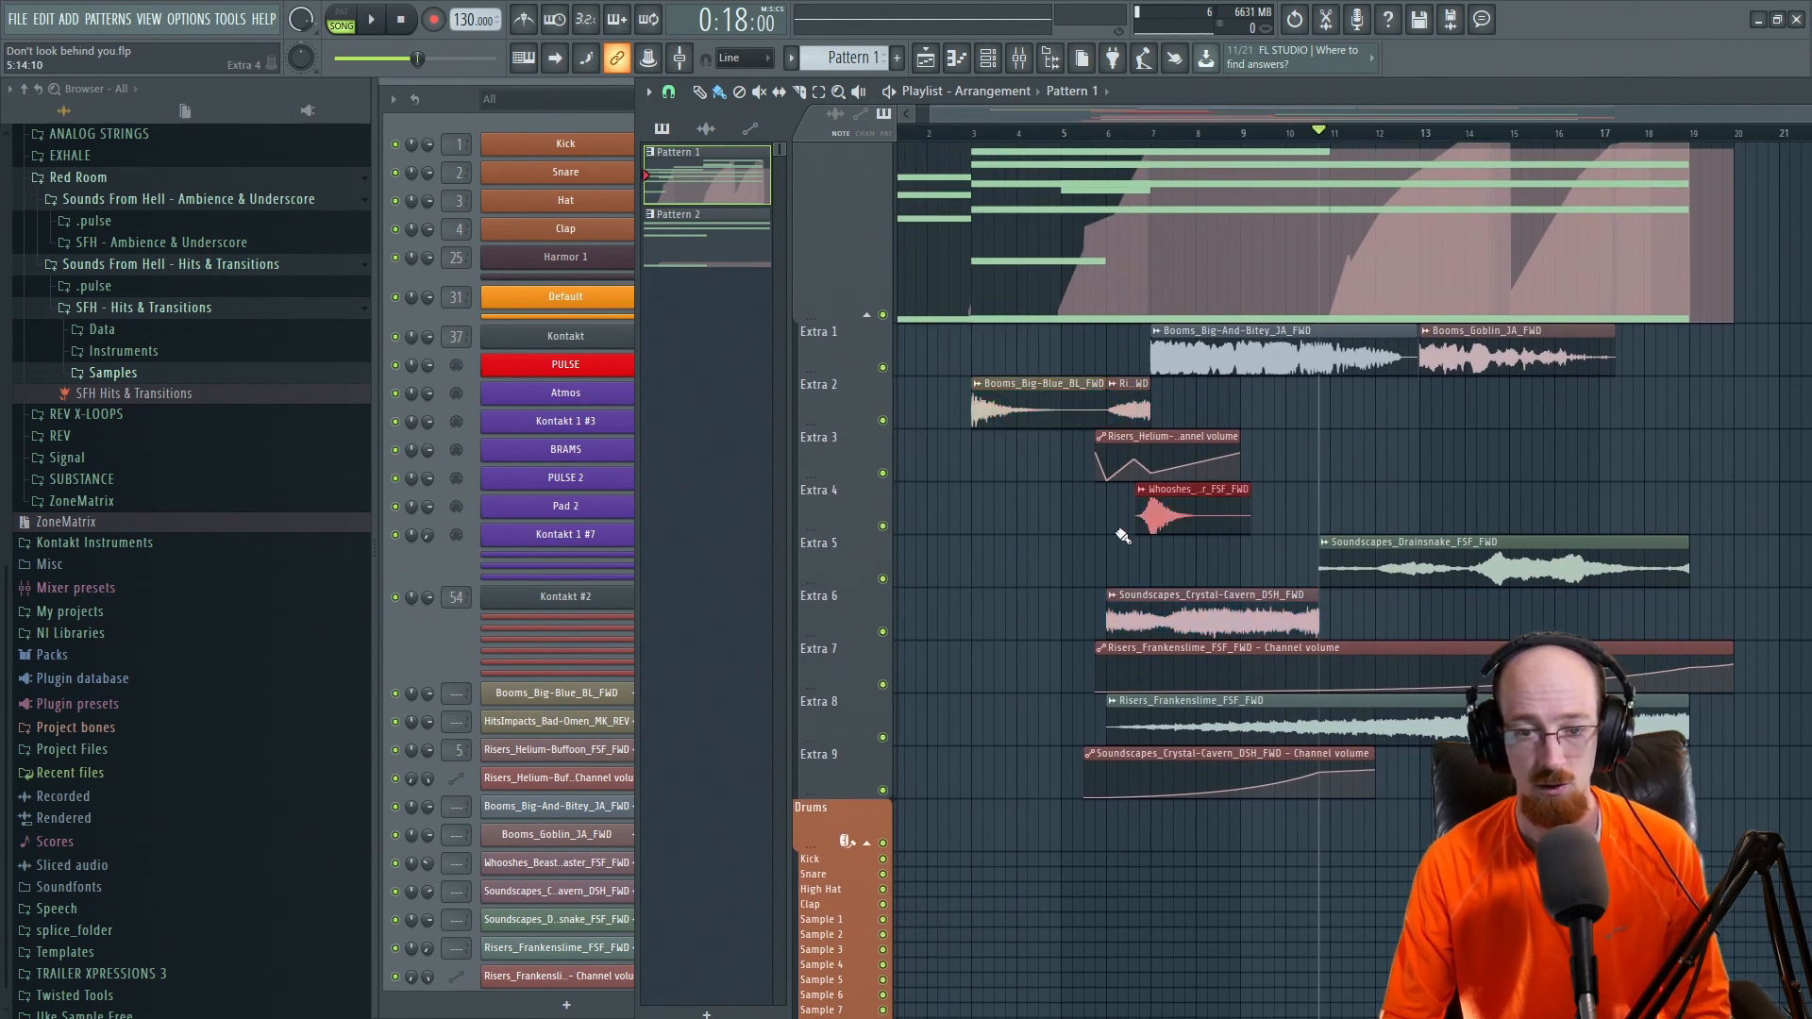
# Play the full arrangement from just before bar 6 with all tracks enabled.
pyautogui.click(1096, 133)
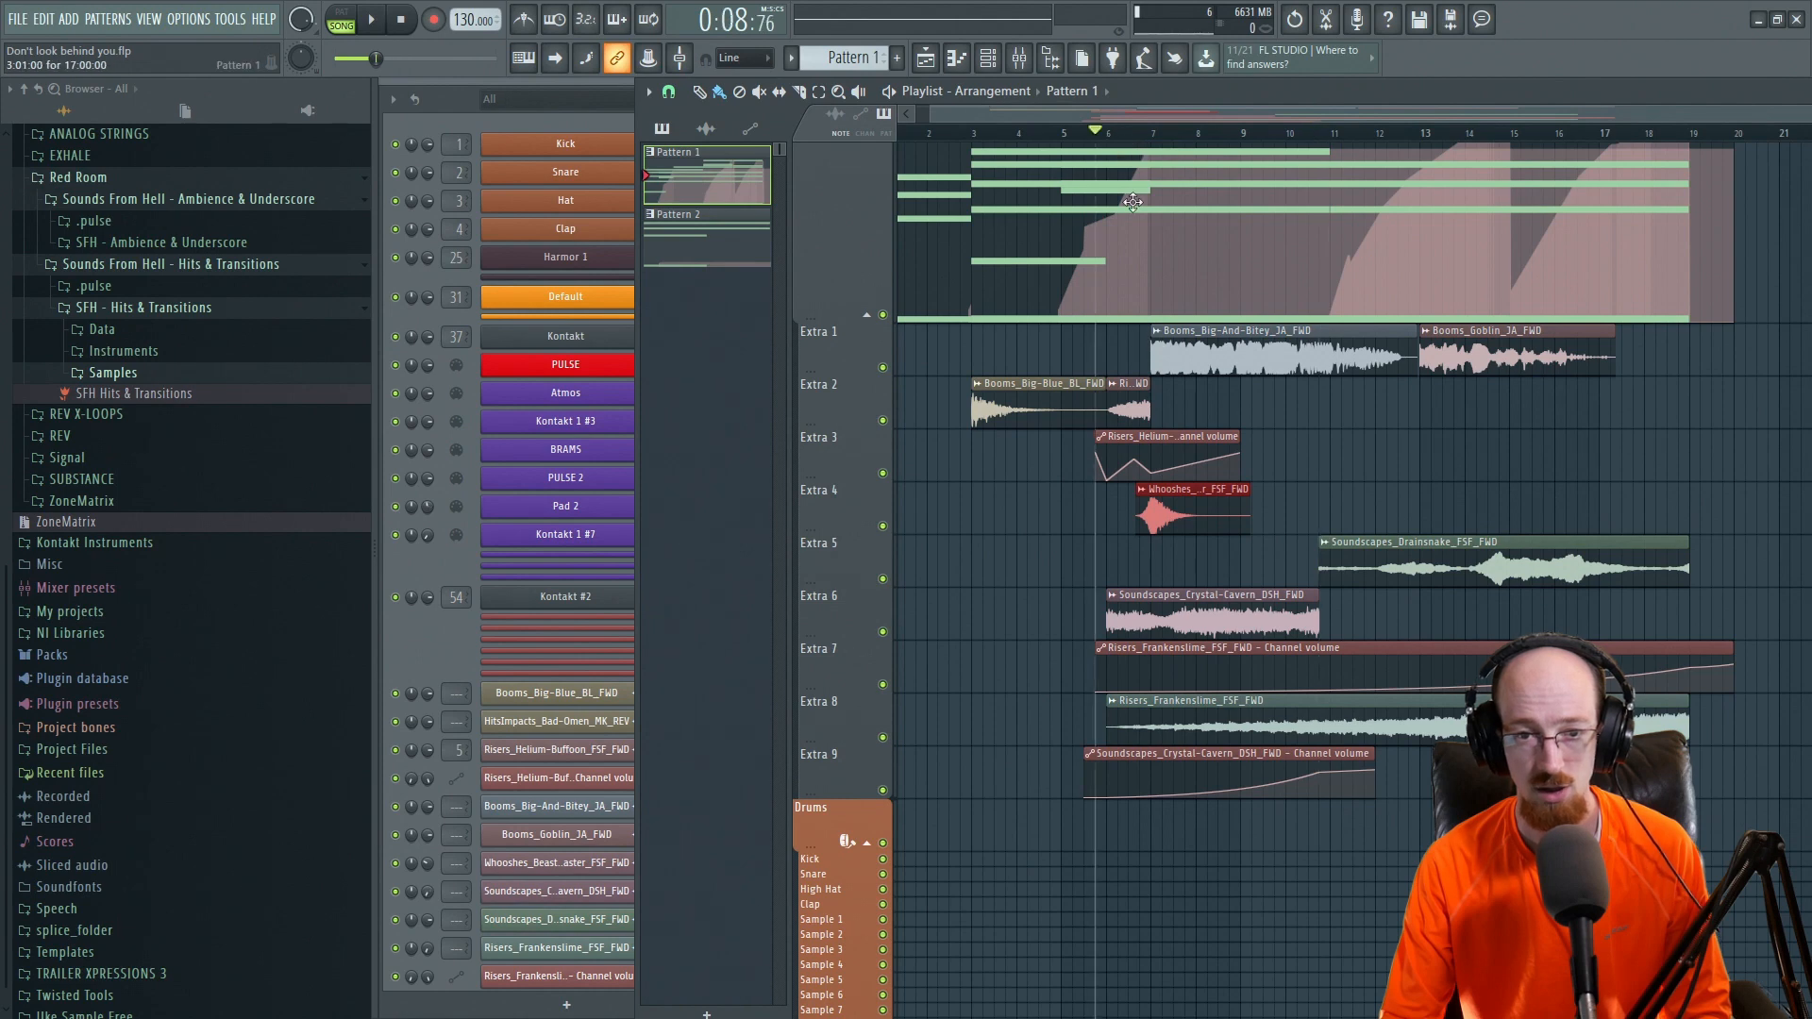
pyautogui.press('space')
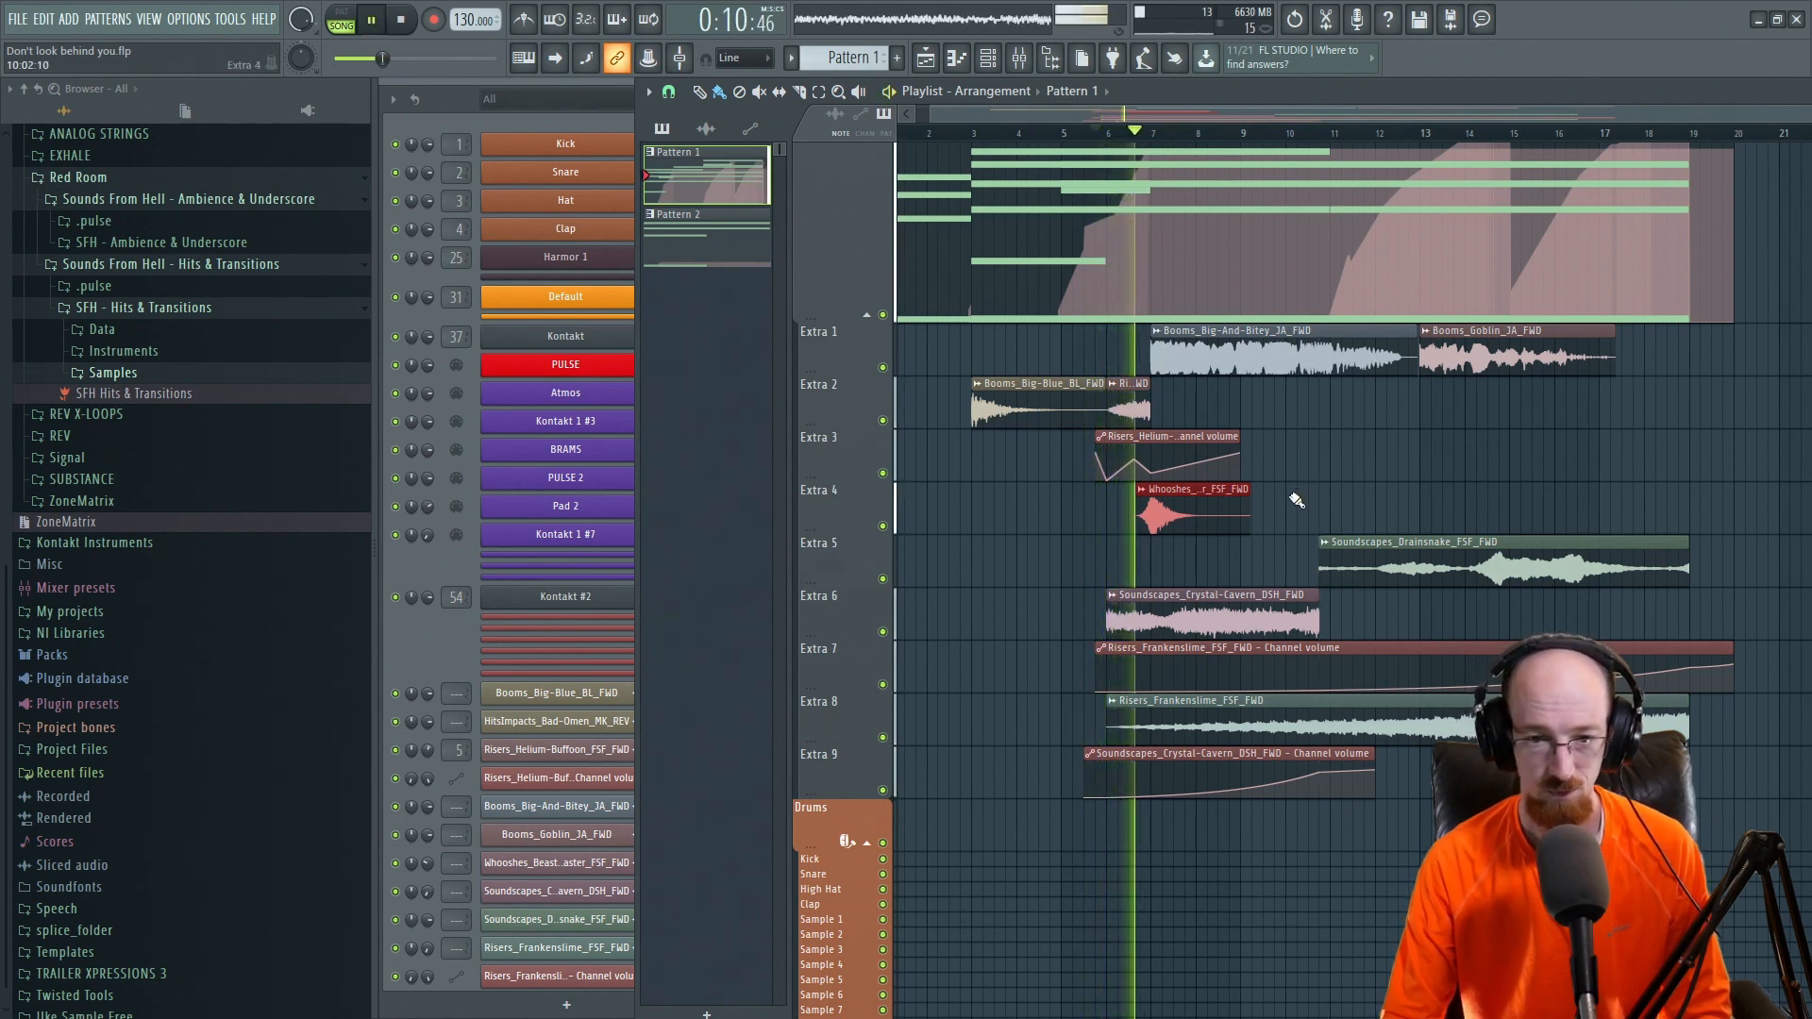
pyautogui.press('space')
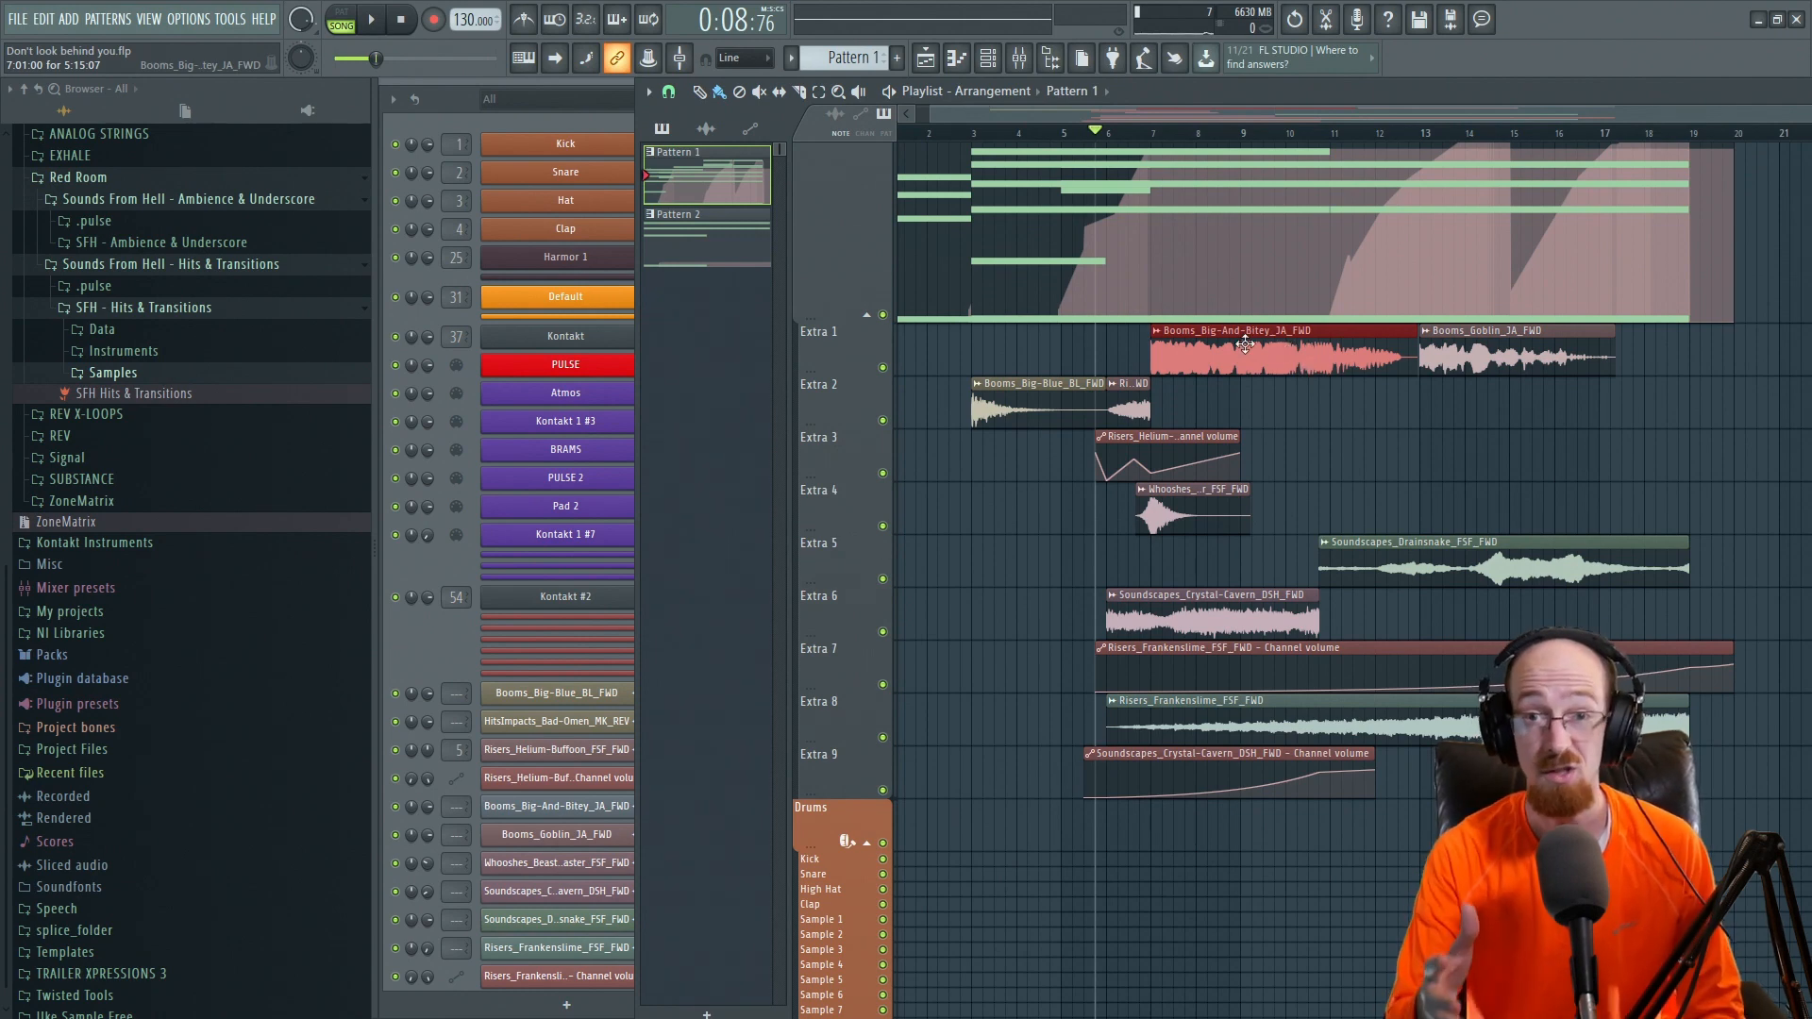
# Play the arrangement from just before bar 6 with the Whooshes clip on Extra 4 muted, and unmute the clip after listening.
pyautogui.click(1177, 513)
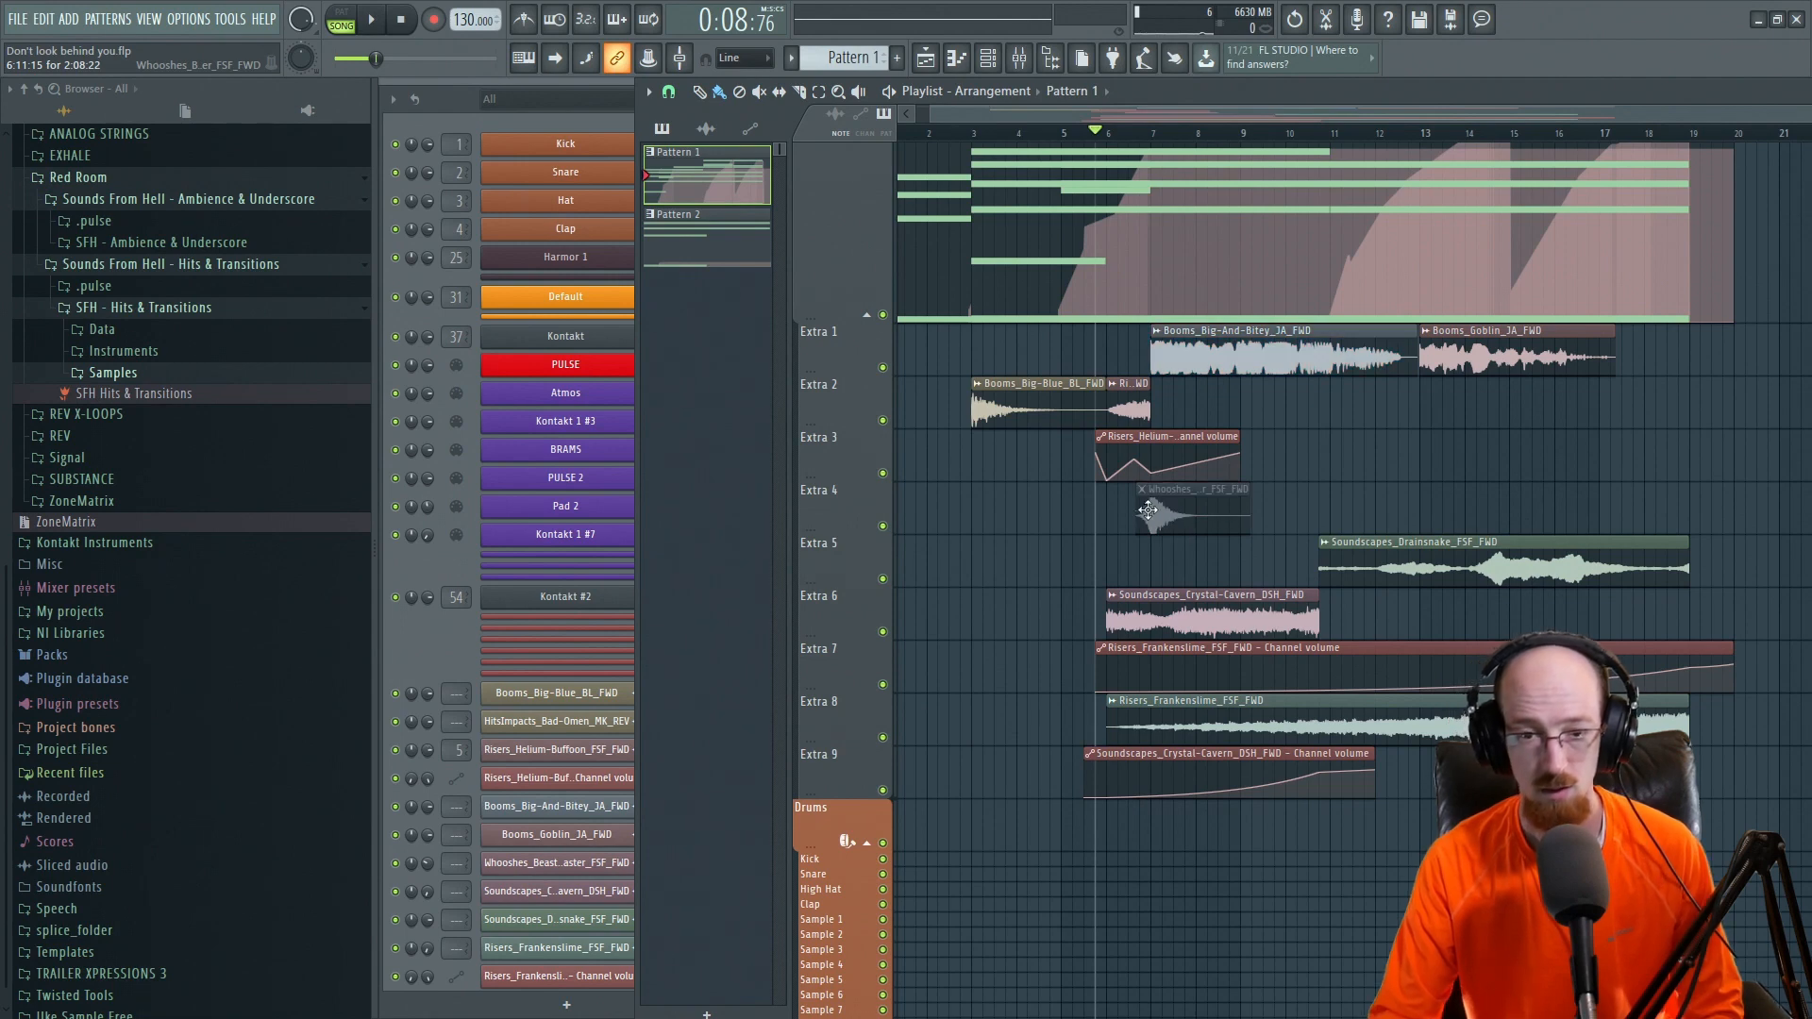
pyautogui.press('space')
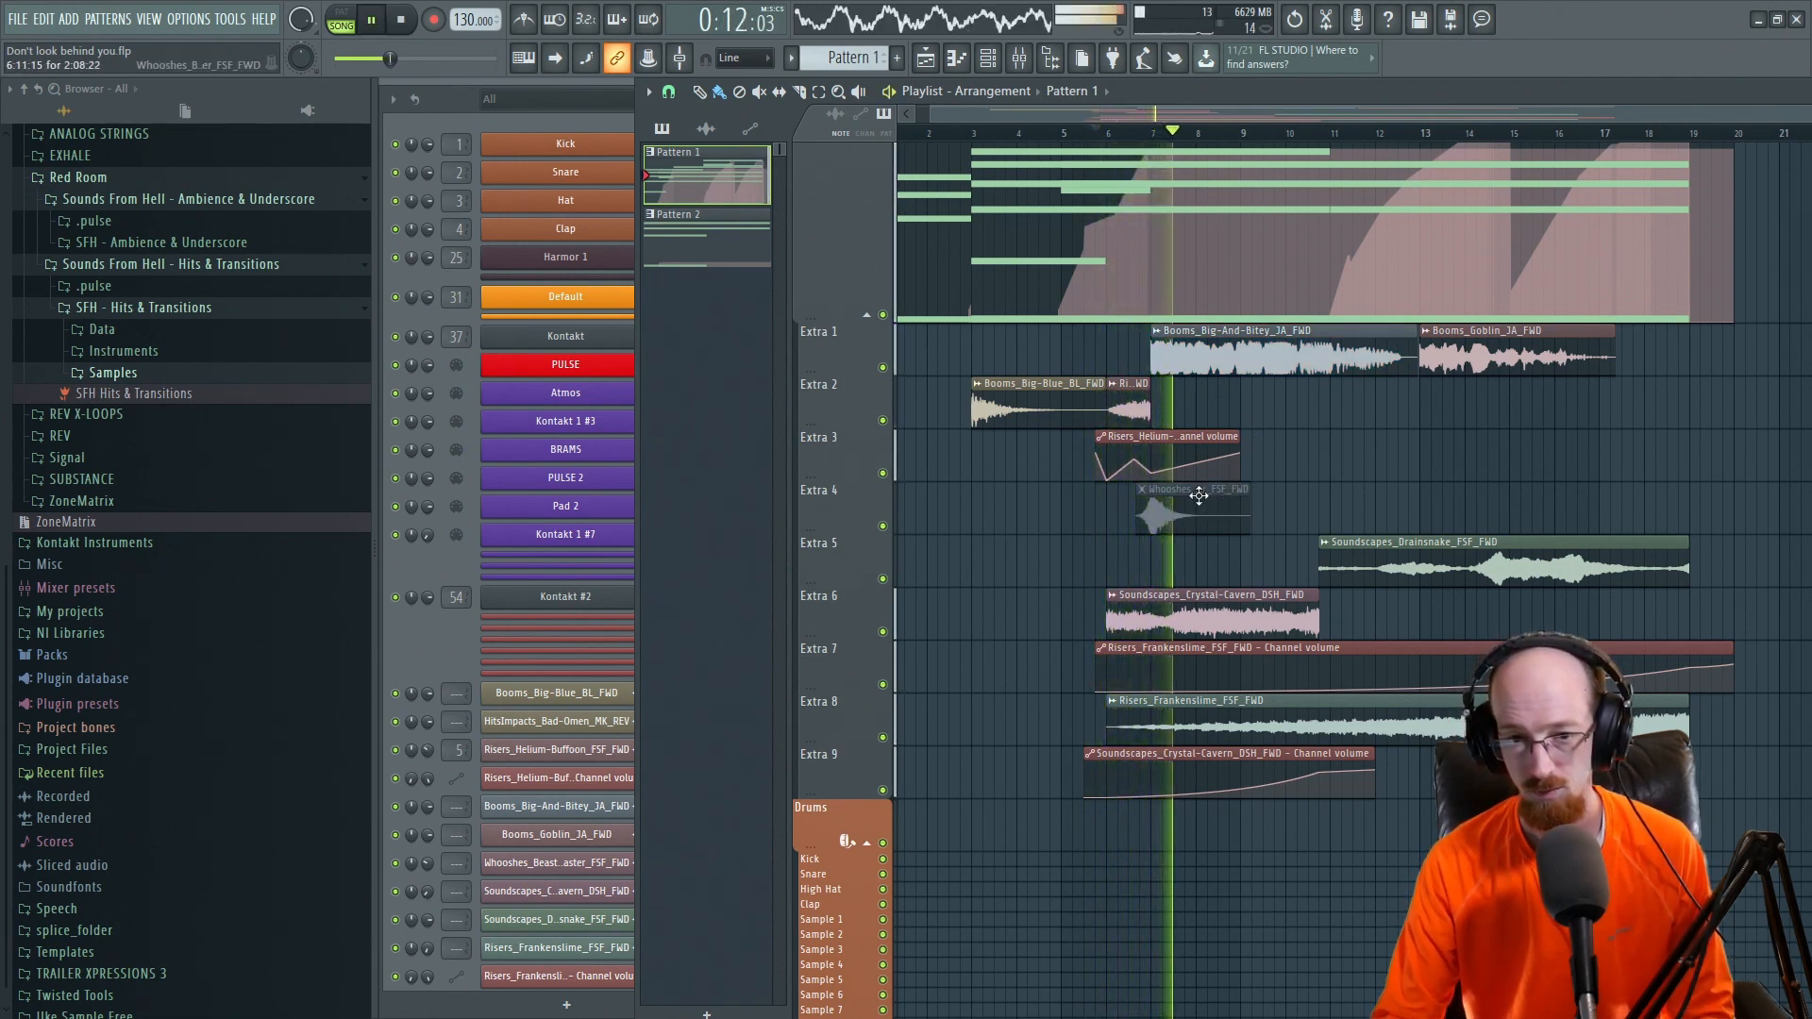
pyautogui.press('space')
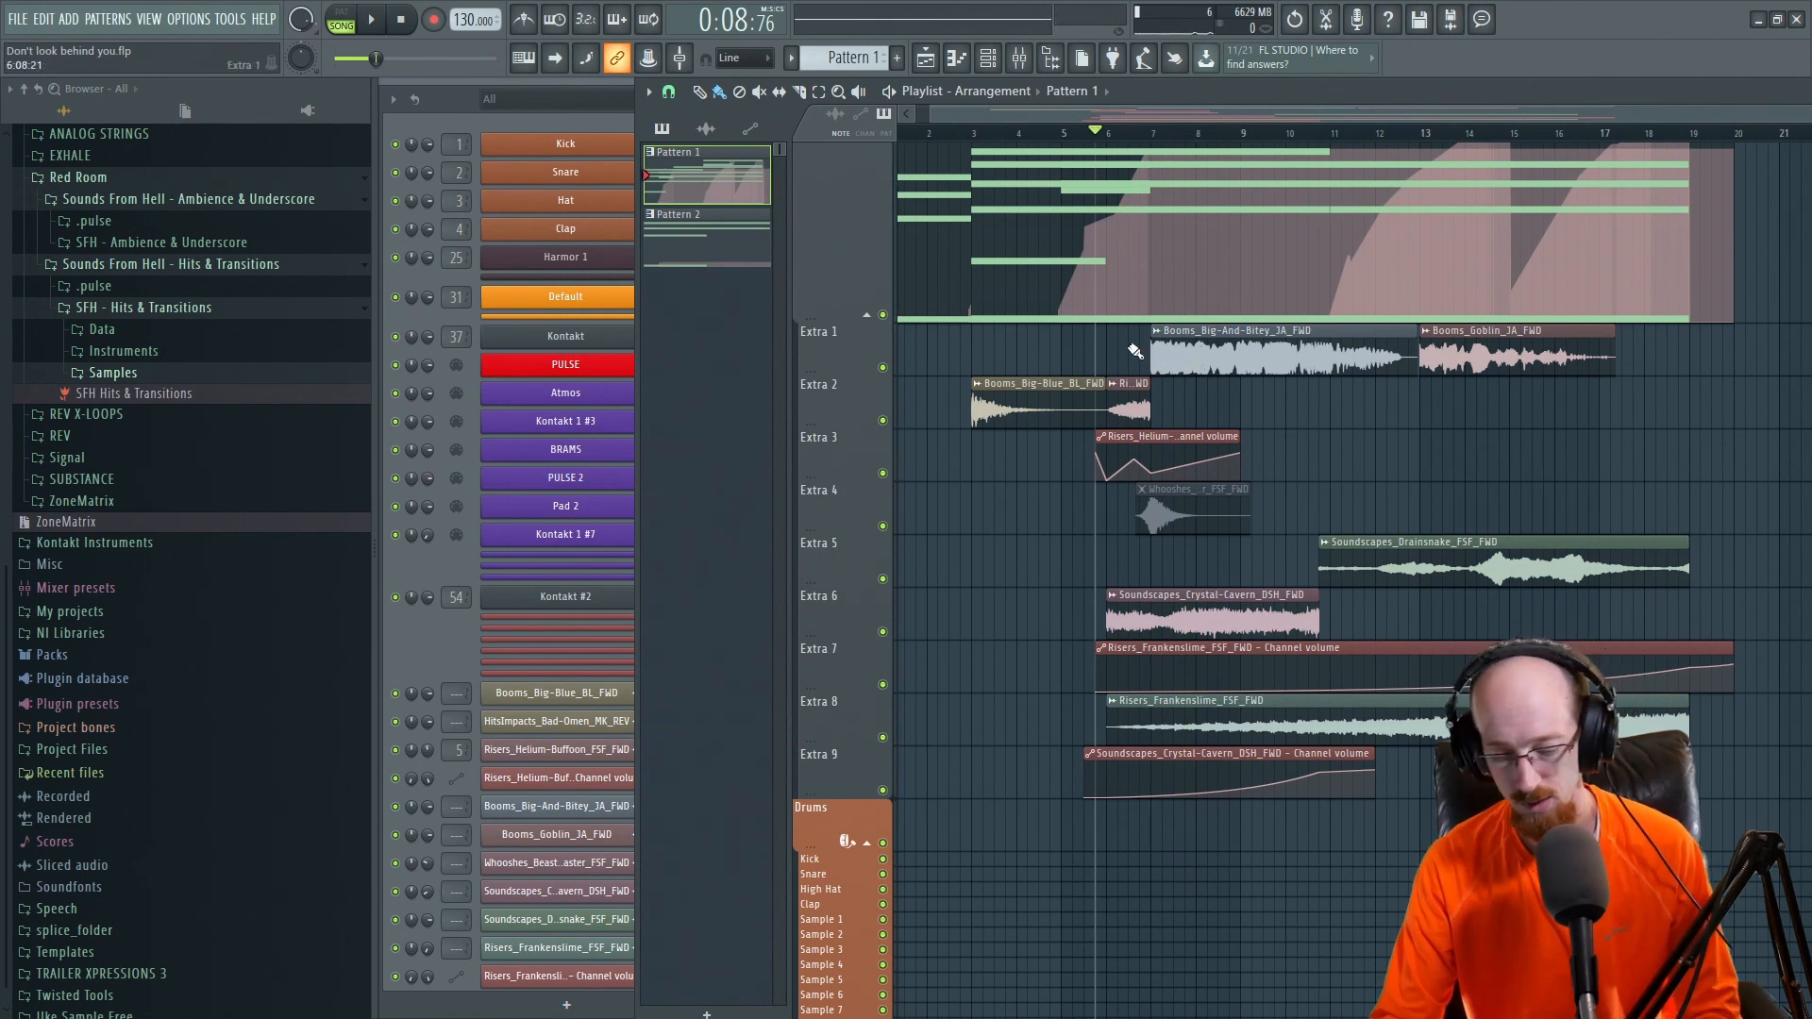
pyautogui.click(1141, 489)
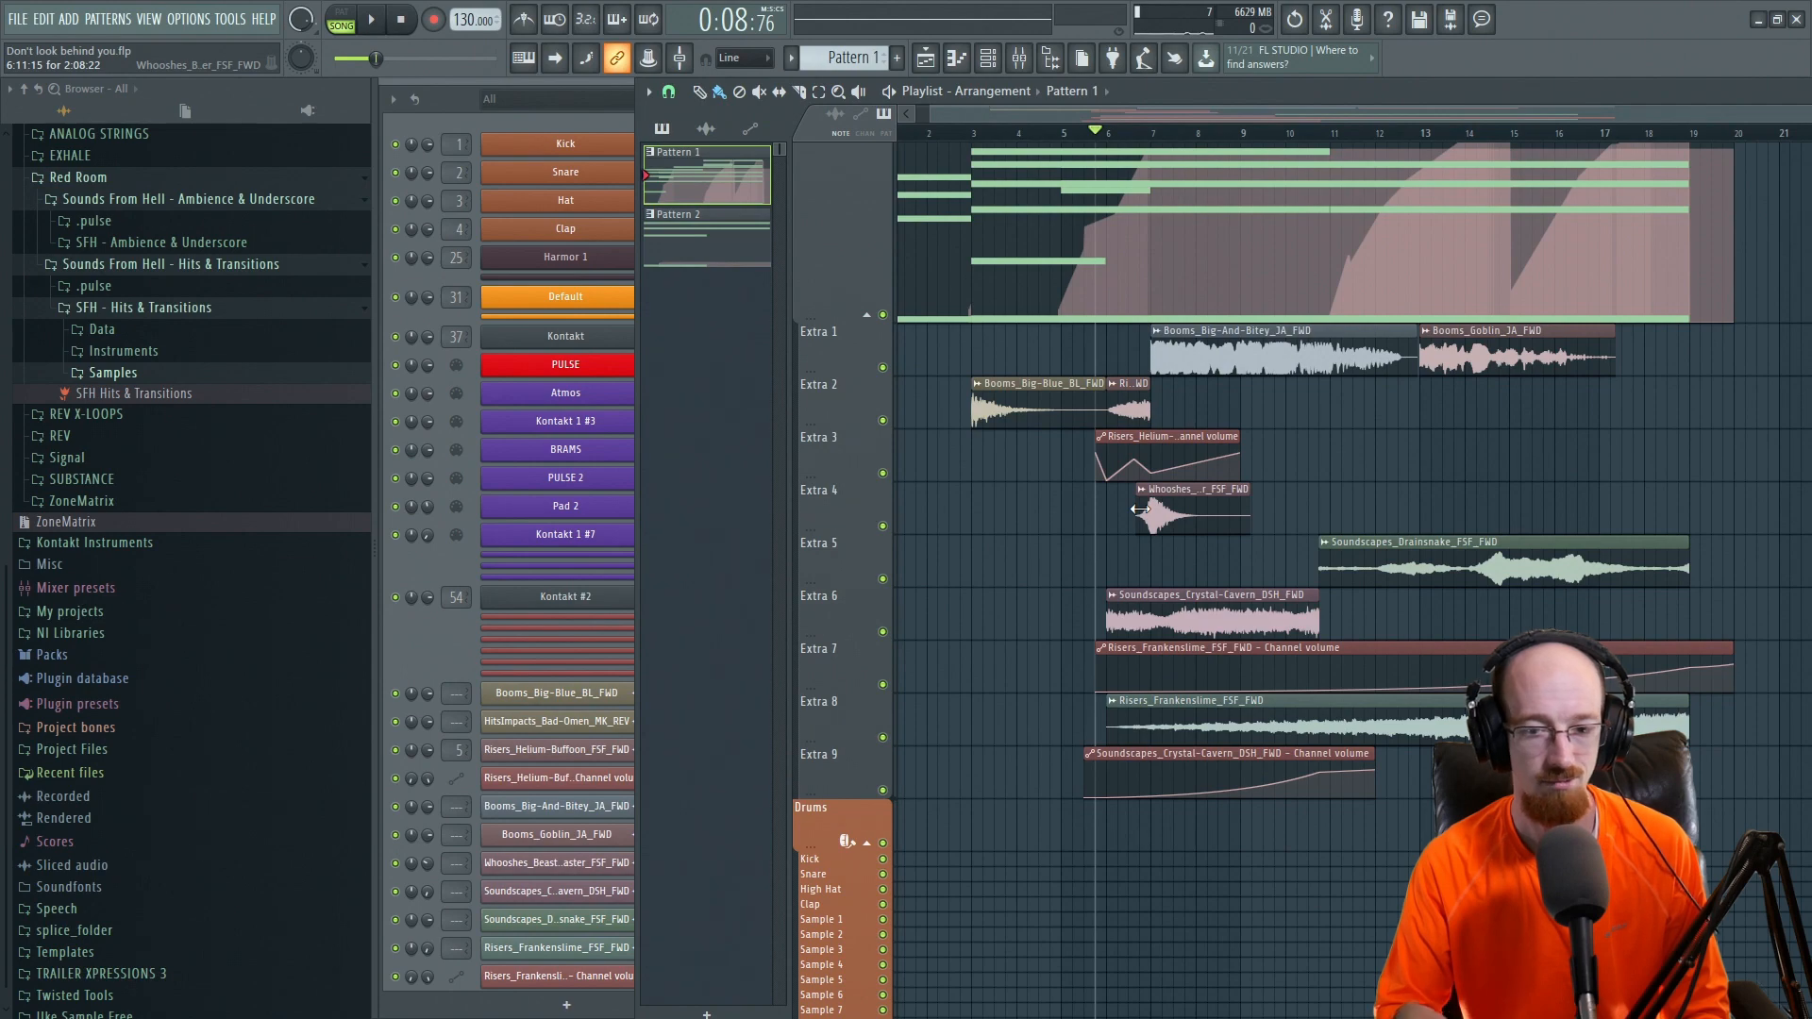
# Select the Crystal-Cavern clip on Extra 6 and examine where it meets the Drainsnake clip on Extra 5 around bar 11.
pyautogui.click(1294, 623)
pyautogui.scroll(3, 1294, 627)
pyautogui.scroll(3, 1294, 628)
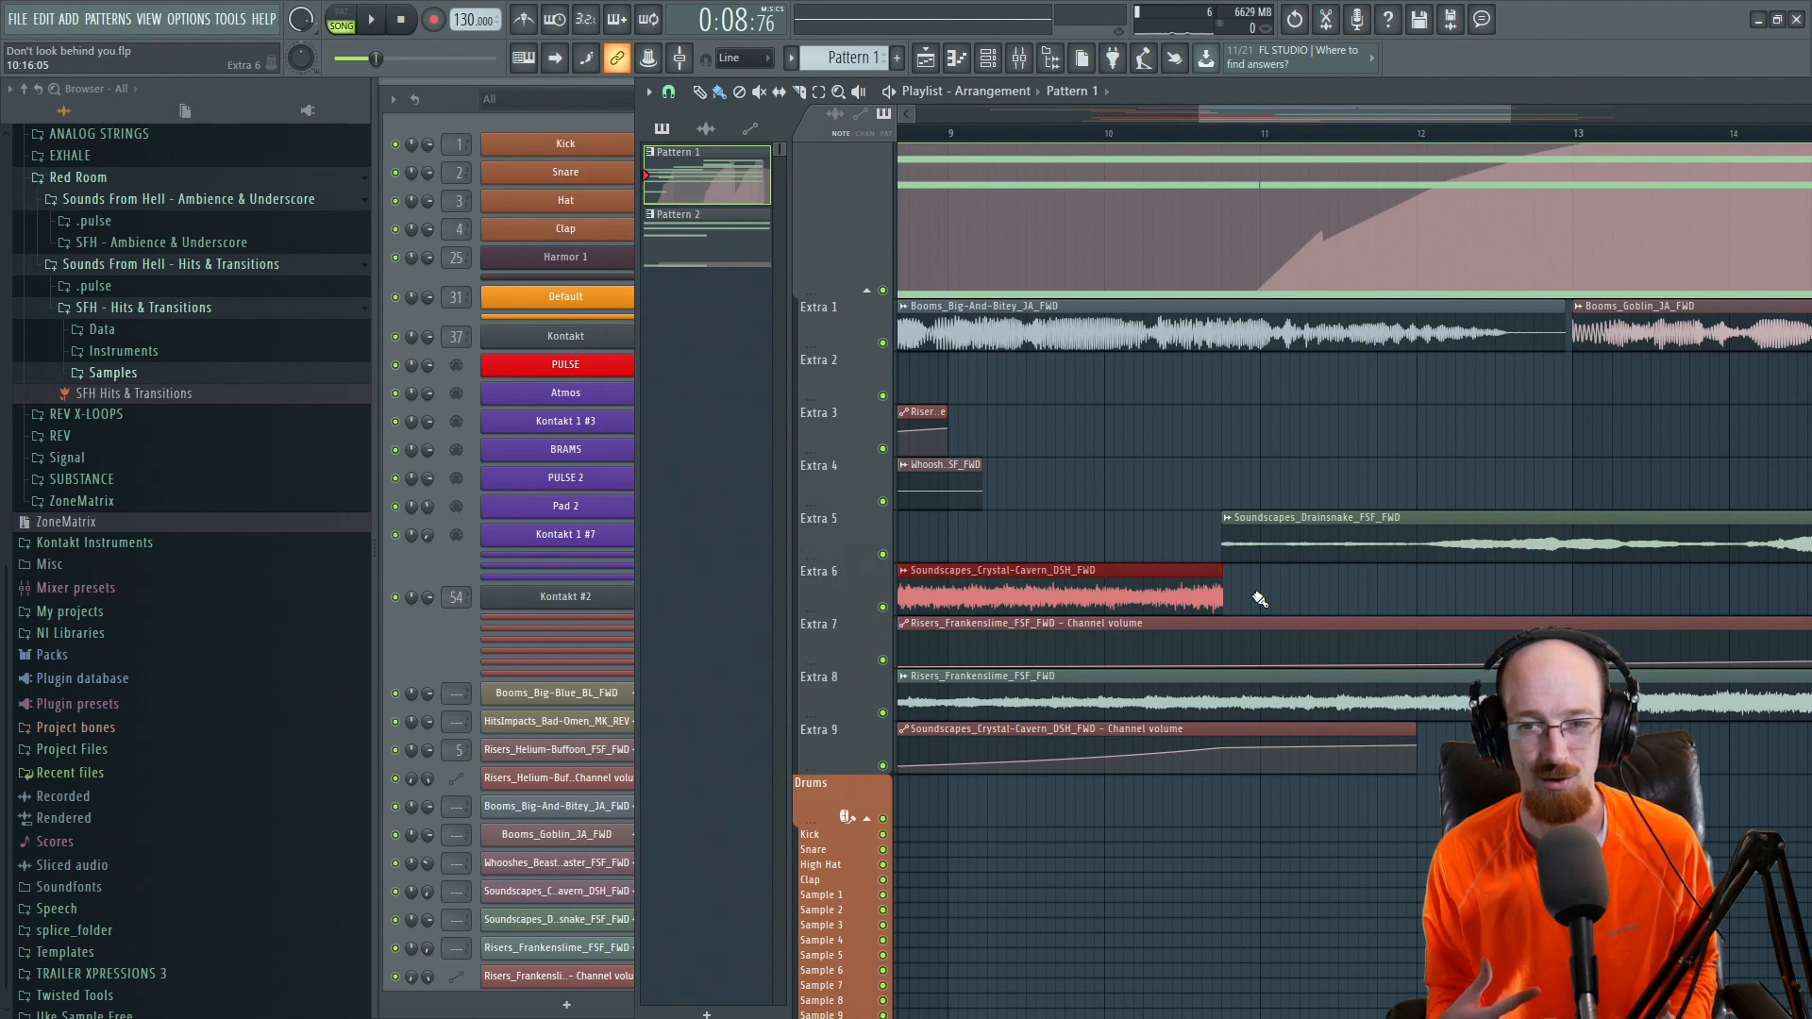
pyautogui.scroll(2, 1168, 373)
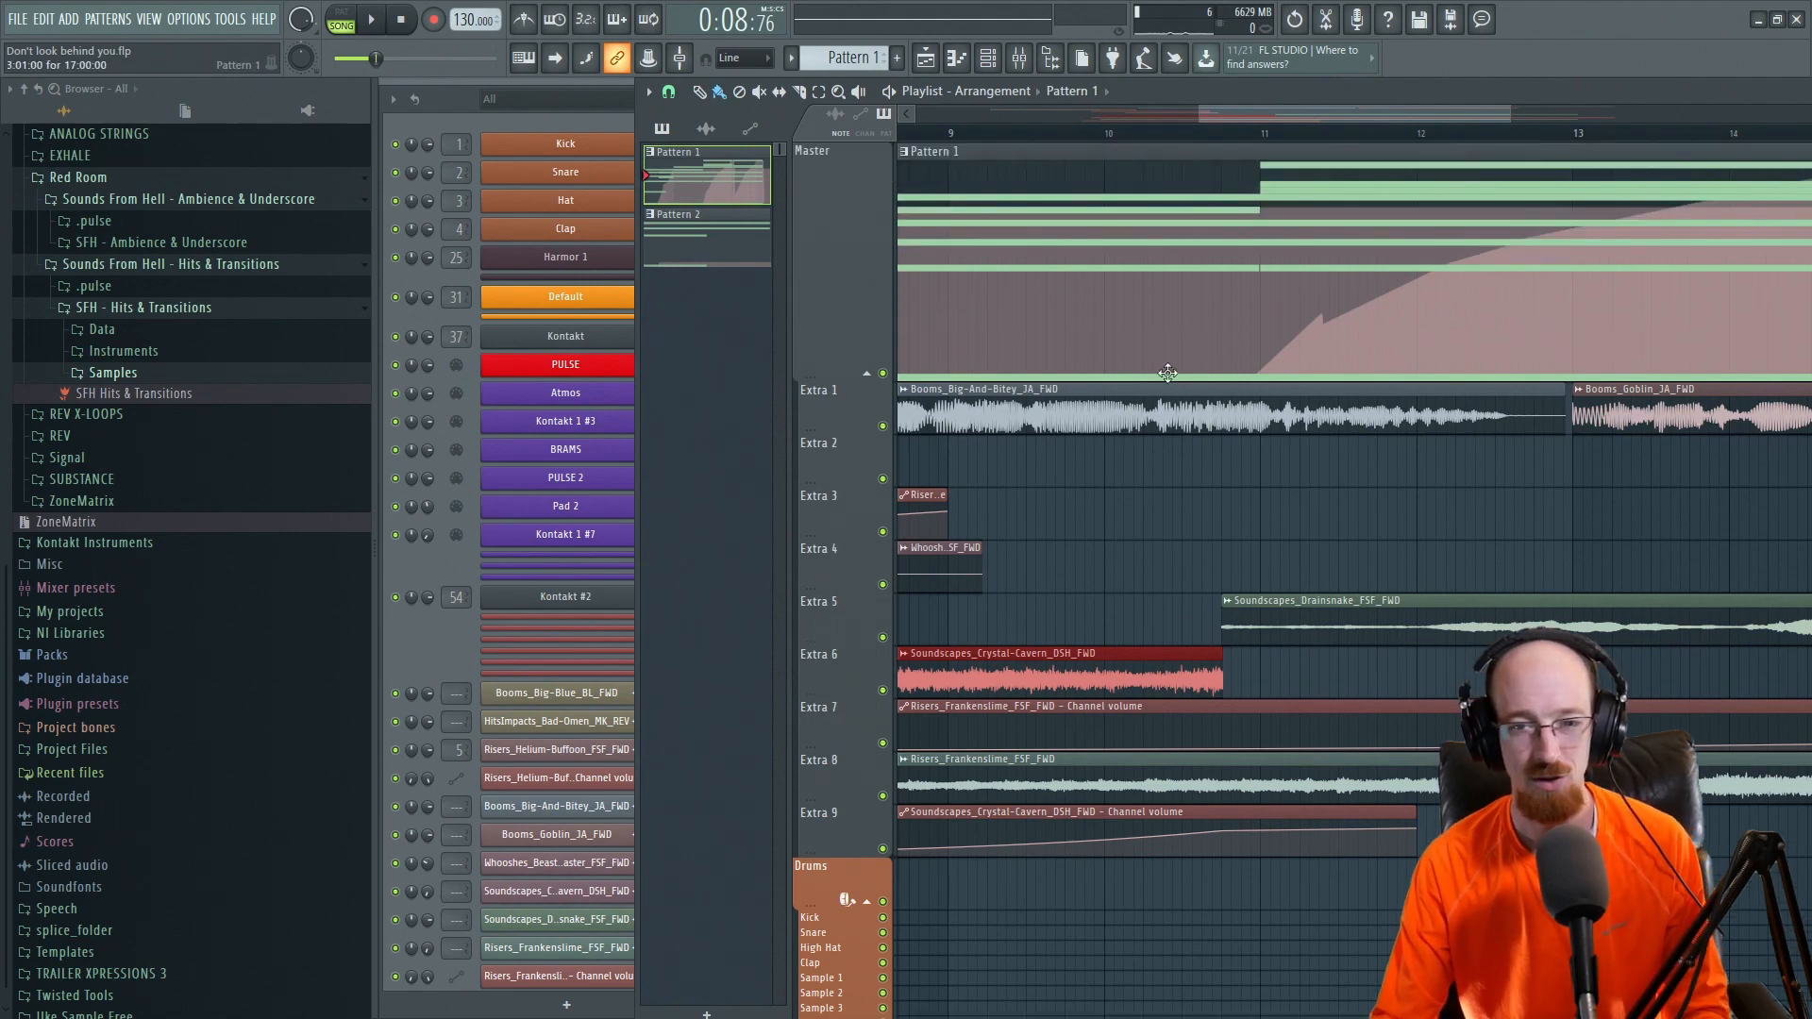
pyautogui.scroll(-4, 1168, 373)
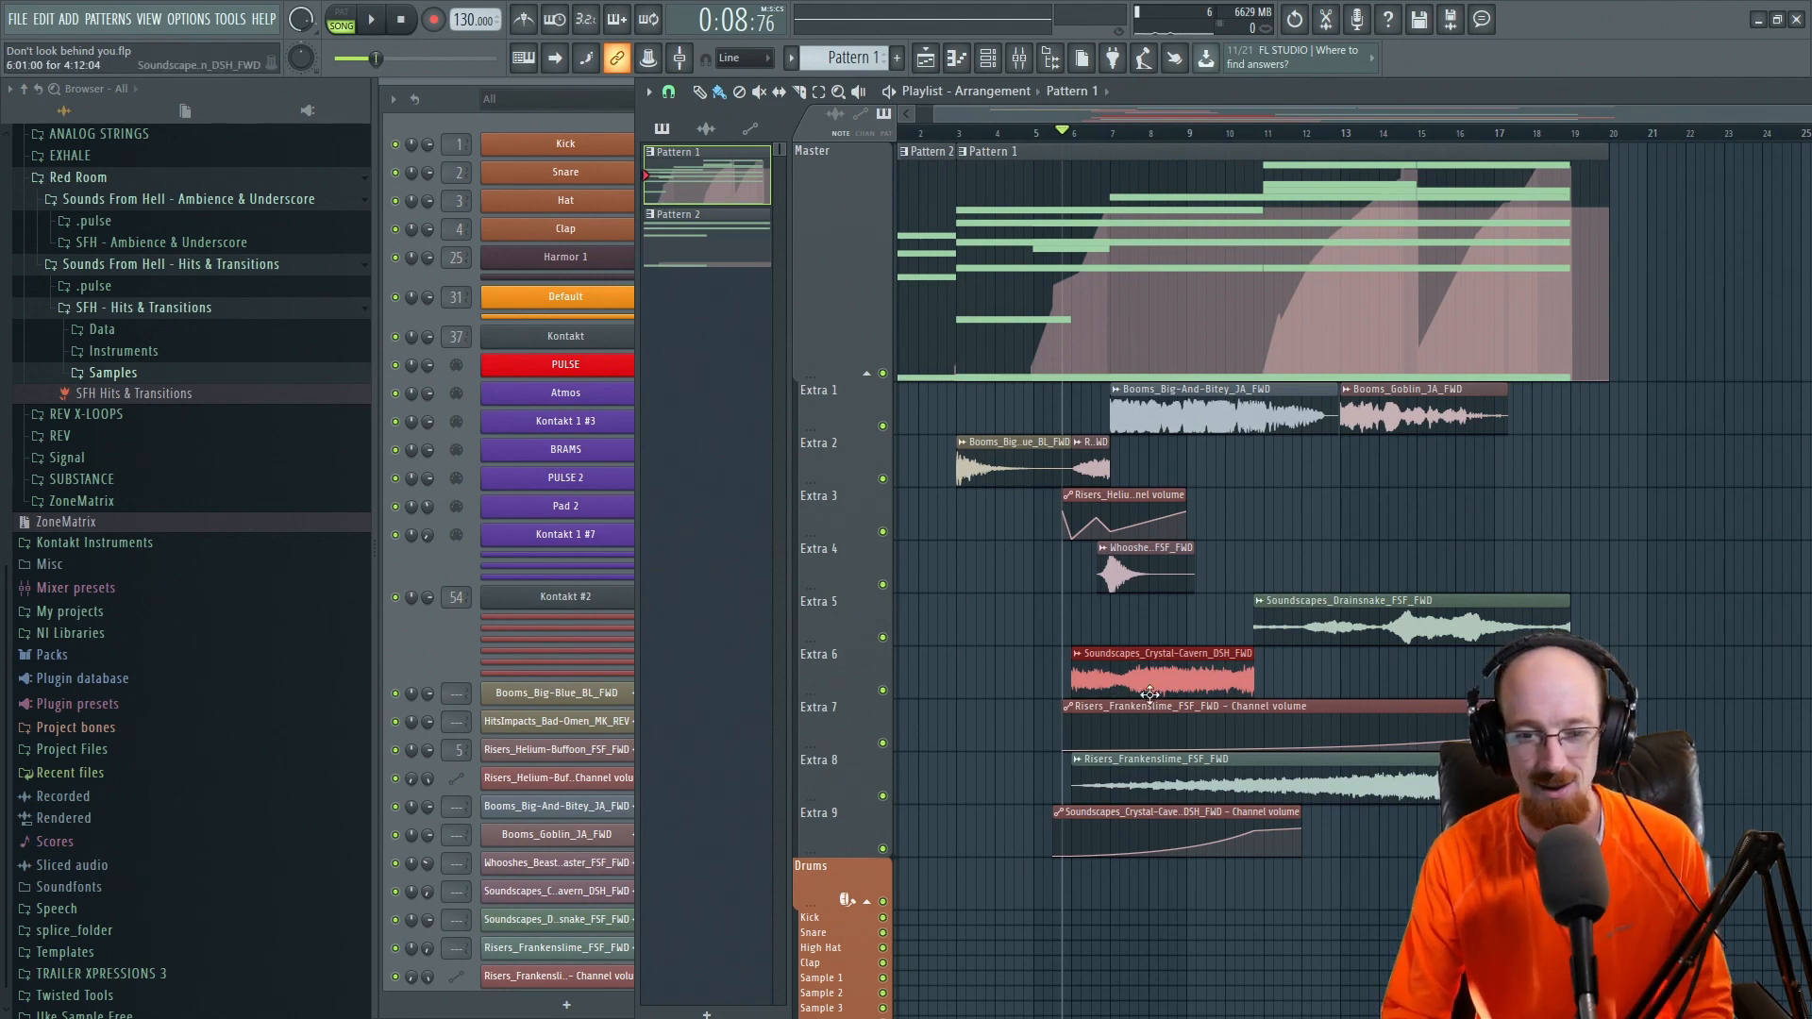
pyautogui.scroll(4, 1255, 686)
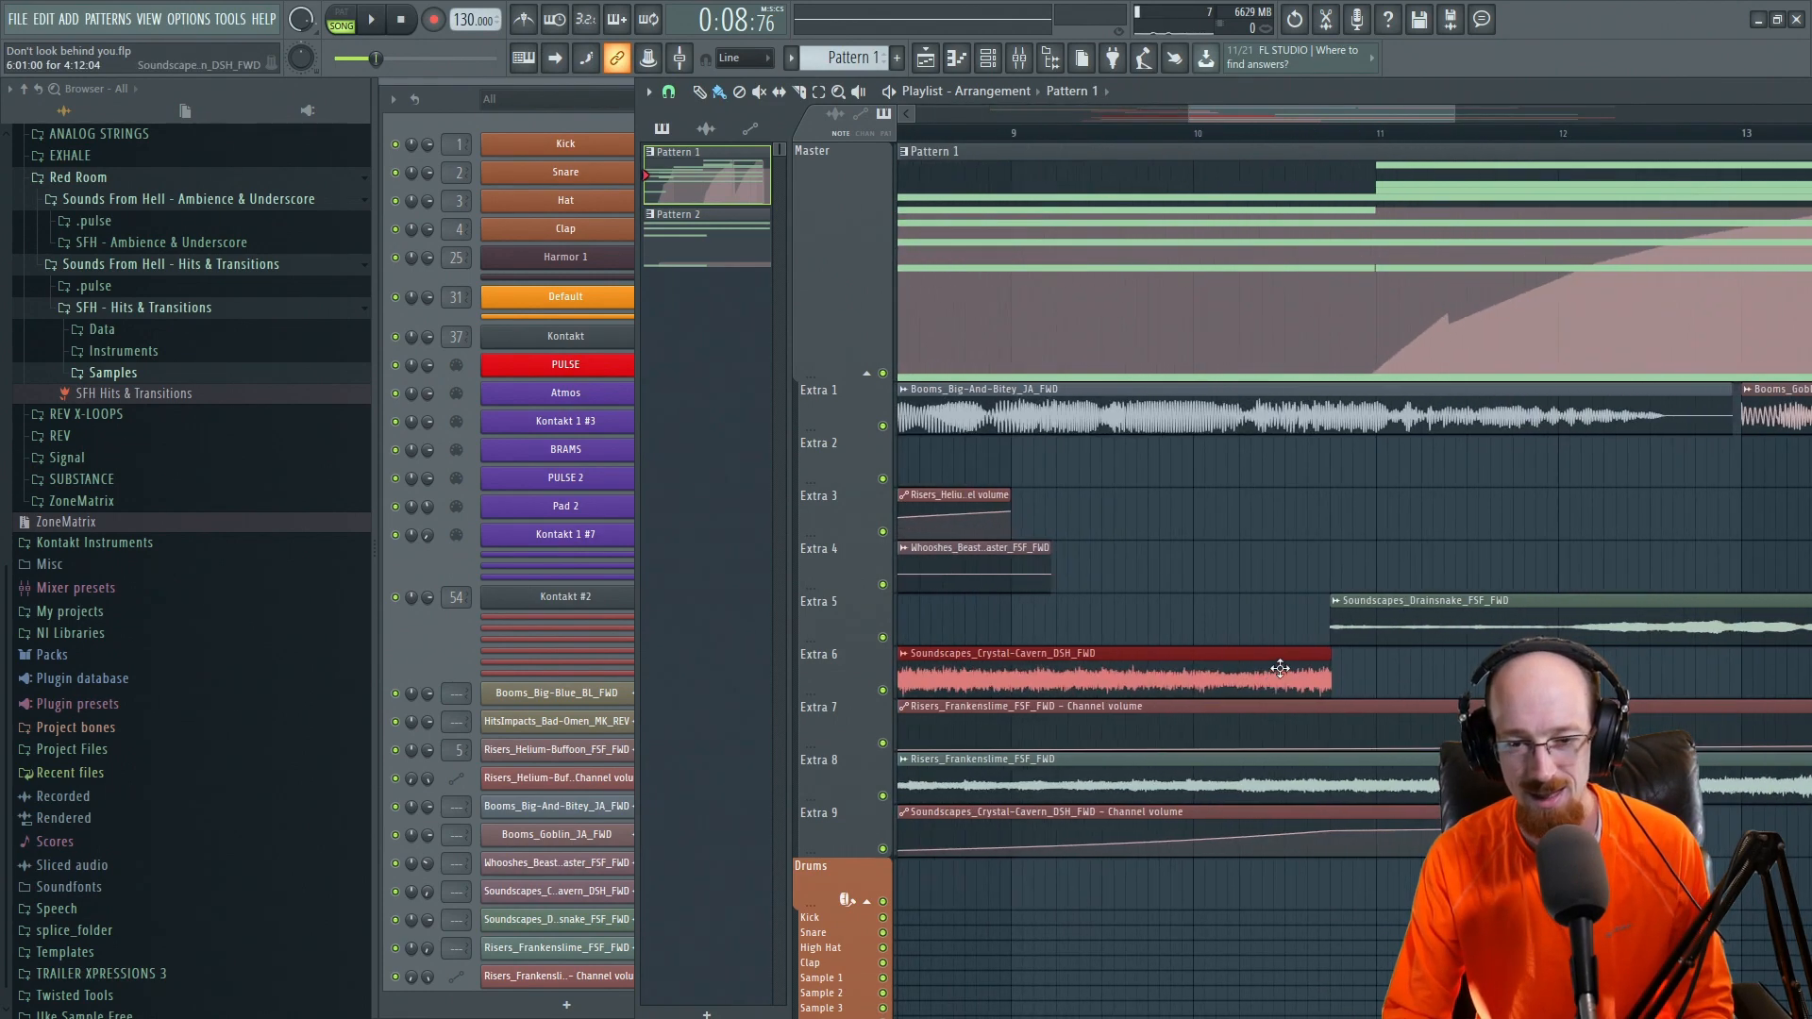
pyautogui.scroll(-4, 1356, 593)
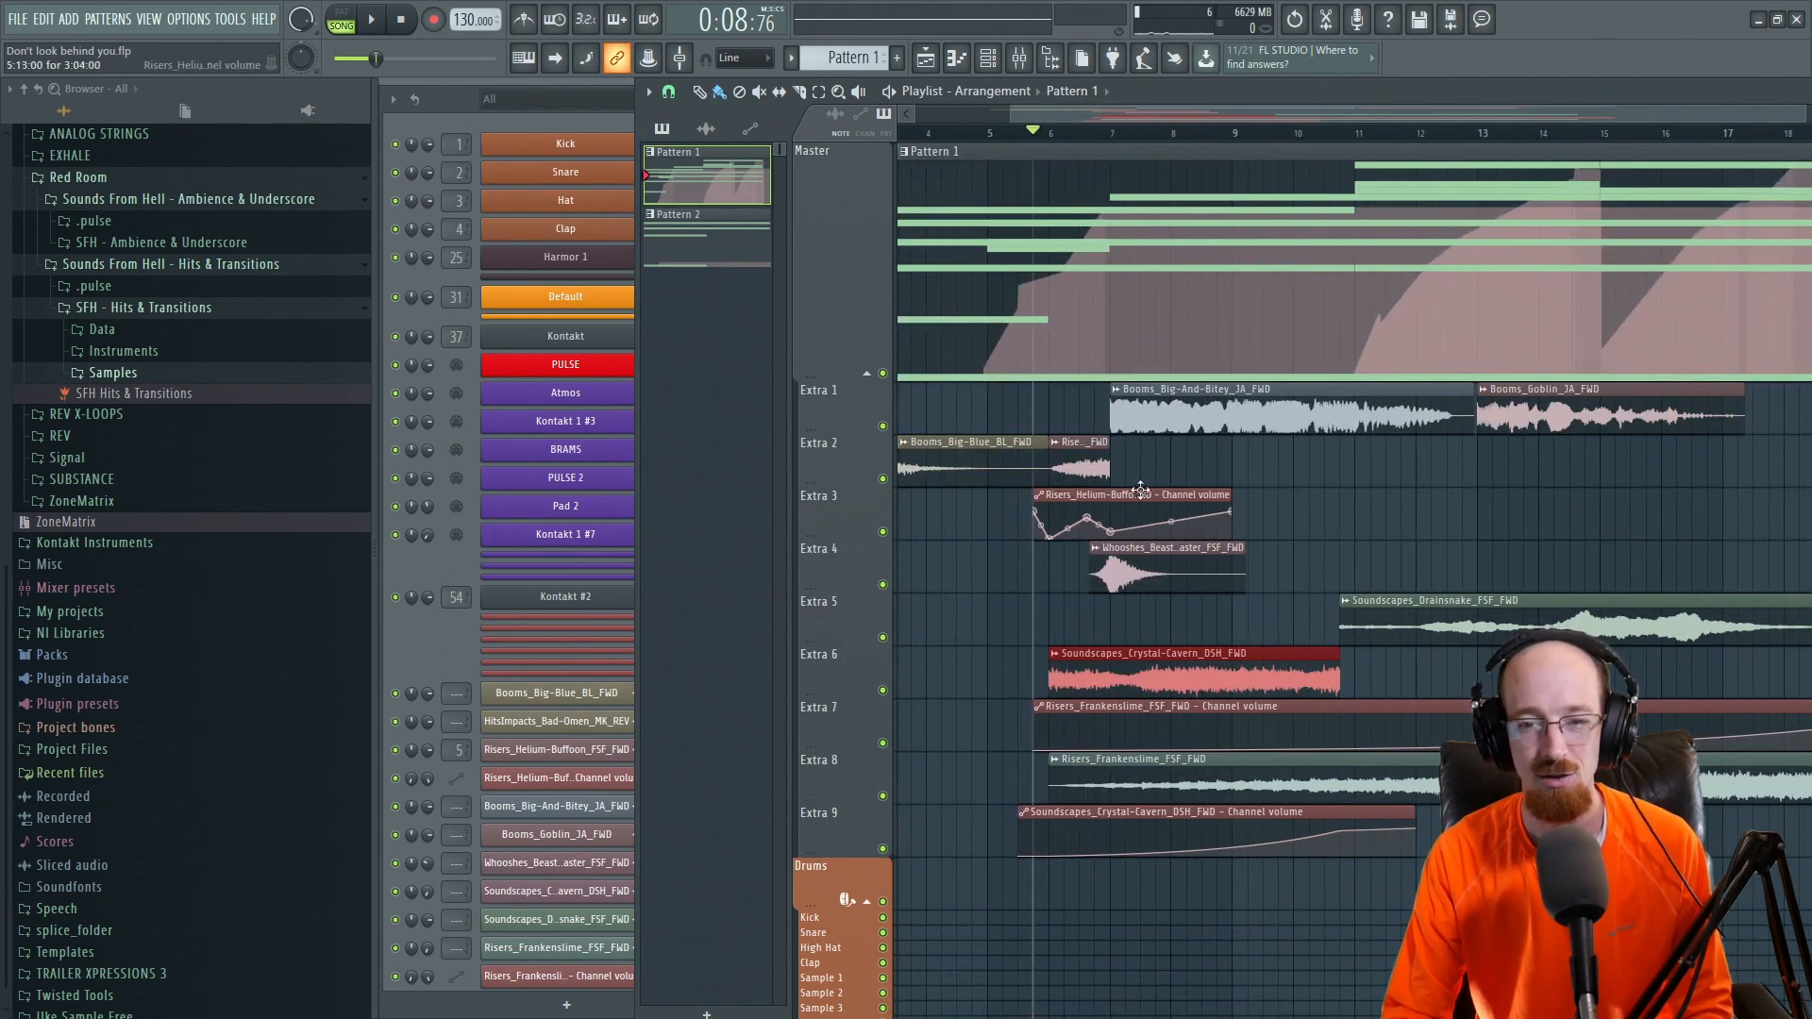
# Select the Booms clips on Extra 1, followed by the Pattern 2 and Pattern 1 clips on the Master track.
pyautogui.moveTo(1514, 414); pyautogui.dragTo(1635, 417)
pyautogui.moveTo(1138, 423); pyautogui.dragTo(1307, 429)
pyautogui.keyDown('ctrl'); pyautogui.click(1557, 416); pyautogui.keyUp('ctrl')
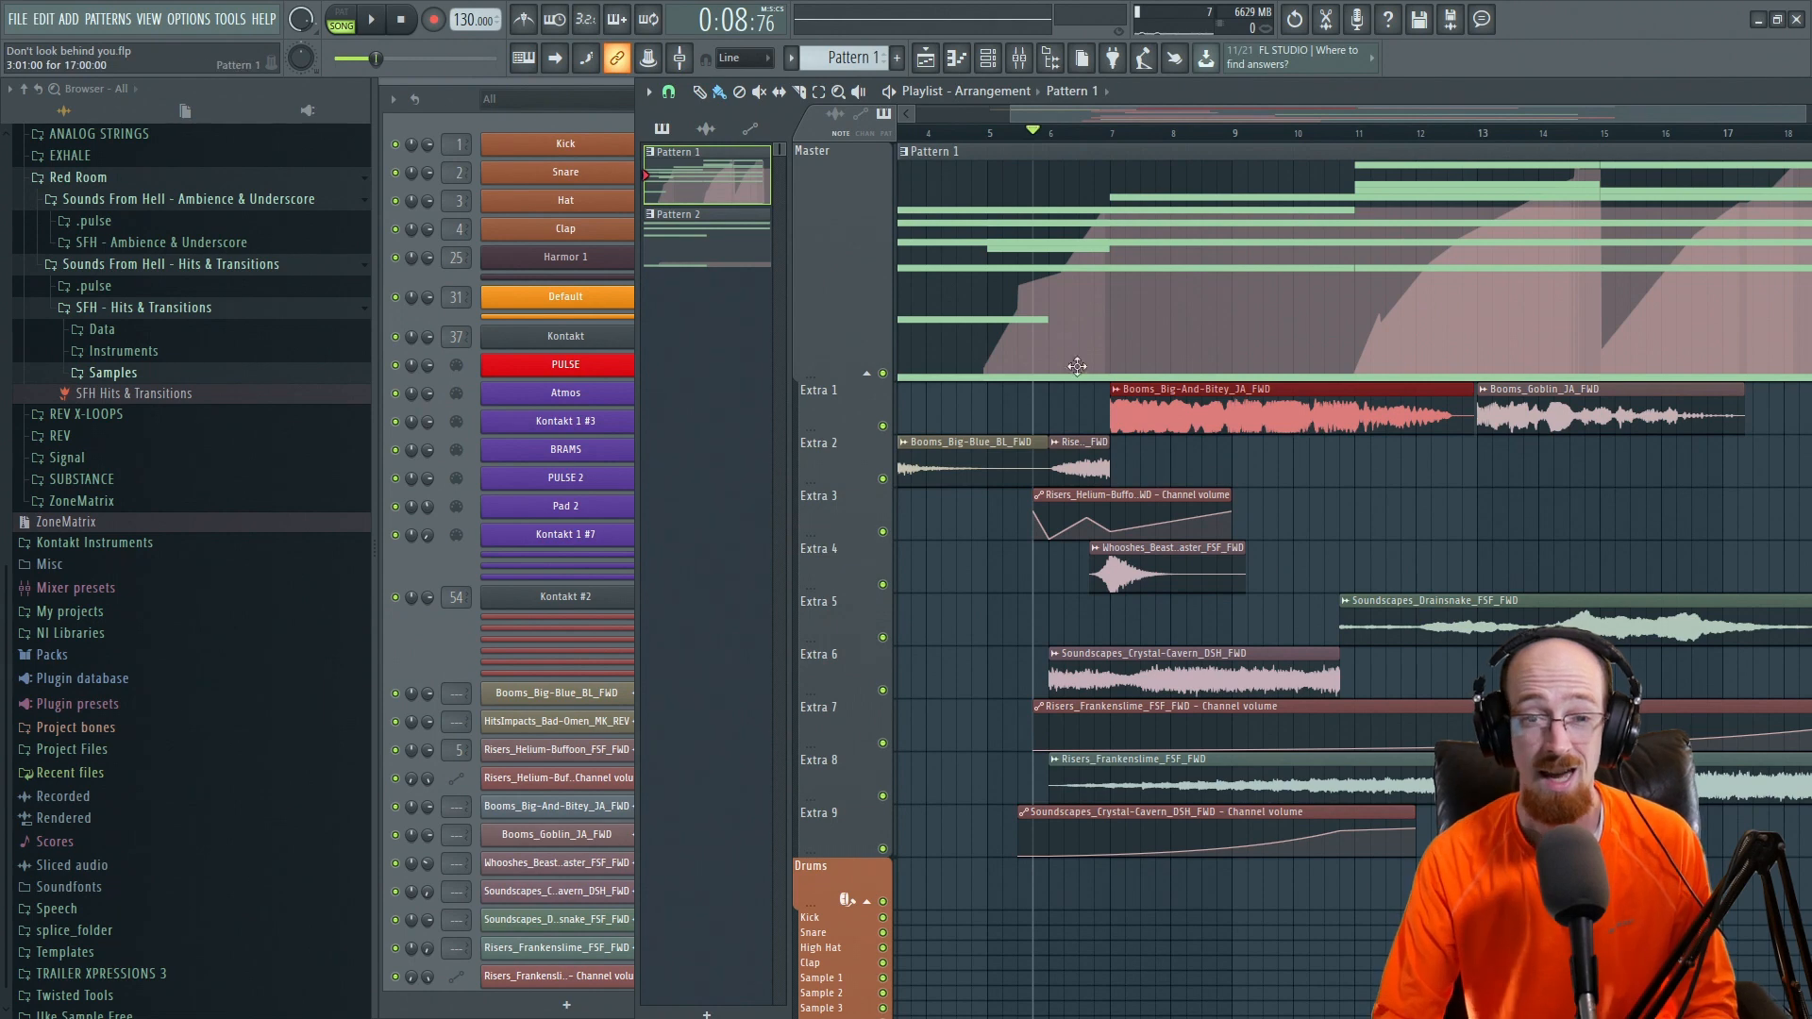
pyautogui.hscroll(-3, 1231, 293)
pyautogui.moveTo(939, 202); pyautogui.dragTo(1527, 279)
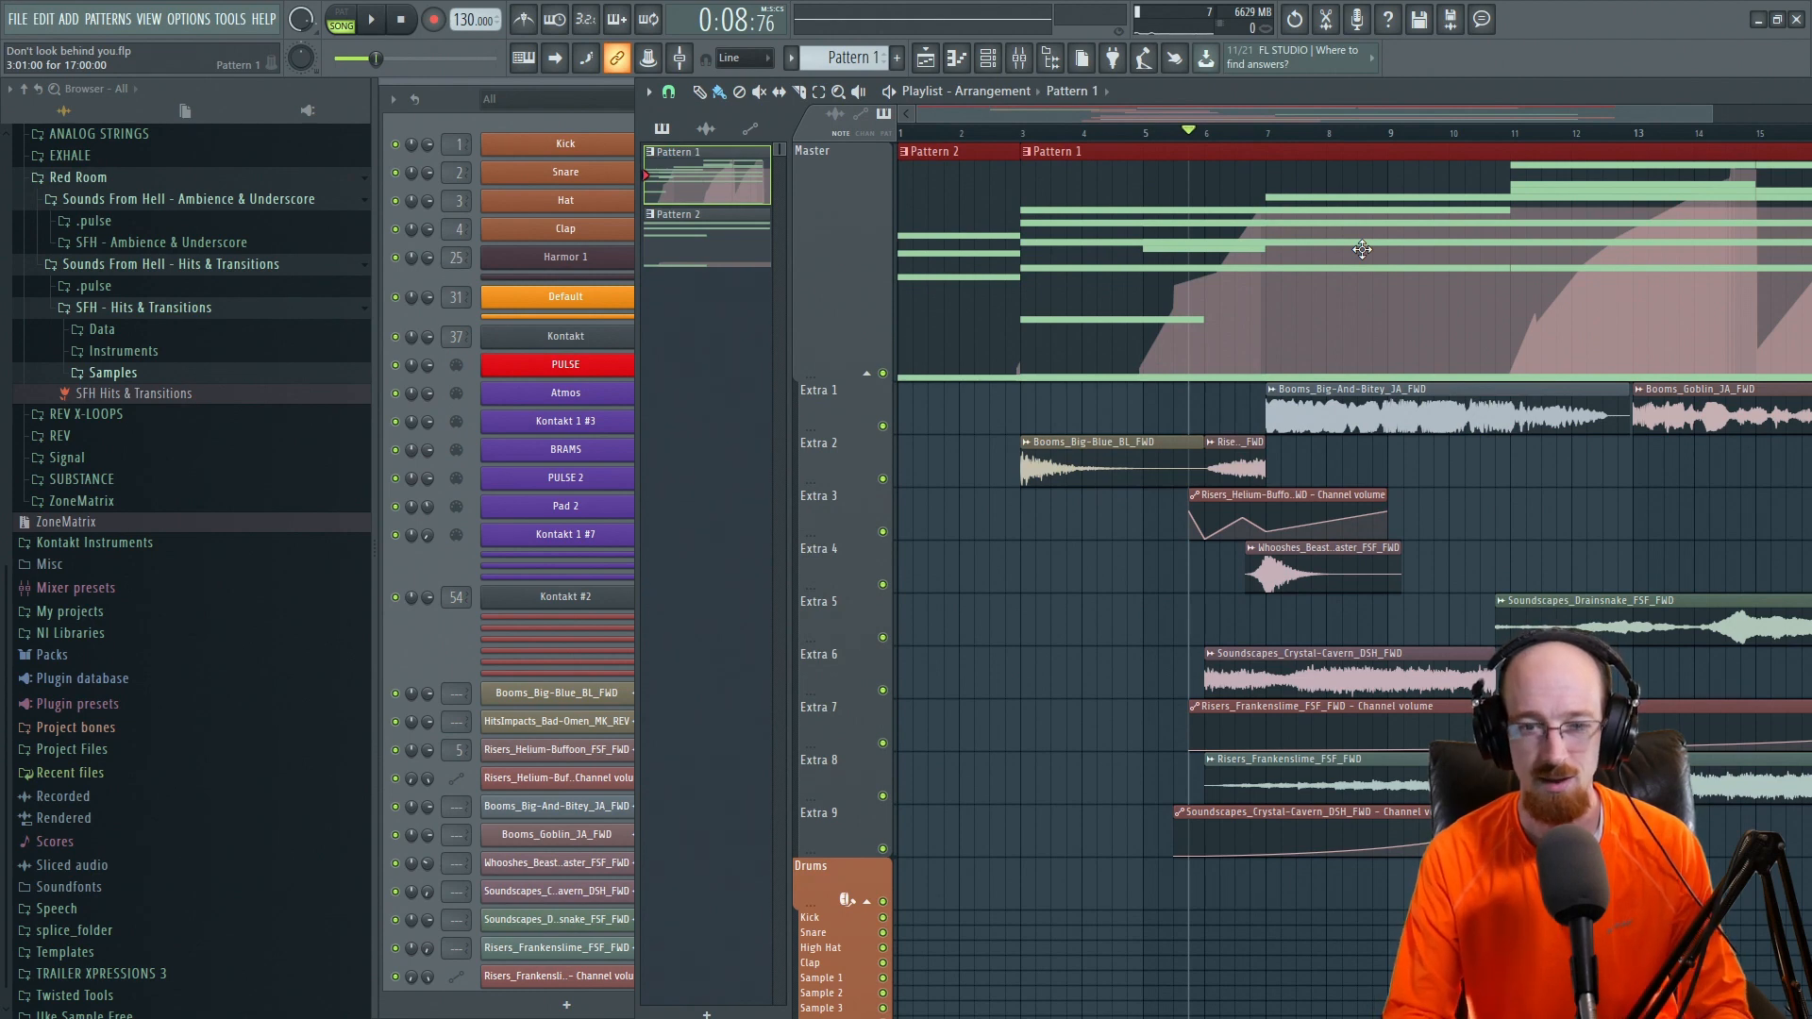
# Play the arrangement from the start of Pattern 1 at bar 3, stopping after a short listen.
pyautogui.hscroll(2, 1232, 311)
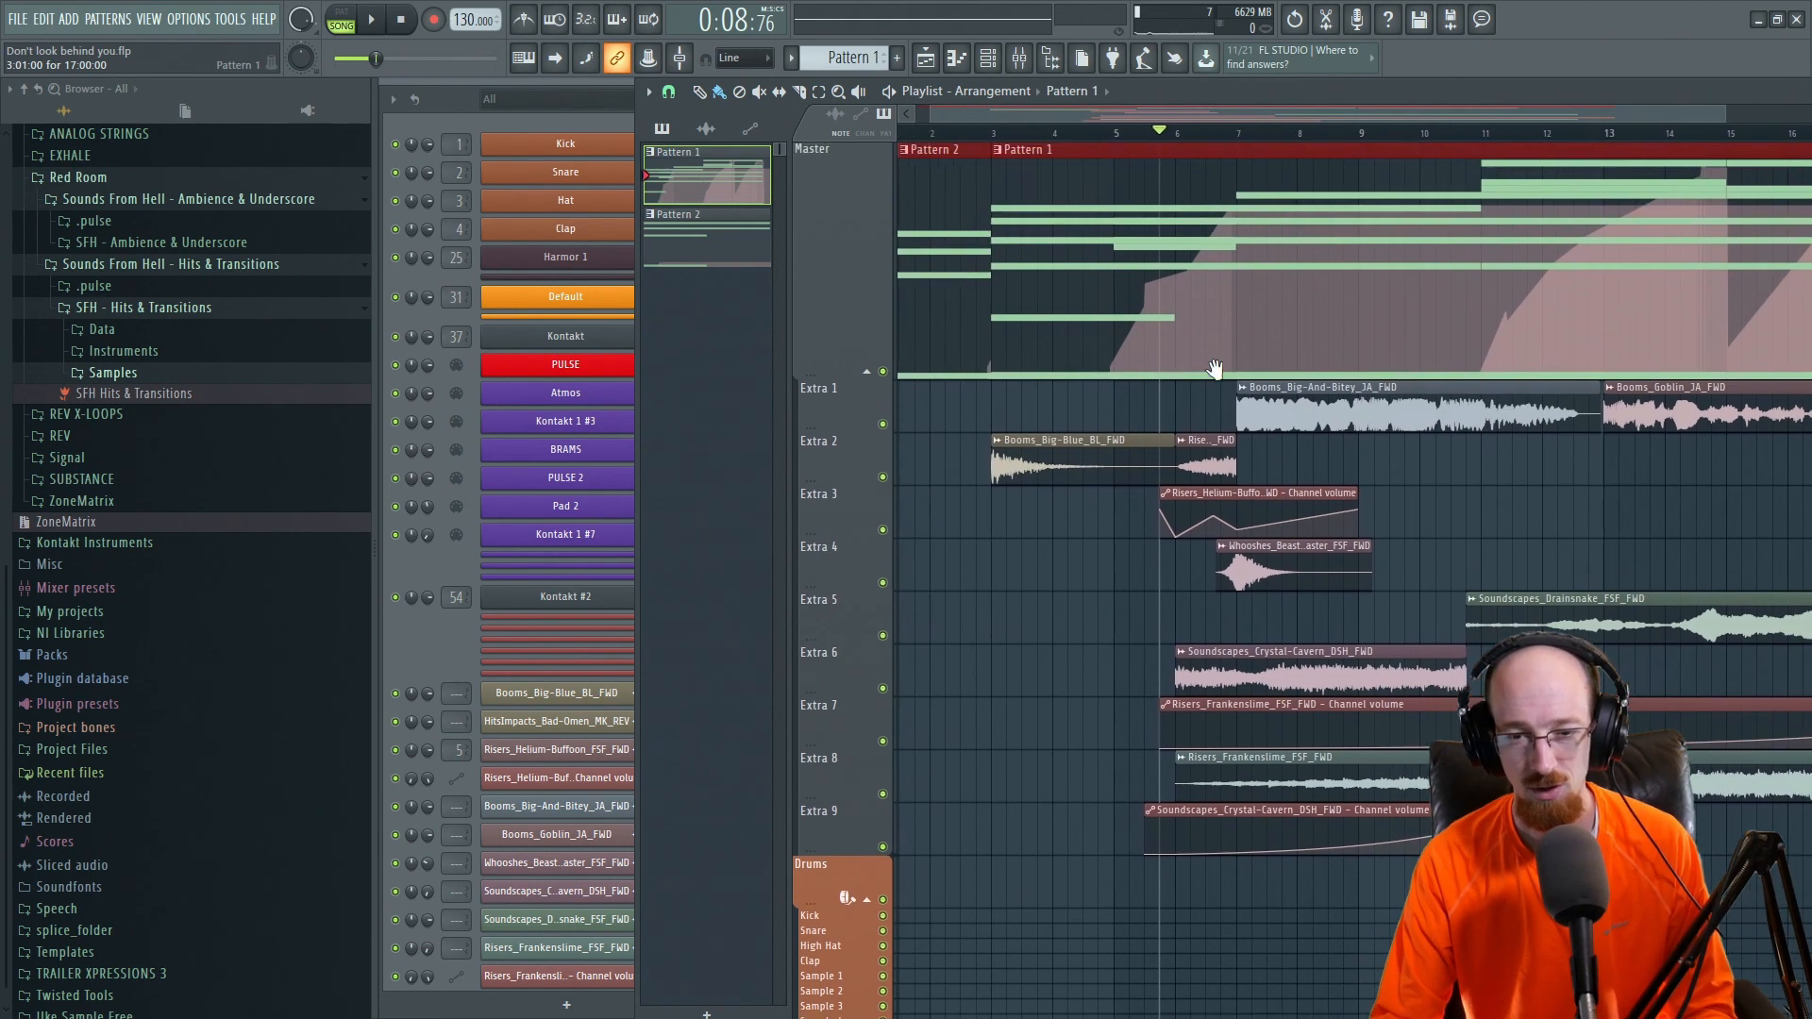
pyautogui.click(992, 135)
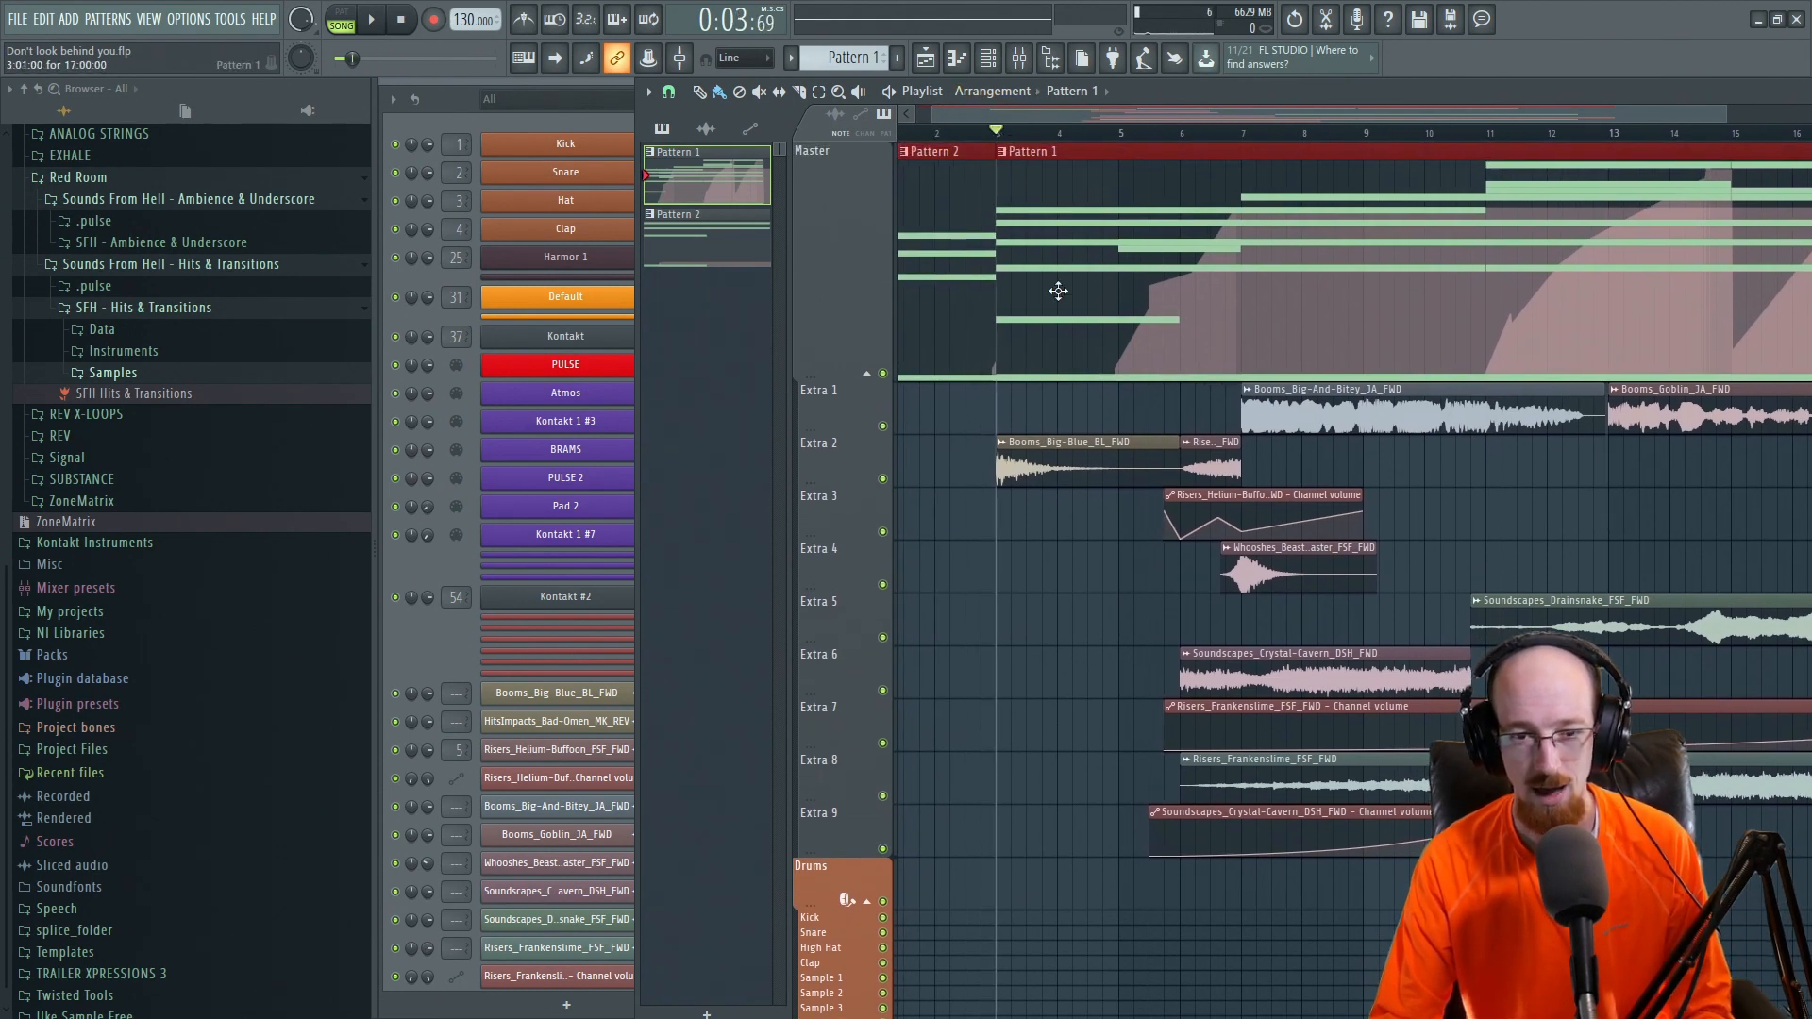
pyautogui.press('space')
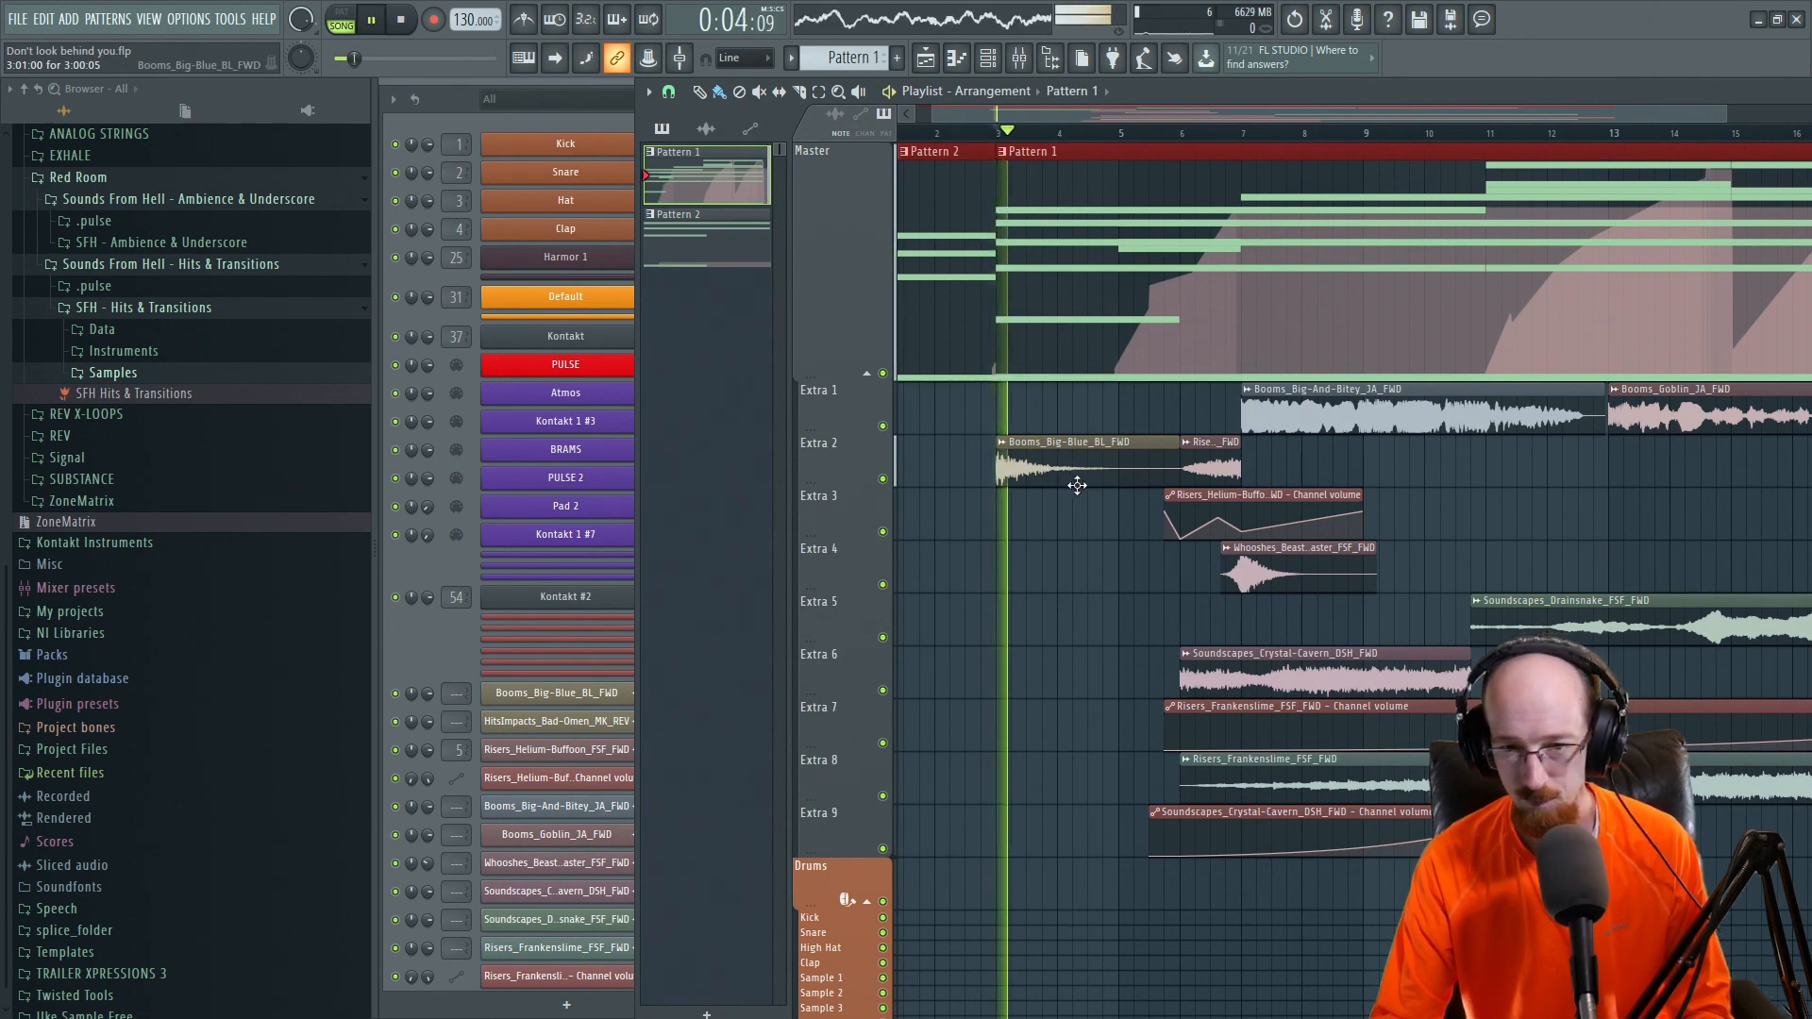
pyautogui.press('space')
# Select the Booms_Big-And-Bitey clip on Extra 1 and play the arrangement from bar 7, where the clip starts.
pyautogui.click(1253, 140)
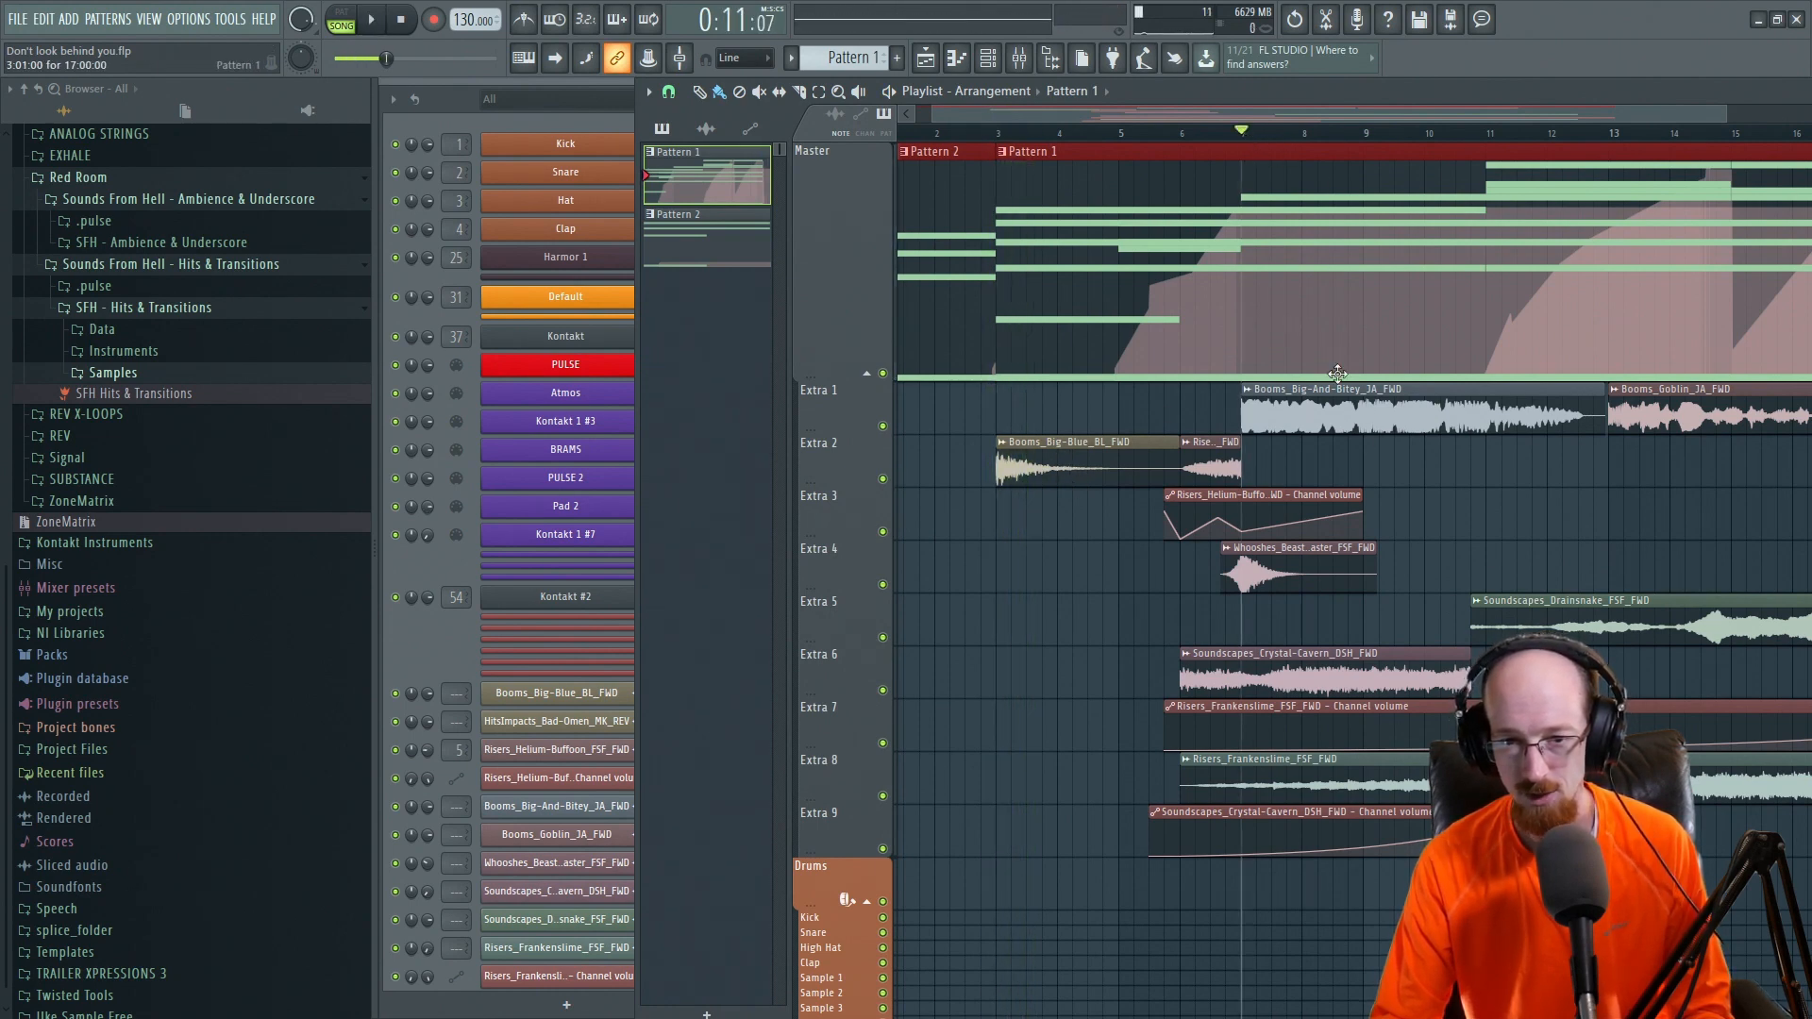
pyautogui.hscroll(5, 1236, 250)
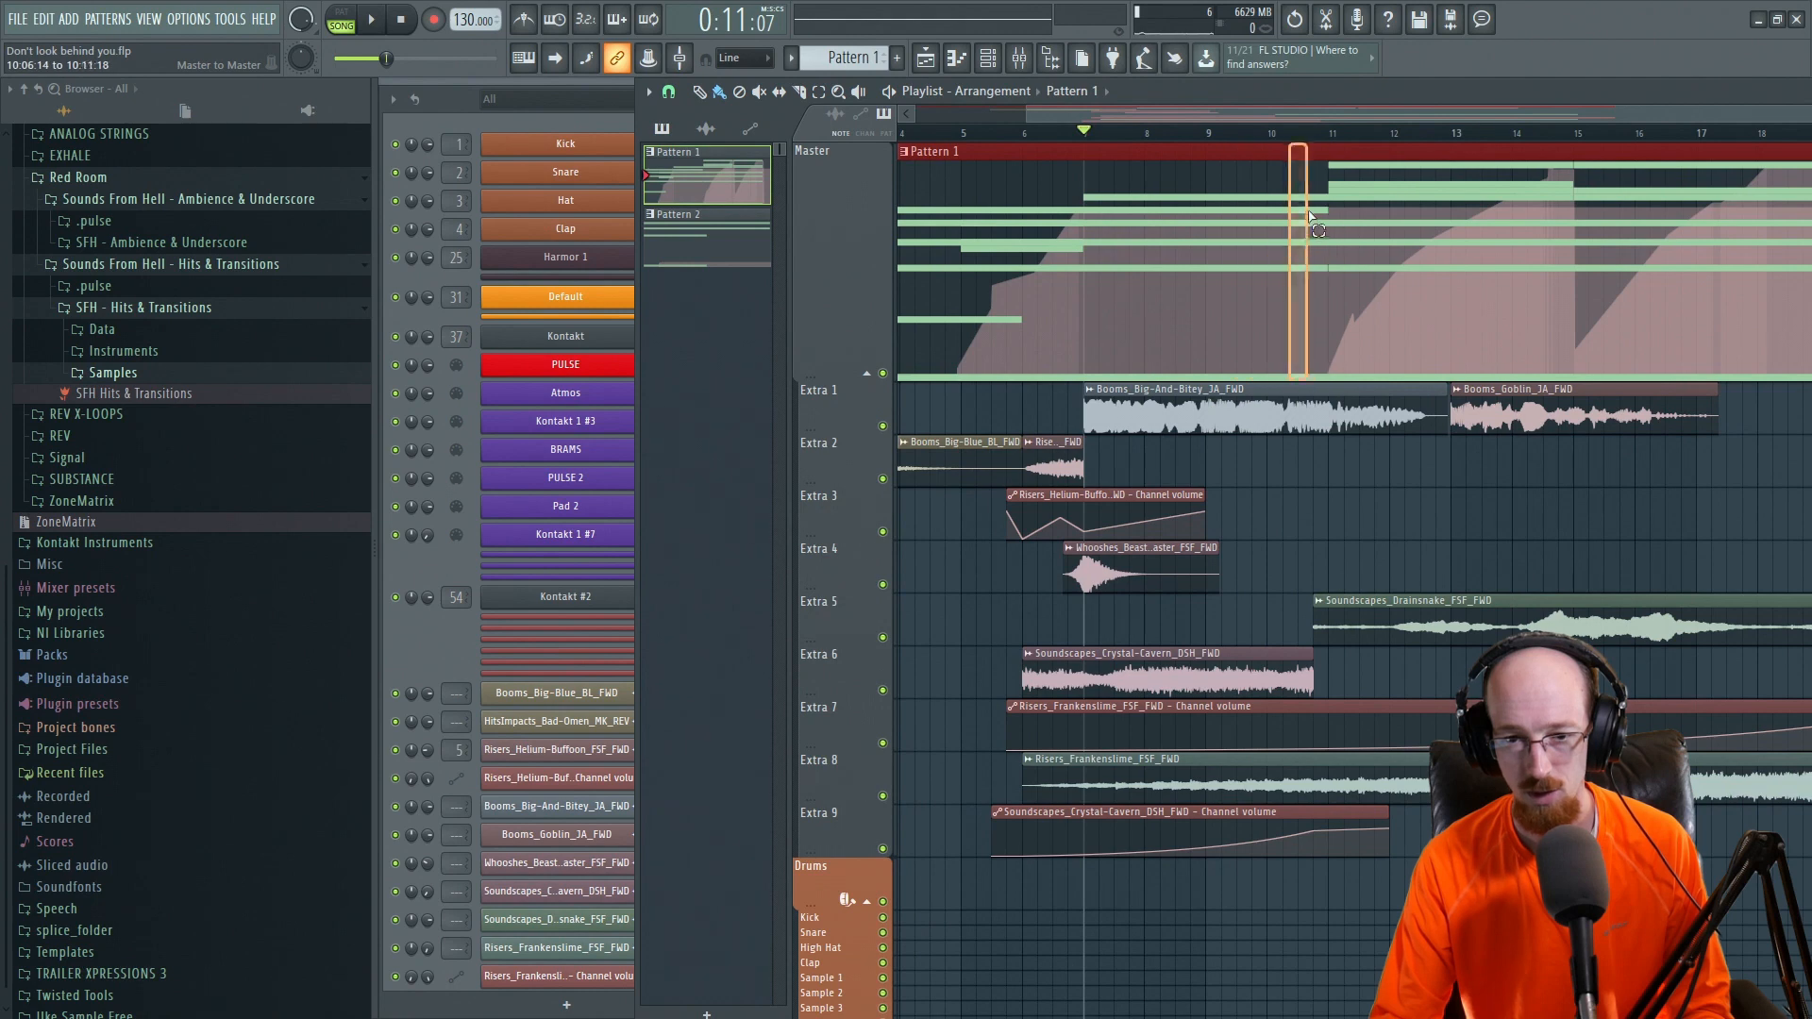
pyautogui.click(1298, 420)
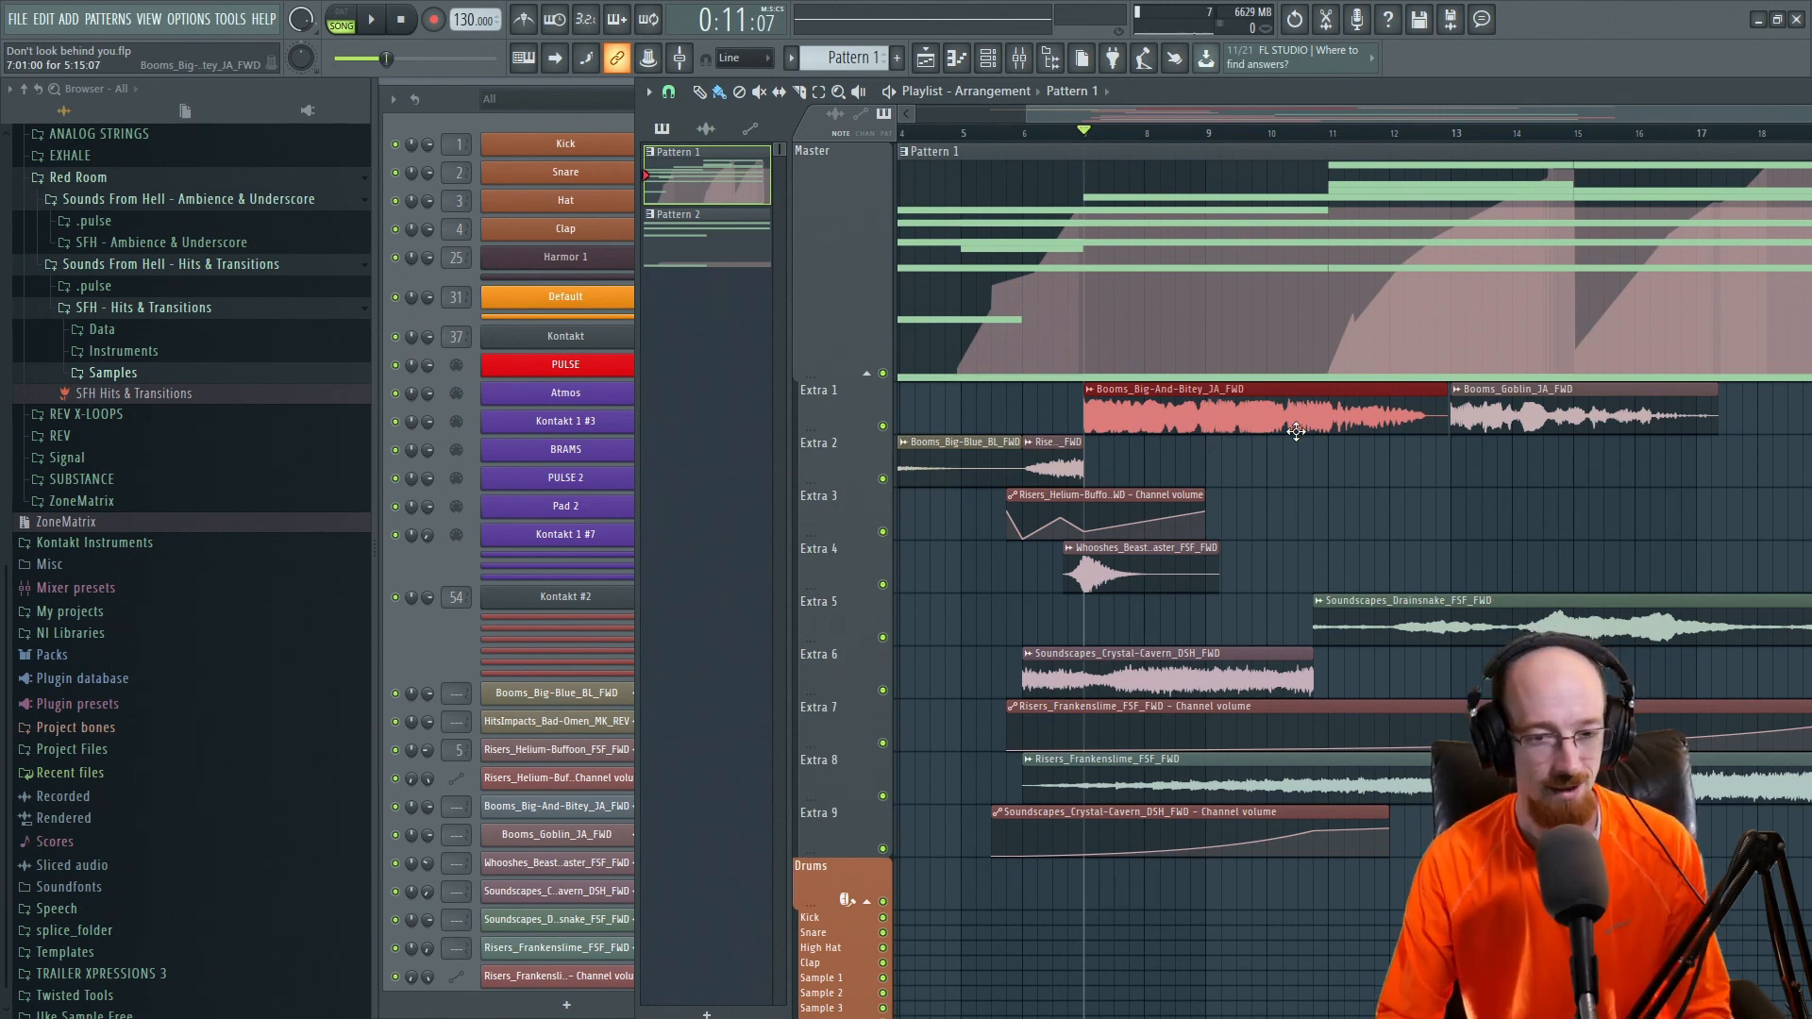
pyautogui.press('space')
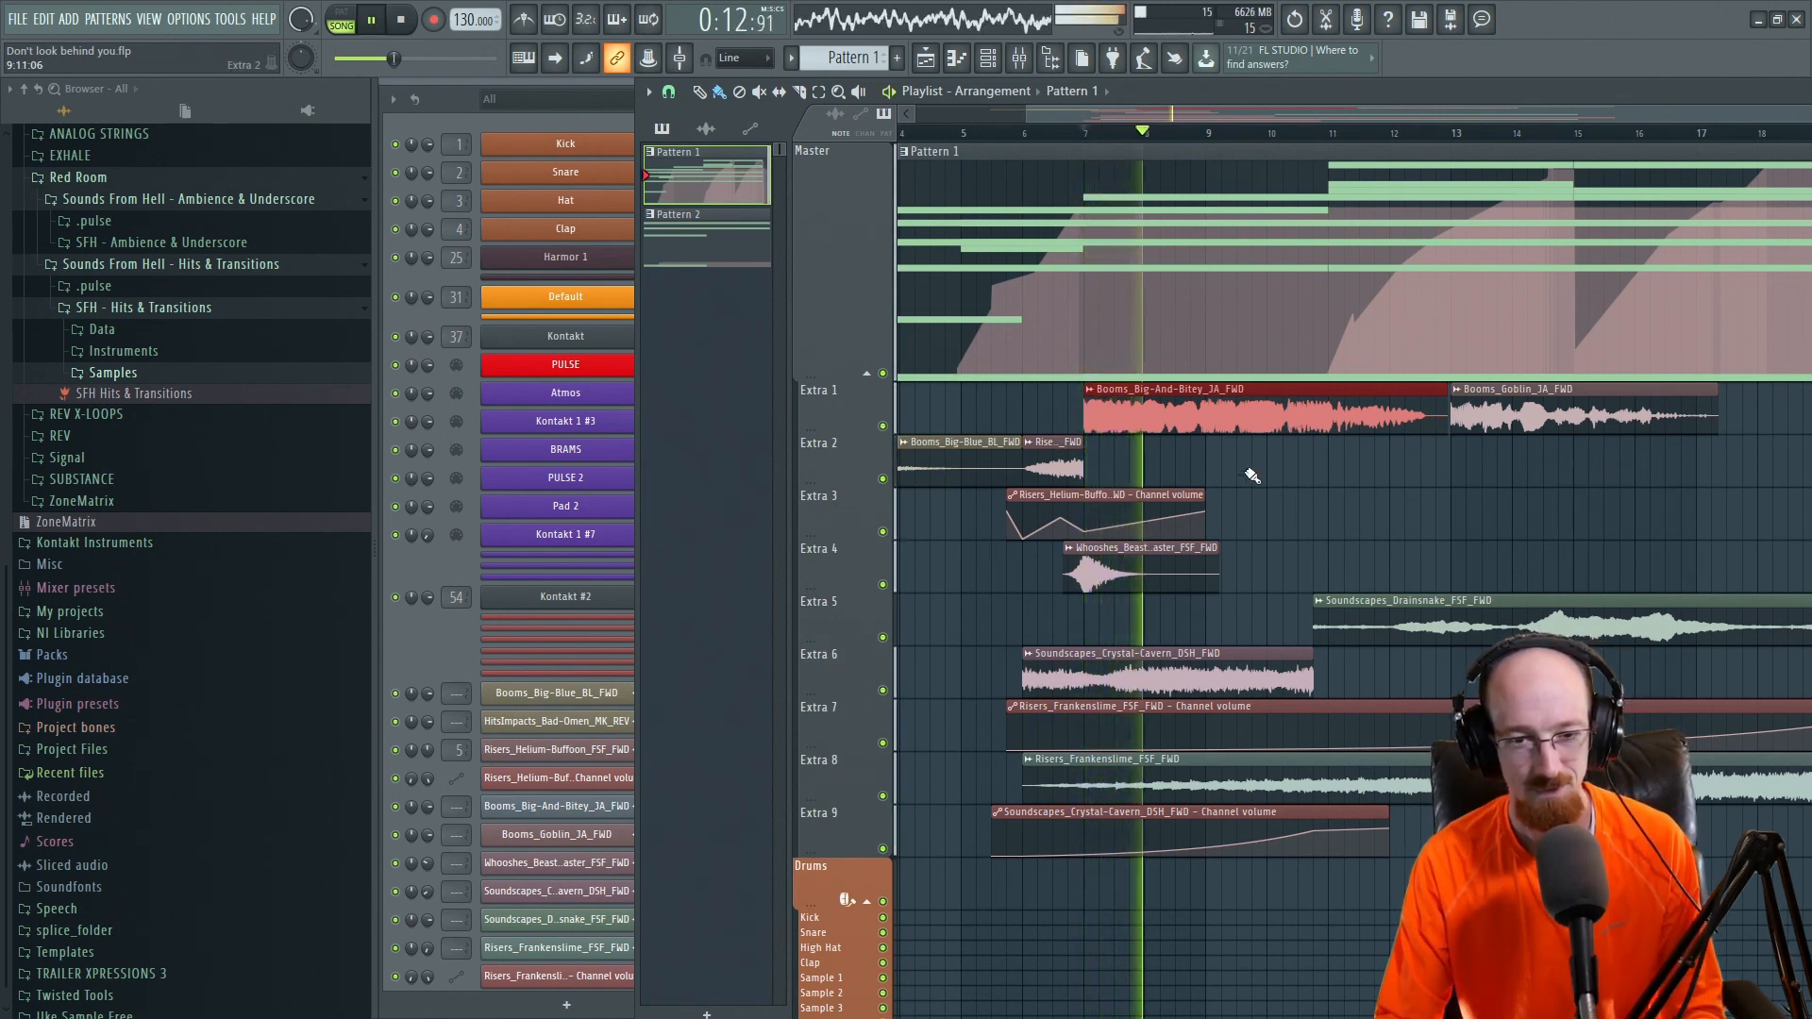
pyautogui.press('space')
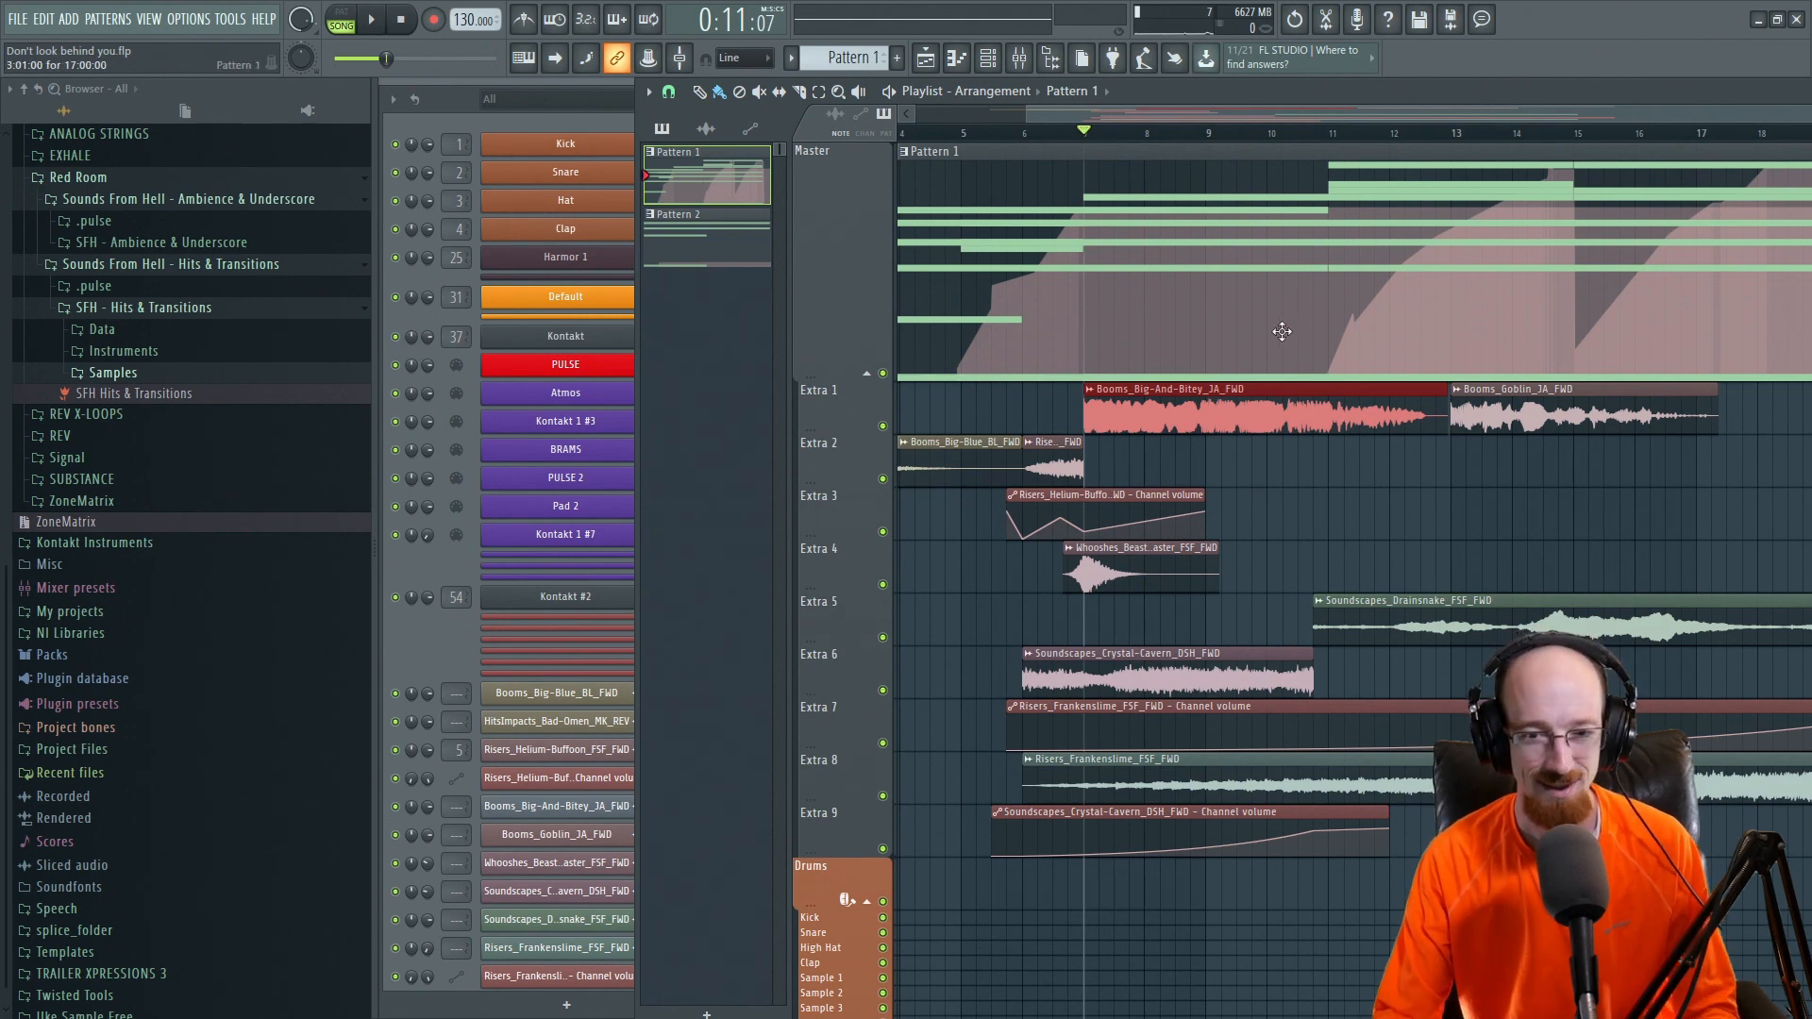
# Select the Pattern 1 clip, select the two Booms clips on Extra 1, and clear the selection.
pyautogui.hscroll(2, 1217, 430)
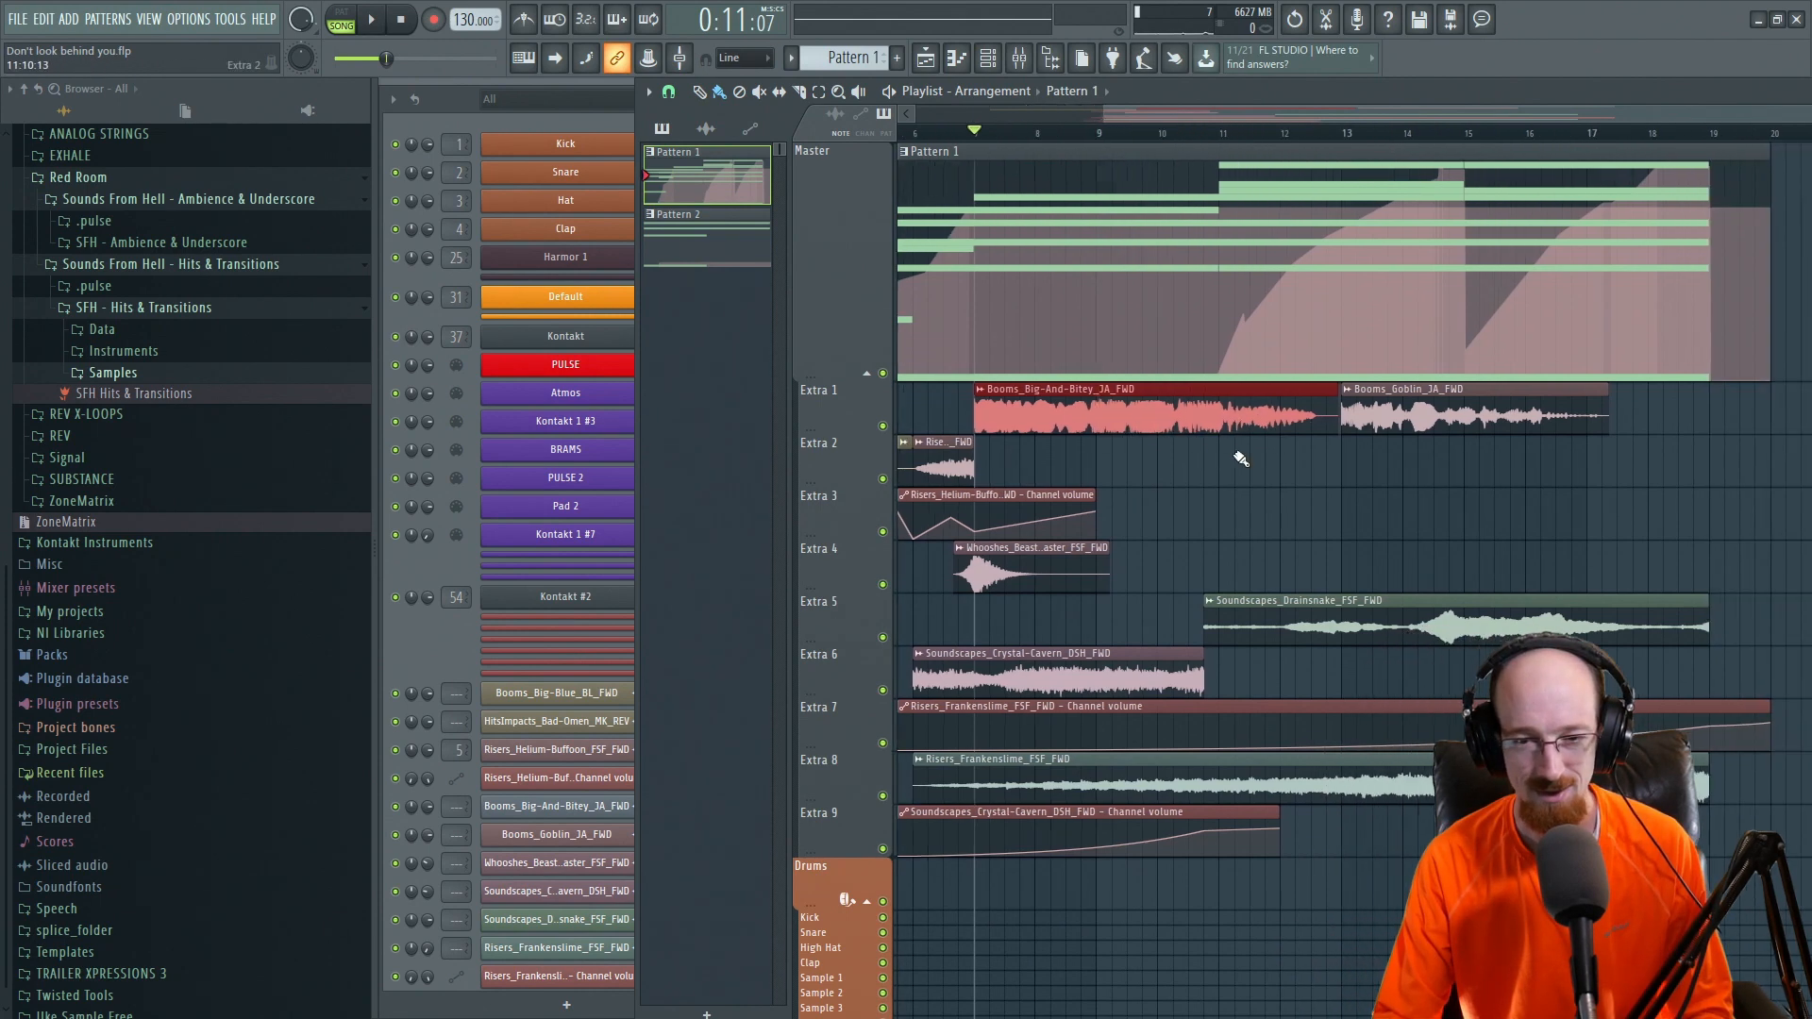
pyautogui.click(1112, 183)
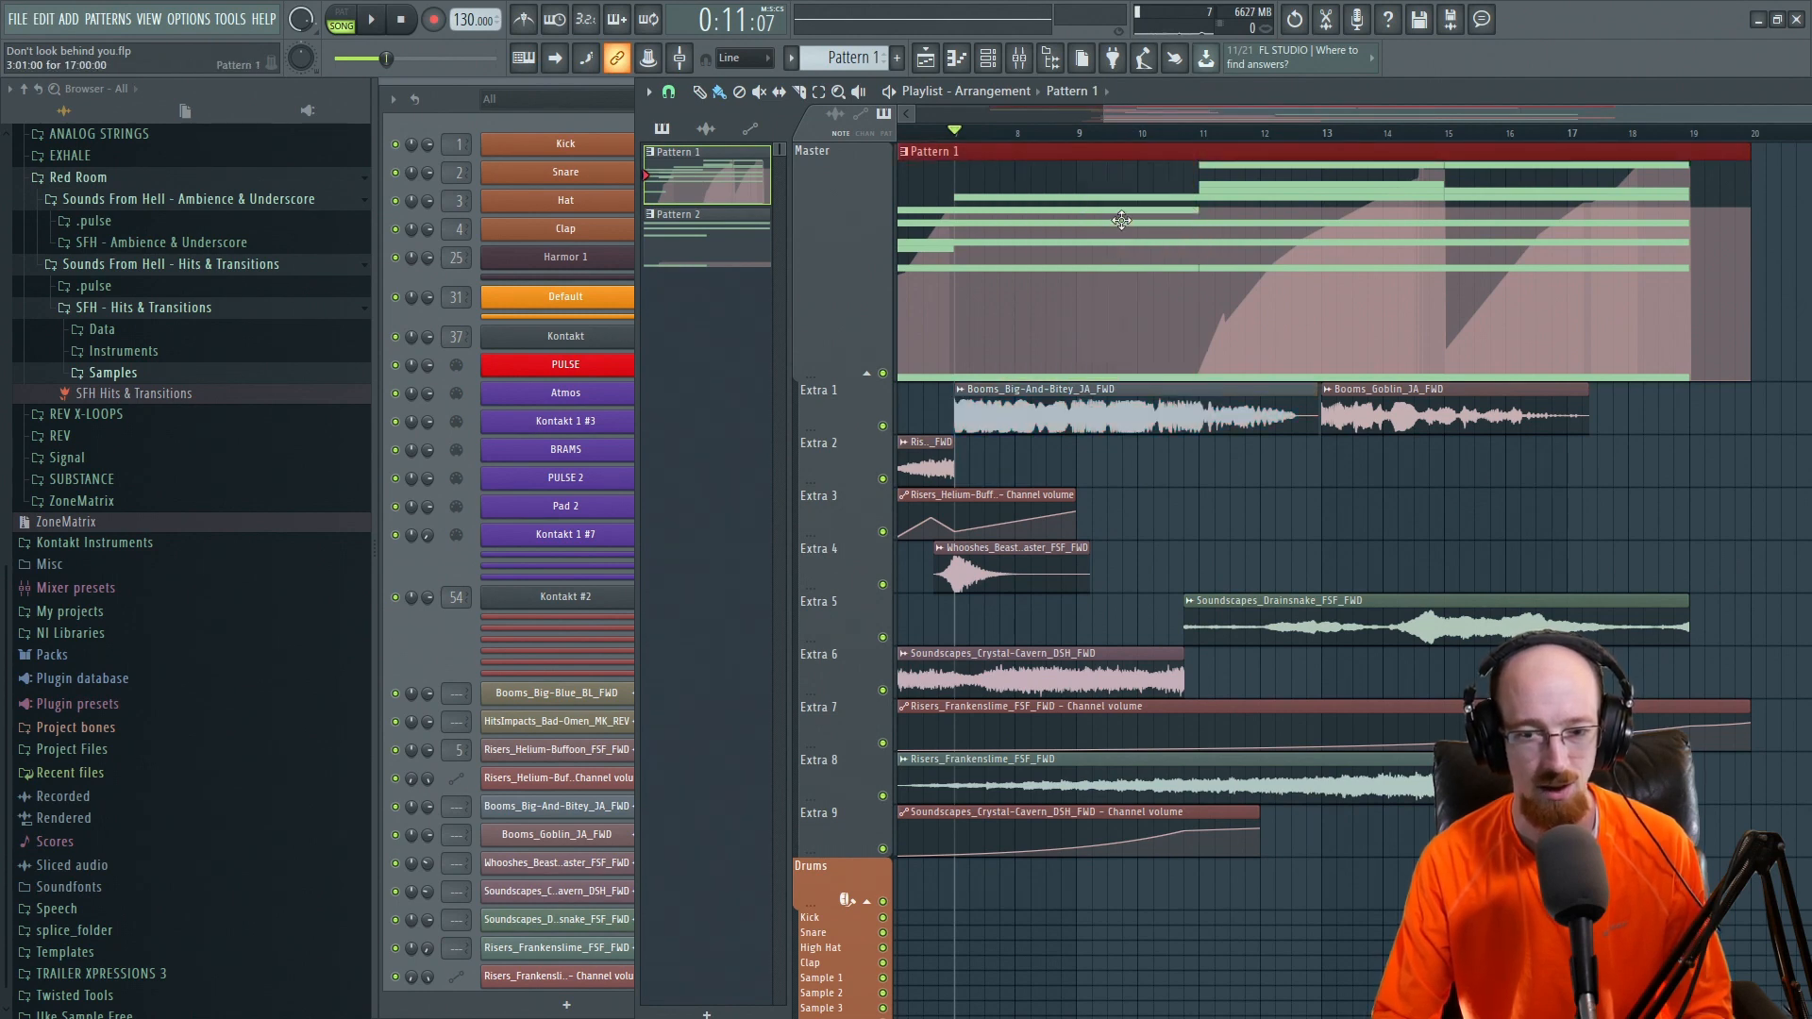
pyautogui.moveTo(1100, 408); pyautogui.dragTo(1478, 428)
pyautogui.keyDown('ctrl'); pyautogui.click(1368, 493); pyautogui.keyUp('ctrl')
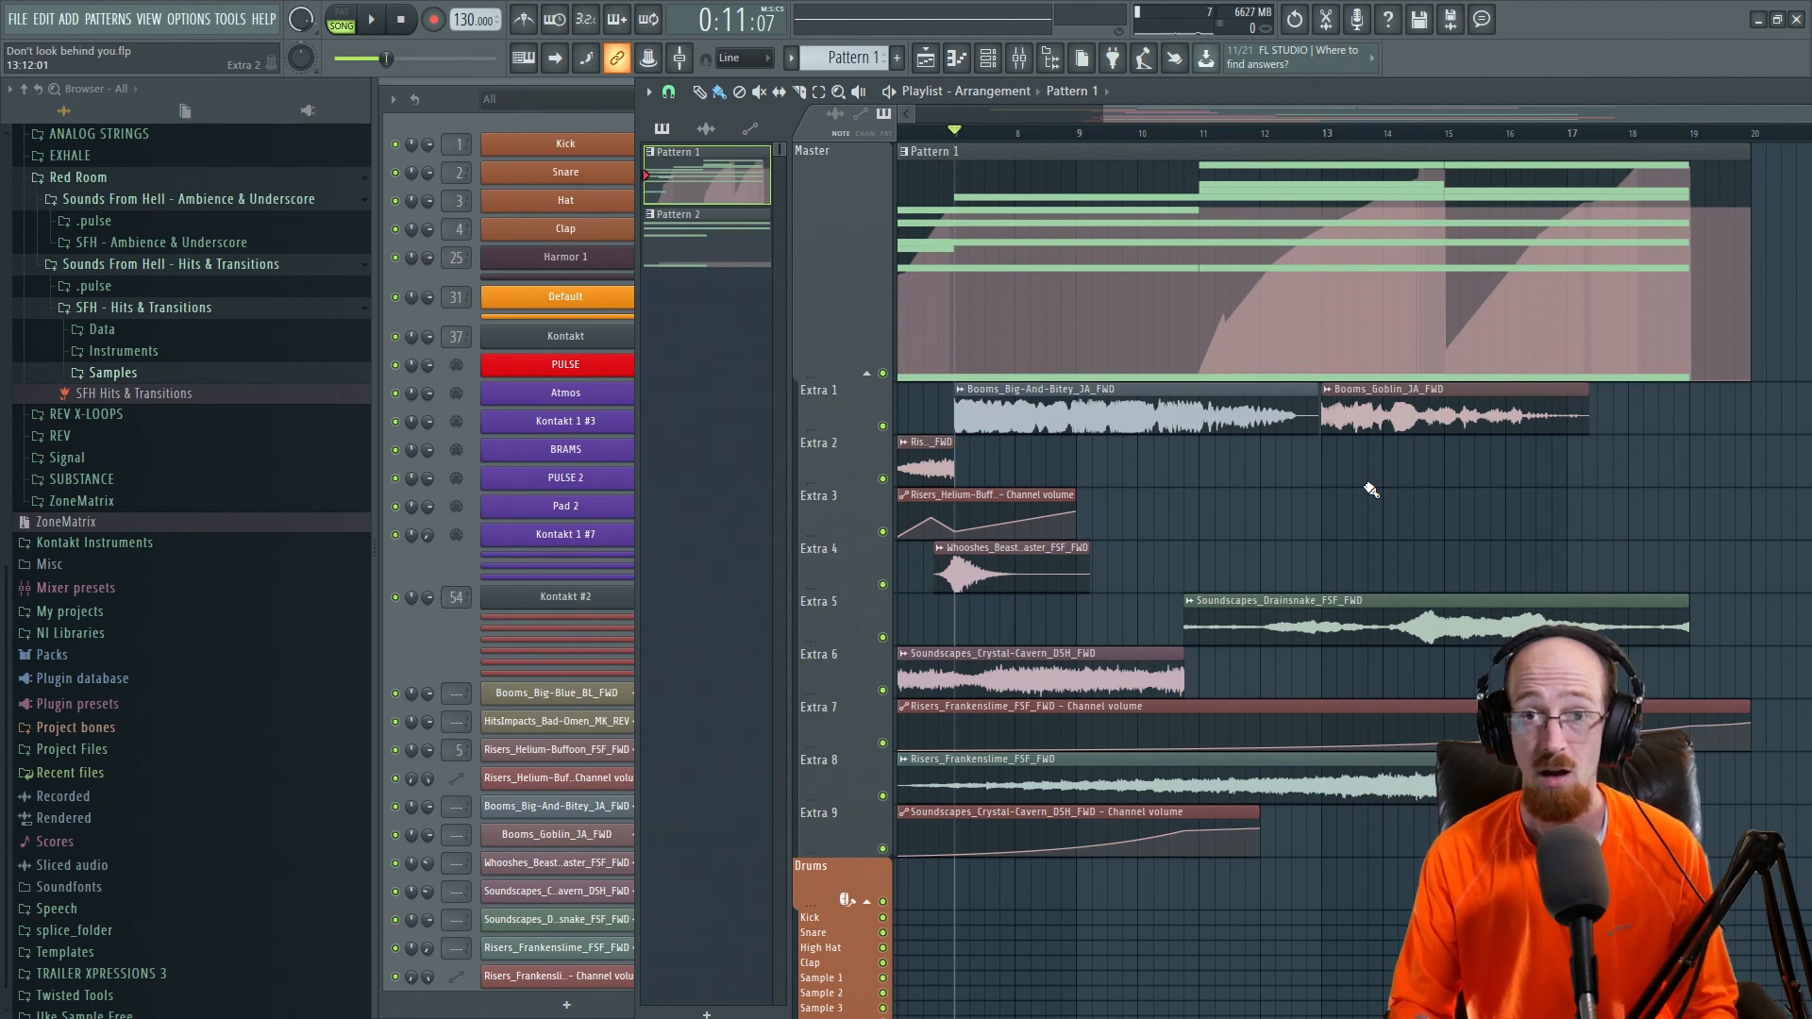
# Play the arrangement from bar 13 and select the Booms_Goblin clip on Extra 1.
pyautogui.click(1334, 143)
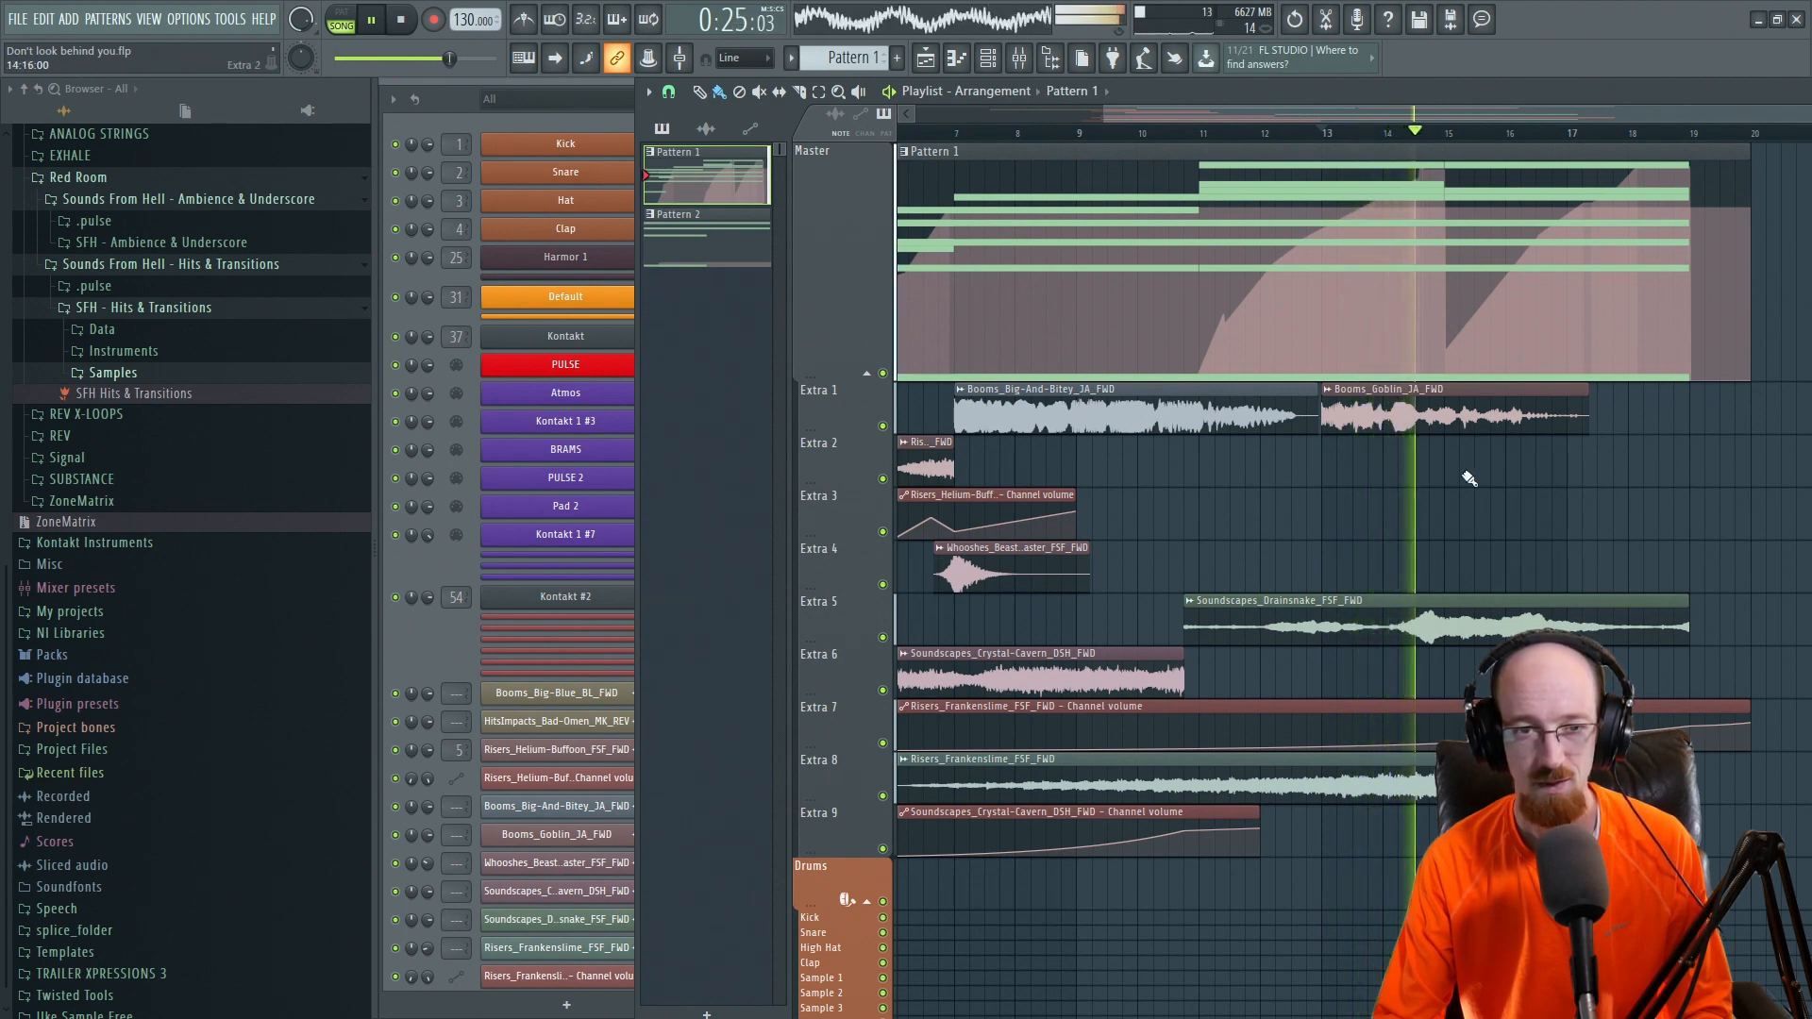
pyautogui.press('space')
pyautogui.moveTo(1265, 429); pyautogui.dragTo(1452, 427)
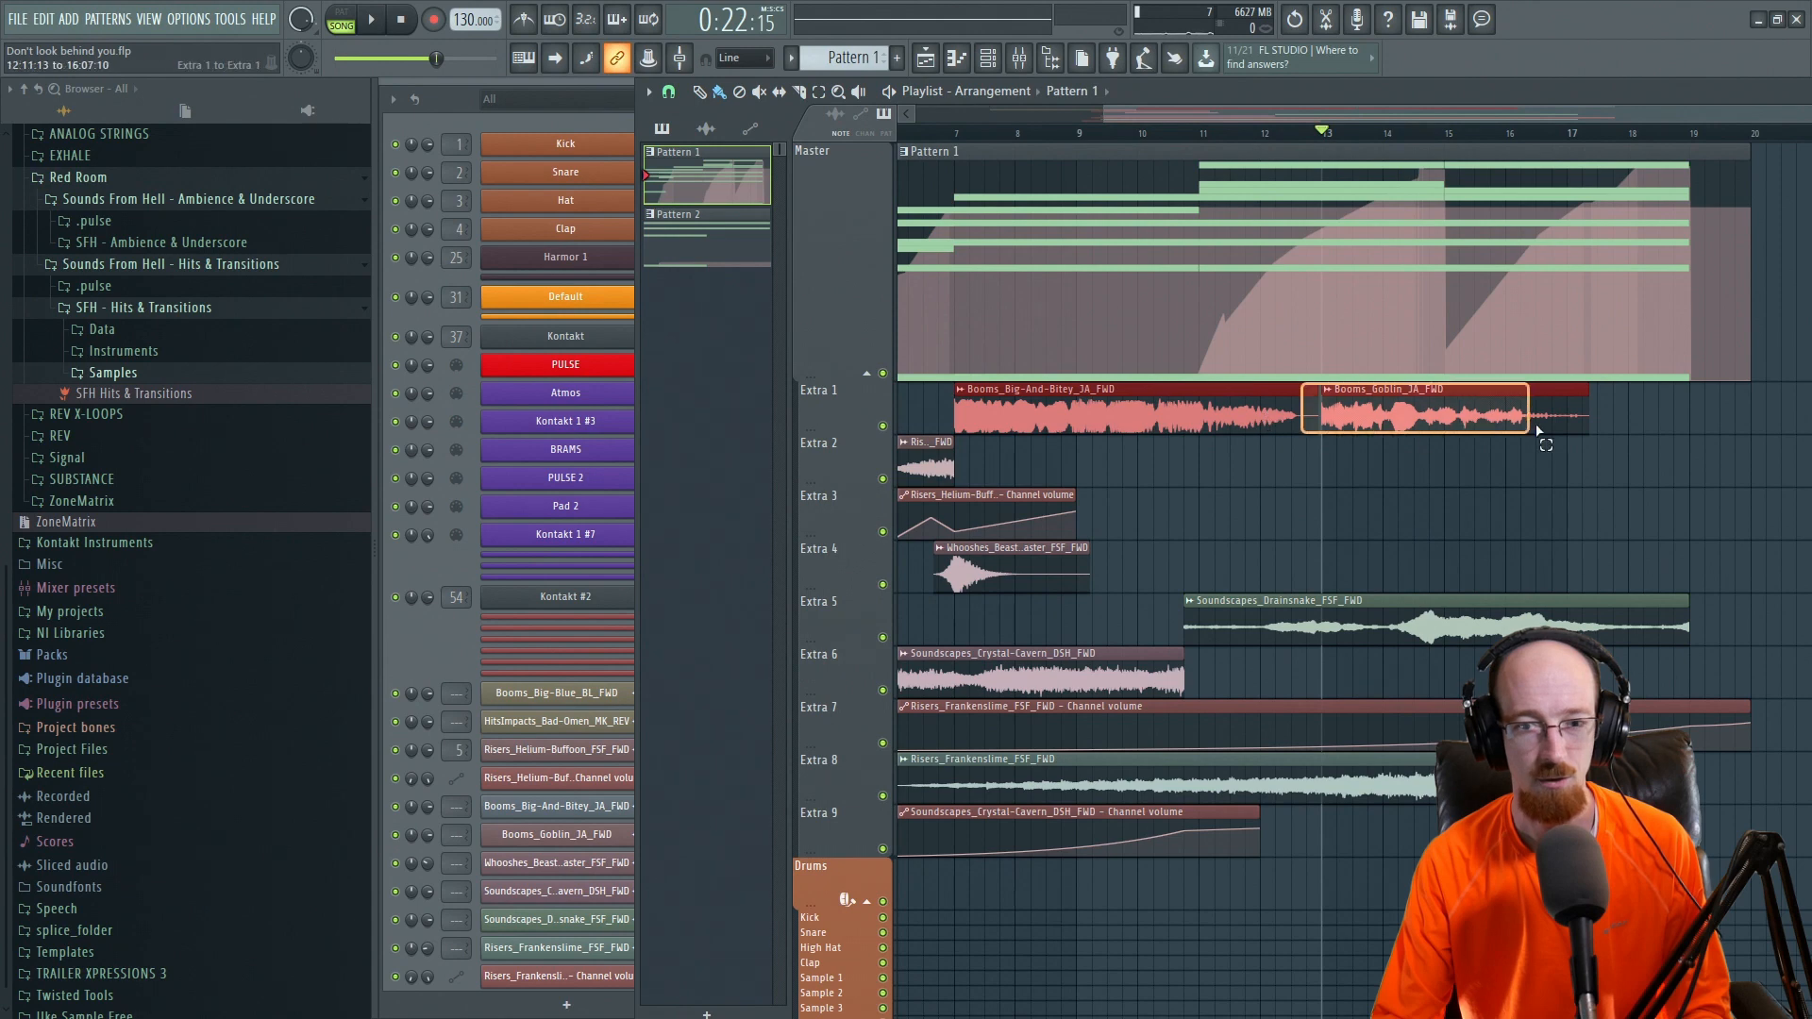
pyautogui.click(1406, 410)
# Move the playhead to just before bar 18 and select the Pattern 1 clip on the Master track.
pyautogui.hscroll(2, 1529, 397)
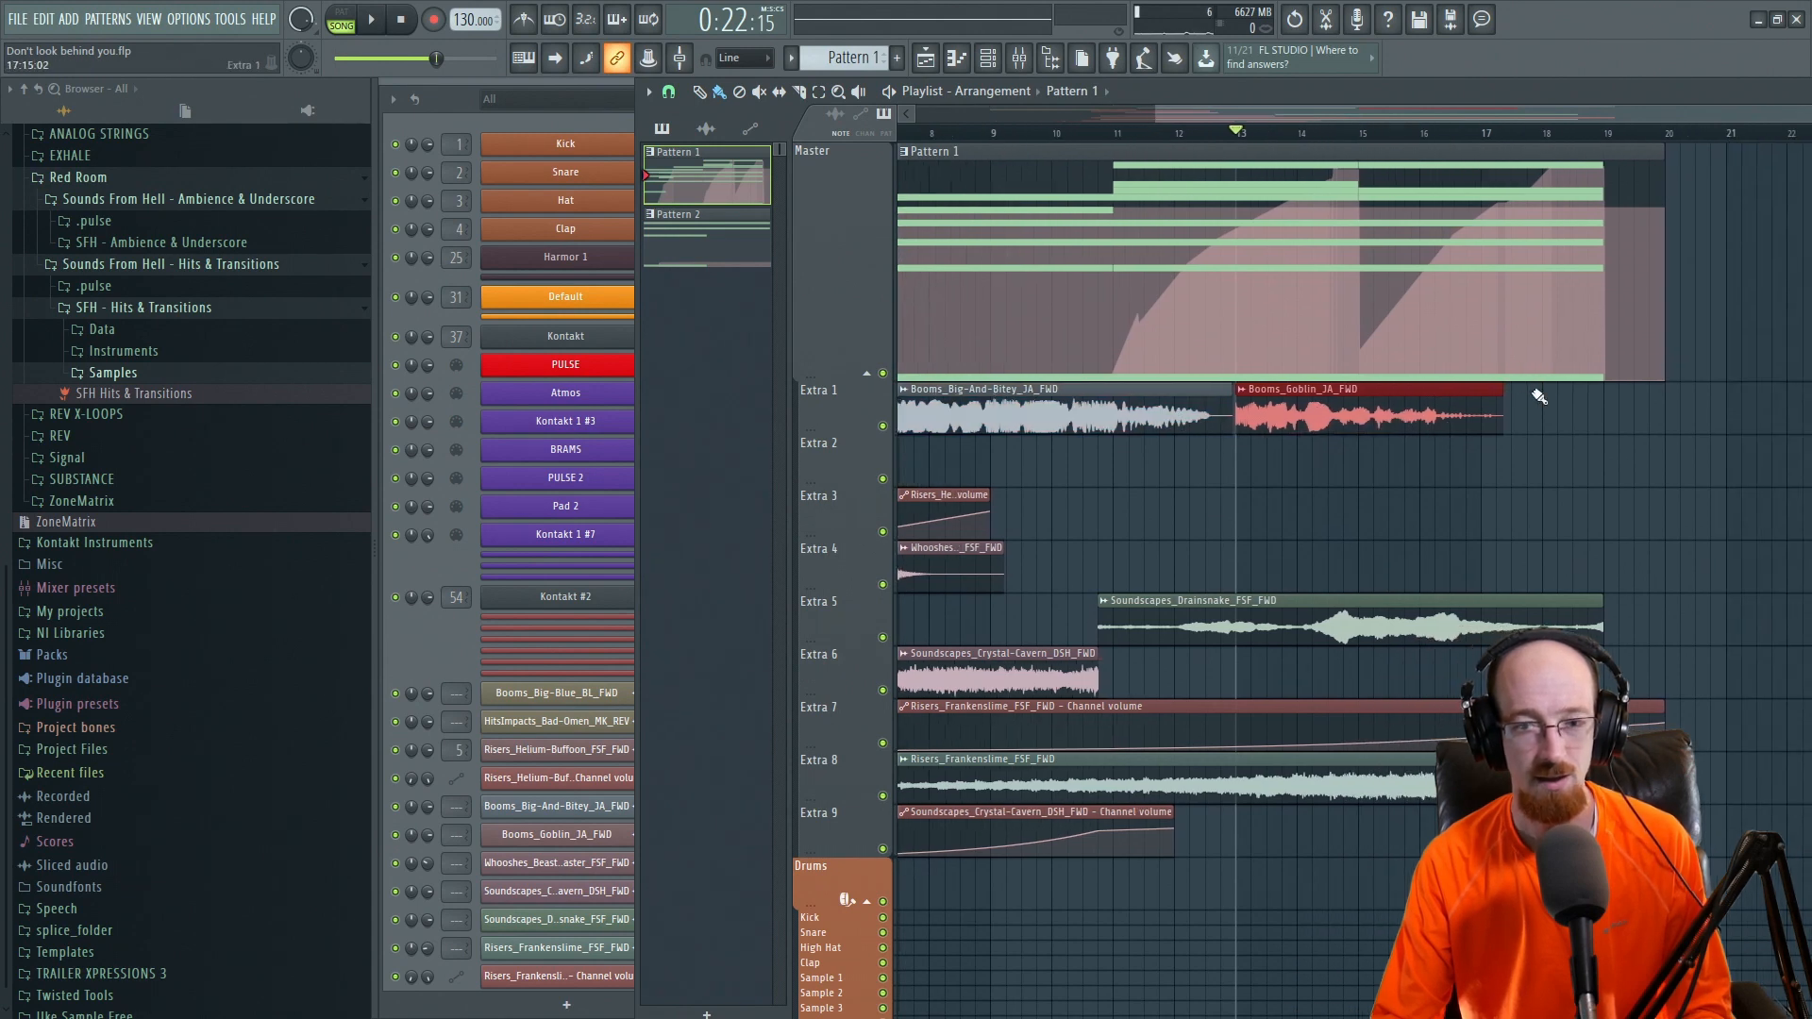
pyautogui.moveTo(1472, 138); pyautogui.dragTo(1541, 138)
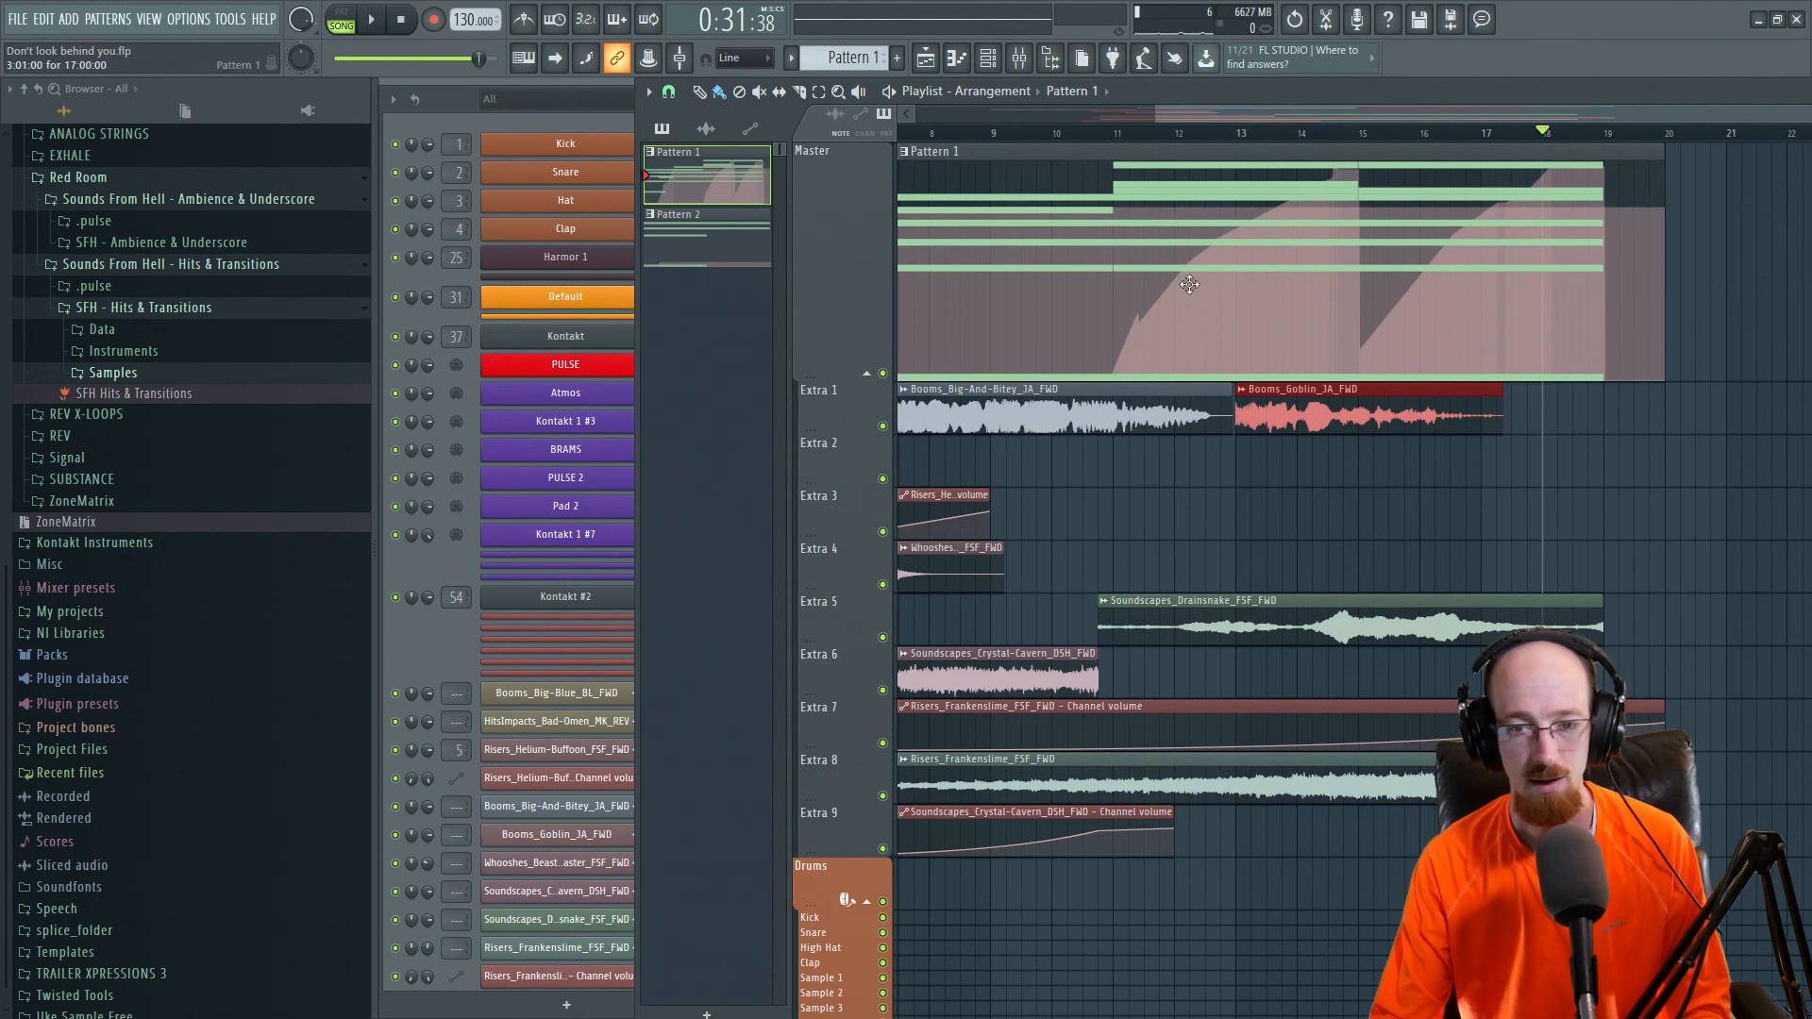
pyautogui.click(1255, 236)
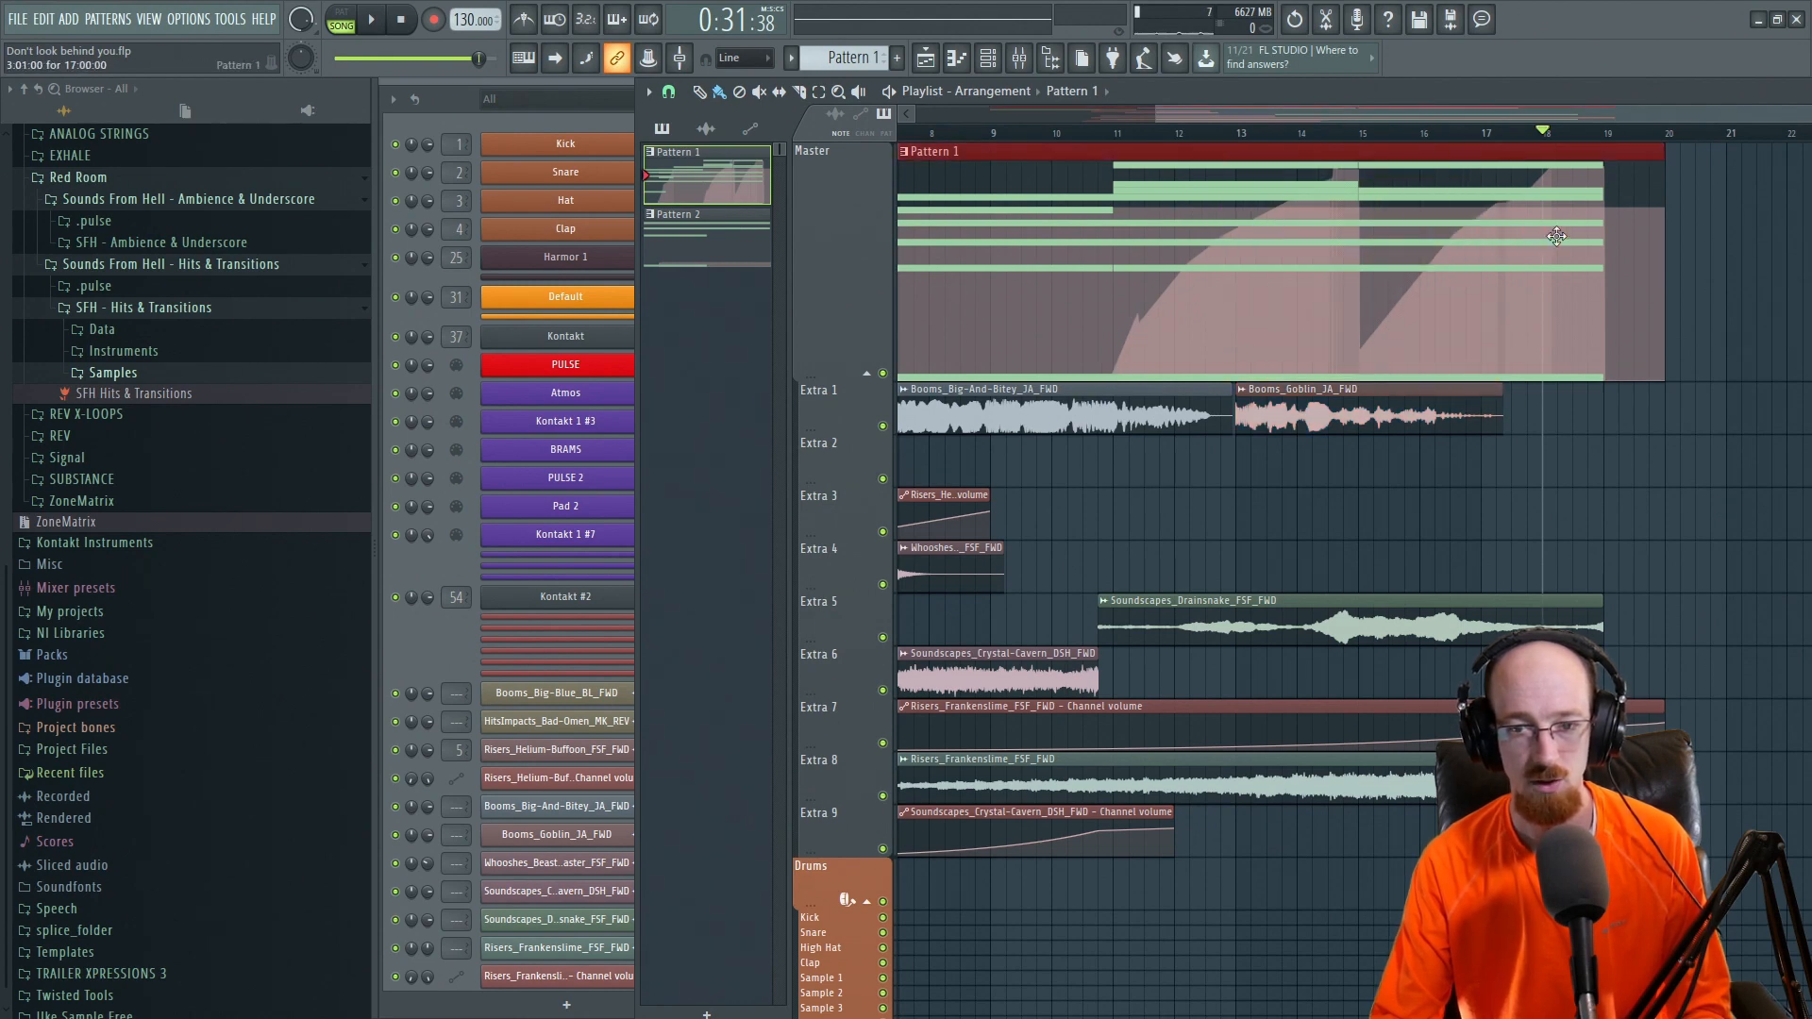
# Select the Risers_Frankenslime volume and audio clips on Extra 7 and Extra 8, followed by groups of clips on the Extra tracks above.
pyautogui.scroll(-2, 1373, 398)
pyautogui.scroll(-1, 1372, 398)
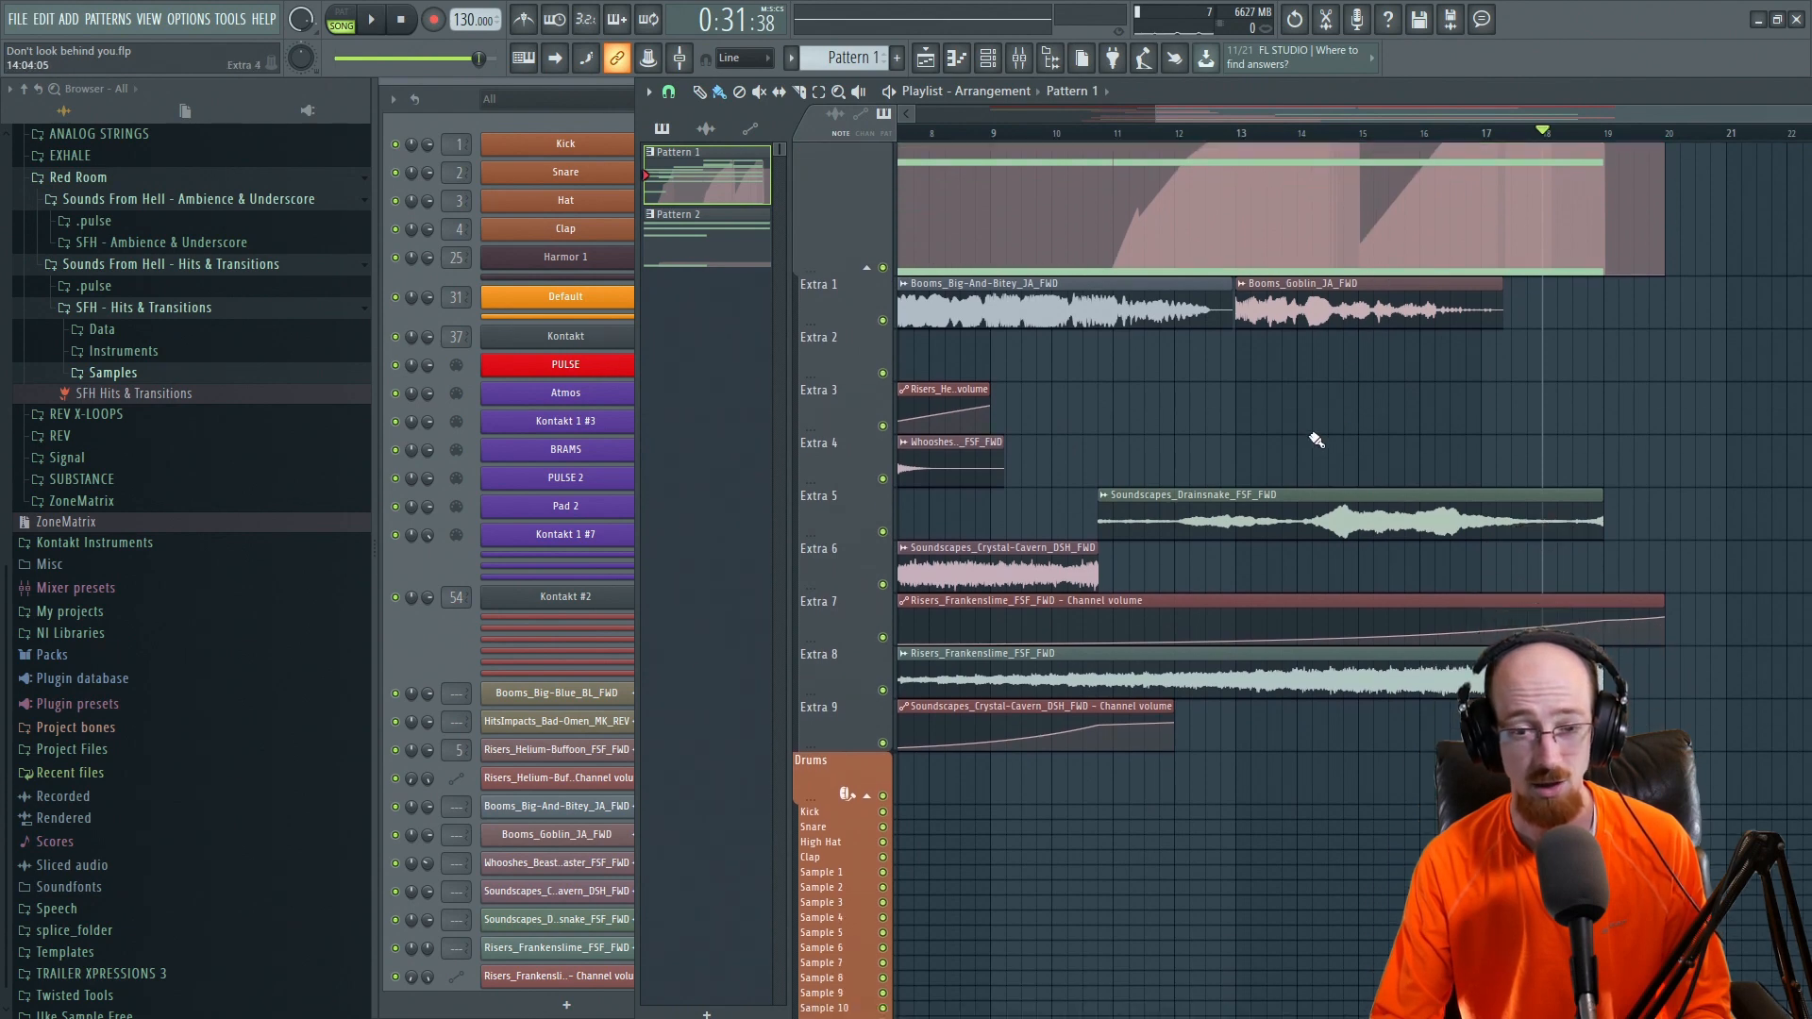
pyautogui.scroll(-4, 1315, 445)
pyautogui.moveTo(1430, 656); pyautogui.dragTo(1375, 623)
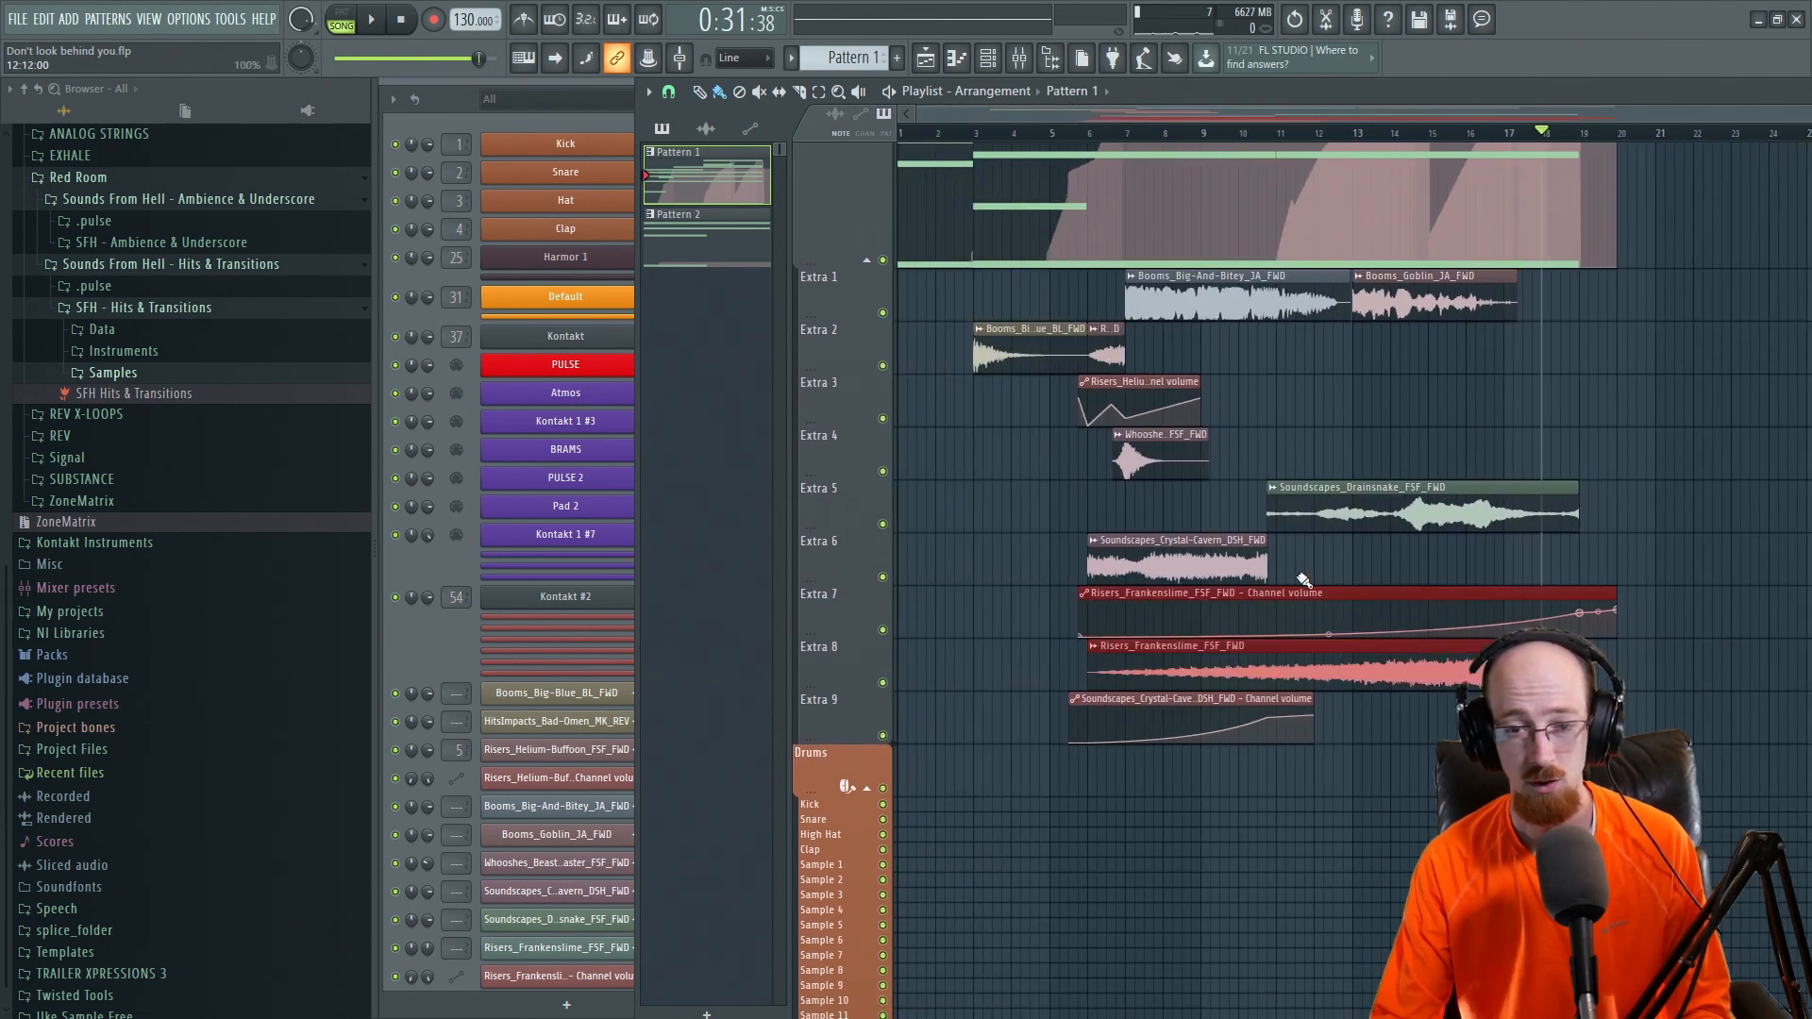
pyautogui.moveTo(1134, 411); pyautogui.dragTo(1166, 455)
pyautogui.moveTo(1406, 415); pyautogui.dragTo(1185, 510)
# Play the closing section of the arrangement from bar 15 and stop playback after the last clips.
pyautogui.scroll(3, 1185, 510)
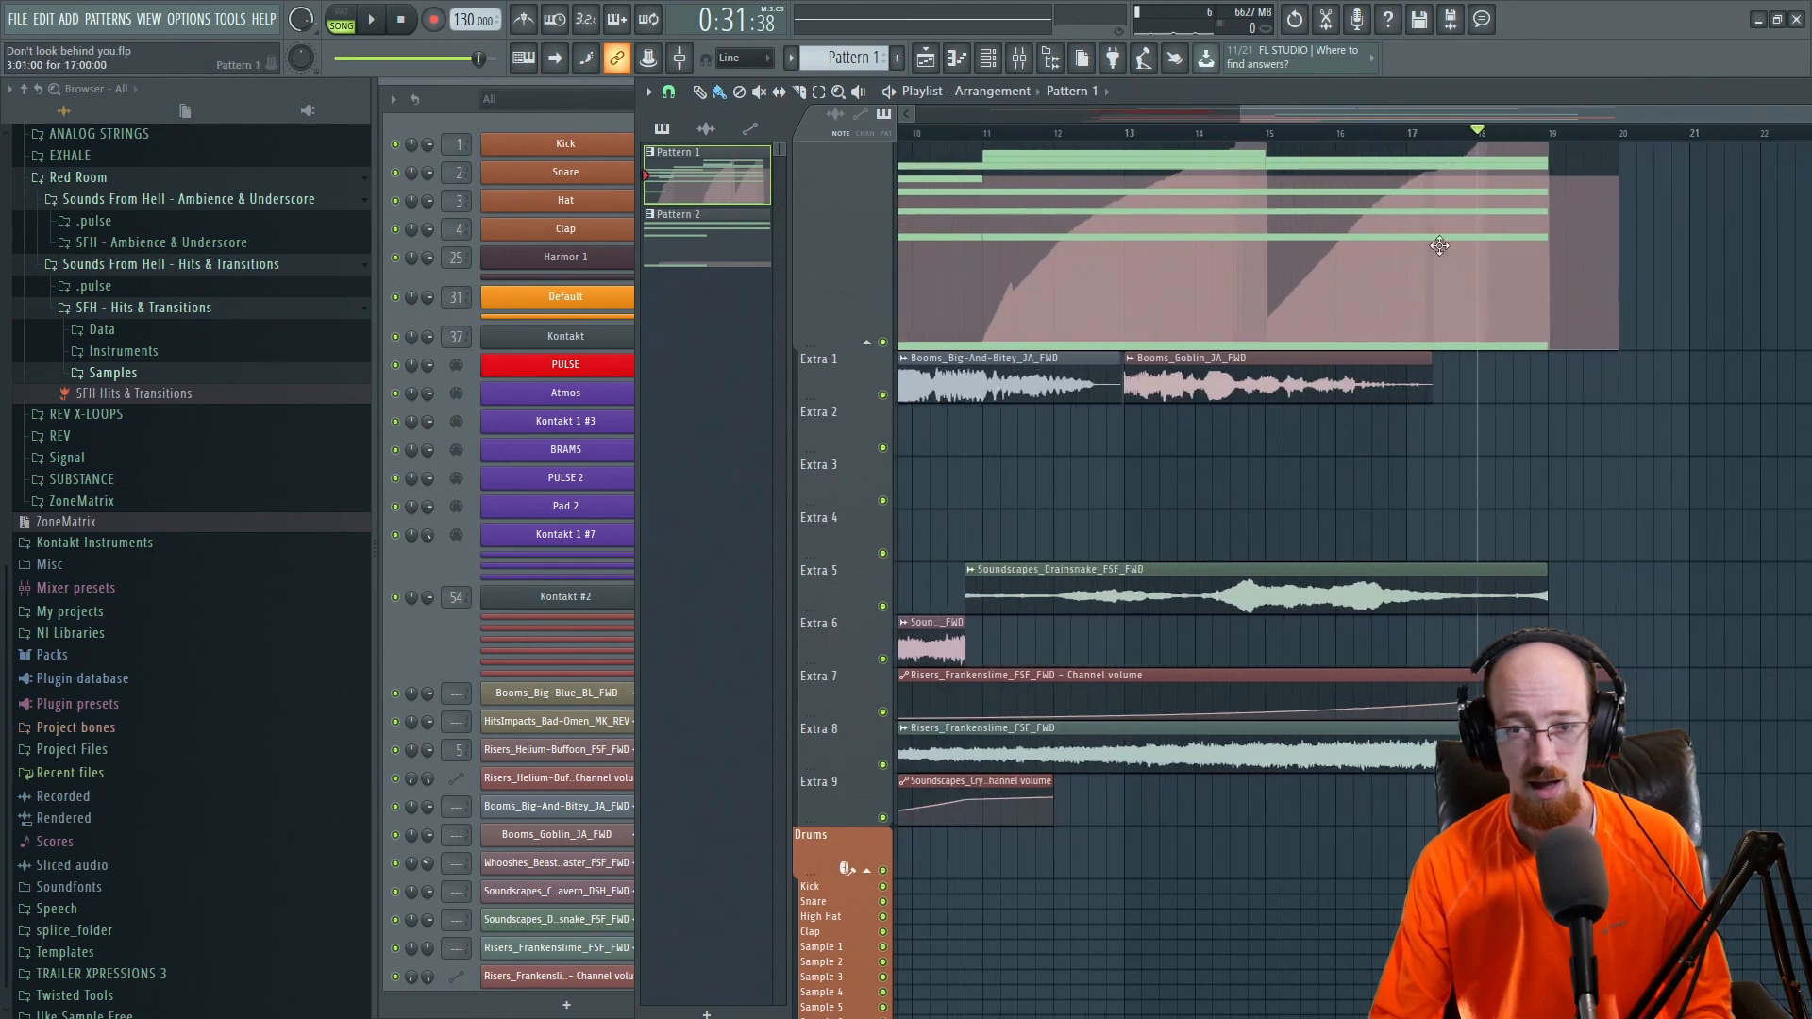
pyautogui.moveTo(1359, 140); pyautogui.dragTo(1276, 141)
pyautogui.press('space')
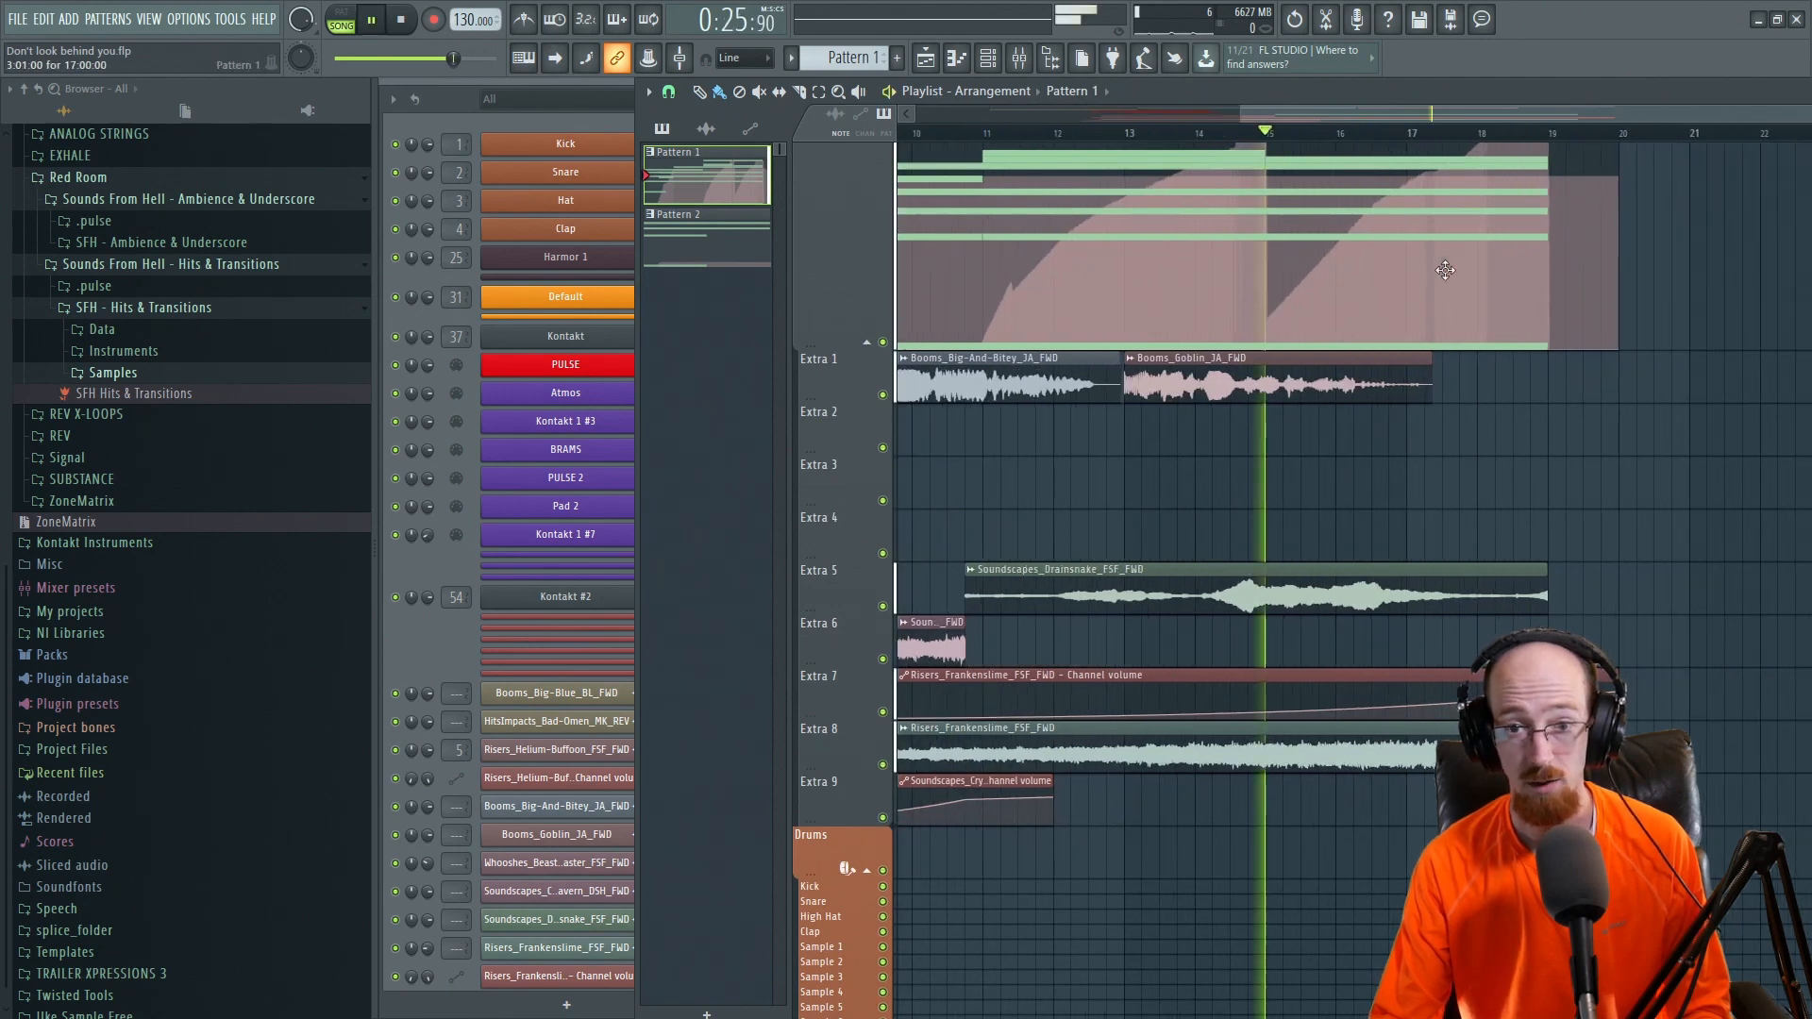
pyautogui.scroll(-1, 1439, 403)
pyautogui.moveTo(1520, 389); pyautogui.dragTo(1432, 478)
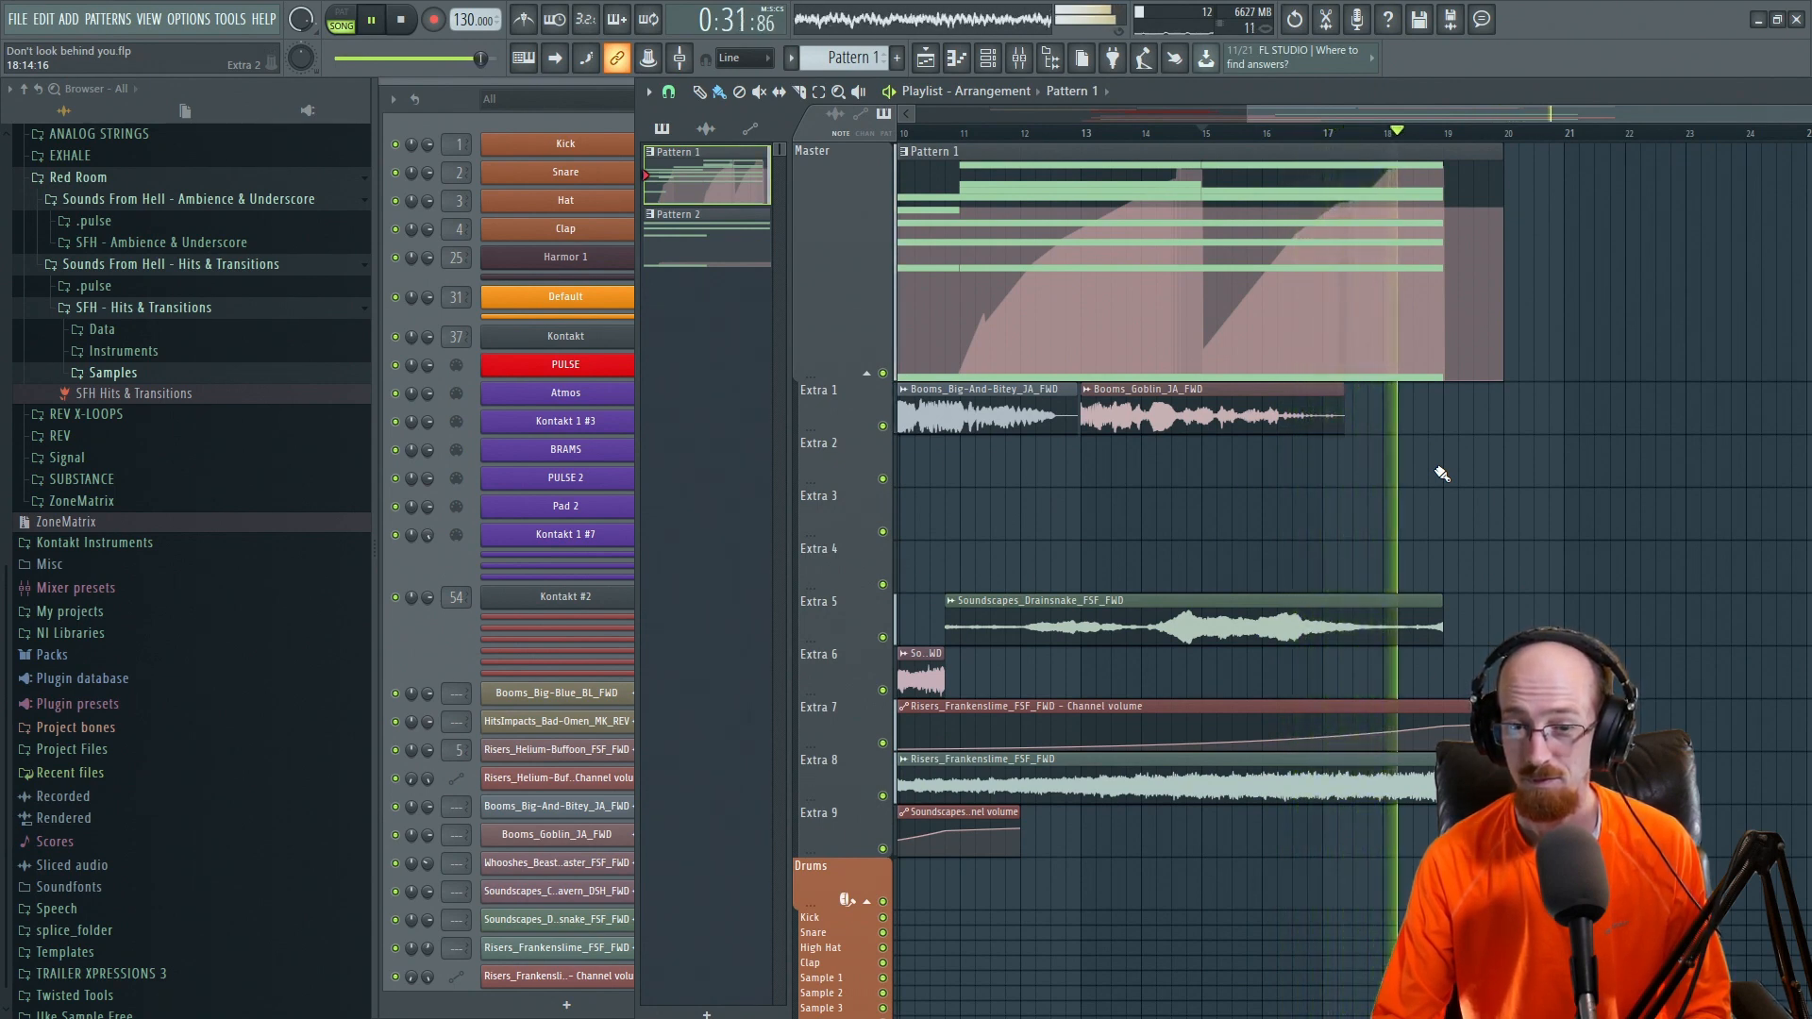
pyautogui.press('space')
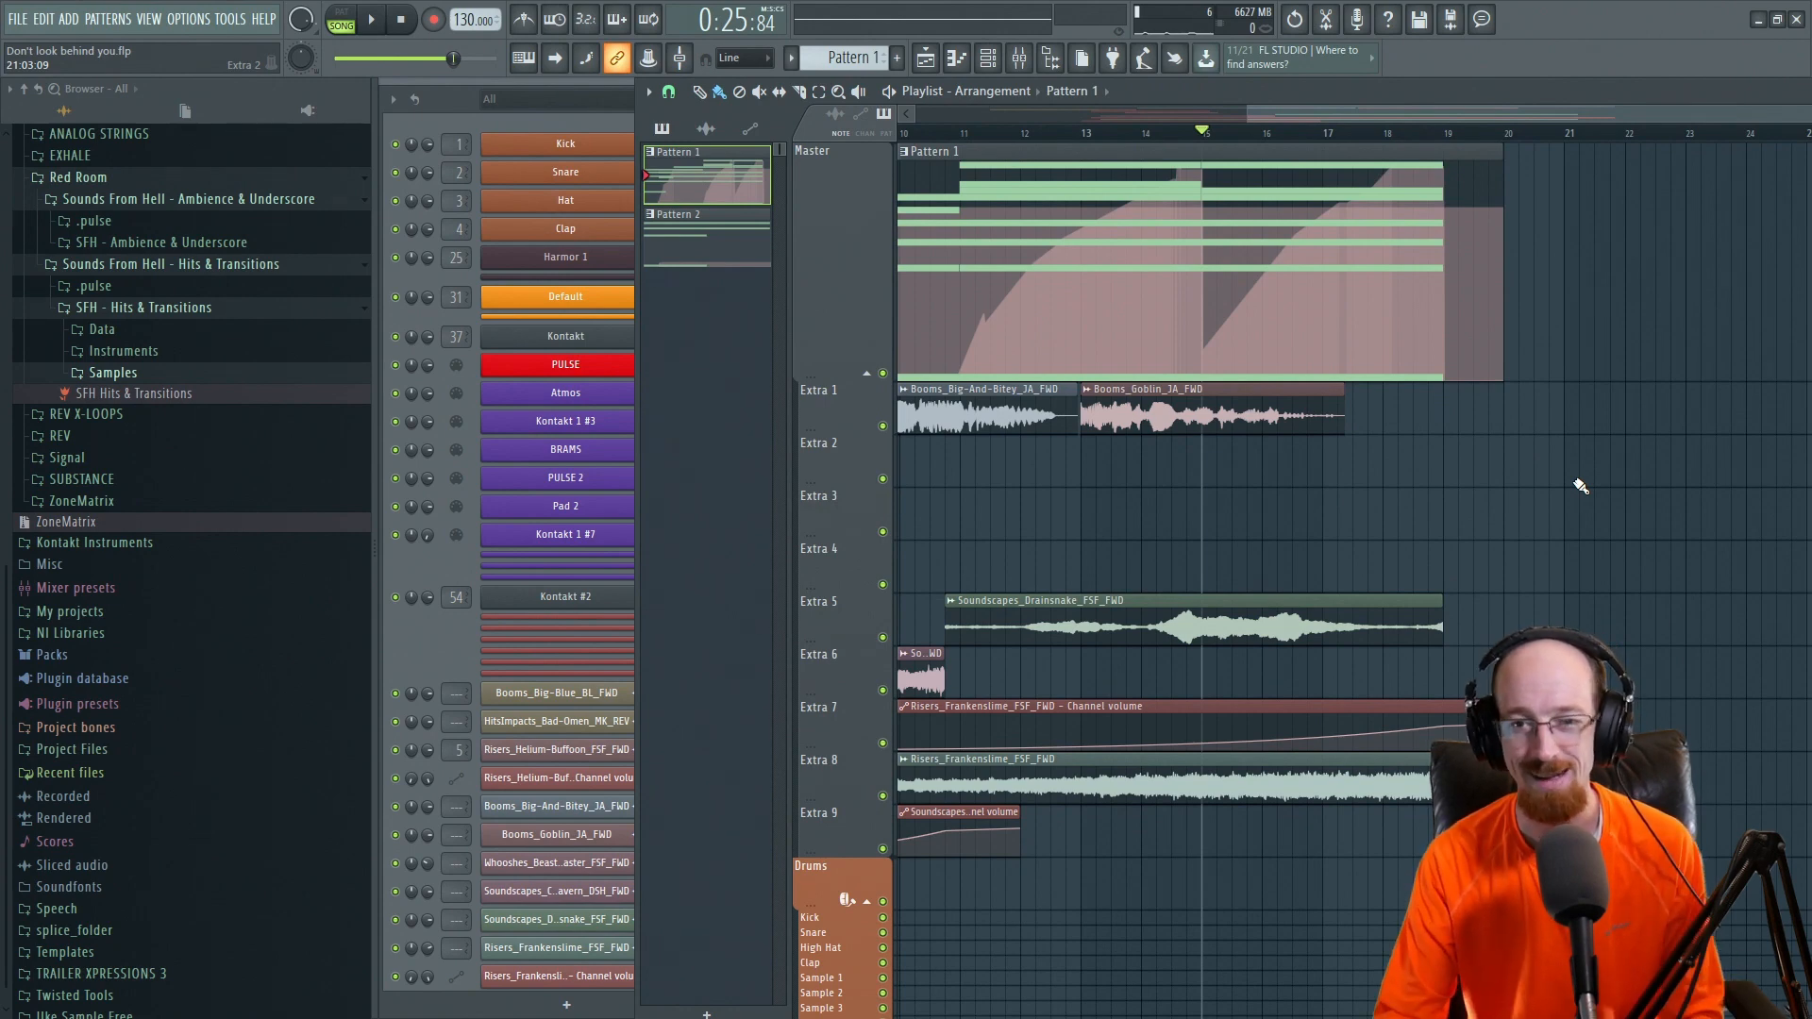
# Bring the whole arrangement into view and select the riser clip on Extra 2 with the Risers_Helium volume clip on Extra 3.
pyautogui.scroll(5, 1321, 292)
pyautogui.scroll(-6, 1276, 306)
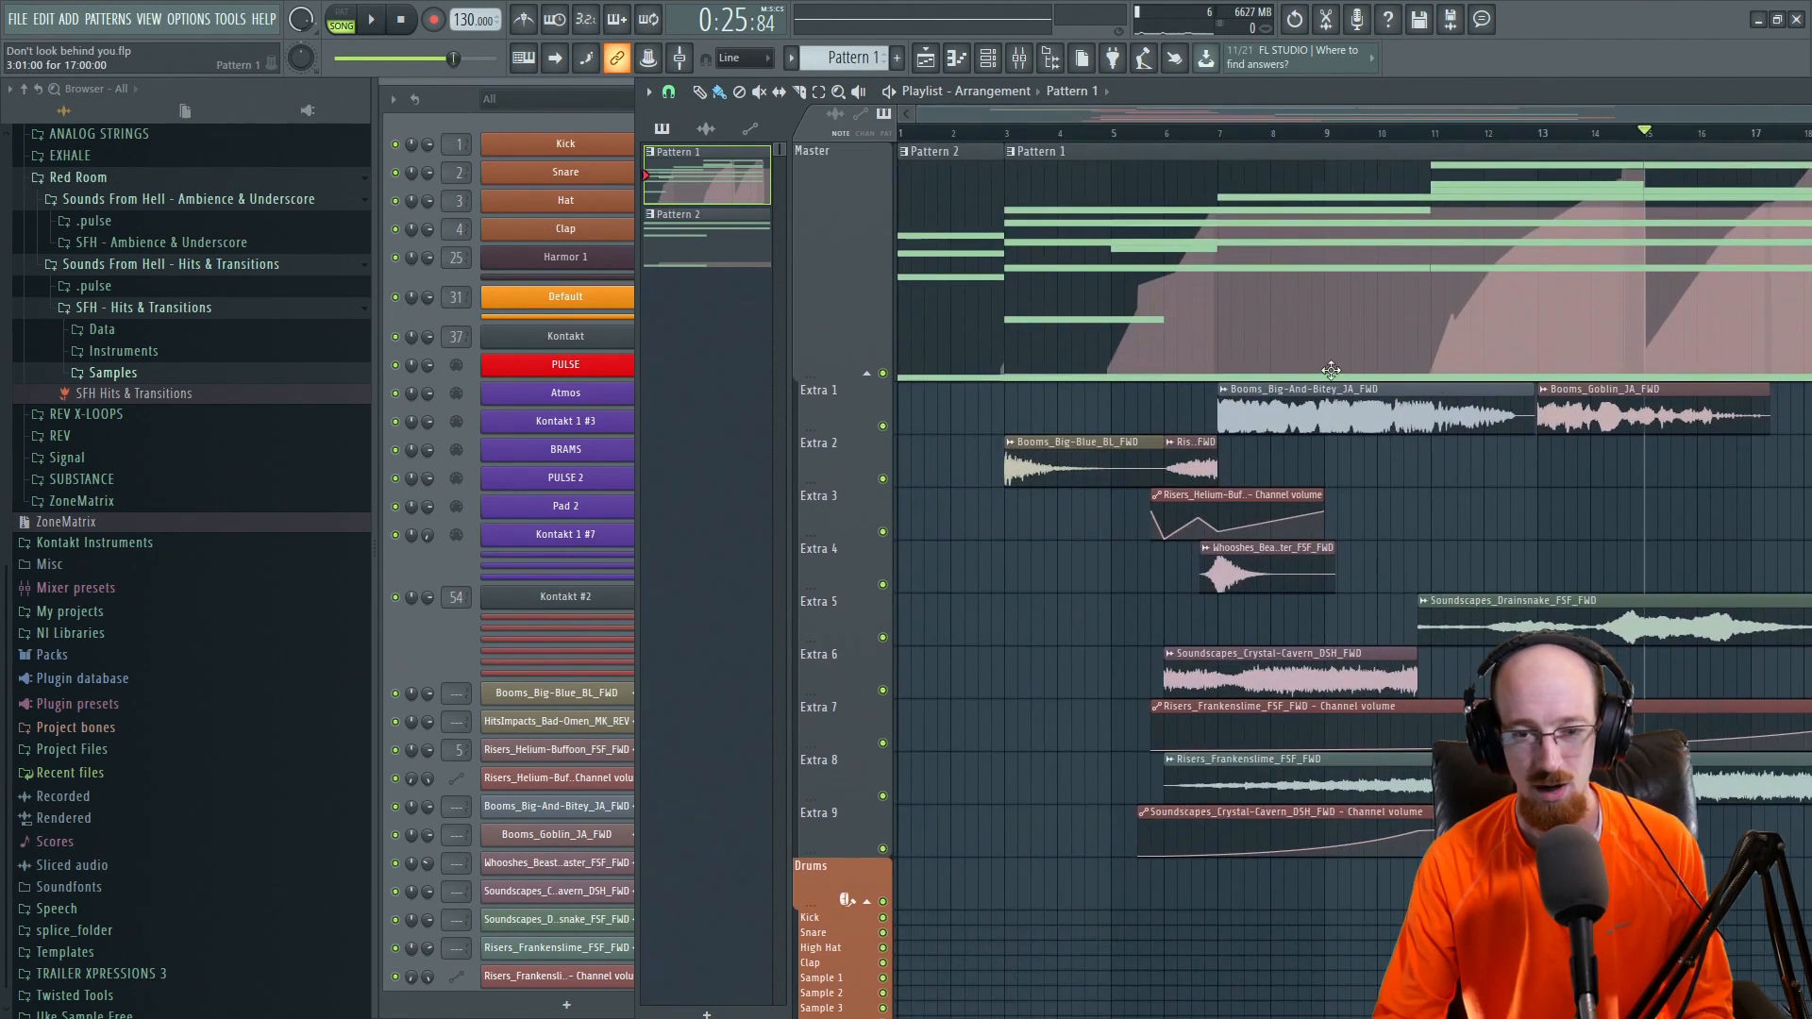
pyautogui.scroll(-2, 1322, 378)
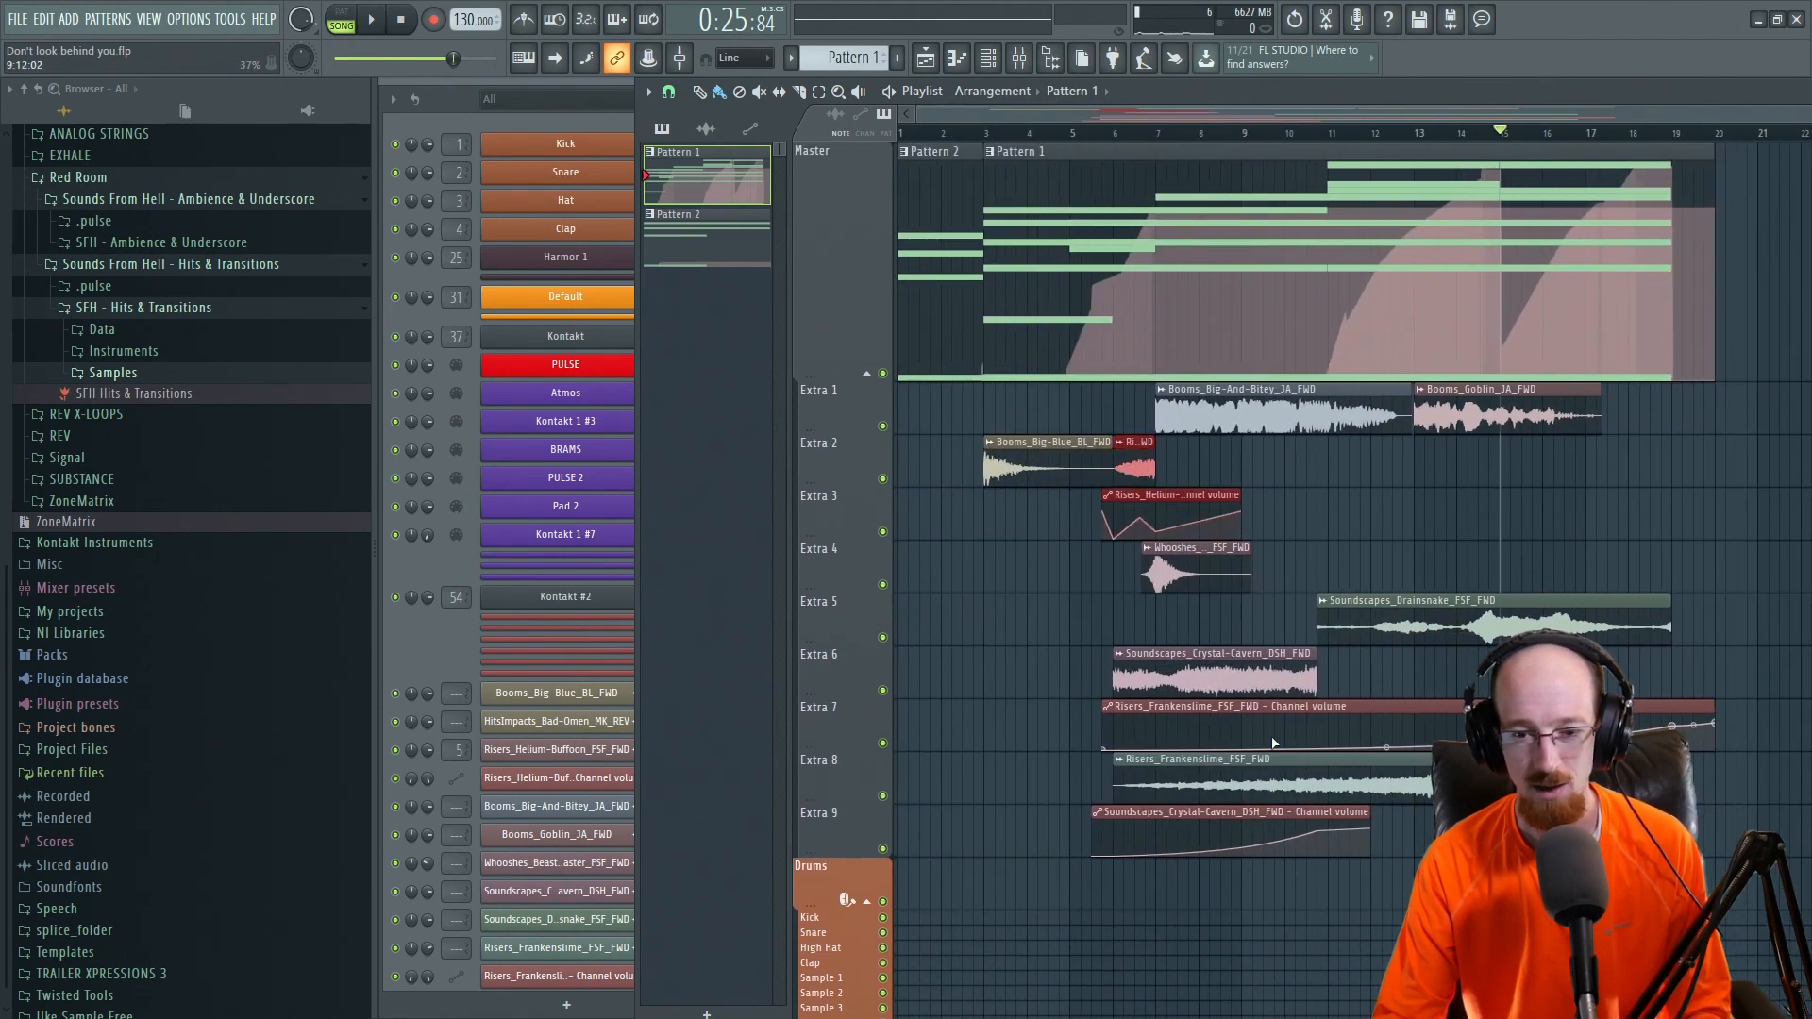
# Solo the Extra 8 track and play its Risers_Frankenslime clip from just after bar 6.
pyautogui.click(1398, 787)
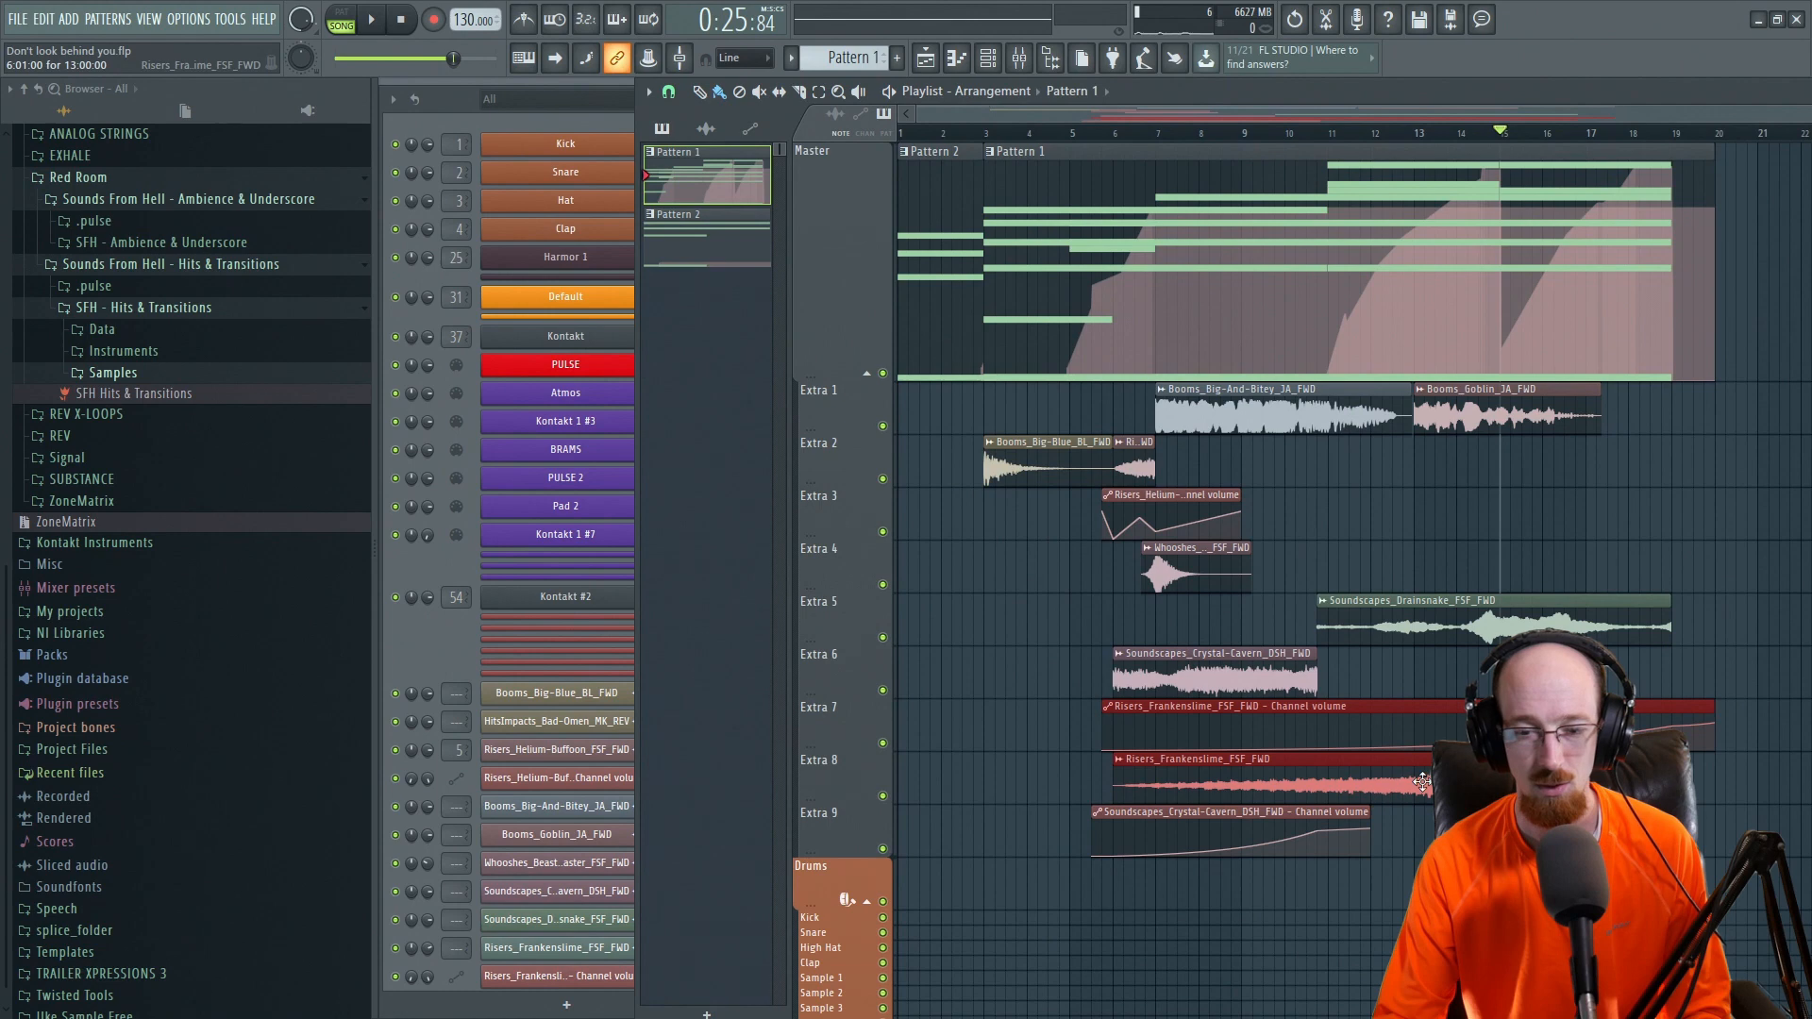
pyautogui.rightClick(883, 796)
pyautogui.click(1125, 137)
pyautogui.press('space')
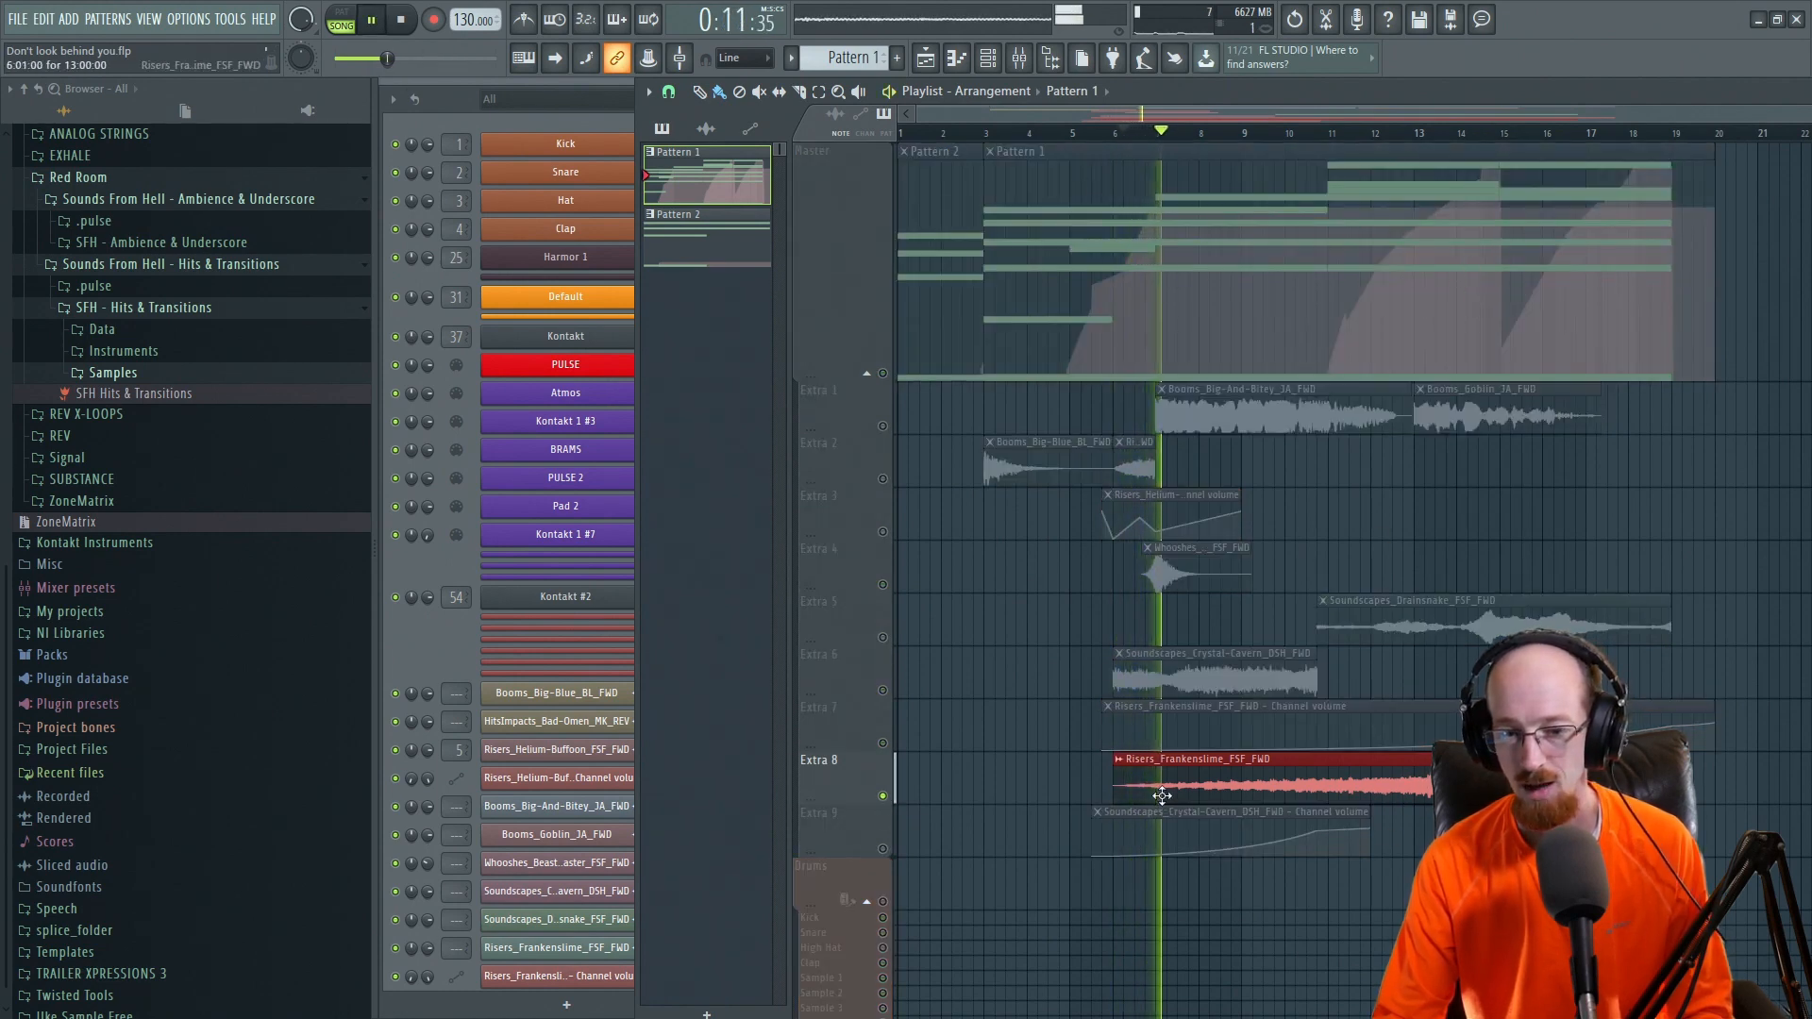
pyautogui.press('space')
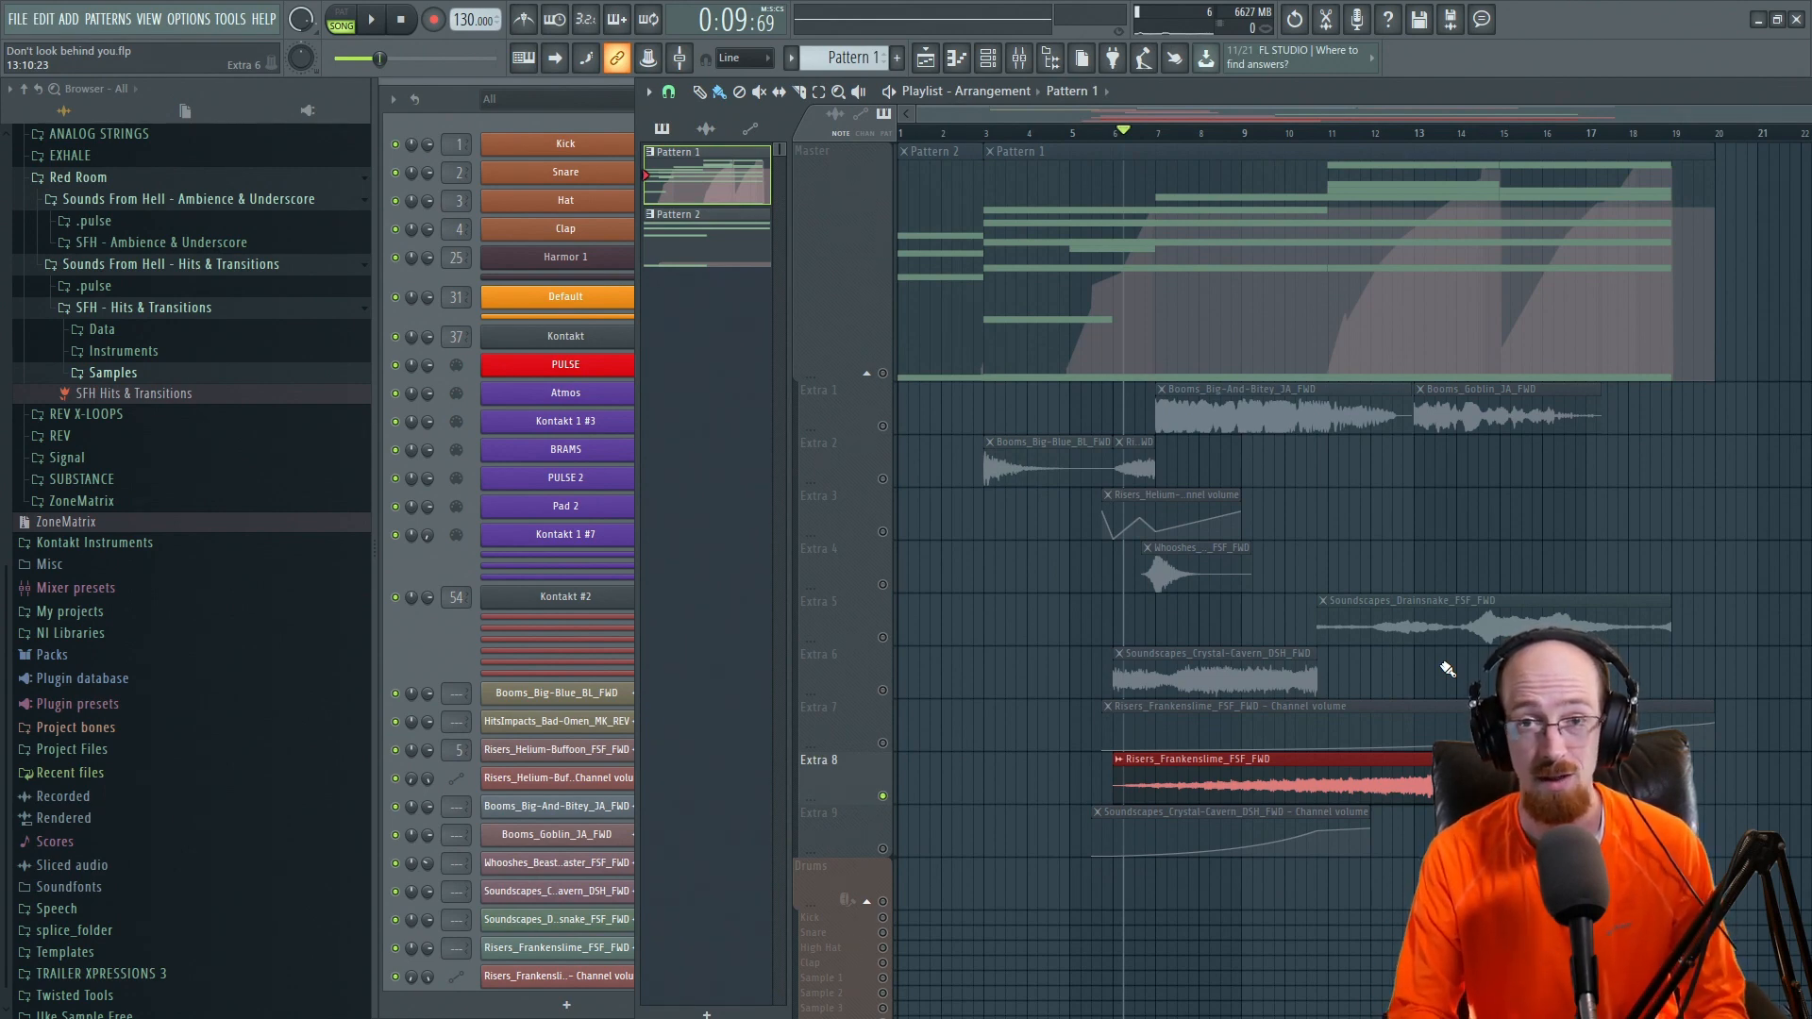
# Enable the Extra 7 volume automation with the soloed riser and play it from bar 6 and again from bar 16.
pyautogui.click(1105, 746)
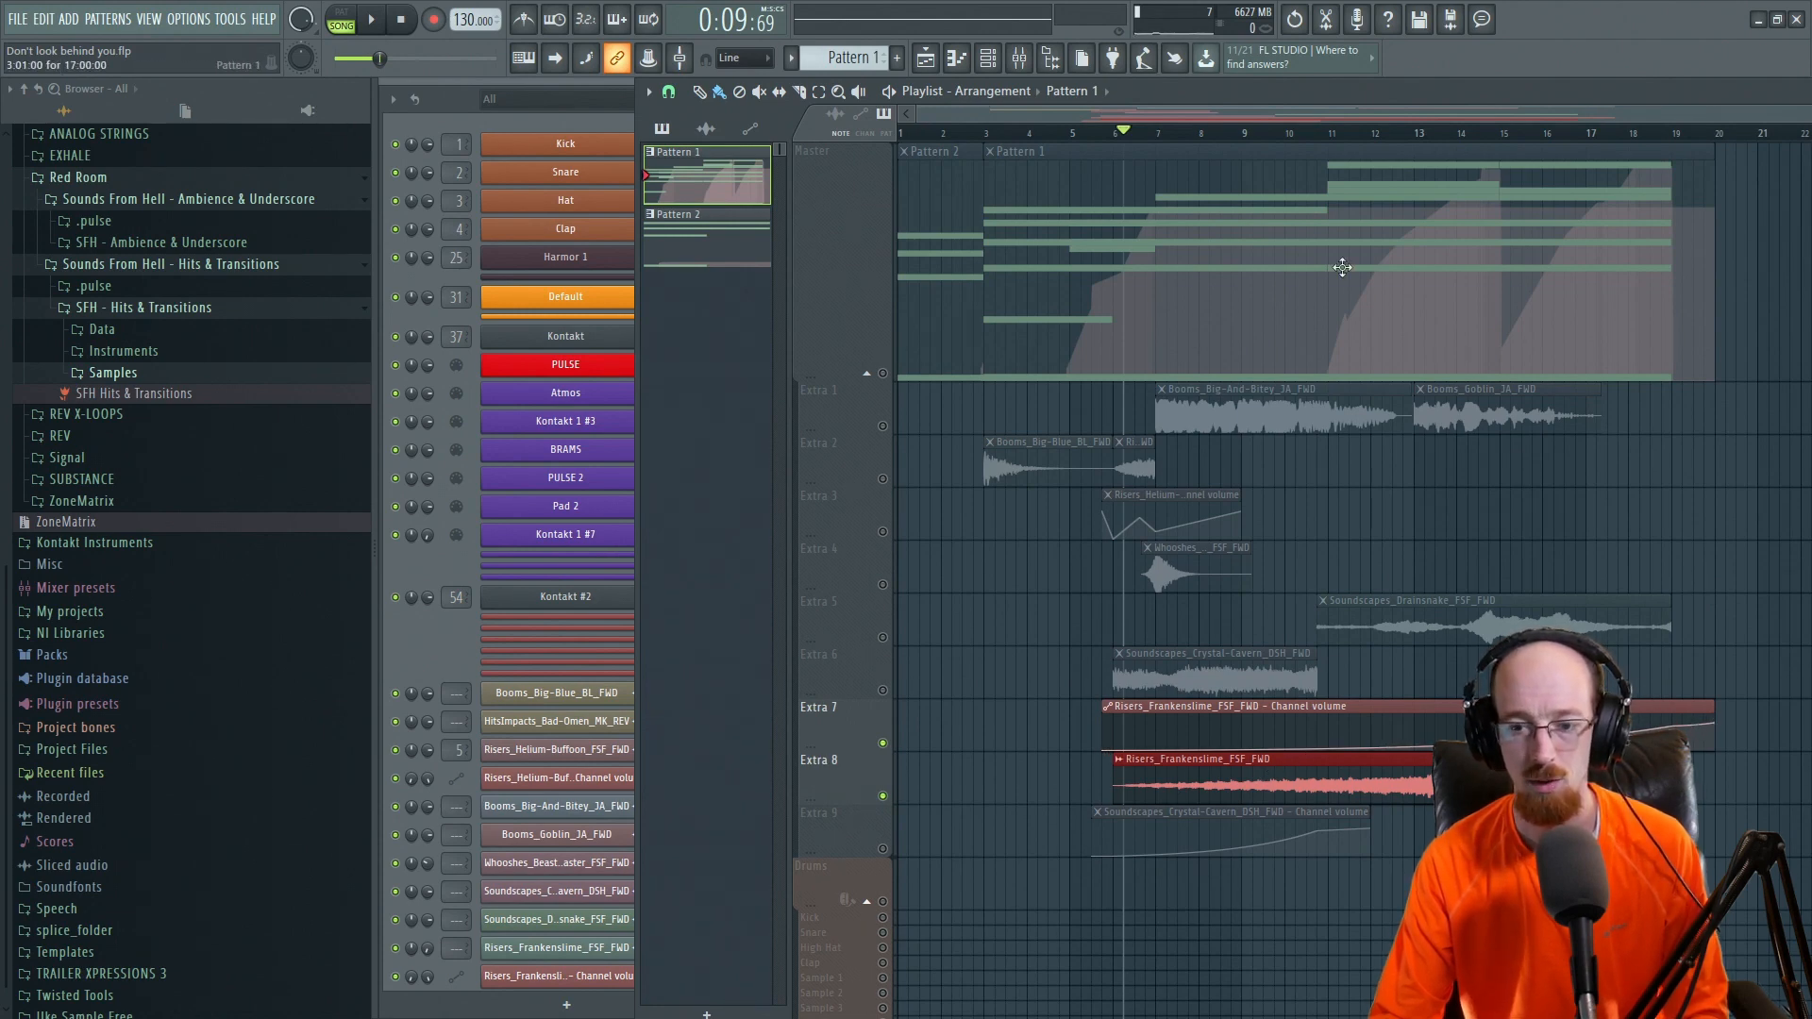
pyautogui.press('space')
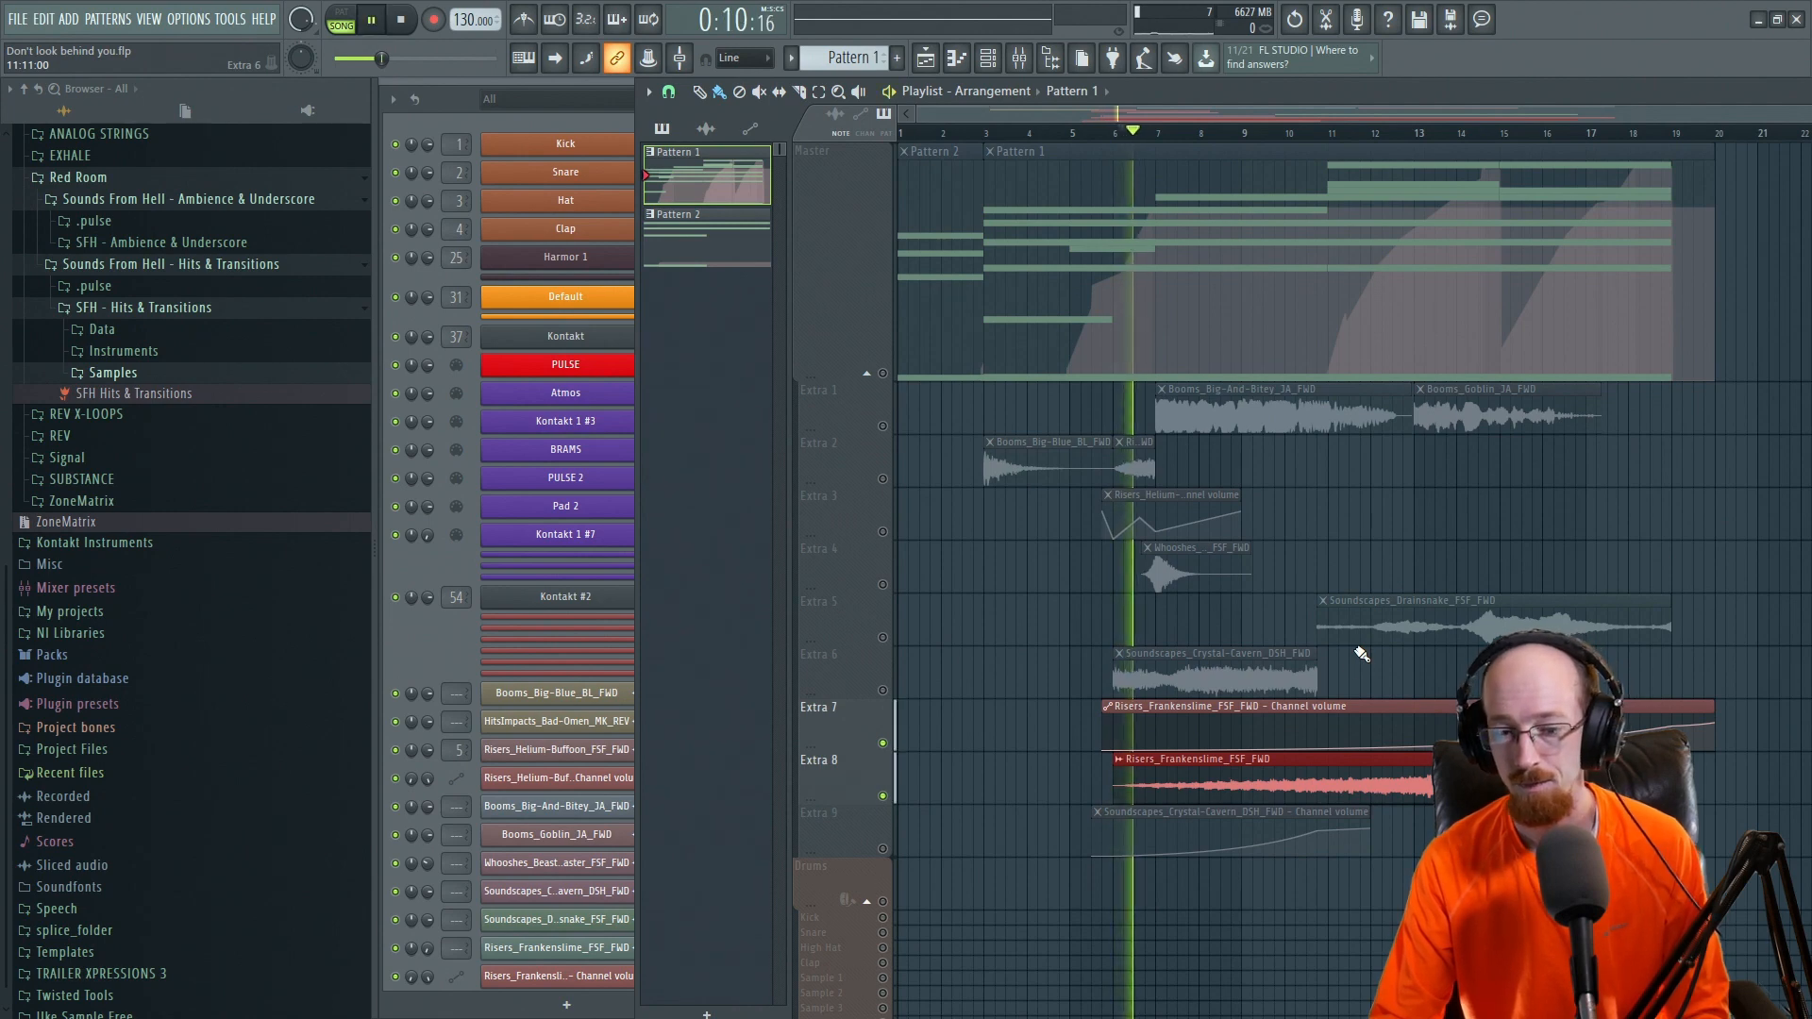
pyautogui.press('space')
pyautogui.click(1564, 133)
pyautogui.press('space')
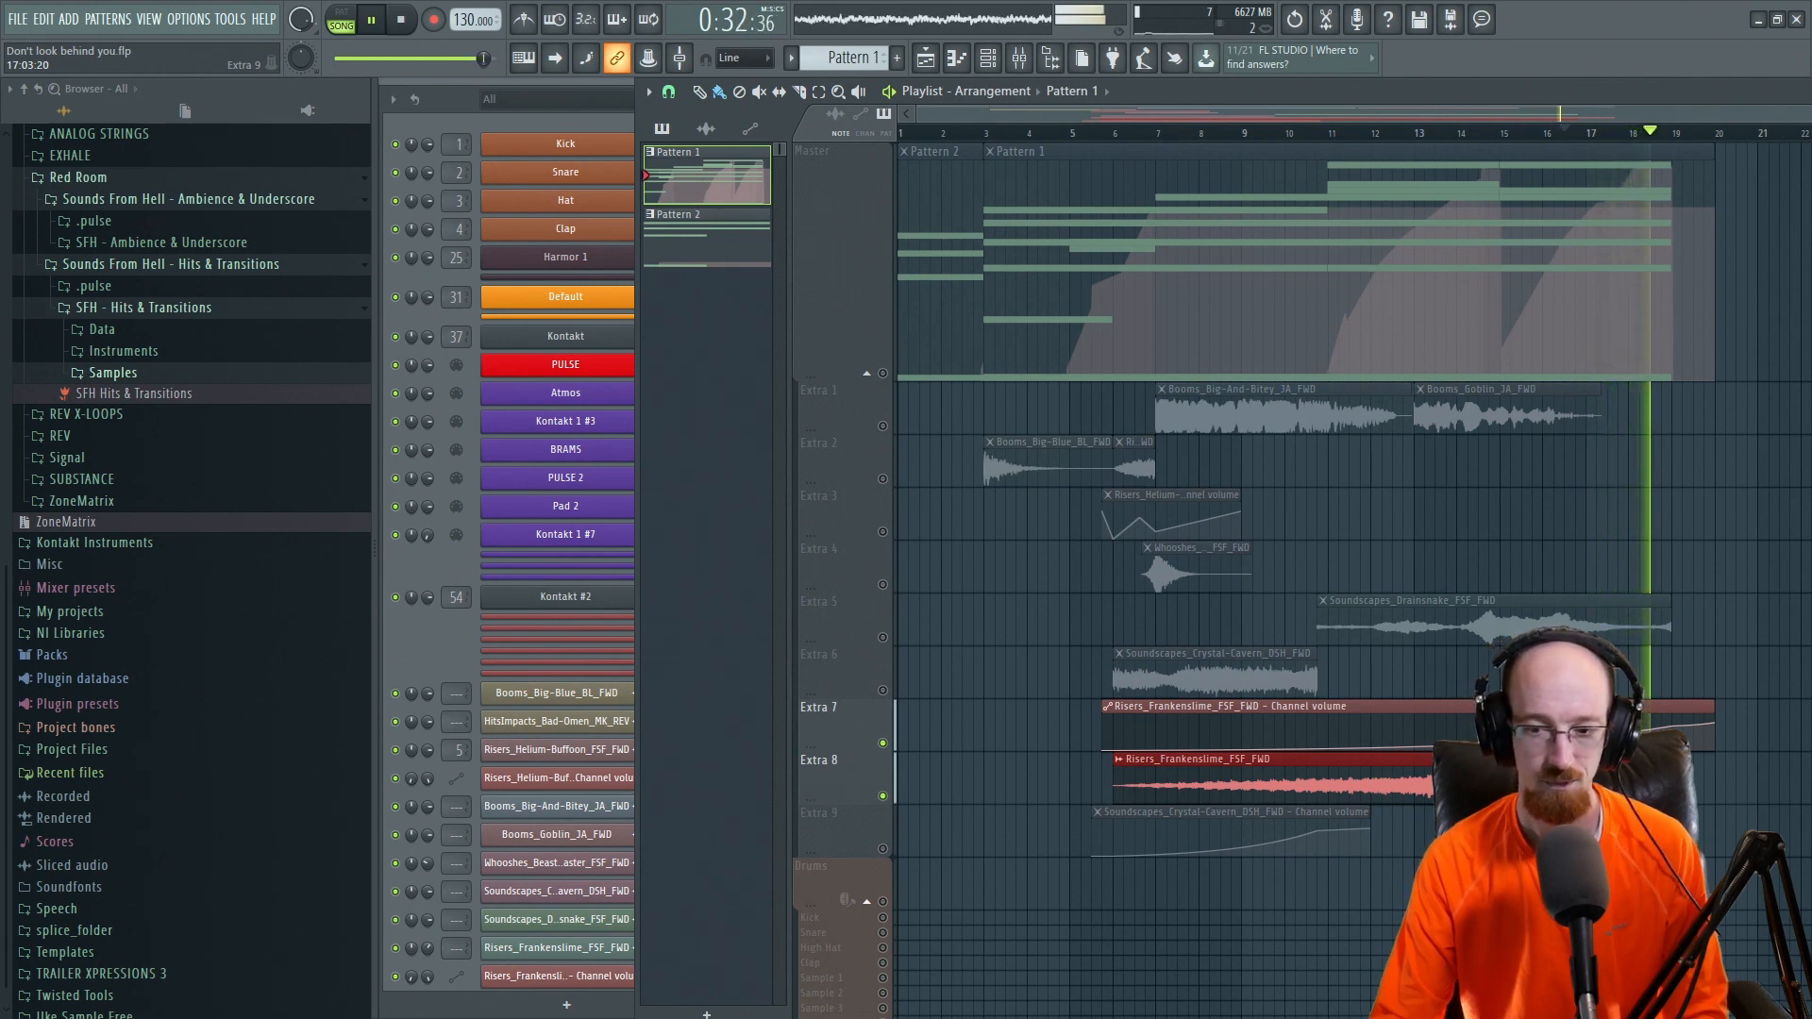
pyautogui.press('space')
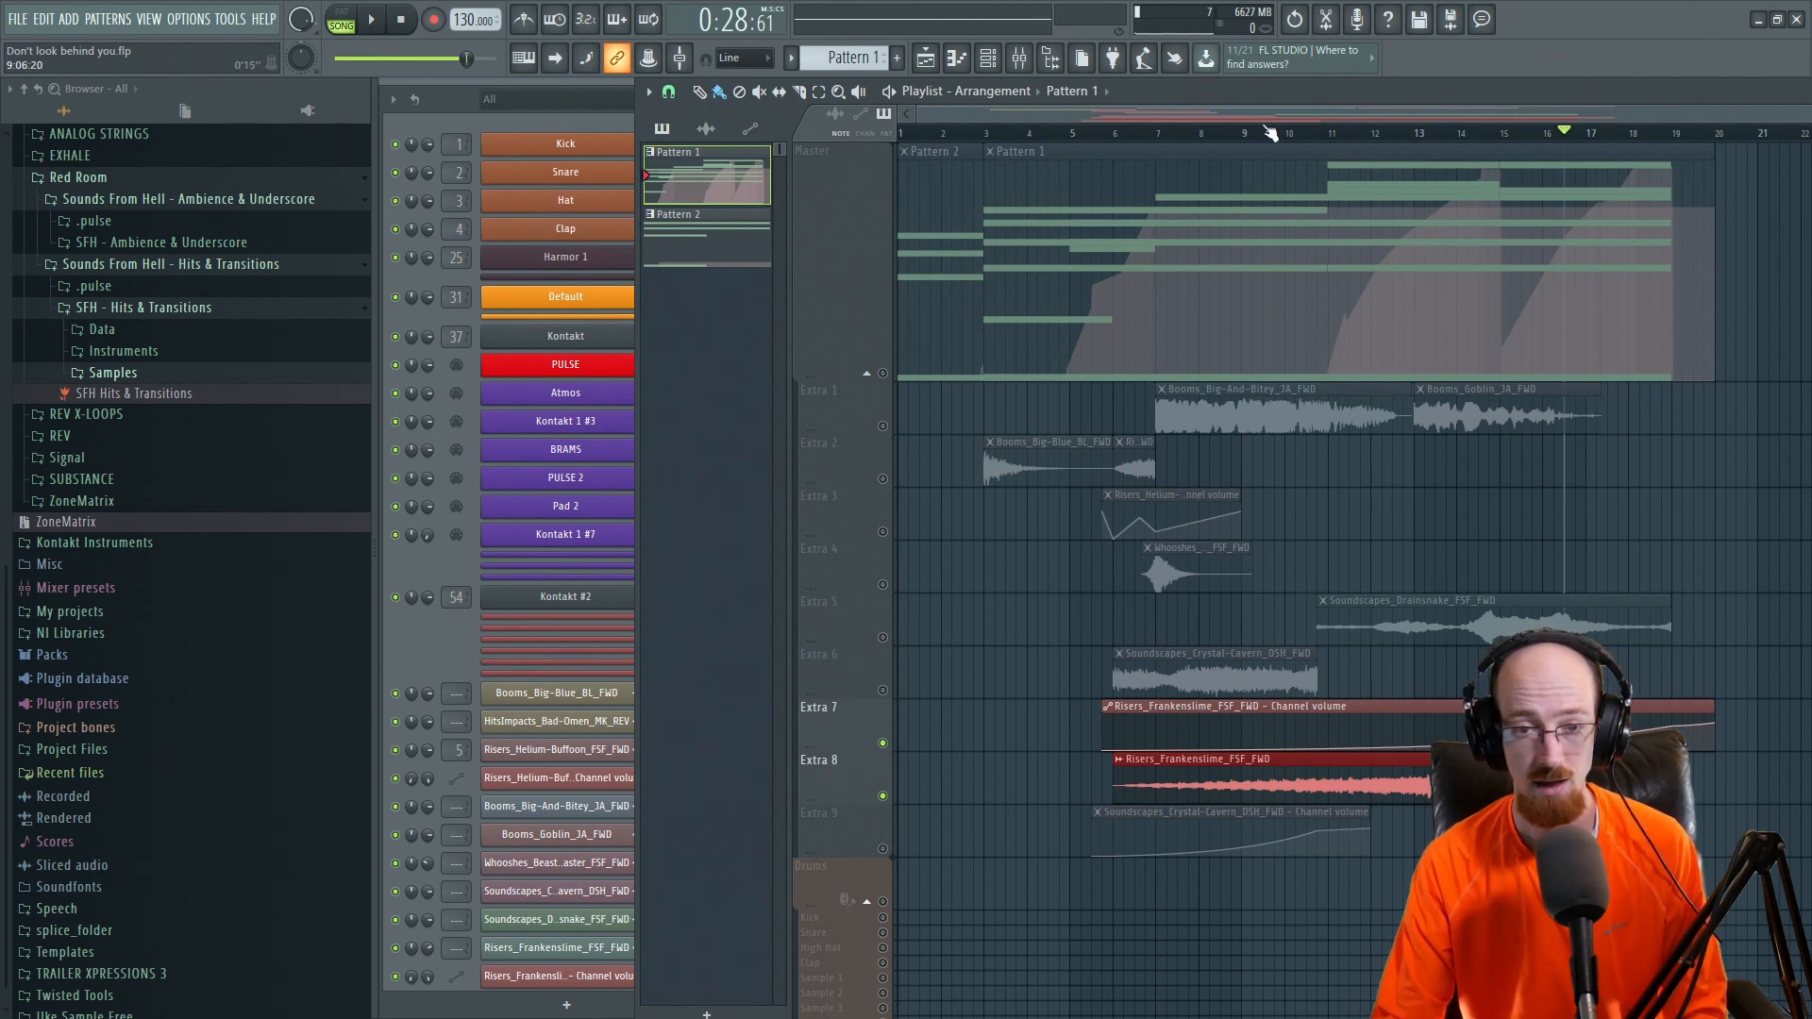
# Move the playhead to just before bar 7 and select the Risers_Frankenslime volume clip on Extra 7.
pyautogui.moveTo(1166, 133); pyautogui.dragTo(1145, 133)
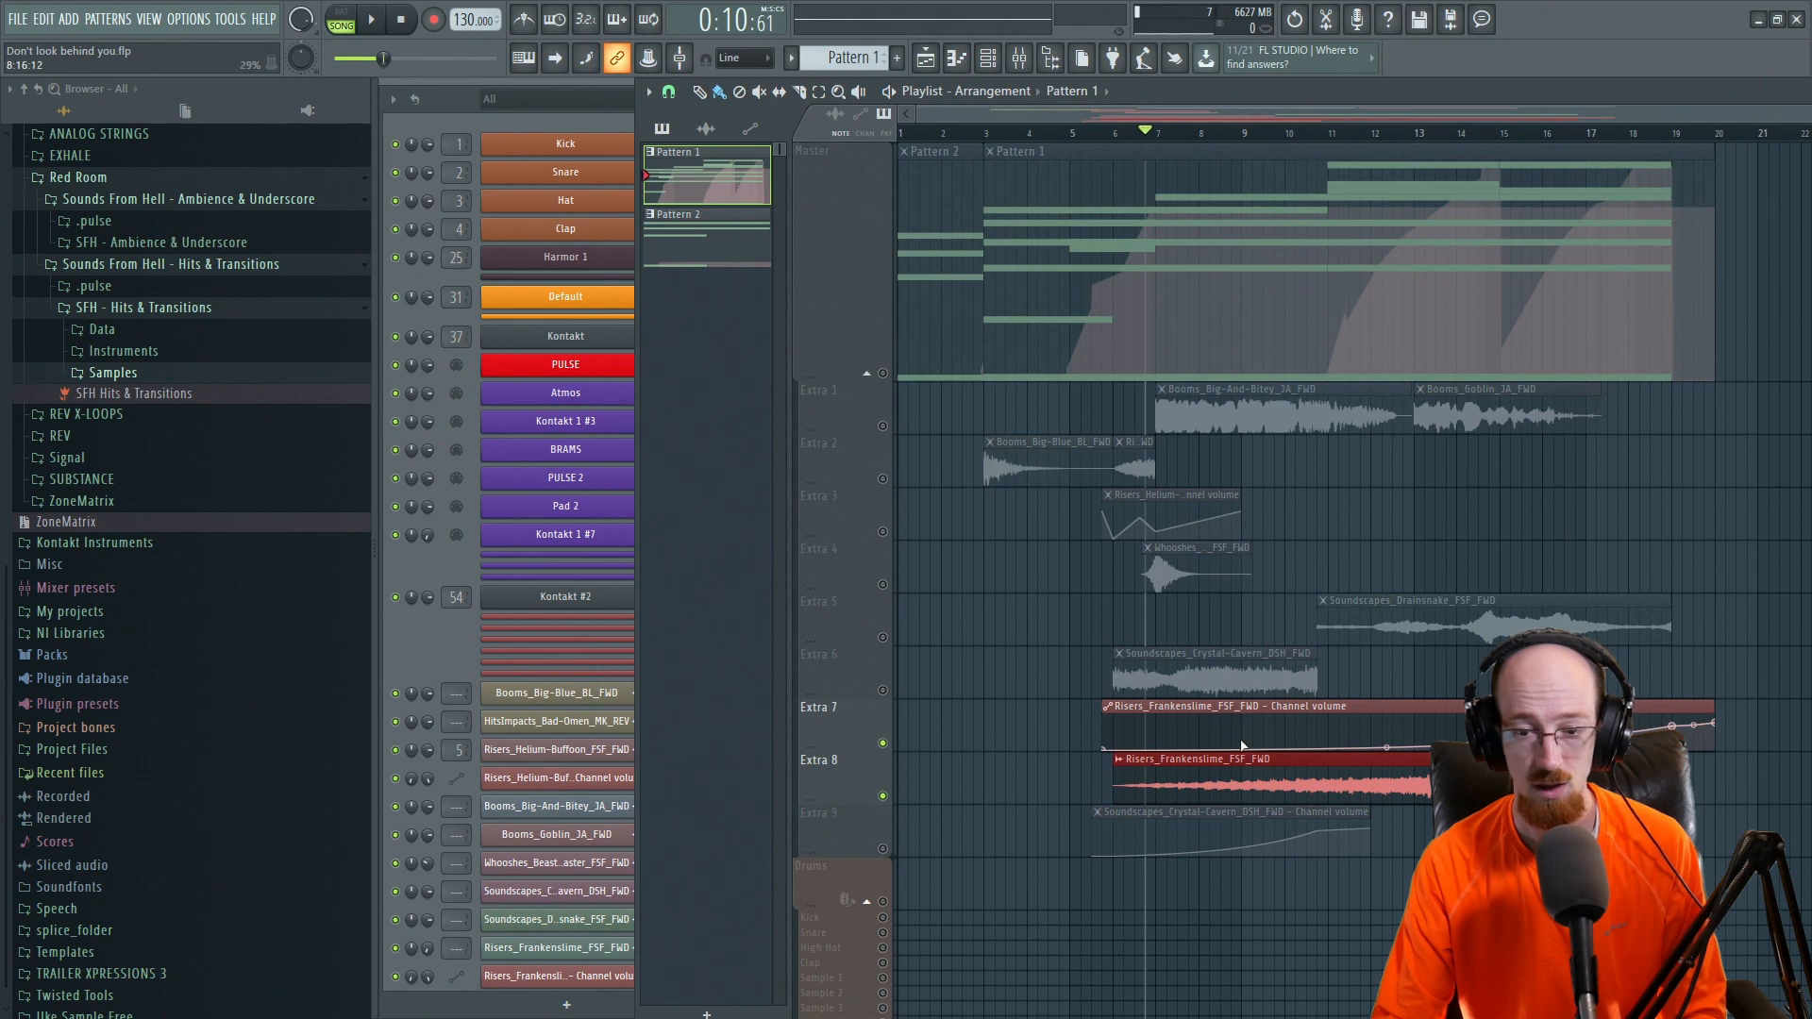
pyautogui.click(1331, 714)
pyautogui.moveTo(1414, 772); pyautogui.dragTo(1514, 788)
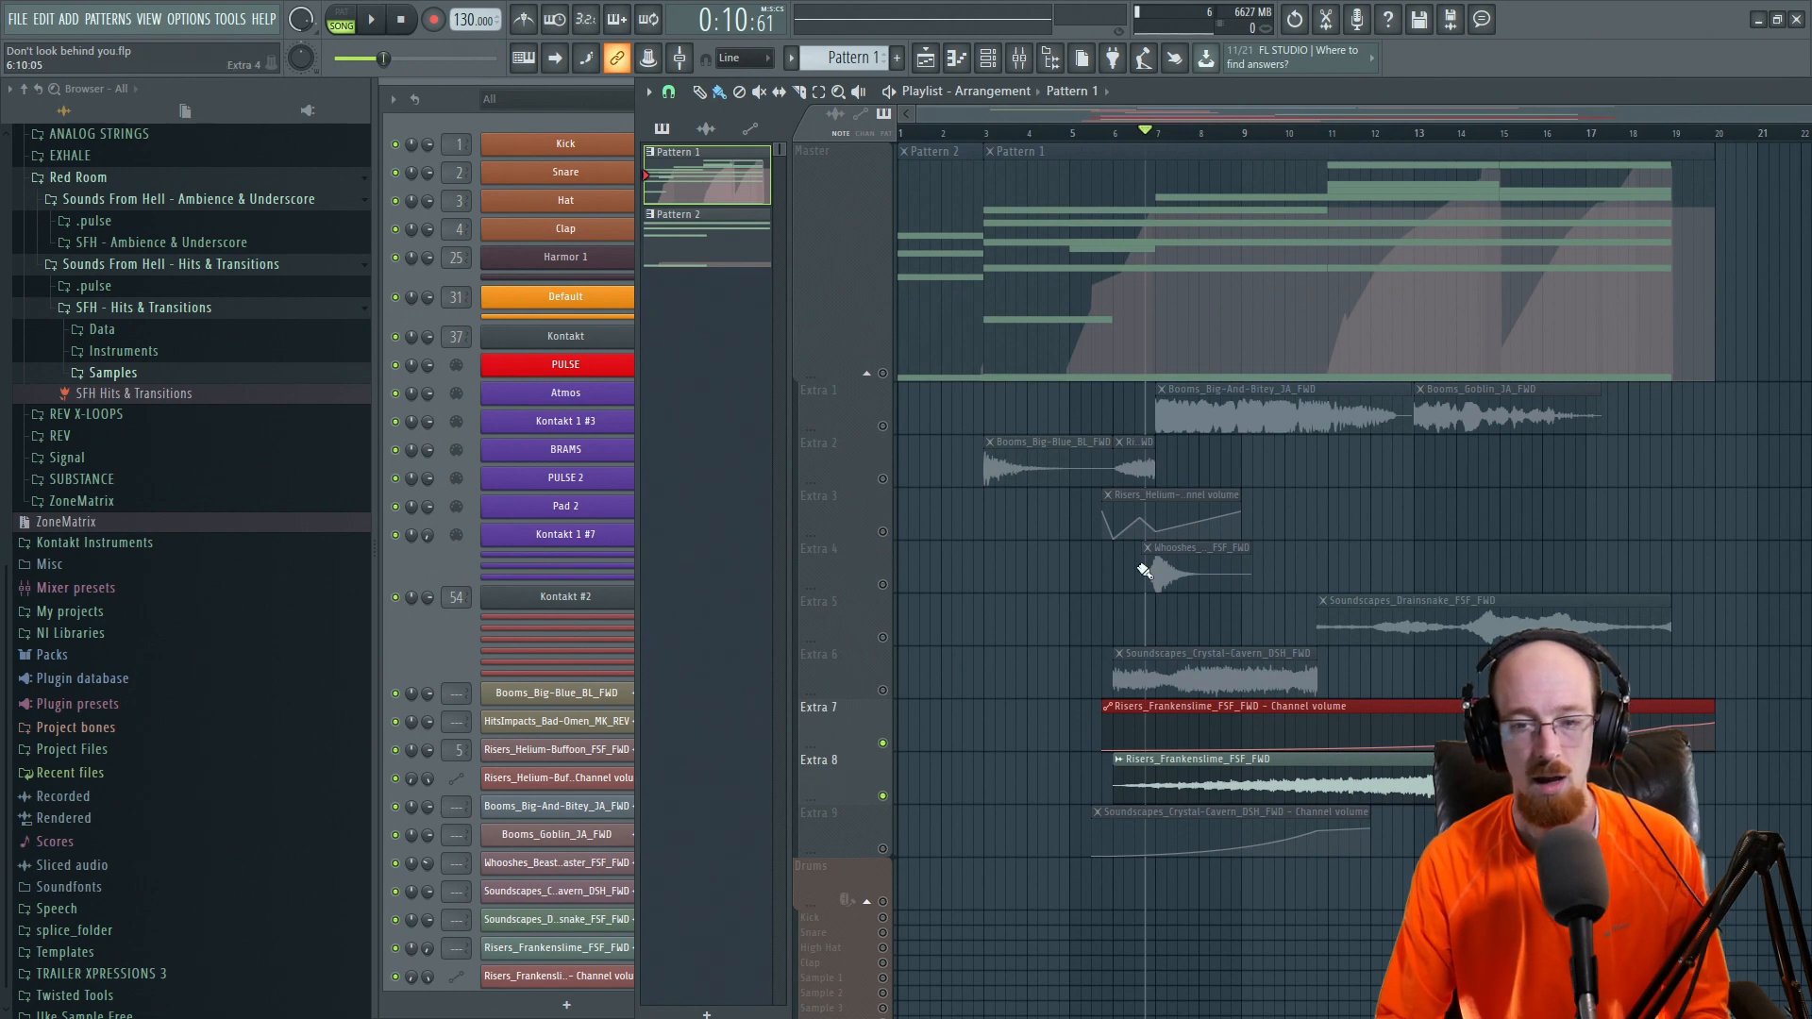
# Enable Extra 2 and Extra 3 alongside the Frankenslime tracks and play the layered risers from bar 6.
pyautogui.scroll(3, 1145, 571)
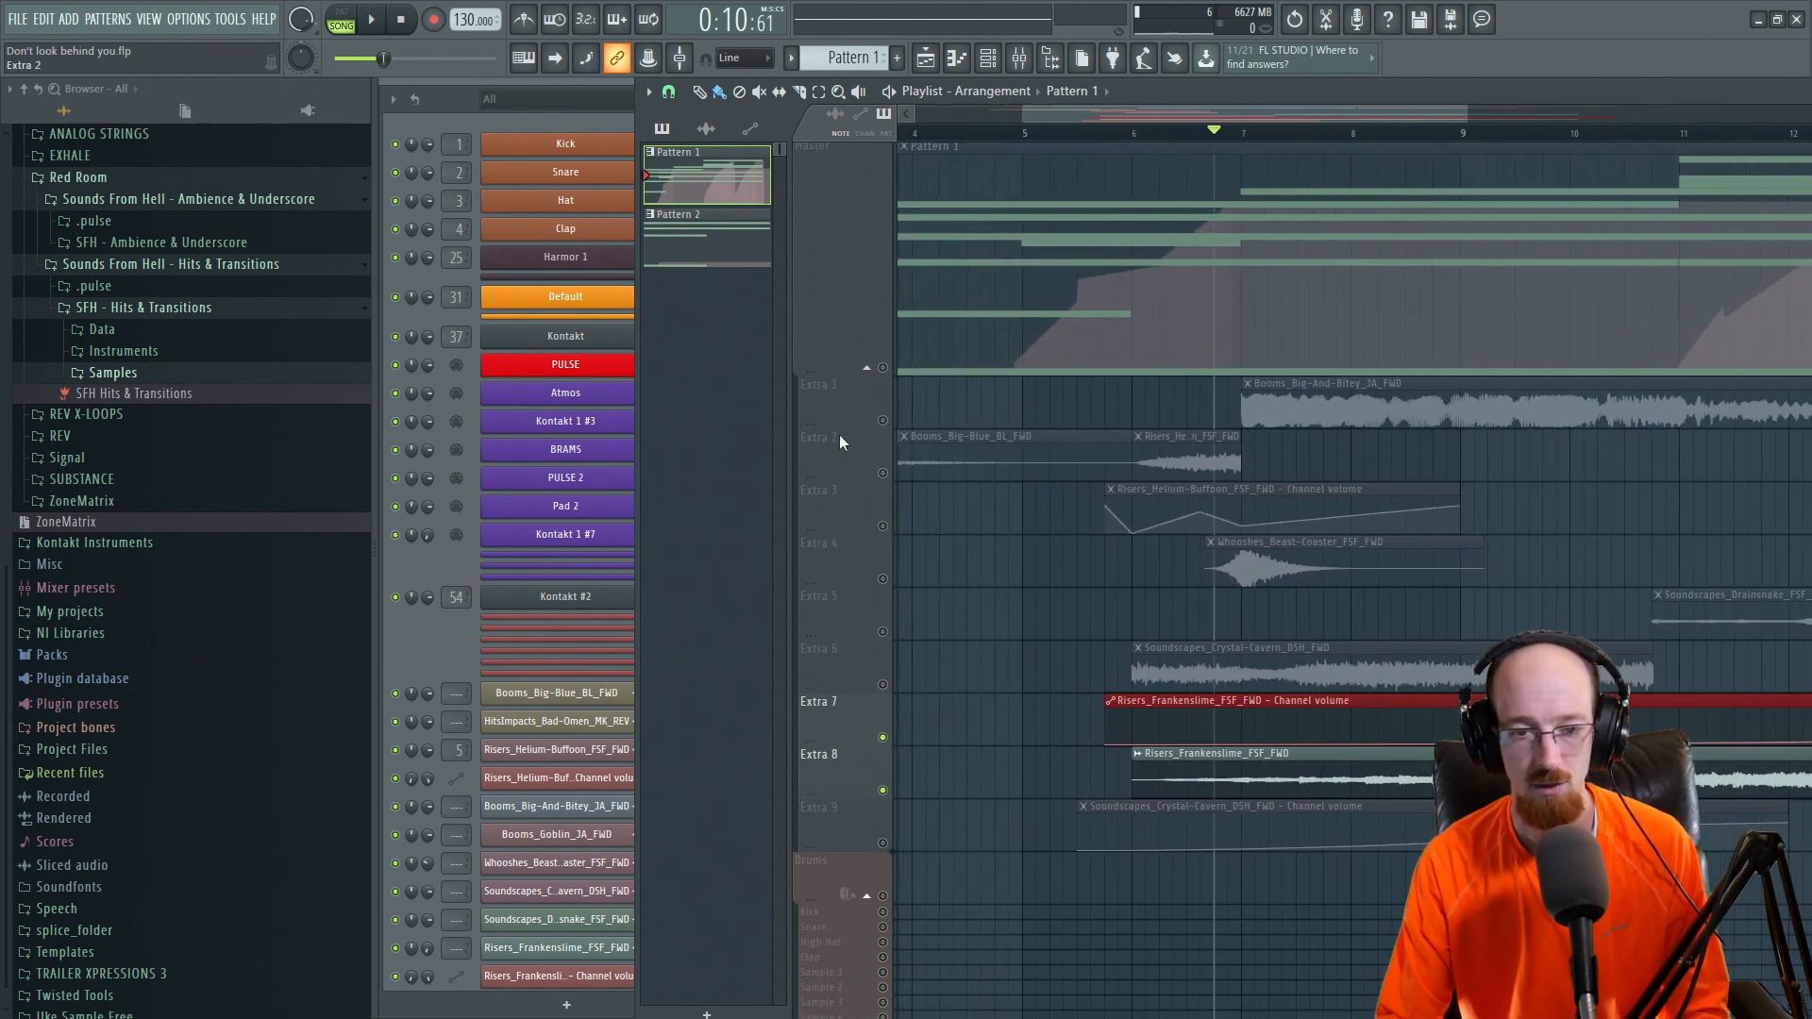
pyautogui.rightClick(878, 469)
pyautogui.click(880, 478)
pyautogui.click(883, 474)
pyautogui.click(883, 525)
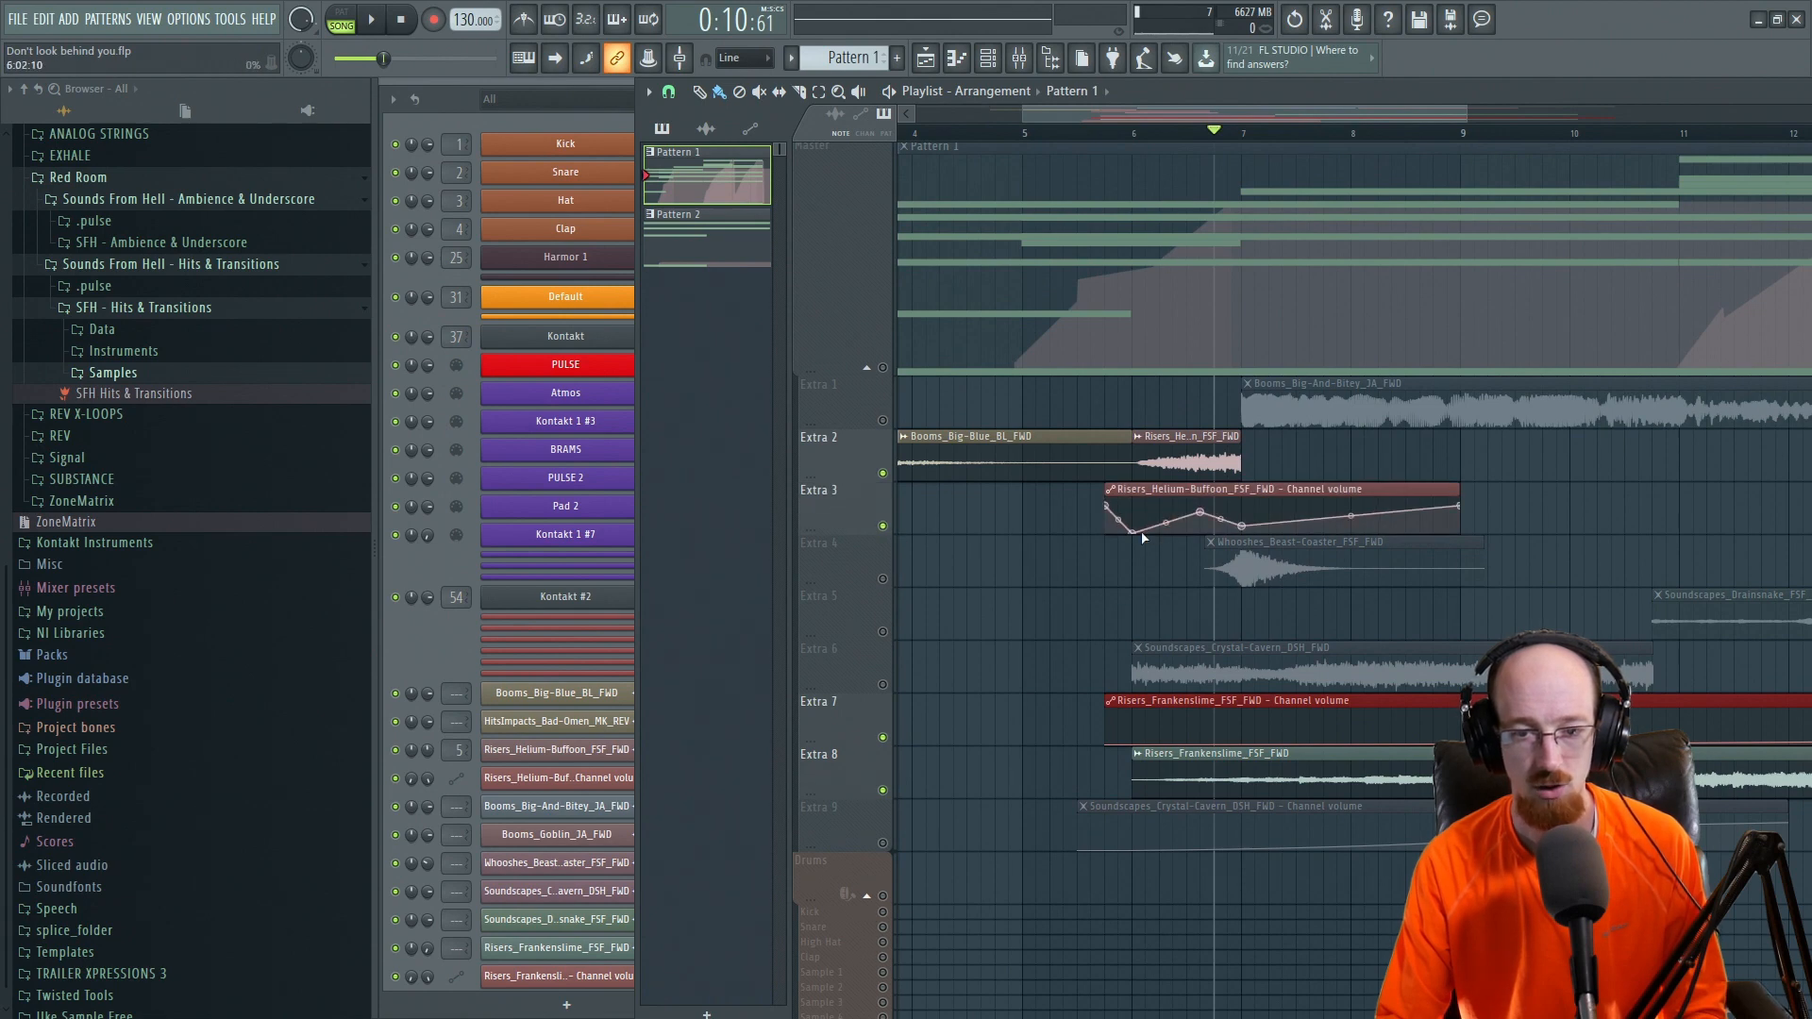
pyautogui.click(1132, 132)
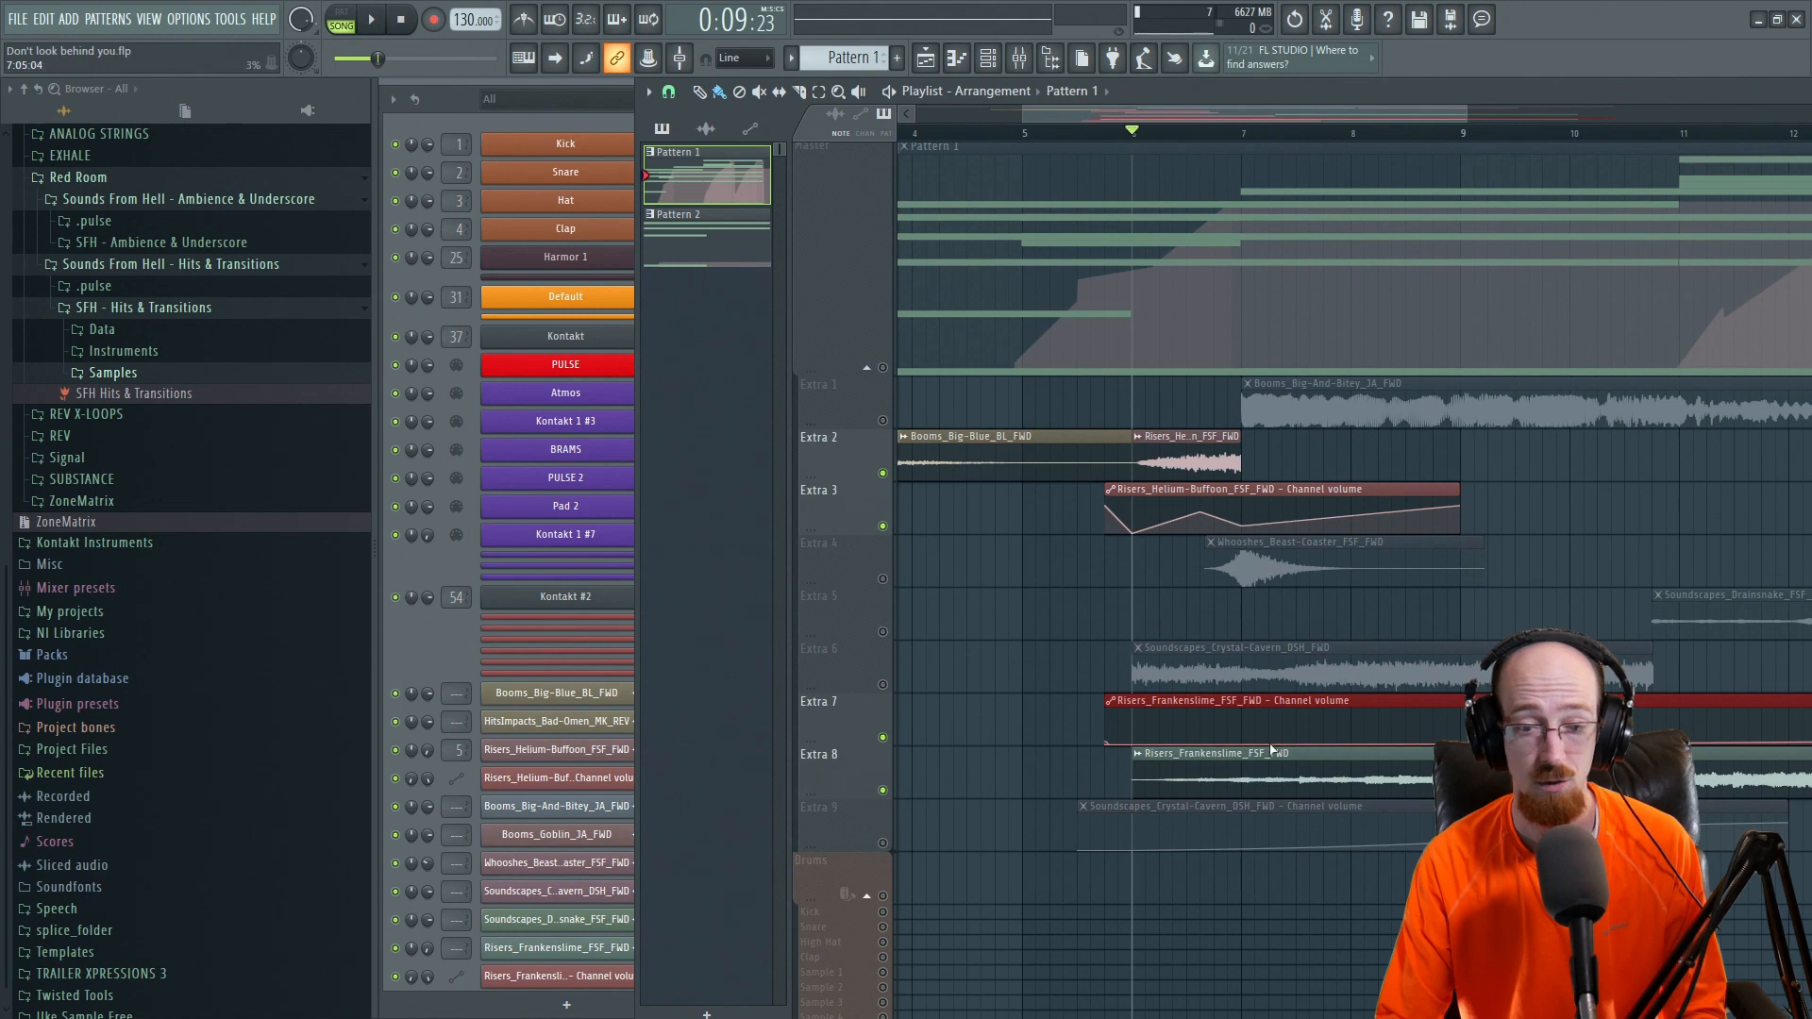
pyautogui.moveTo(1213, 714); pyautogui.dragTo(1555, 727)
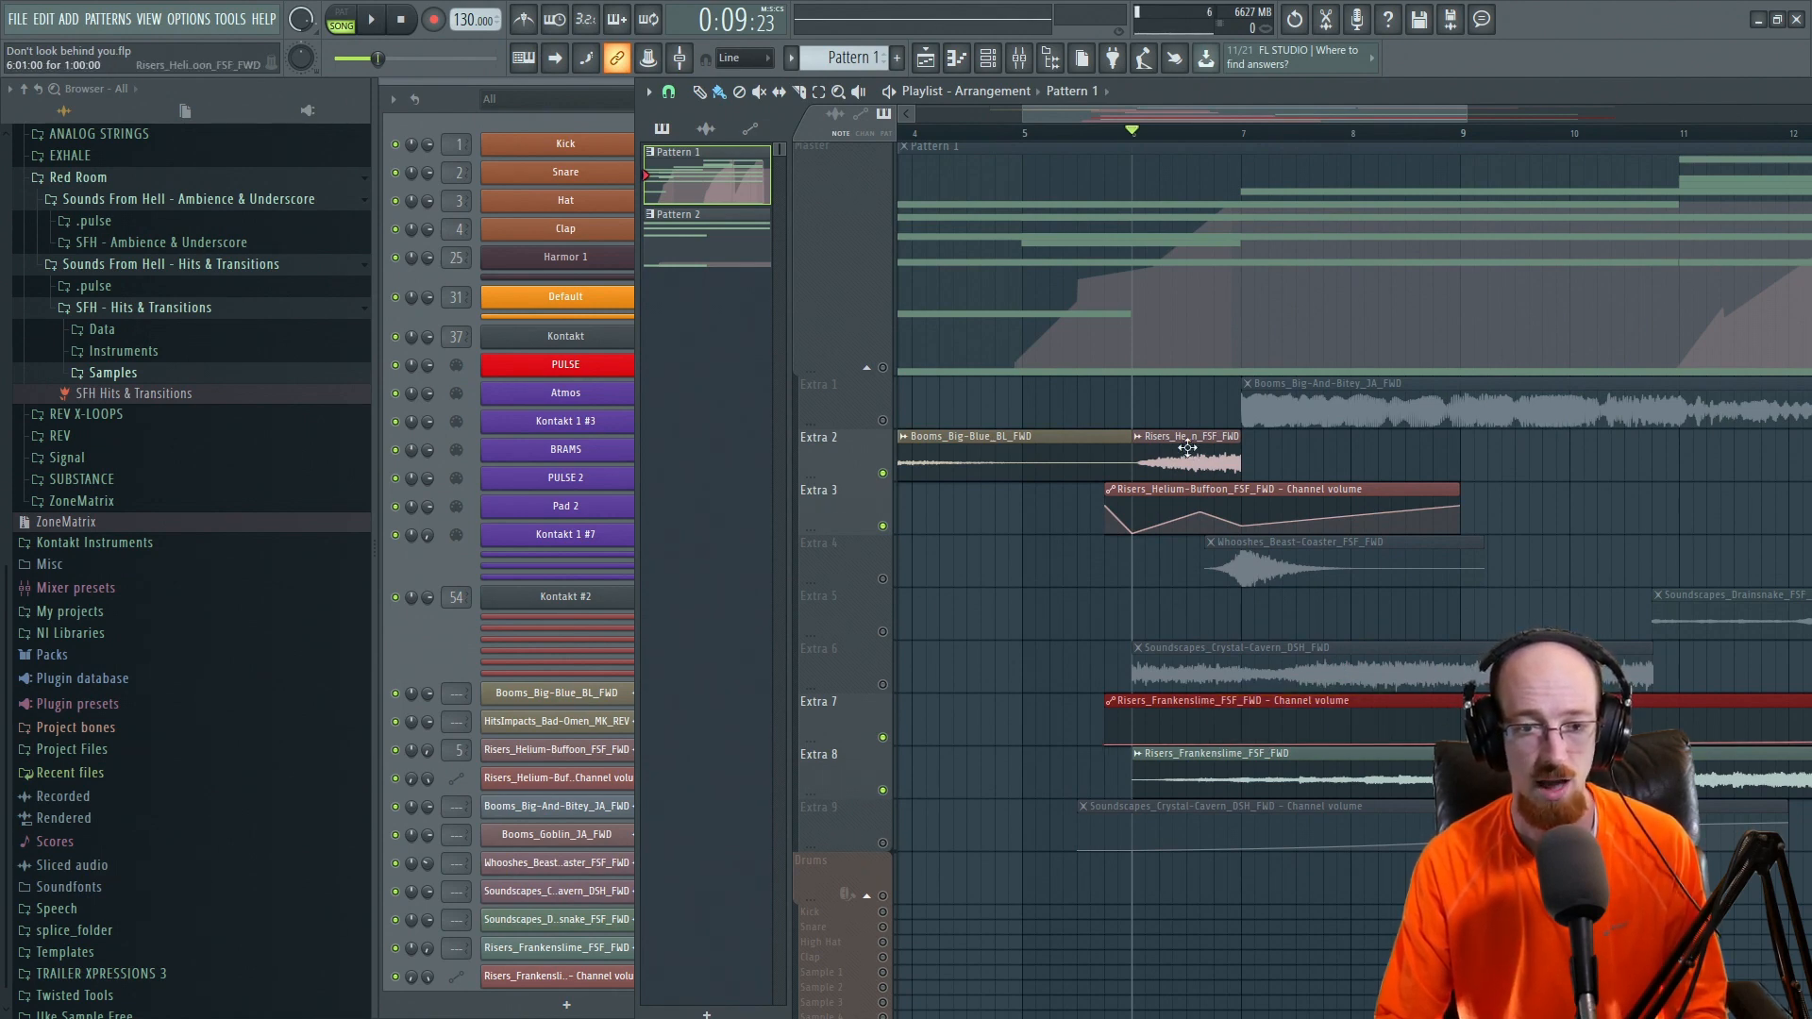
pyautogui.press('space')
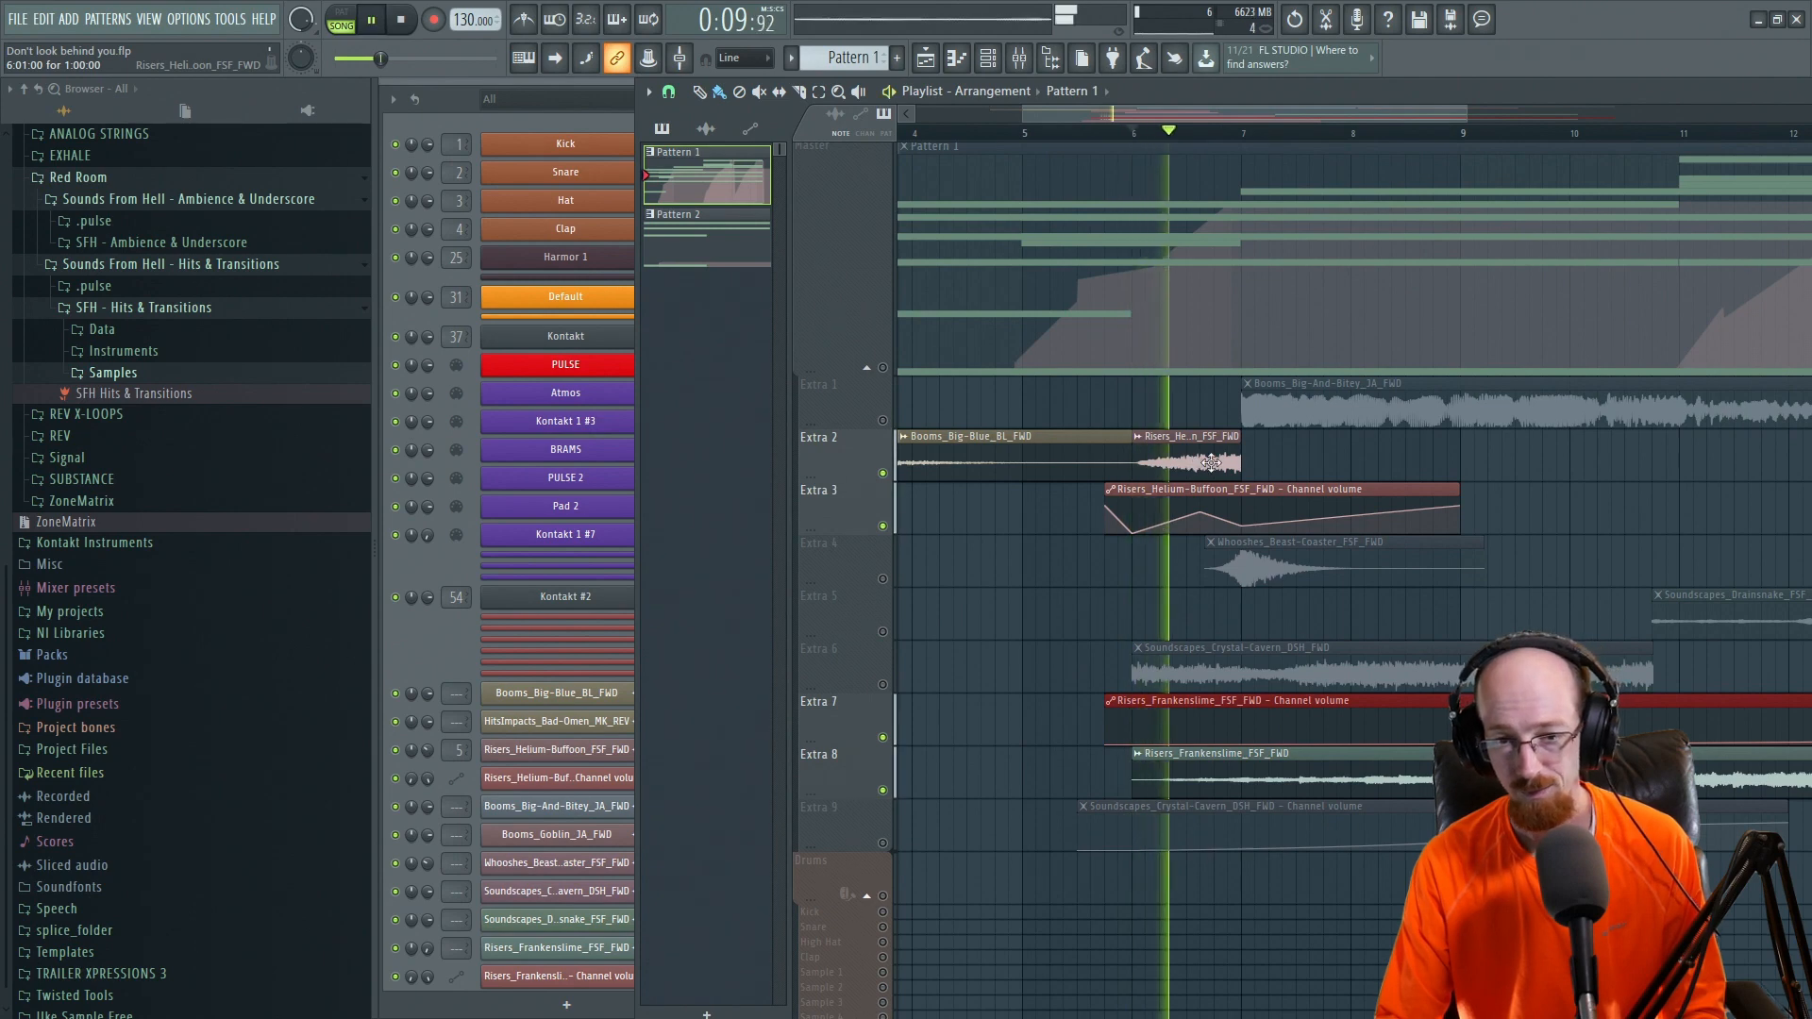
pyautogui.press('space')
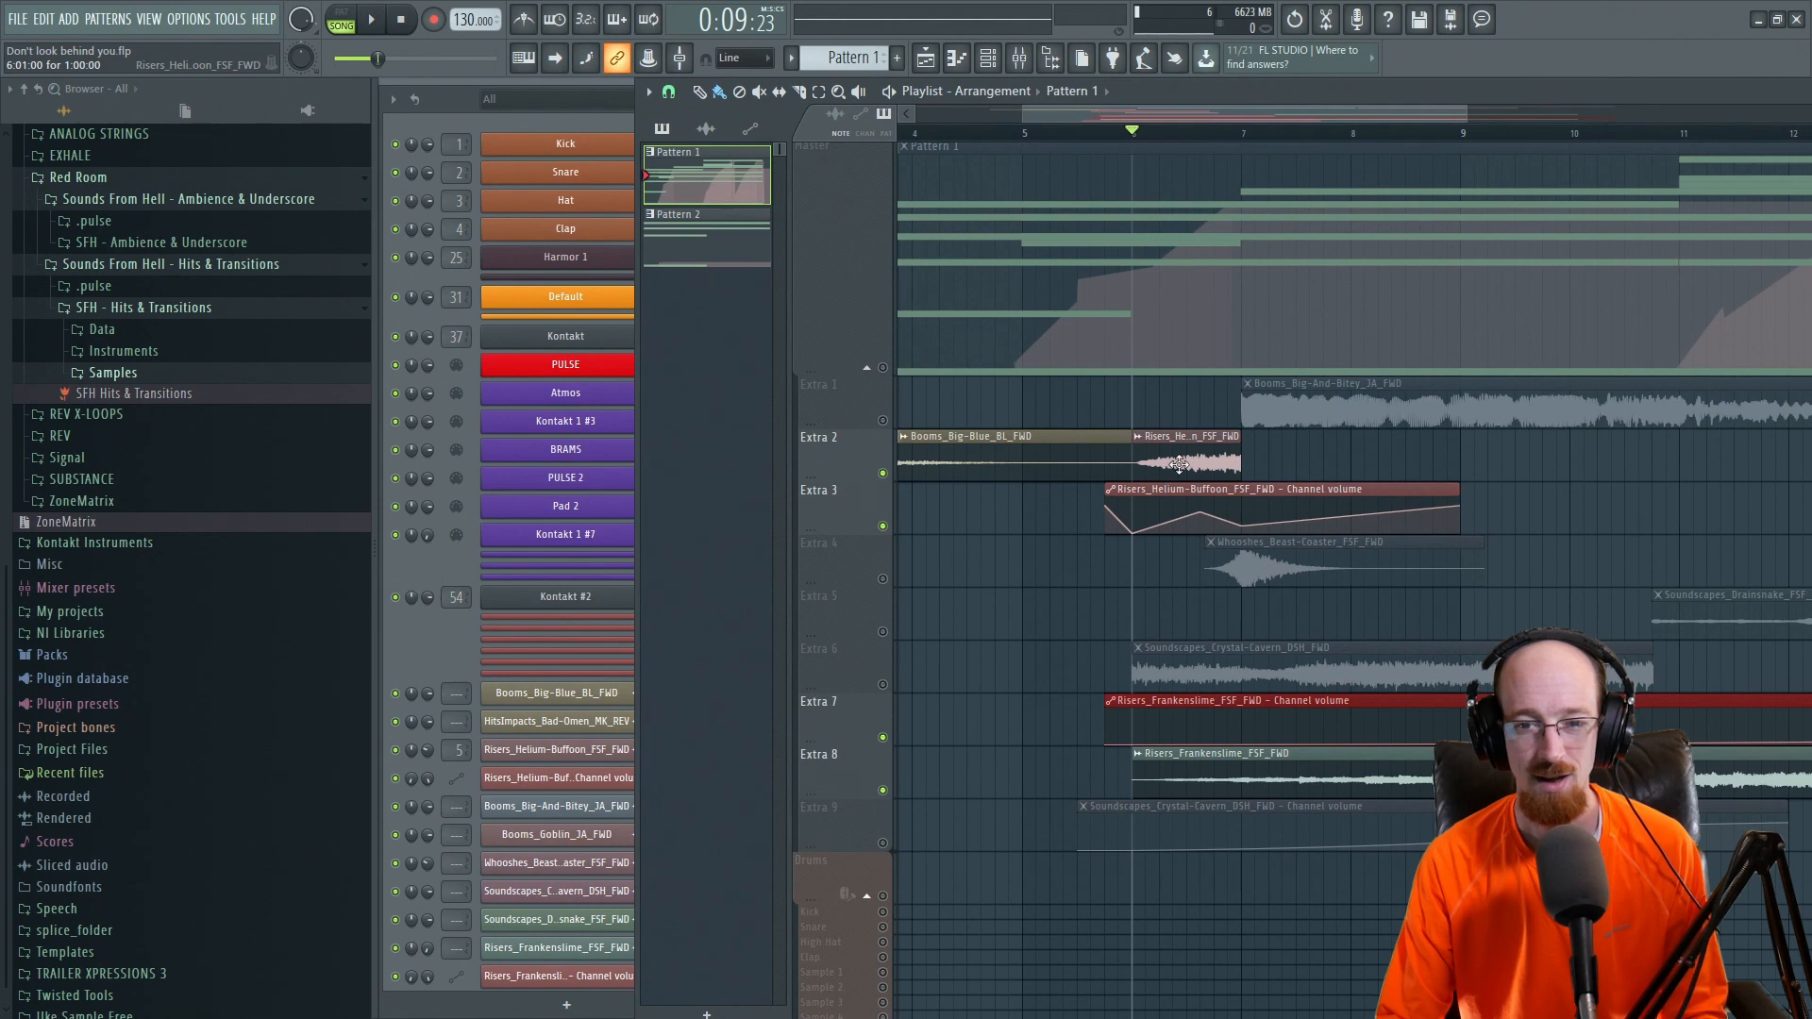
# Show the mixer, select the Risers_Helium-Buffoon track on insert 5 and play the riser through it.
pyautogui.click(1019, 57)
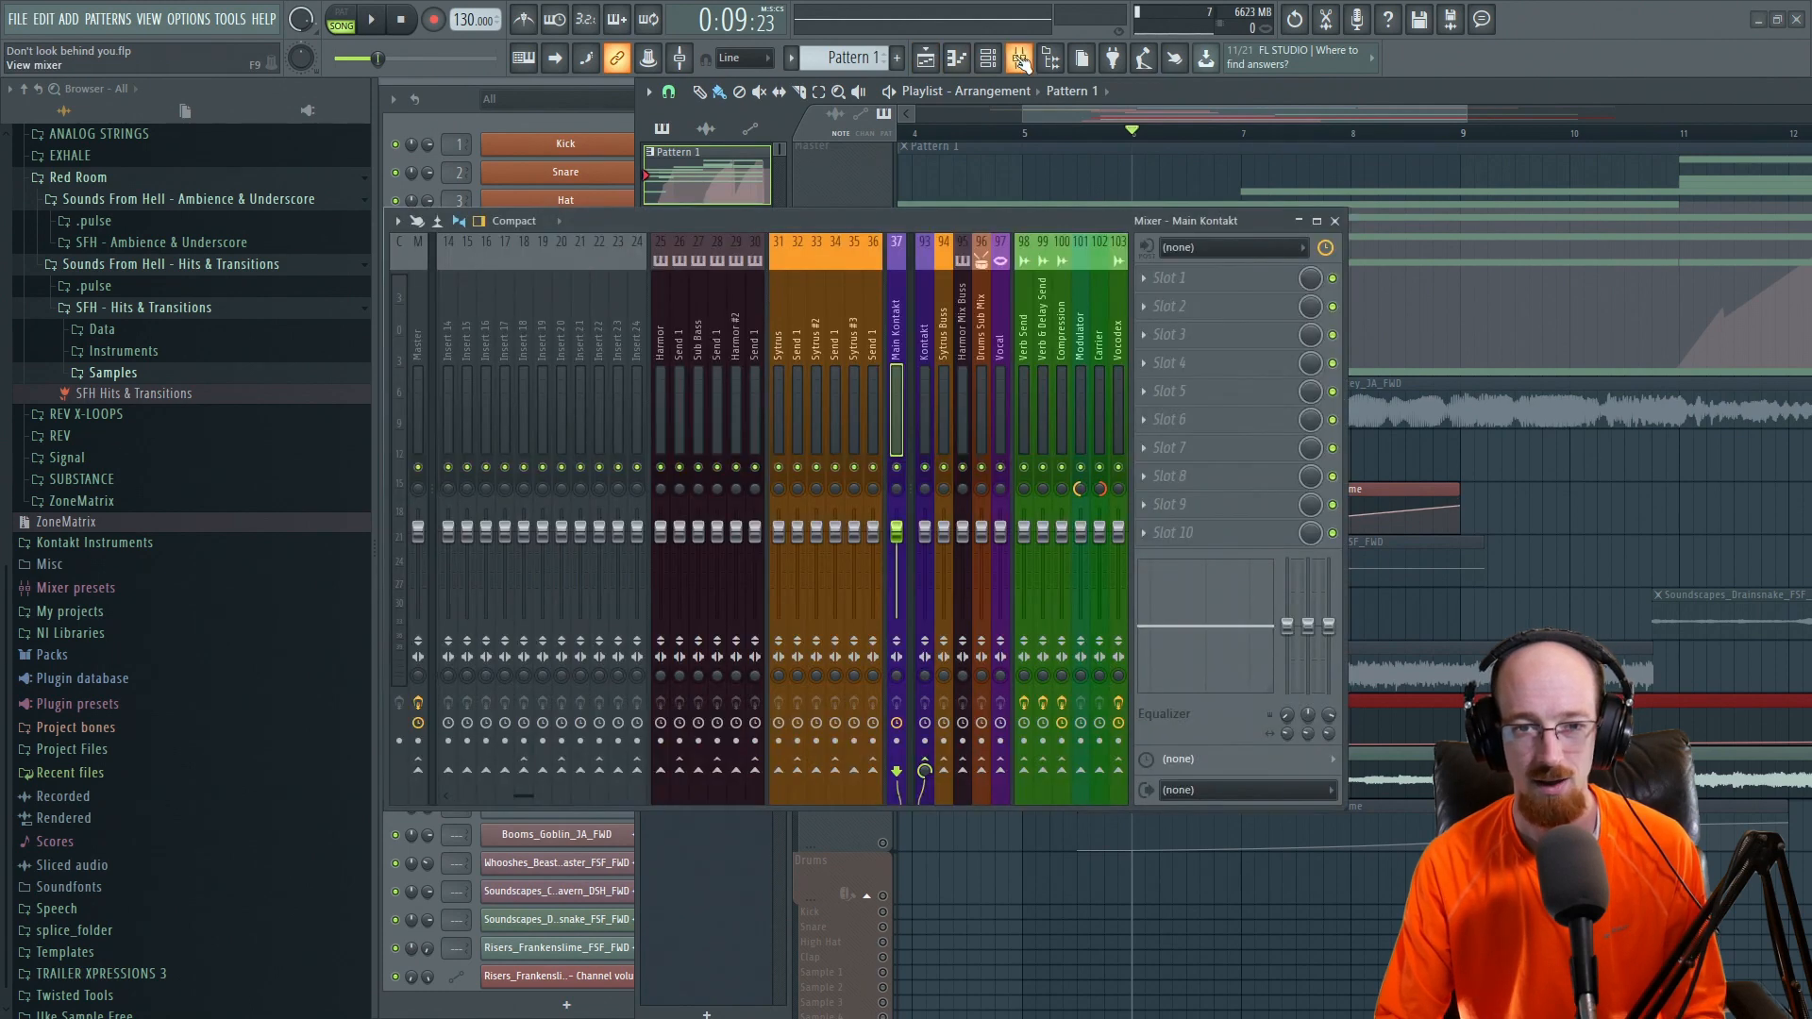
pyautogui.scroll(4, 630, 349)
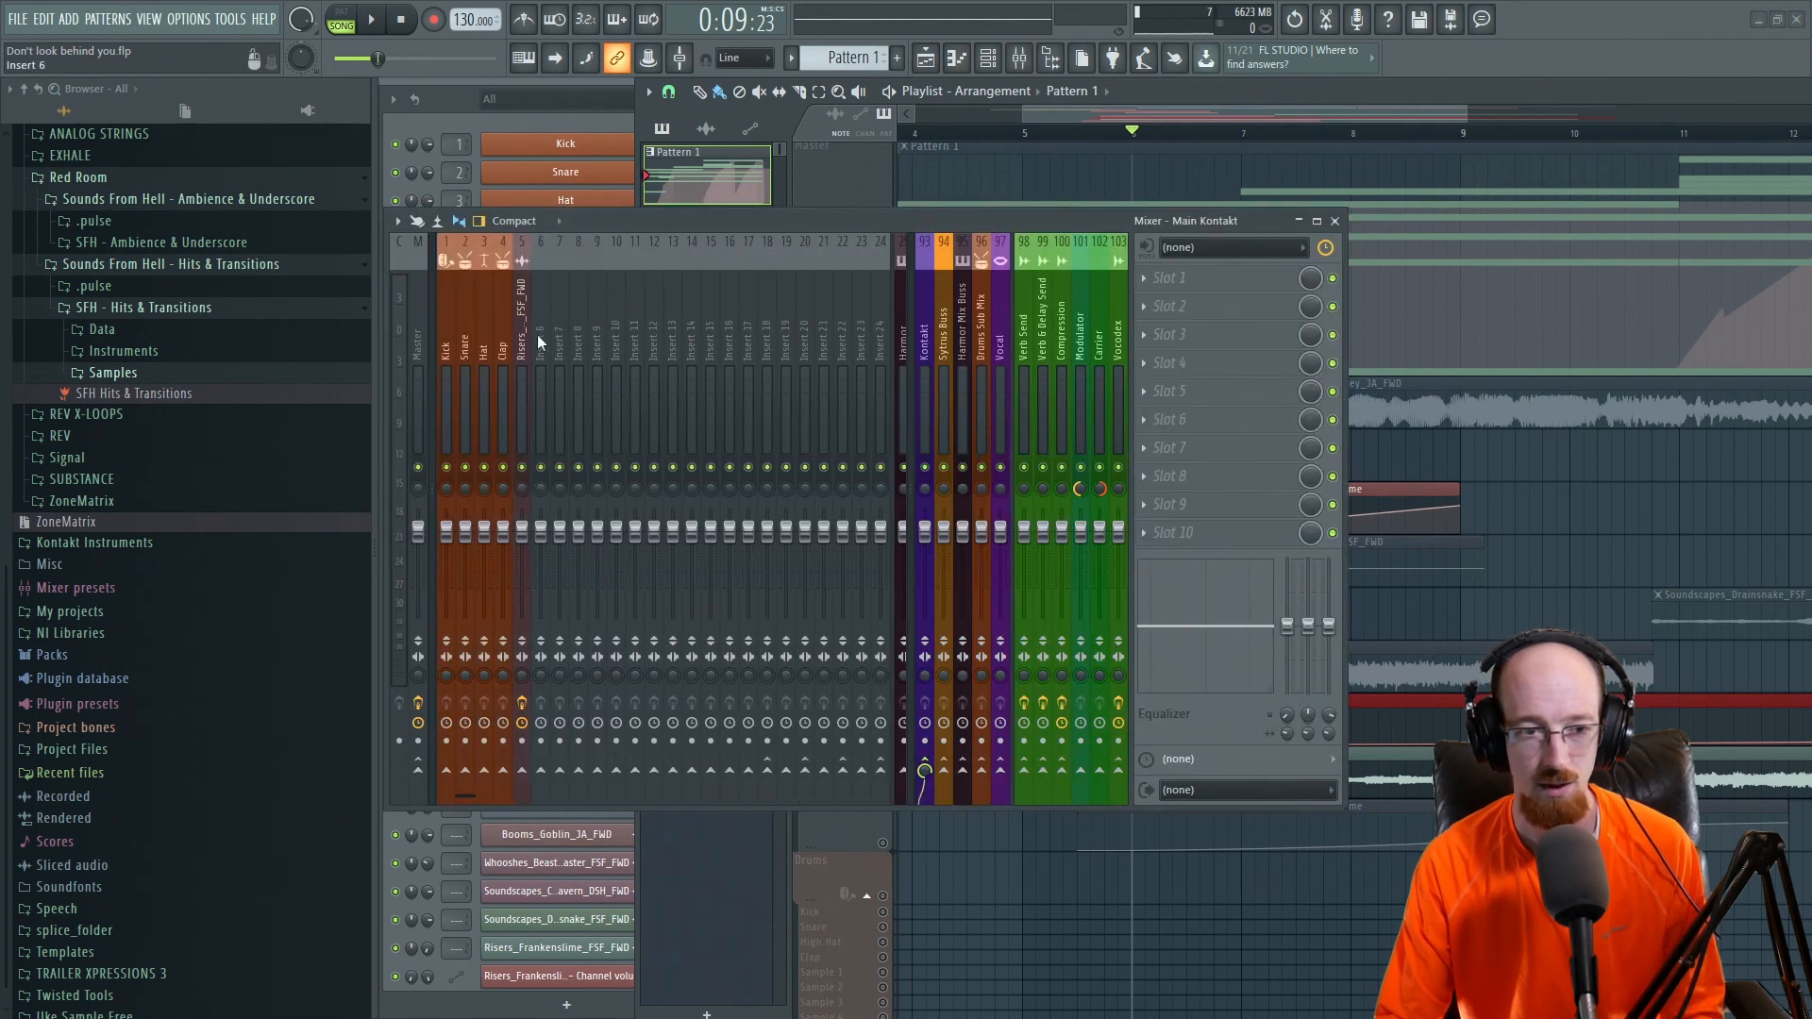
pyautogui.click(525, 338)
pyautogui.press('space')
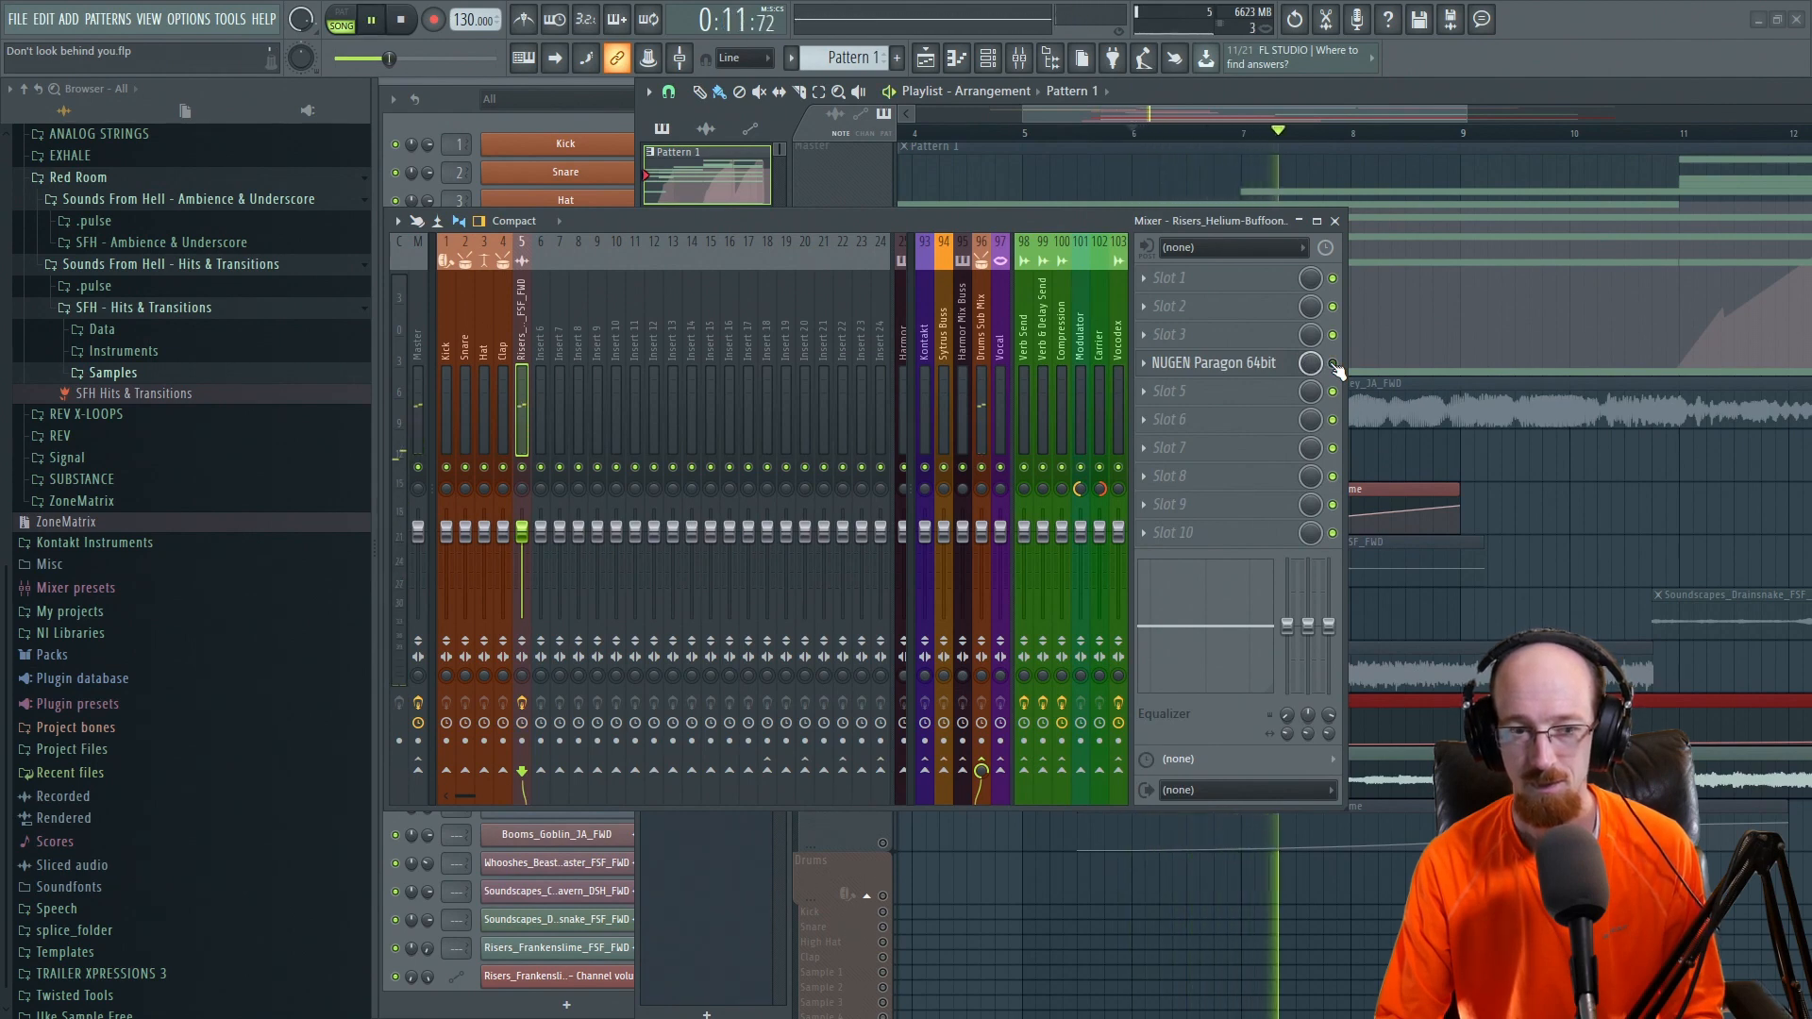
pyautogui.press('space')
# Open the NUGEN Paragon reverb on the Risers_Helium-Buffoon mixer track, play the riser through it and close the plugin.
pyautogui.click(1246, 366)
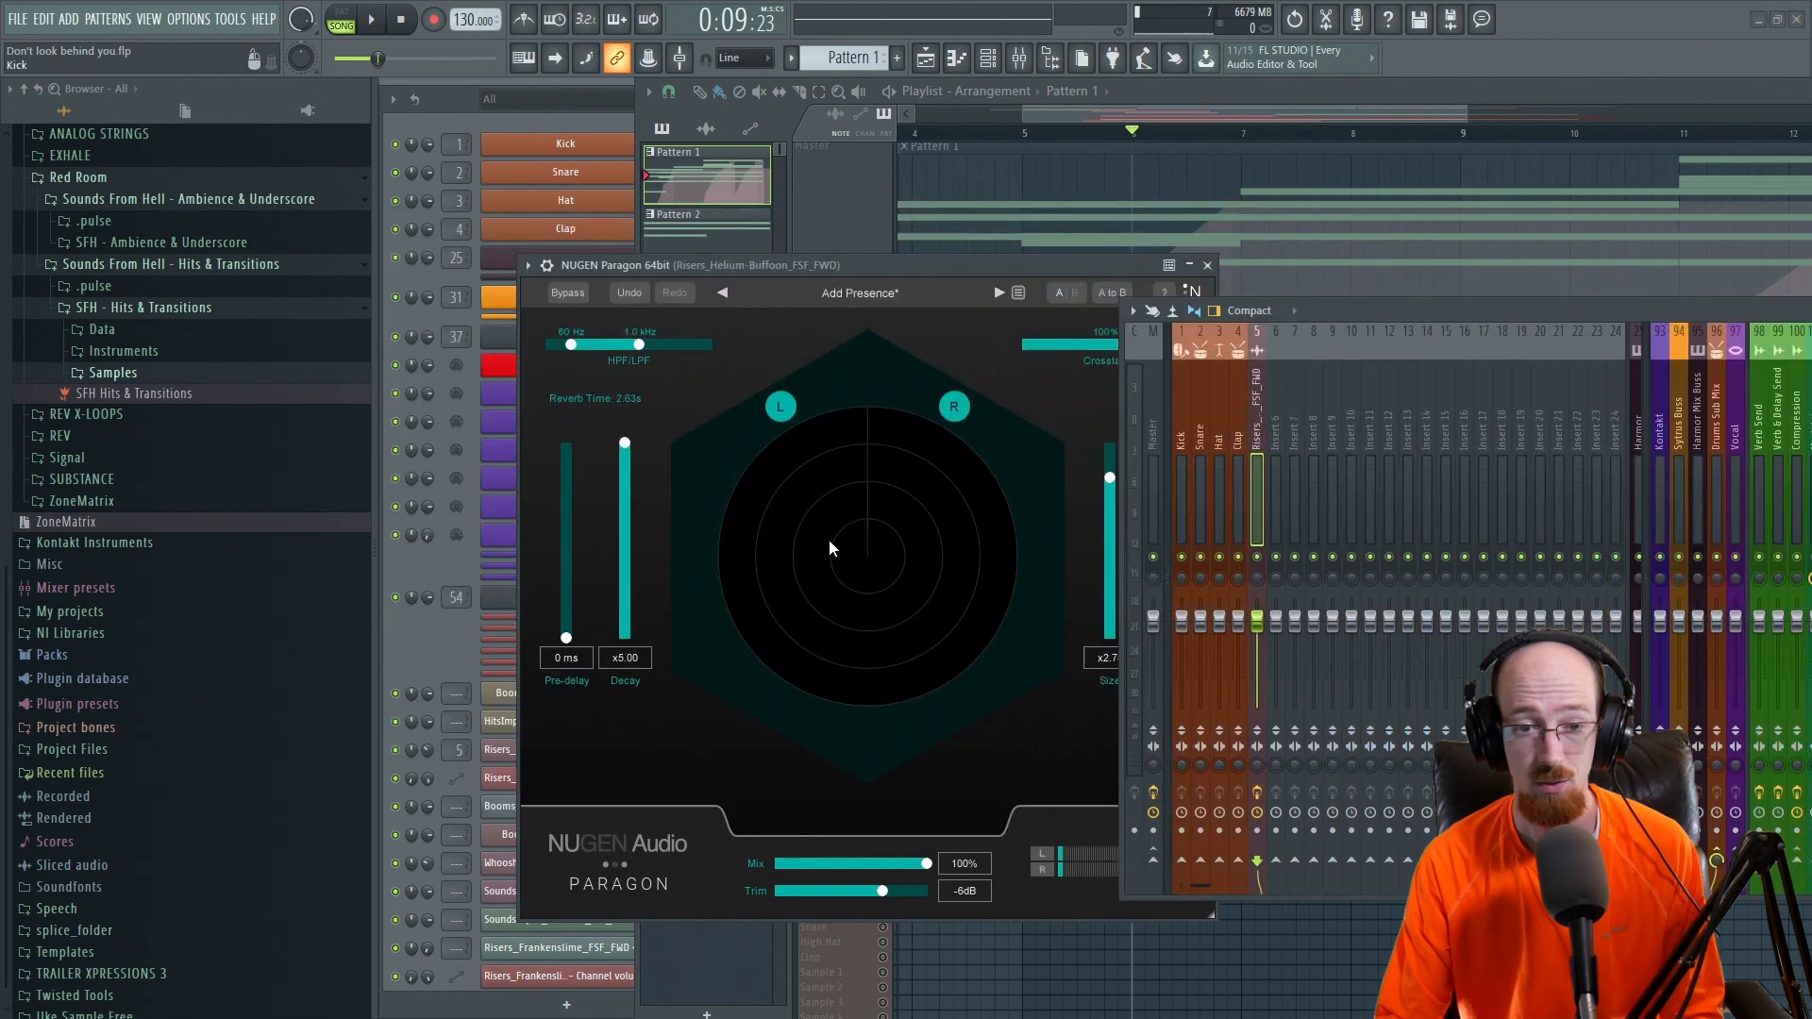
pyautogui.press('space')
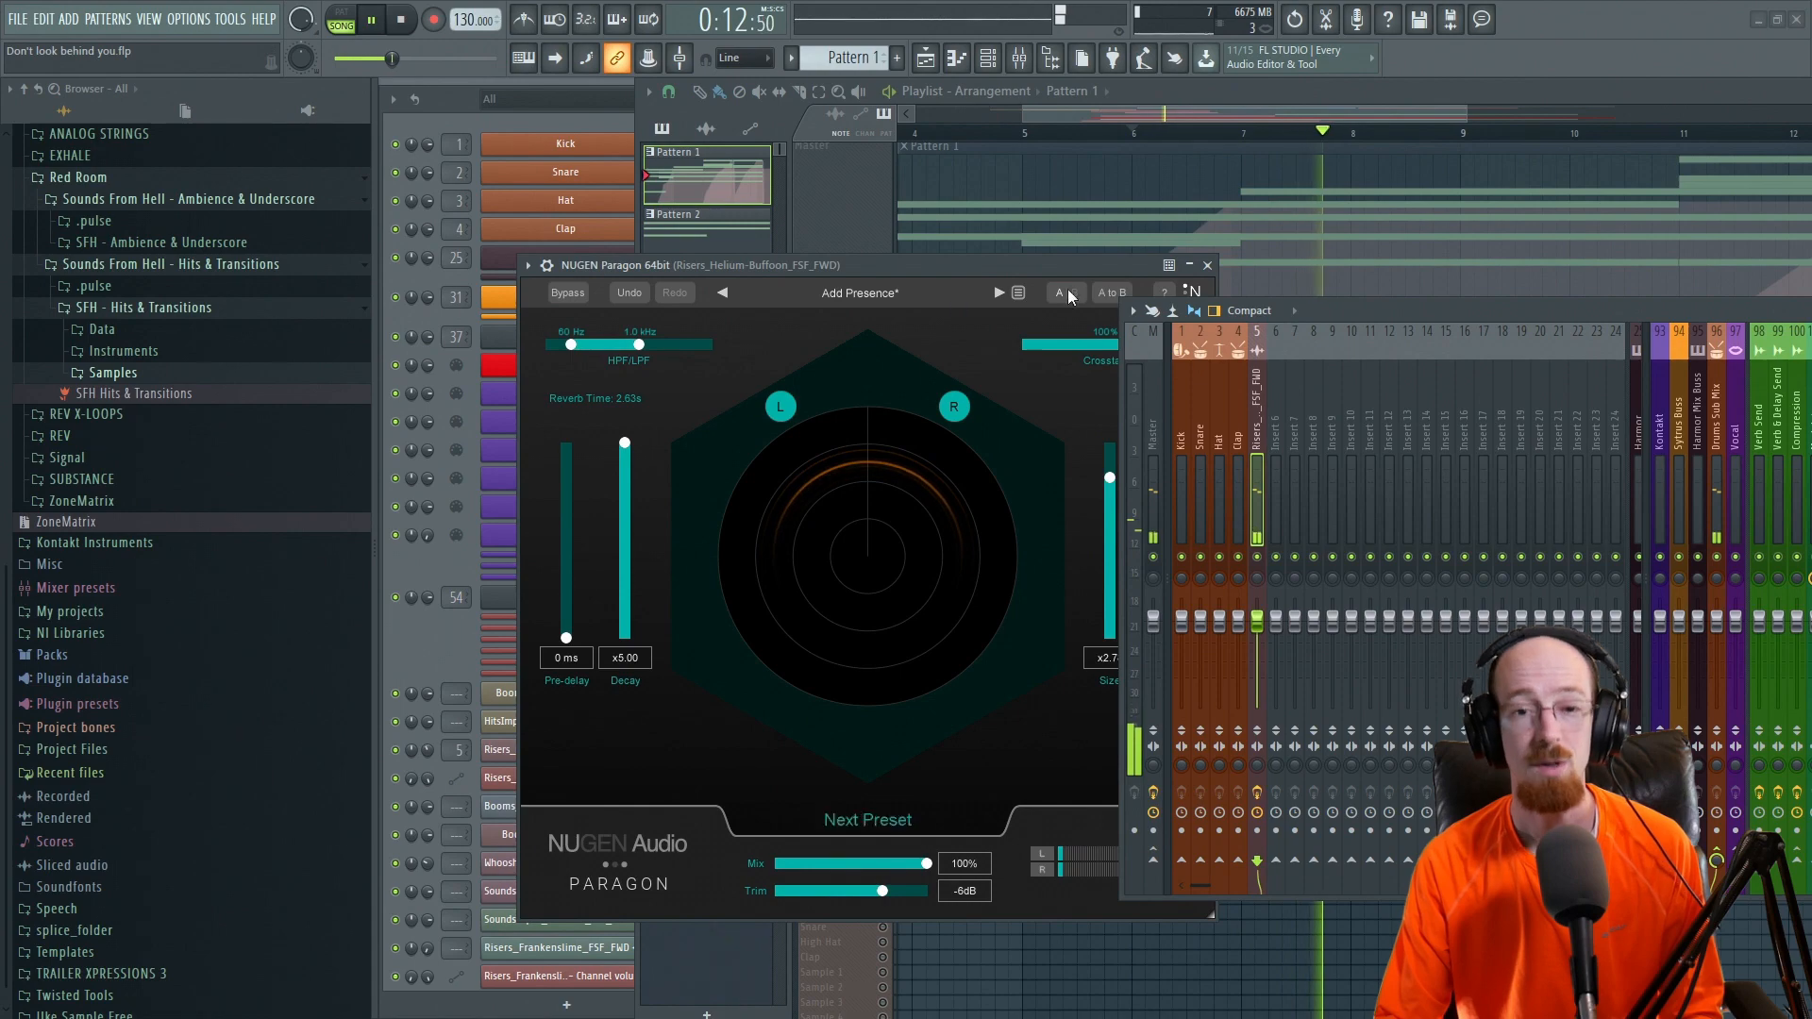
pyautogui.press('space')
pyautogui.click(1207, 266)
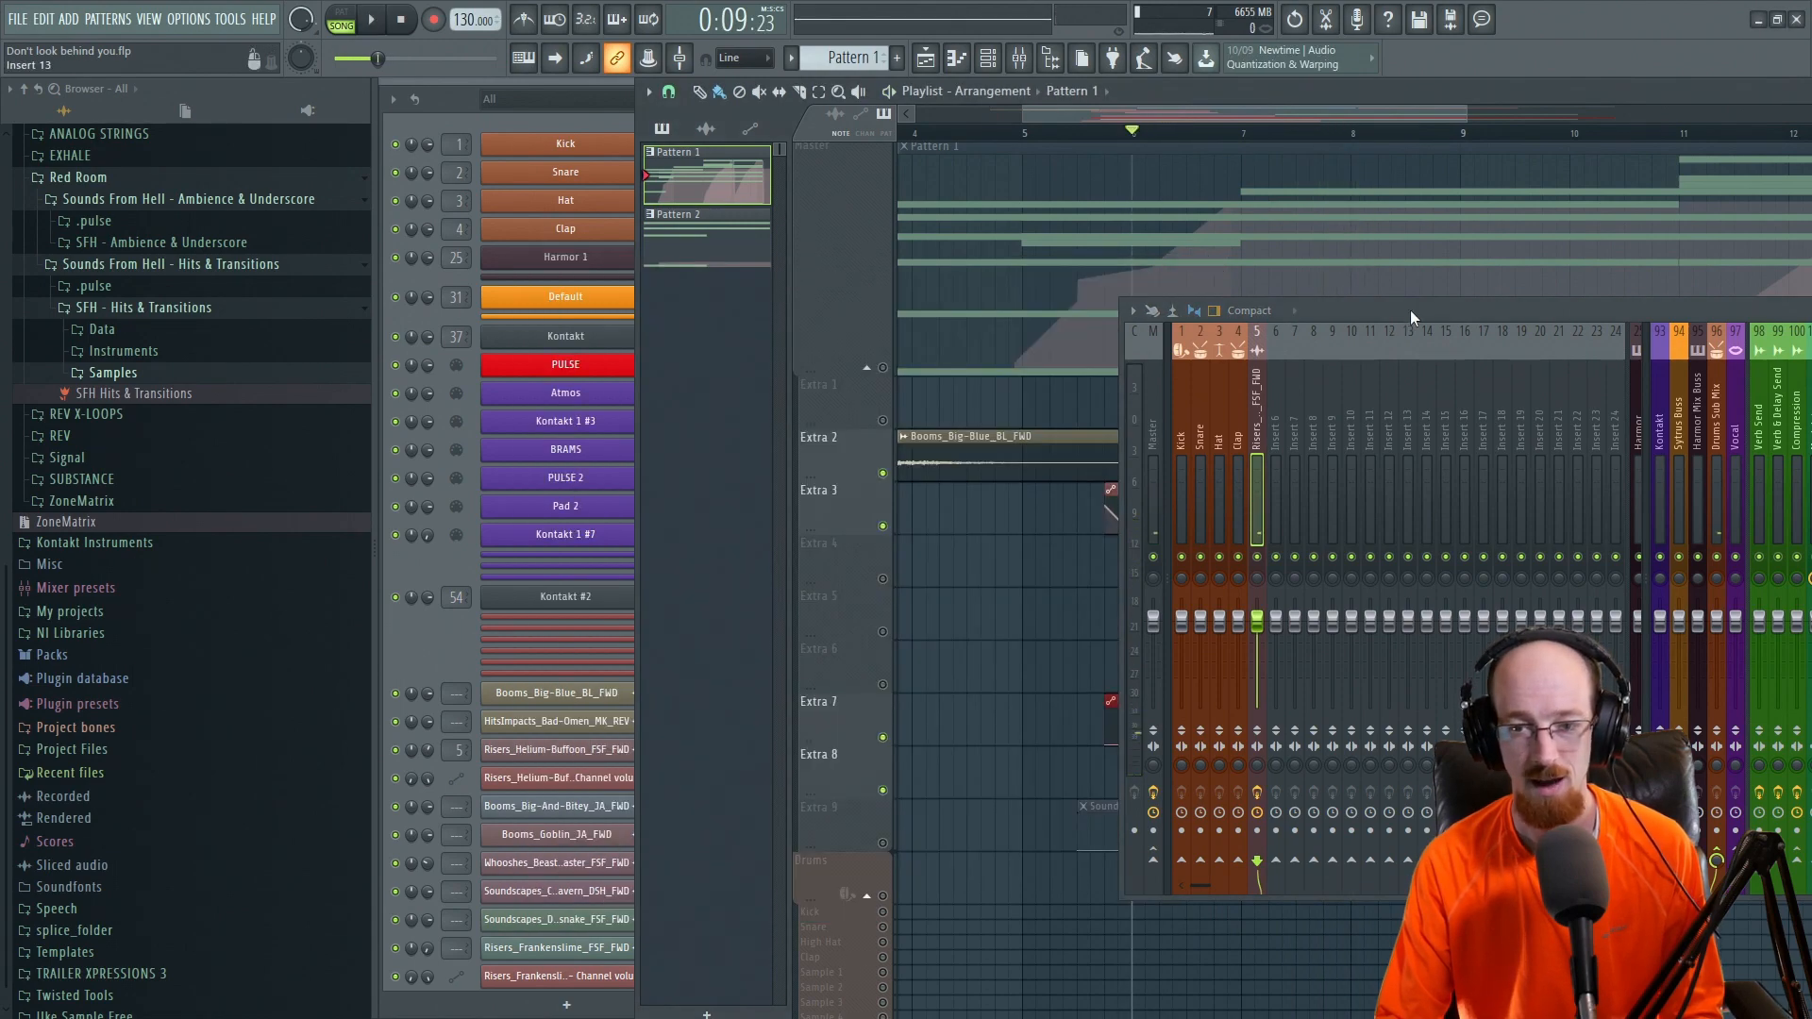
# Bring the whole arrangement back into view and close the mixer.
pyautogui.moveTo(1410, 309); pyautogui.dragTo(529, 287)
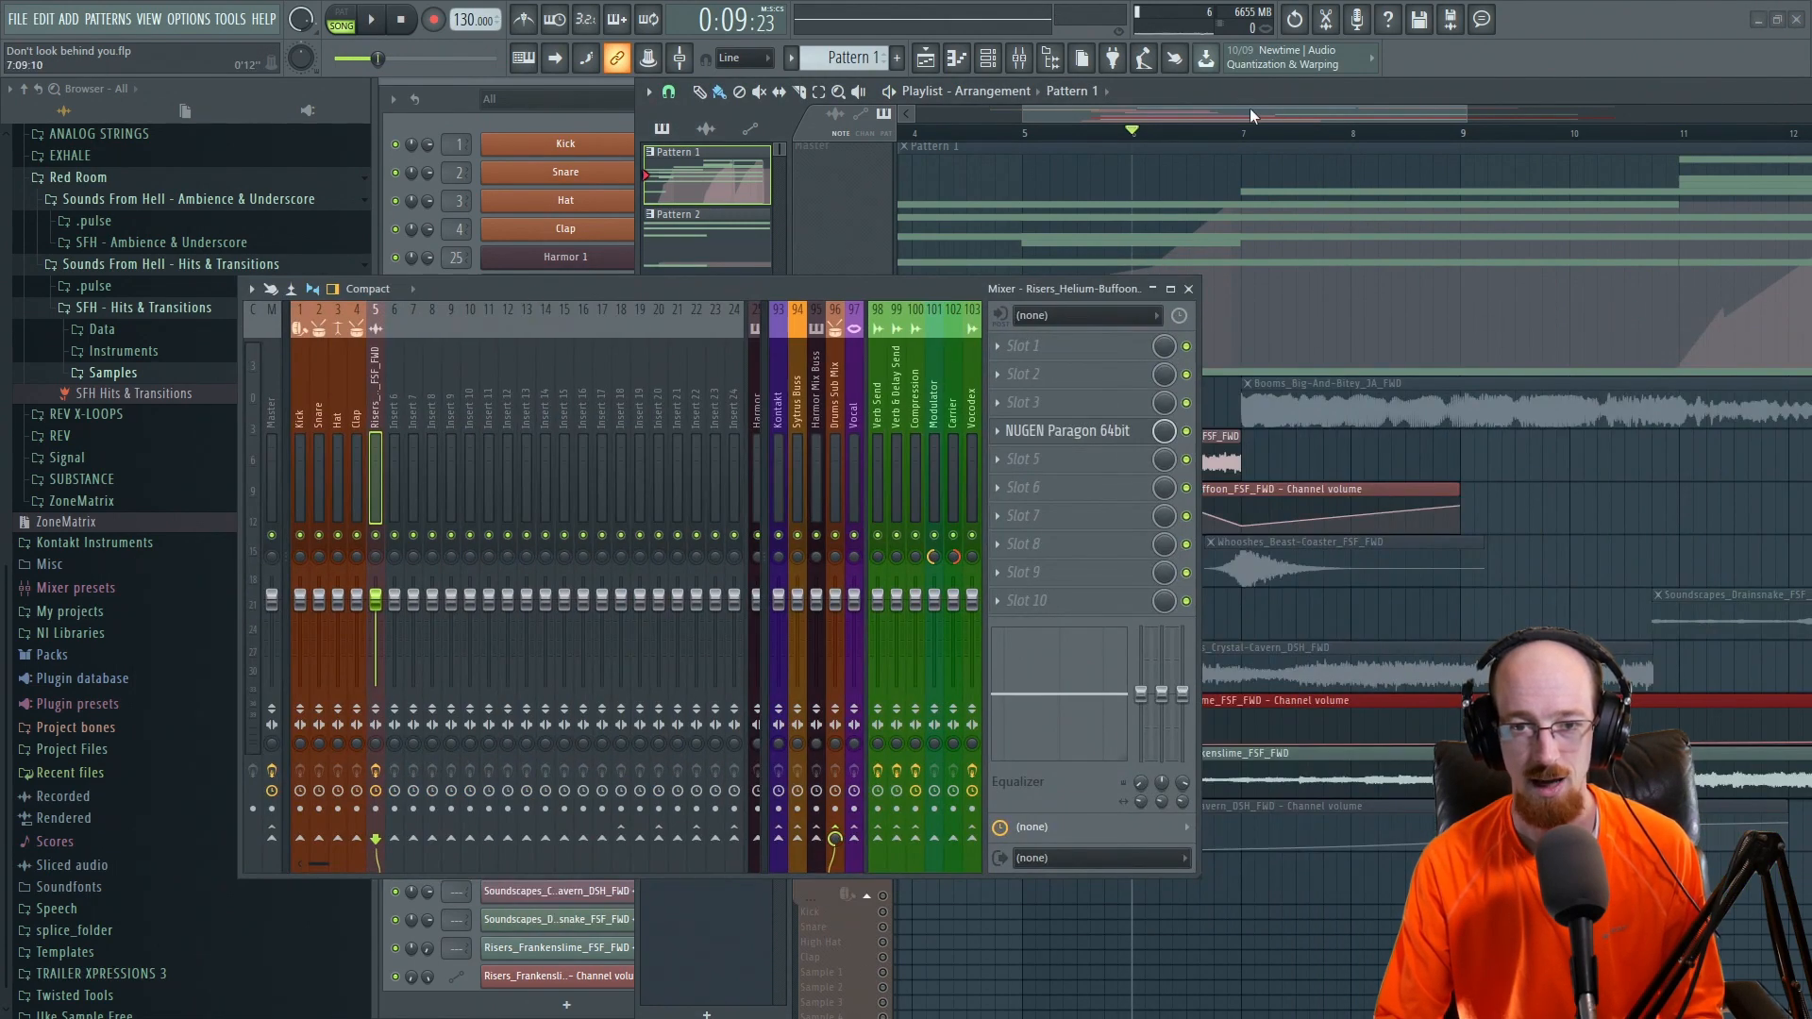
pyautogui.scroll(-3, 1218, 325)
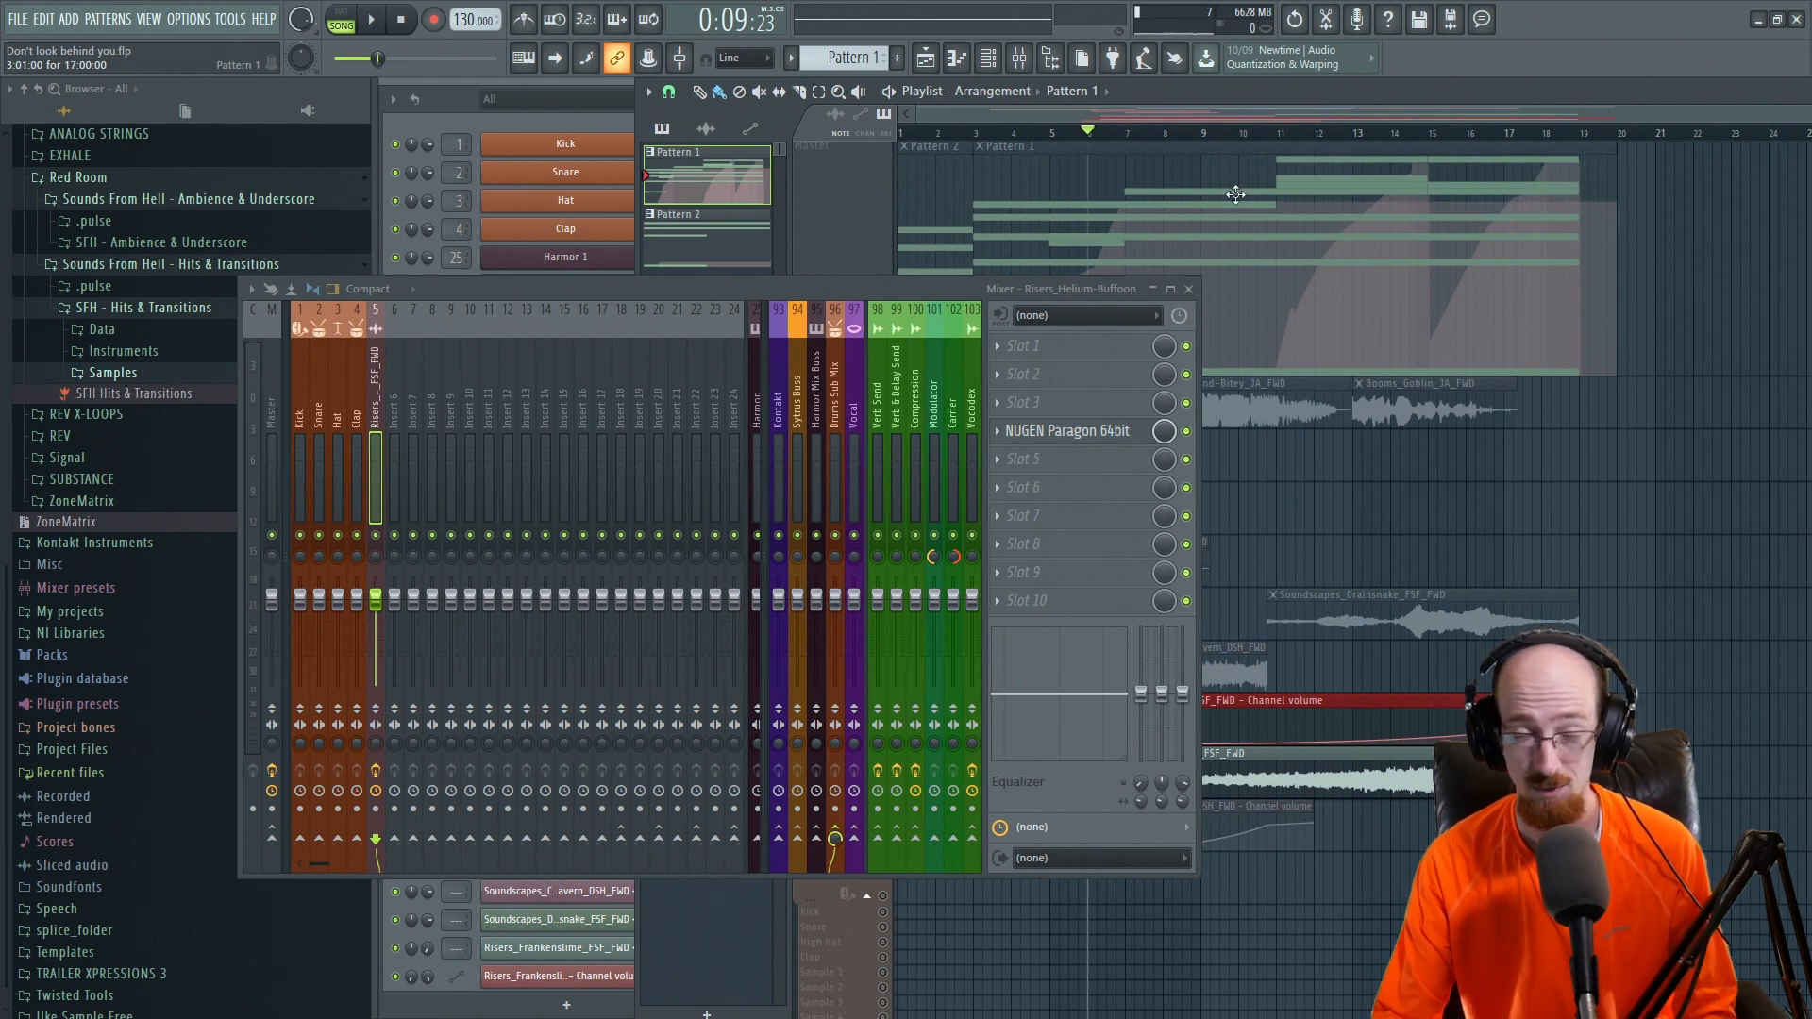
pyautogui.click(1188, 288)
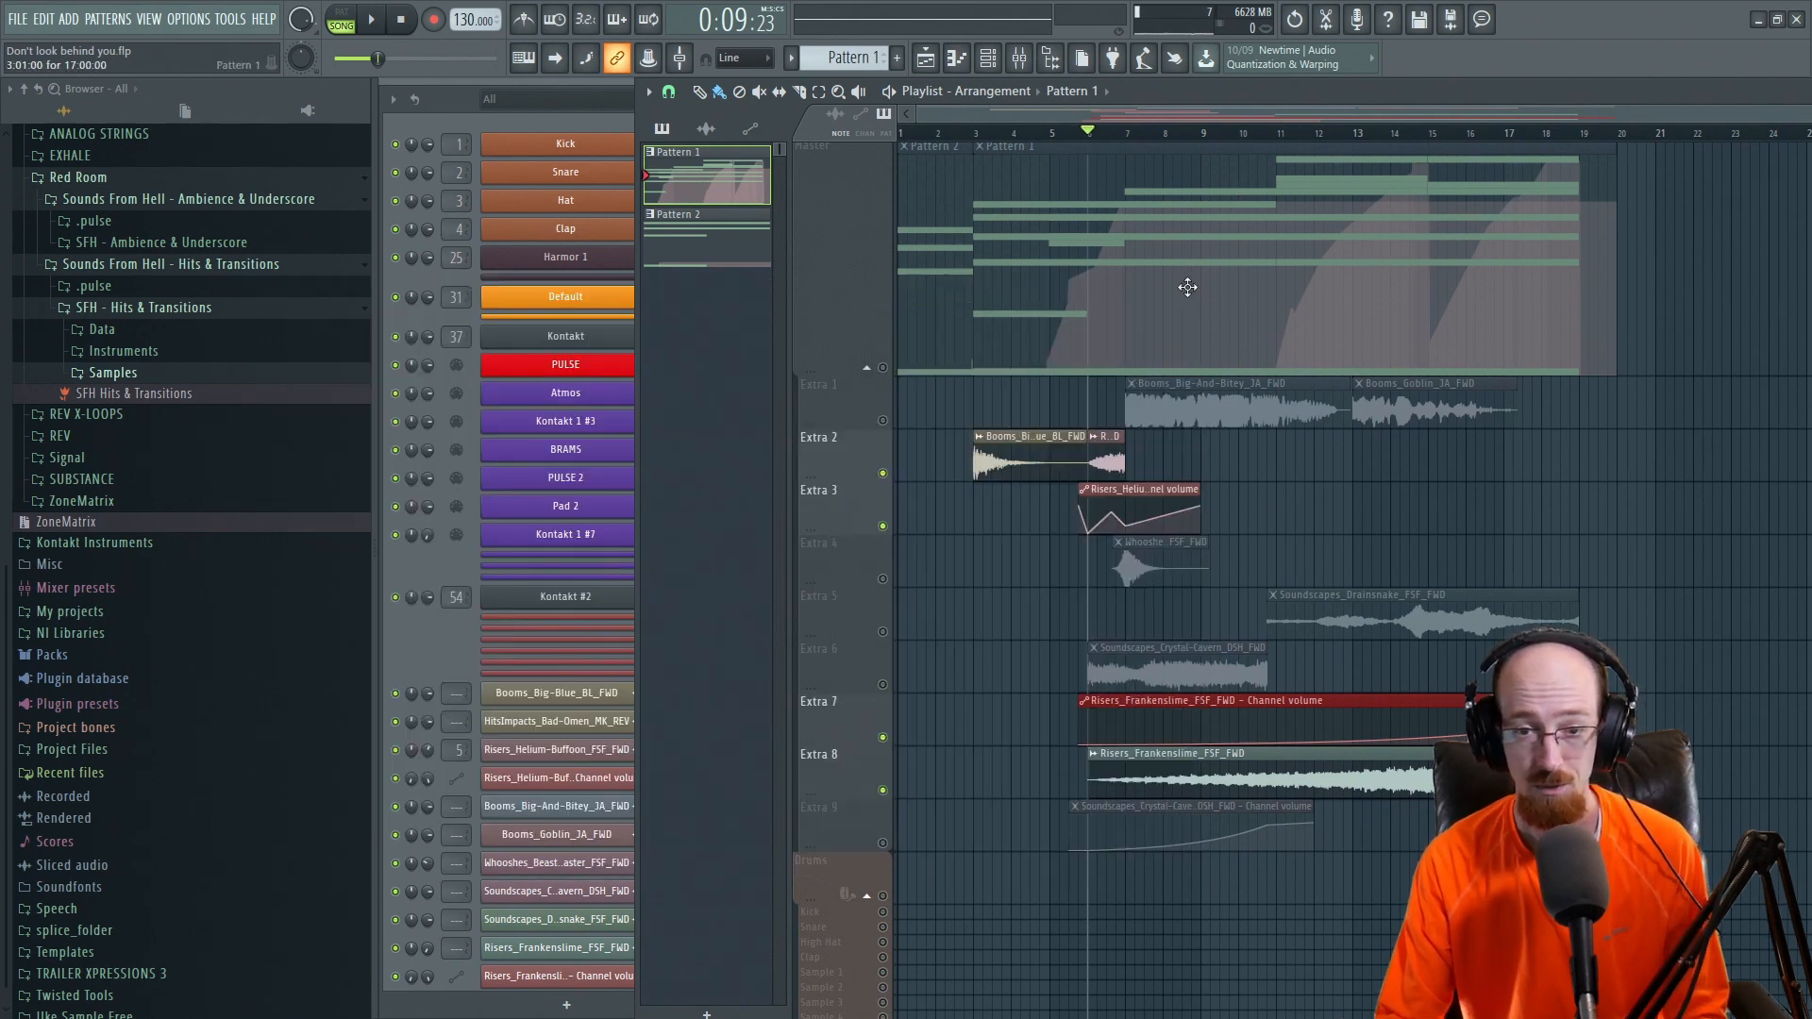
# Re-enable all playlist tracks, play the full arrangement and select the Risers_Frankenslime clip on Extra 8.
pyautogui.rightClick(883, 367)
pyautogui.rightClick(883, 367)
pyautogui.moveTo(1099, 434); pyautogui.dragTo(1361, 666)
pyautogui.keyDown('ctrl'); pyautogui.click(1505, 559); pyautogui.keyUp('ctrl')
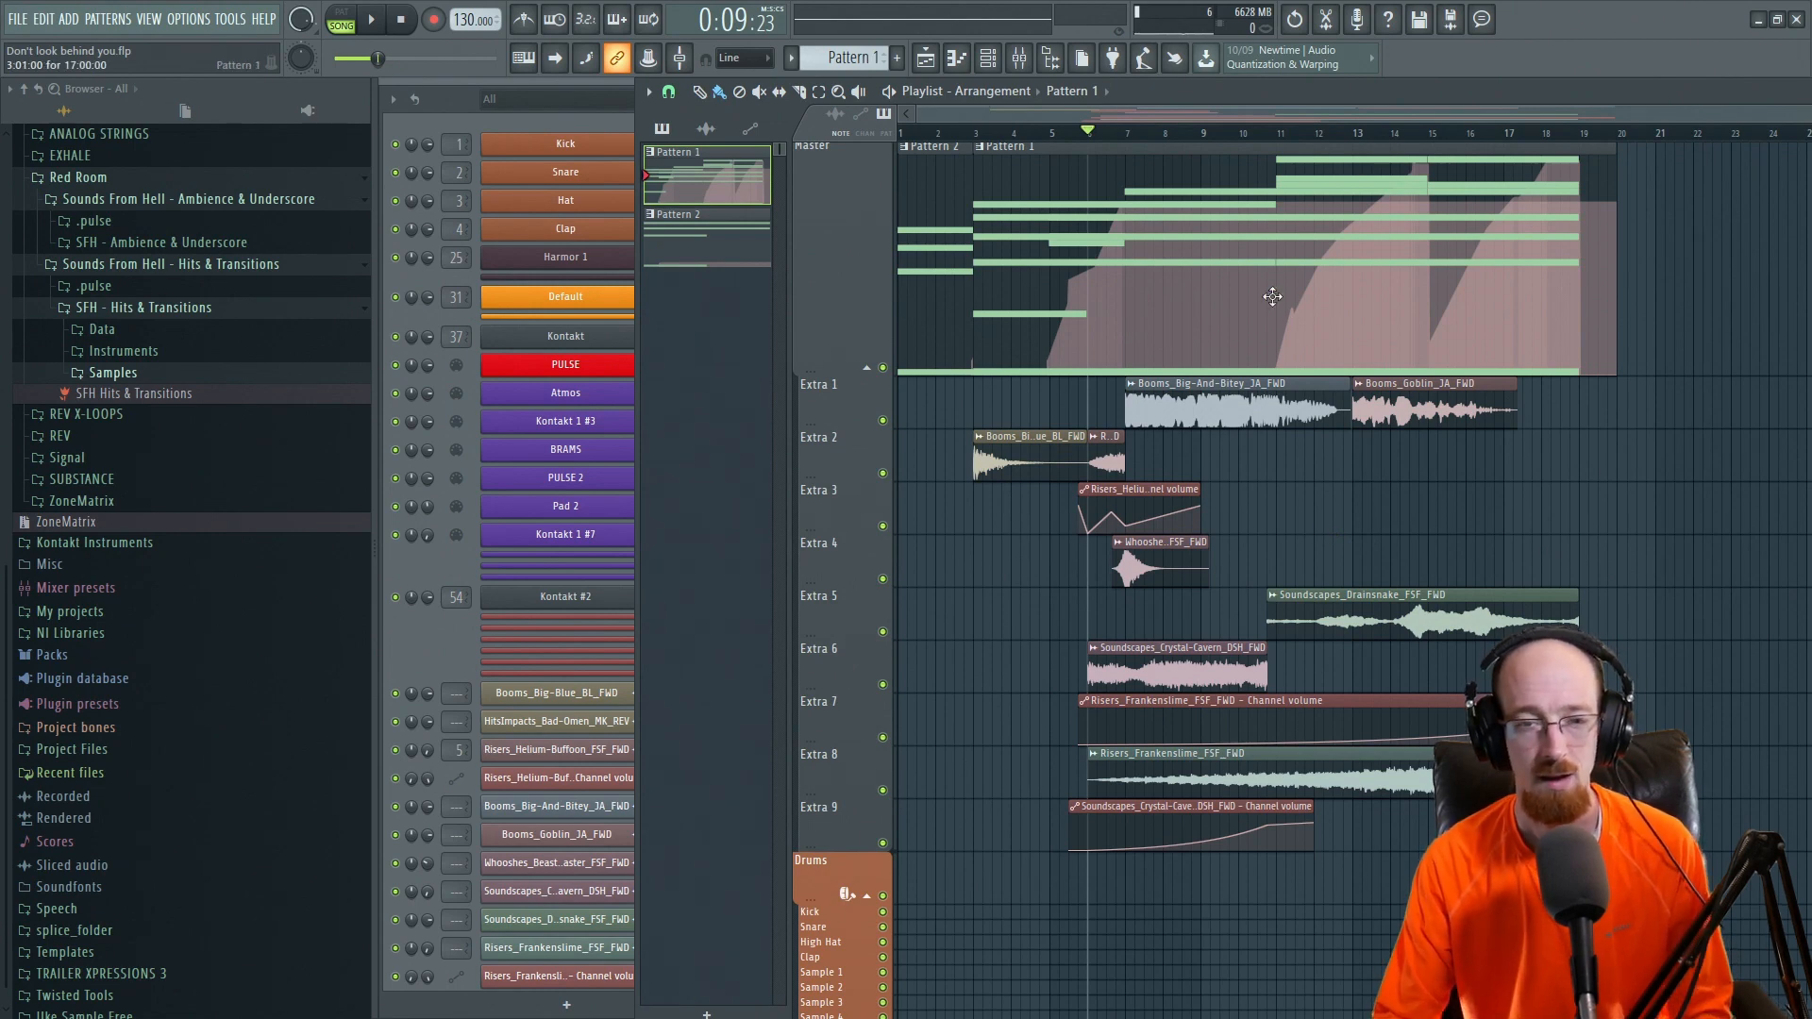
pyautogui.scroll(1, 1133, 273)
pyautogui.press('space')
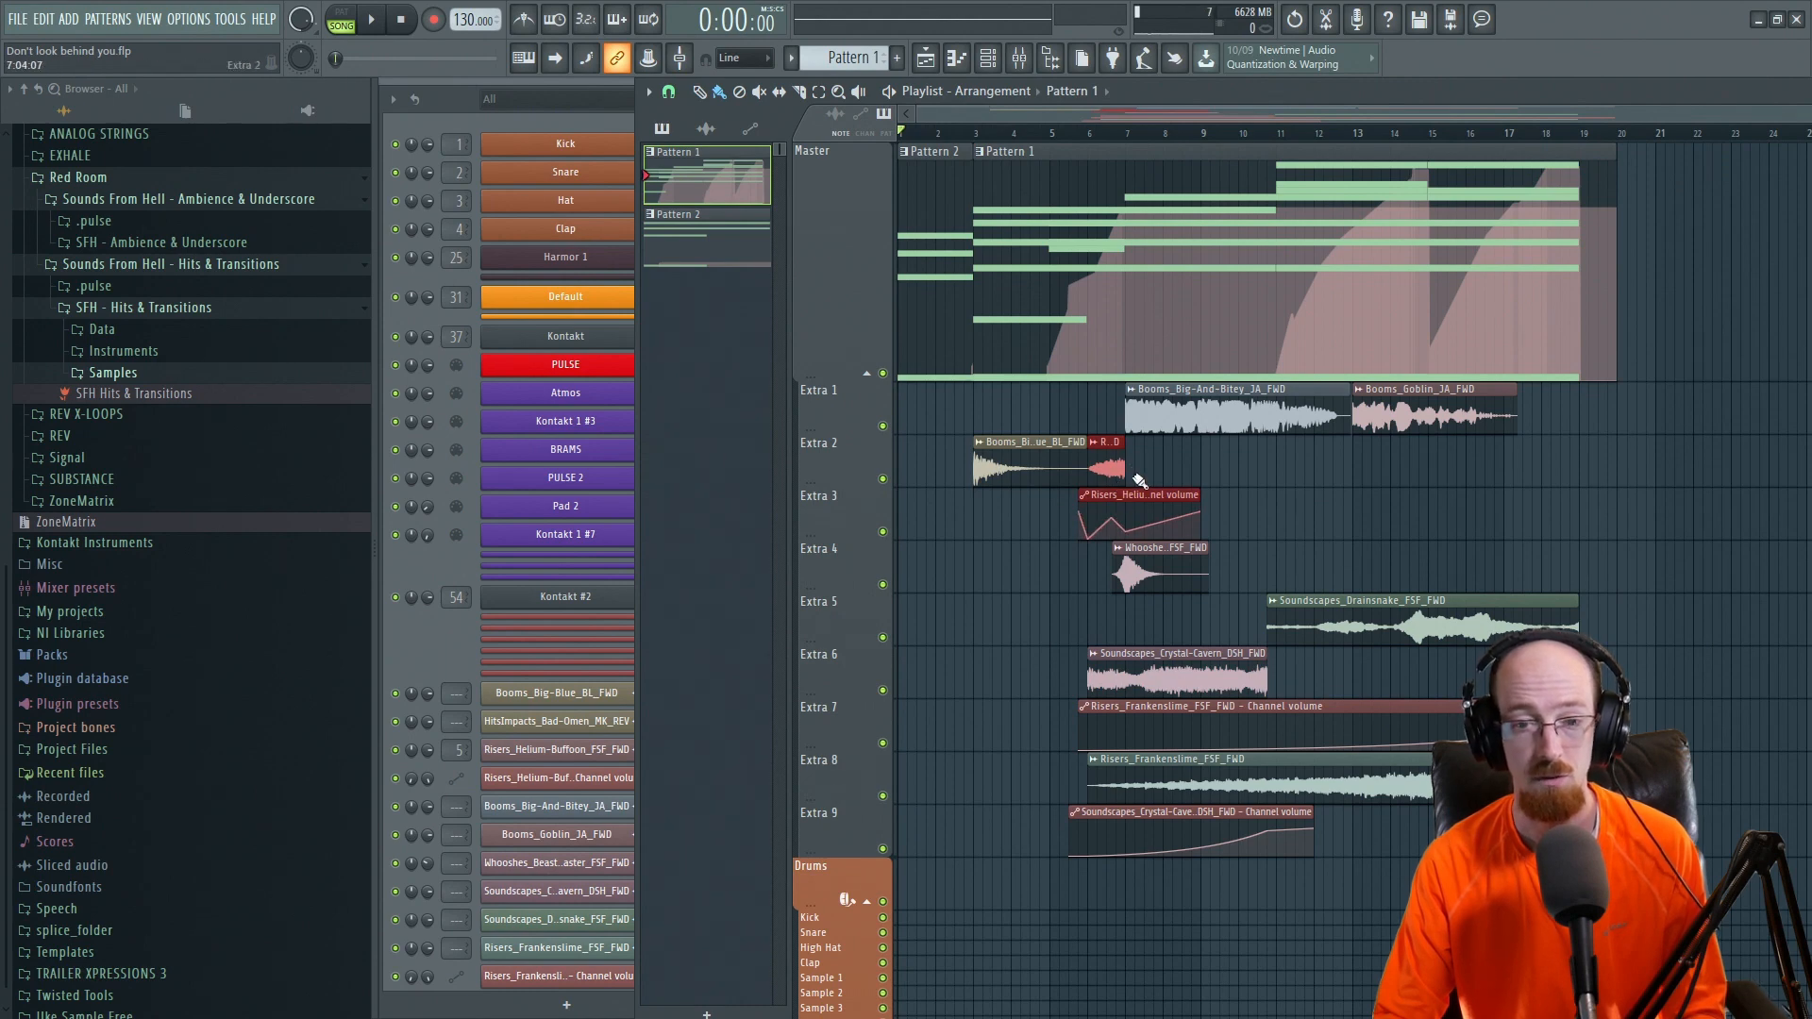
pyautogui.click(1259, 785)
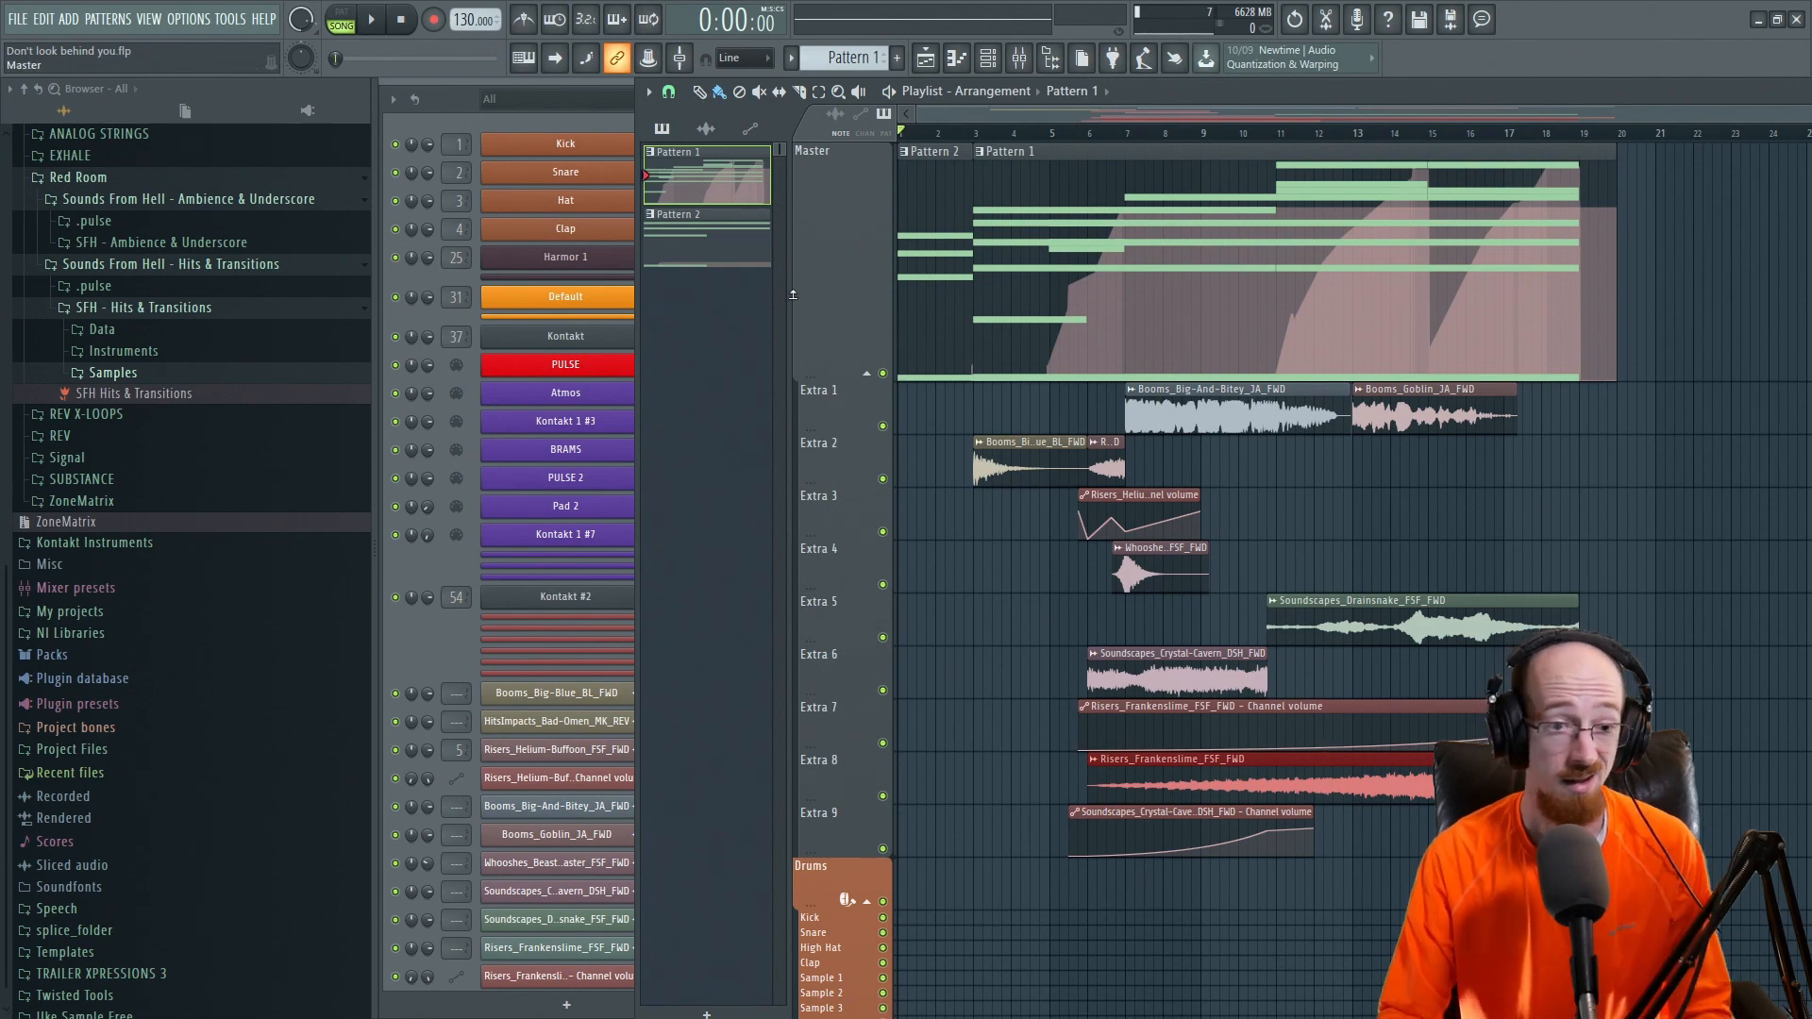
# Open the main Kontakt channel and expand the first SFH Pulses instrument in the rack.
pyautogui.click(566, 336)
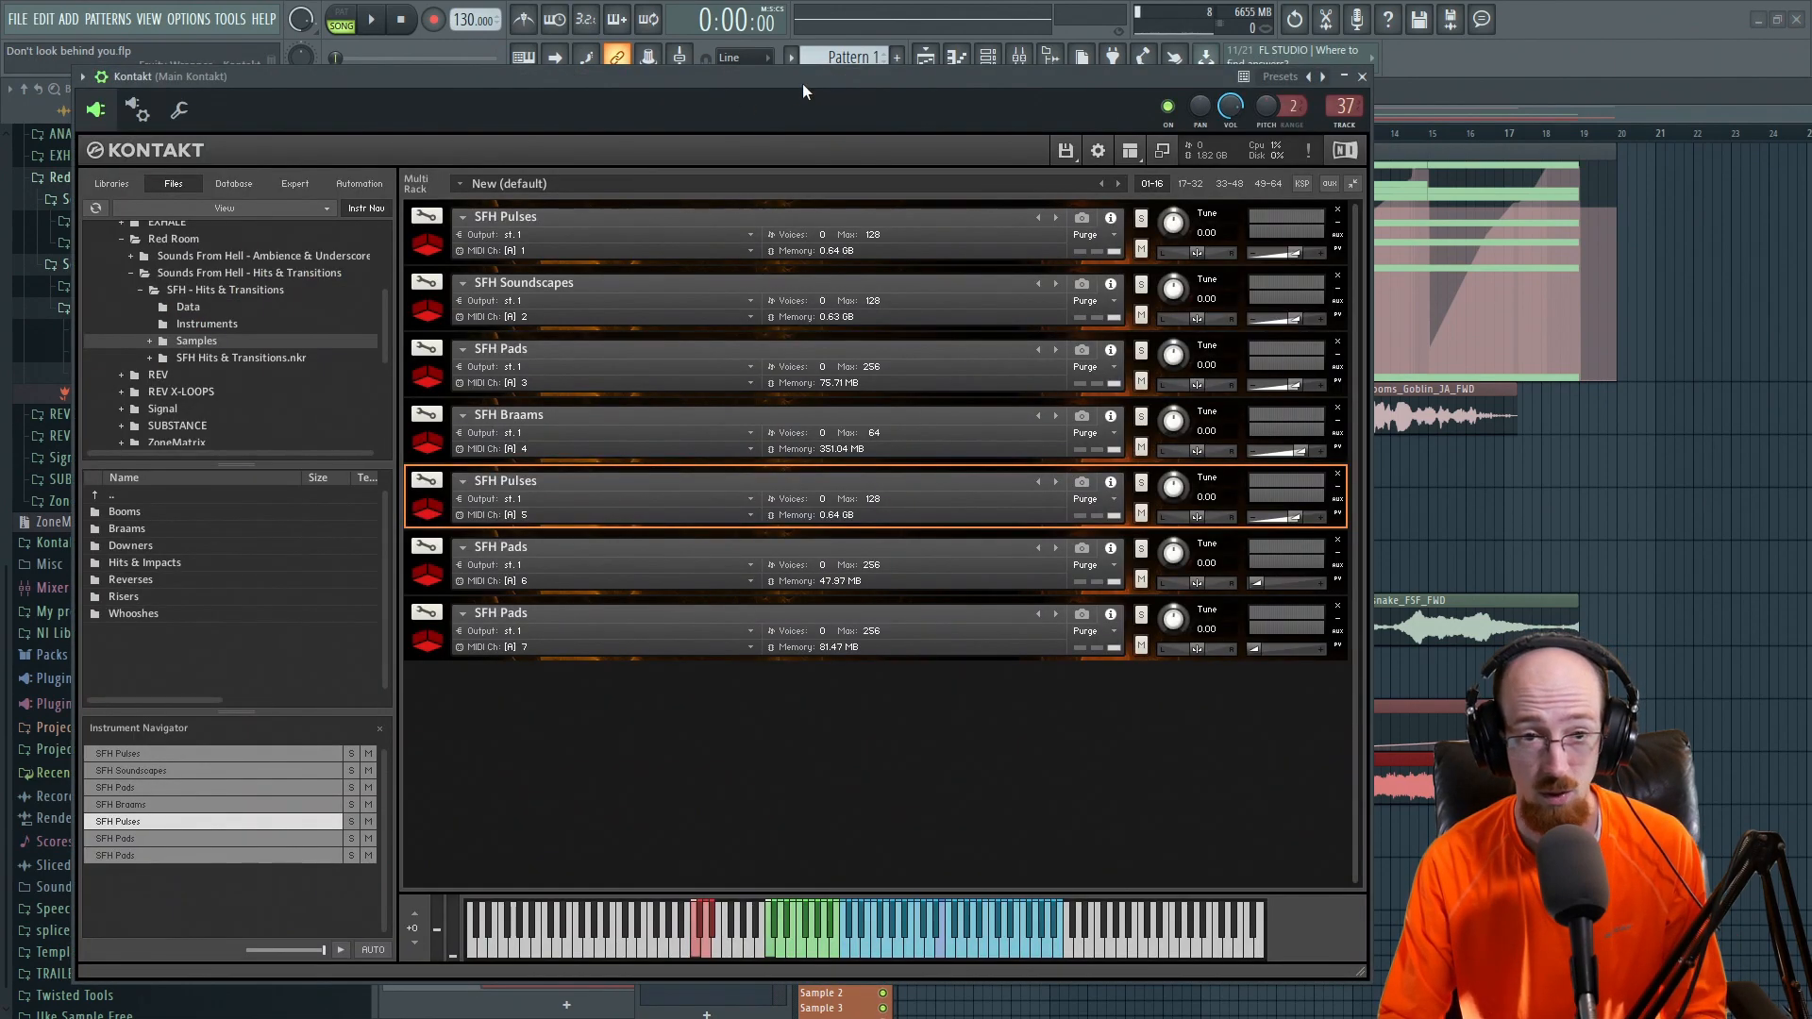
pyautogui.moveTo(802, 82); pyautogui.dragTo(957, 61)
pyautogui.click(563, 236)
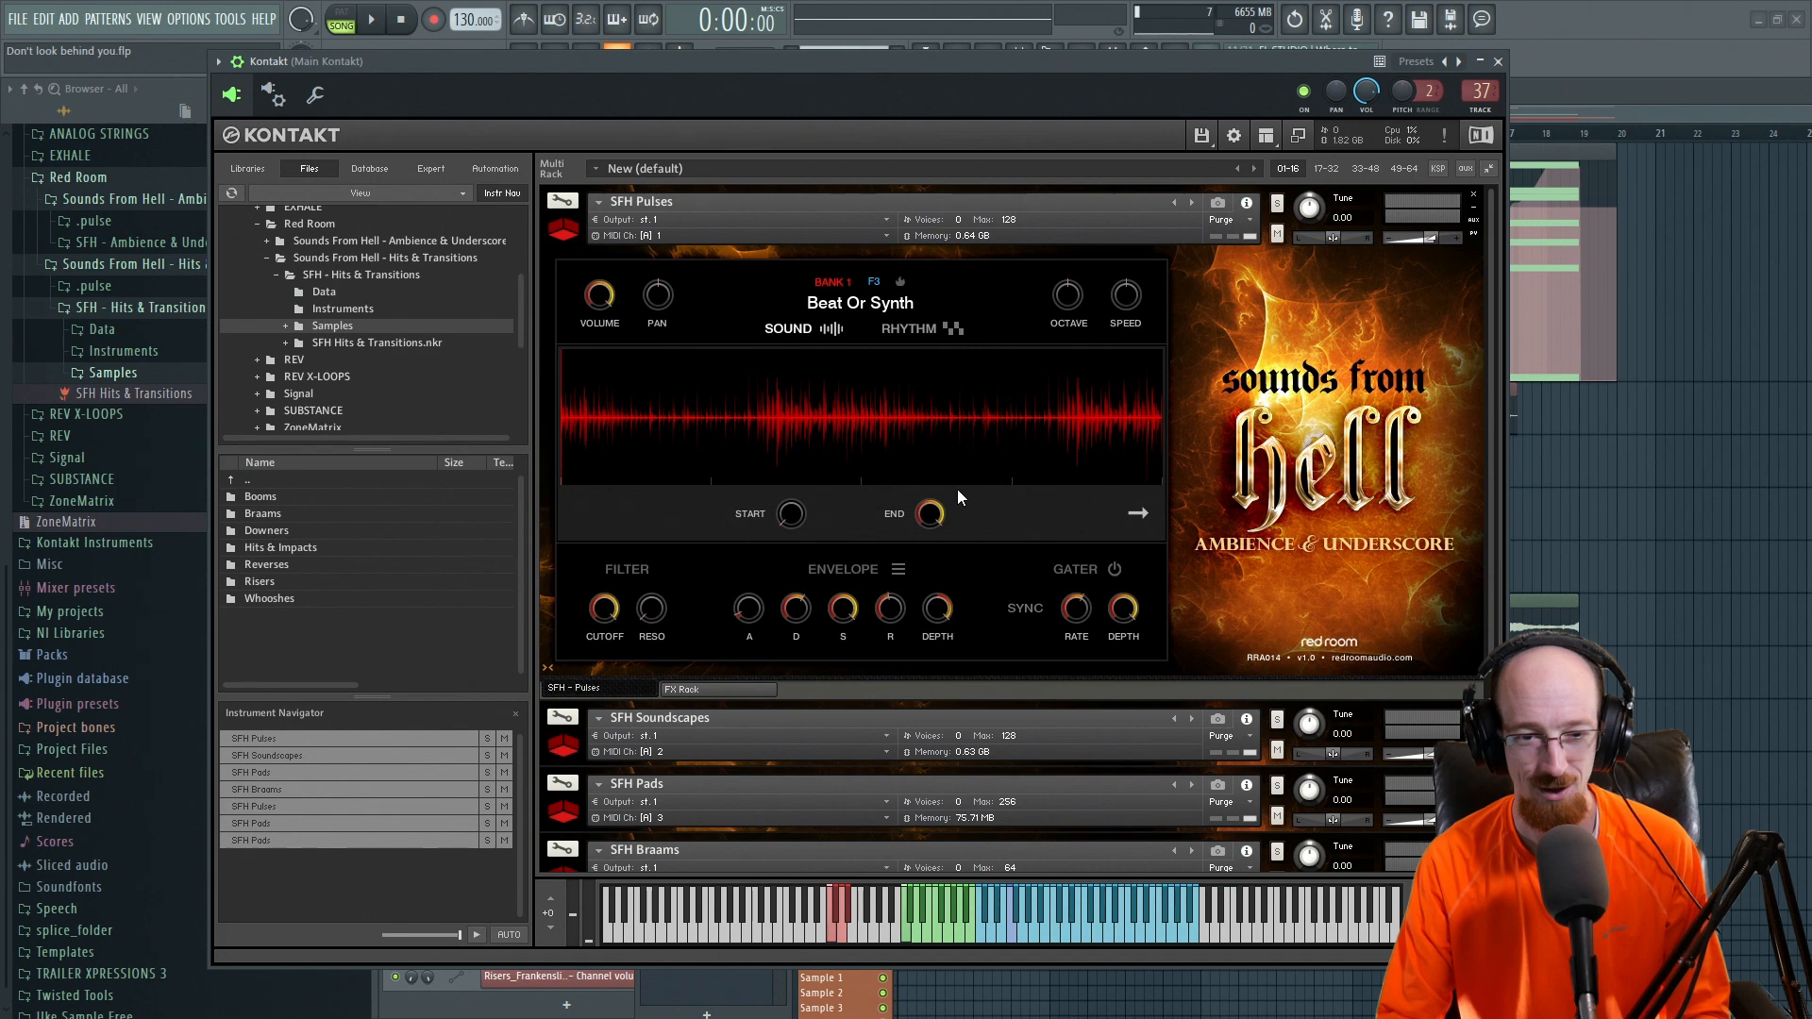
# Shorten the Beat Or Synth sample's End setting to 59% and return it to 100%.
pyautogui.moveTo(930, 518)
pyautogui.mouseDown()
pyautogui.moveTo(926, 545)
pyautogui.moveTo(928, 516)
pyautogui.mouseUp()
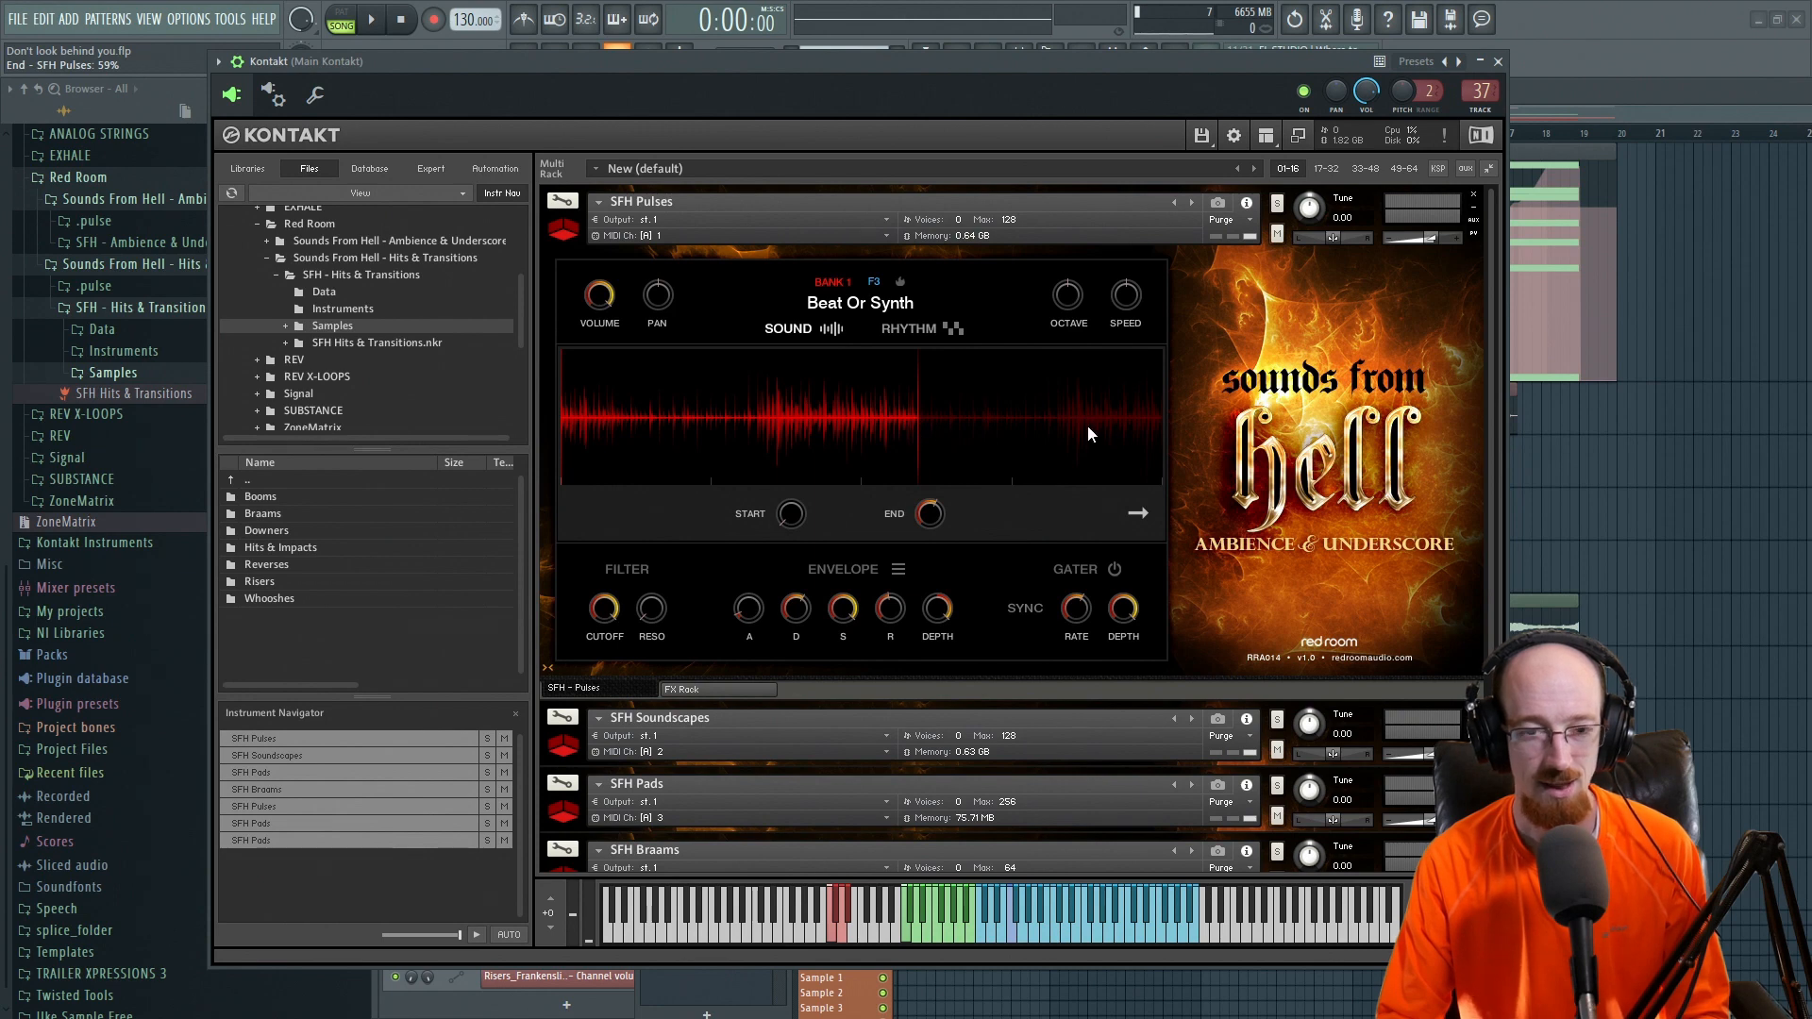
pyautogui.moveTo(932, 513)
pyautogui.mouseDown()
pyautogui.moveTo(931, 538)
pyautogui.moveTo(943, 449)
pyautogui.mouseUp()
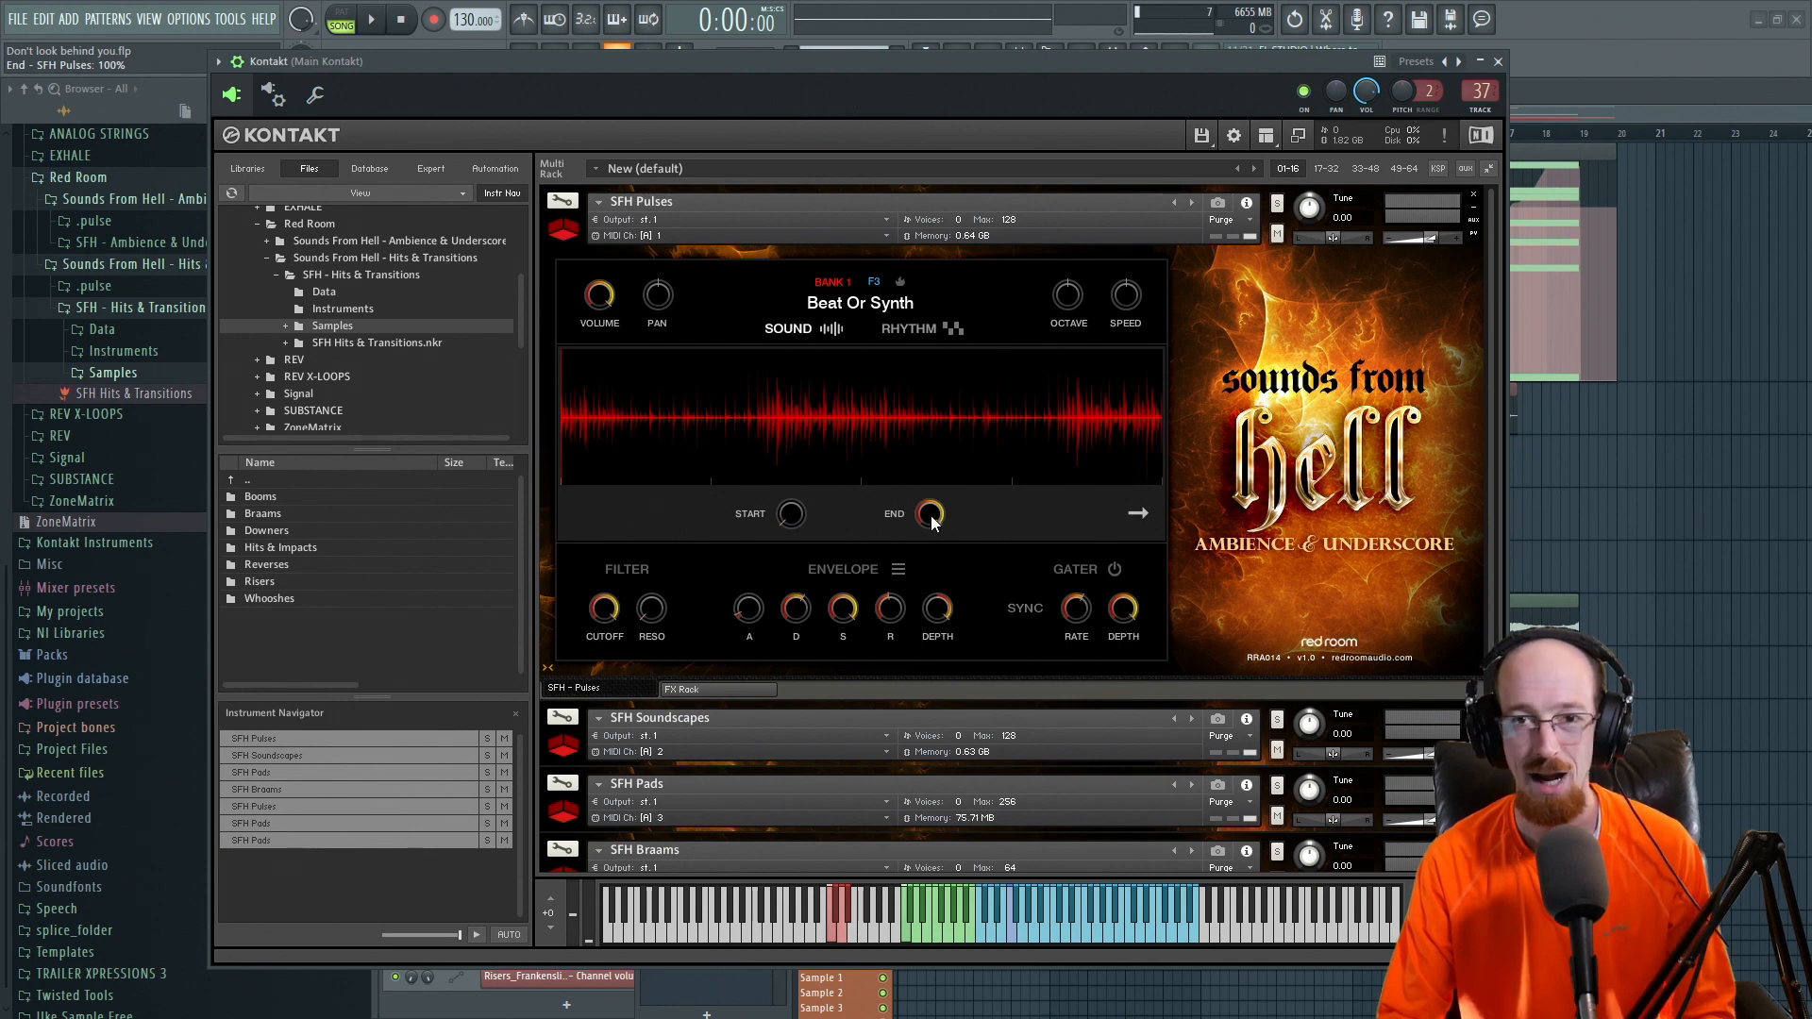
pyautogui.moveTo(931, 522)
pyautogui.mouseDown()
pyautogui.moveTo(926, 574)
pyautogui.moveTo(936, 459)
pyautogui.mouseUp()
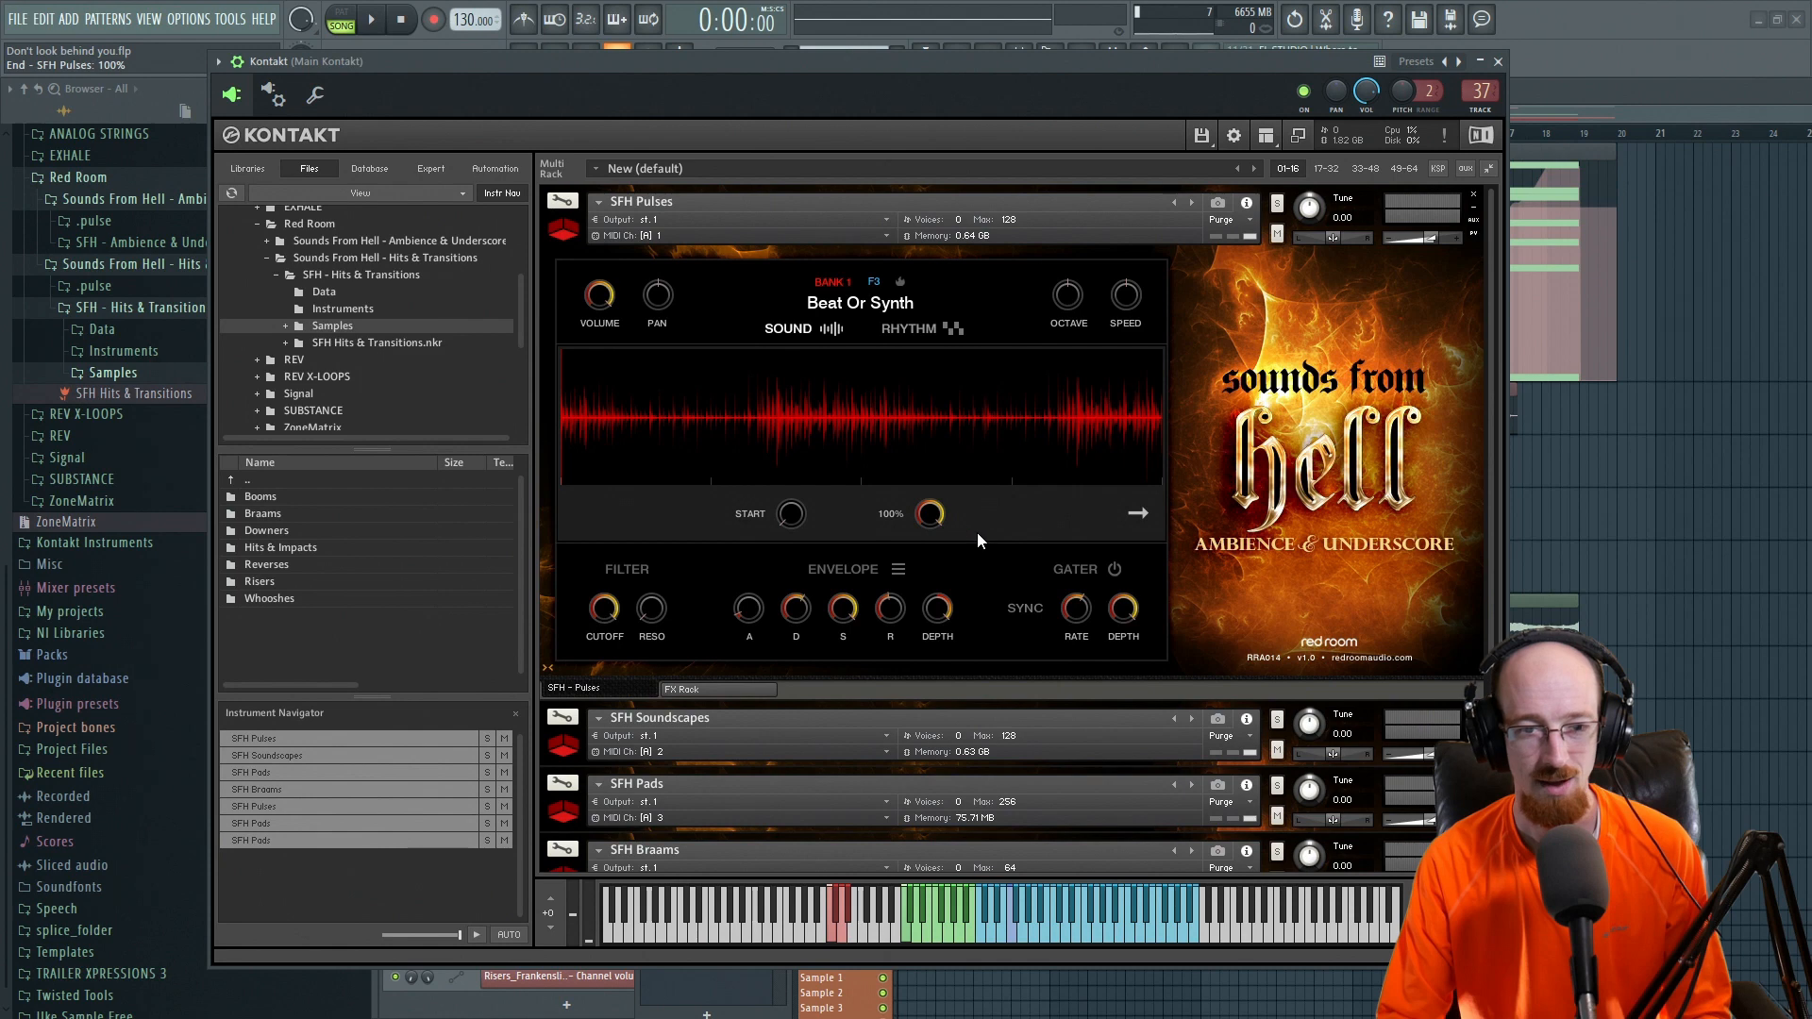